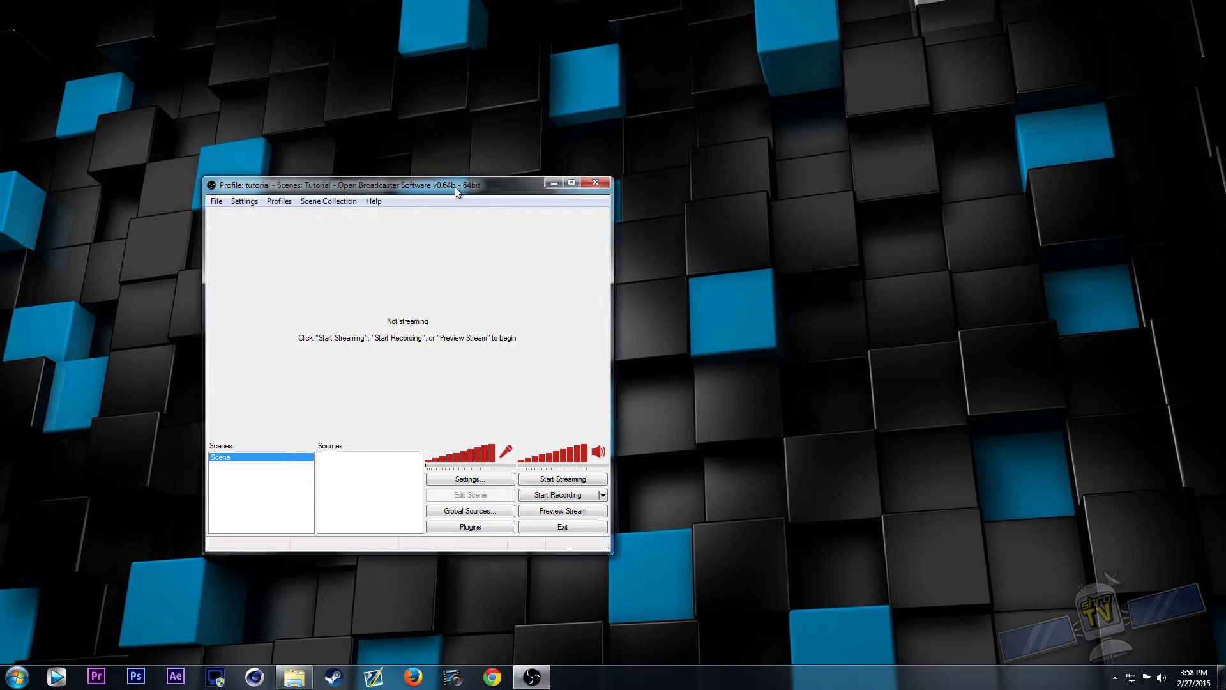
Shift the OBS main window further right on the desktop
drag(466, 188, 579, 185)
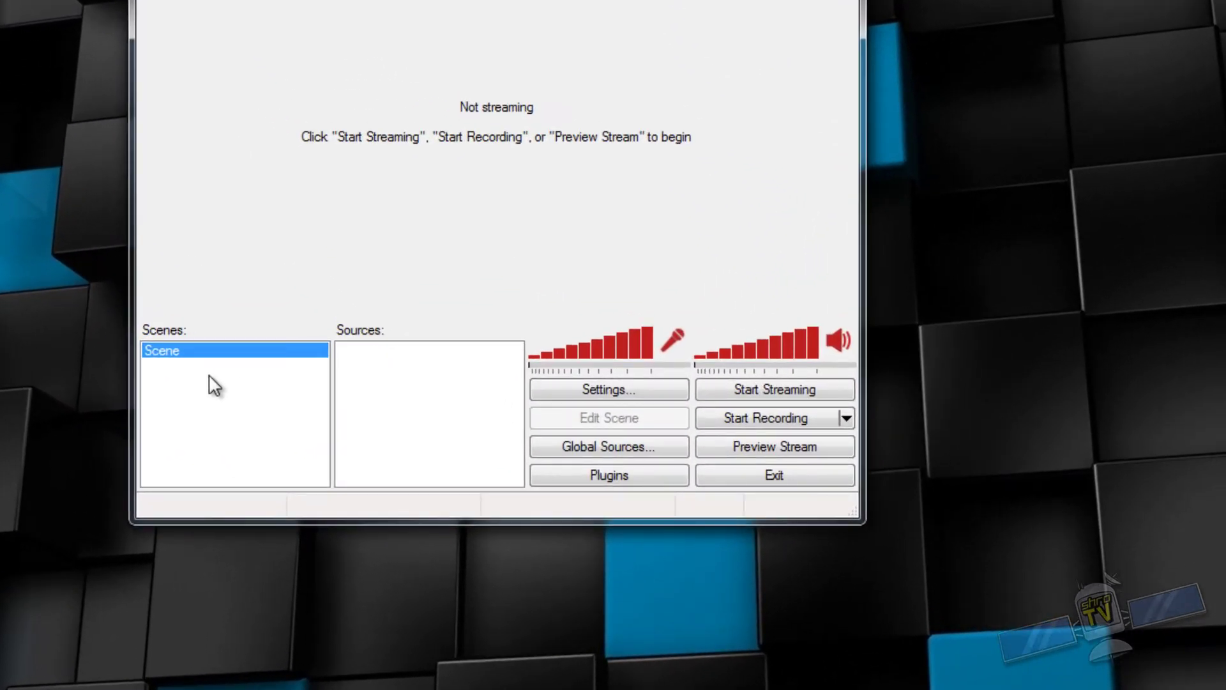
Add two new scenes with the default names Scene 2 and Scene 3
right_click(202, 386)
click(258, 391)
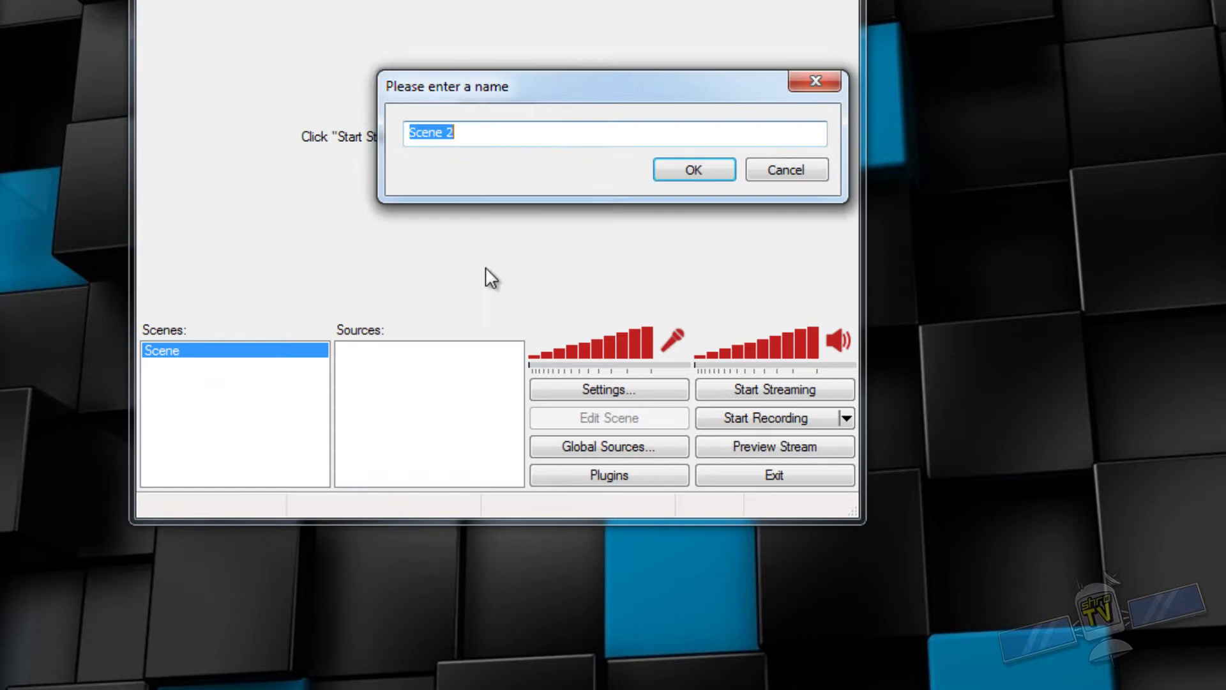
click(710, 169)
right_click(239, 418)
click(316, 424)
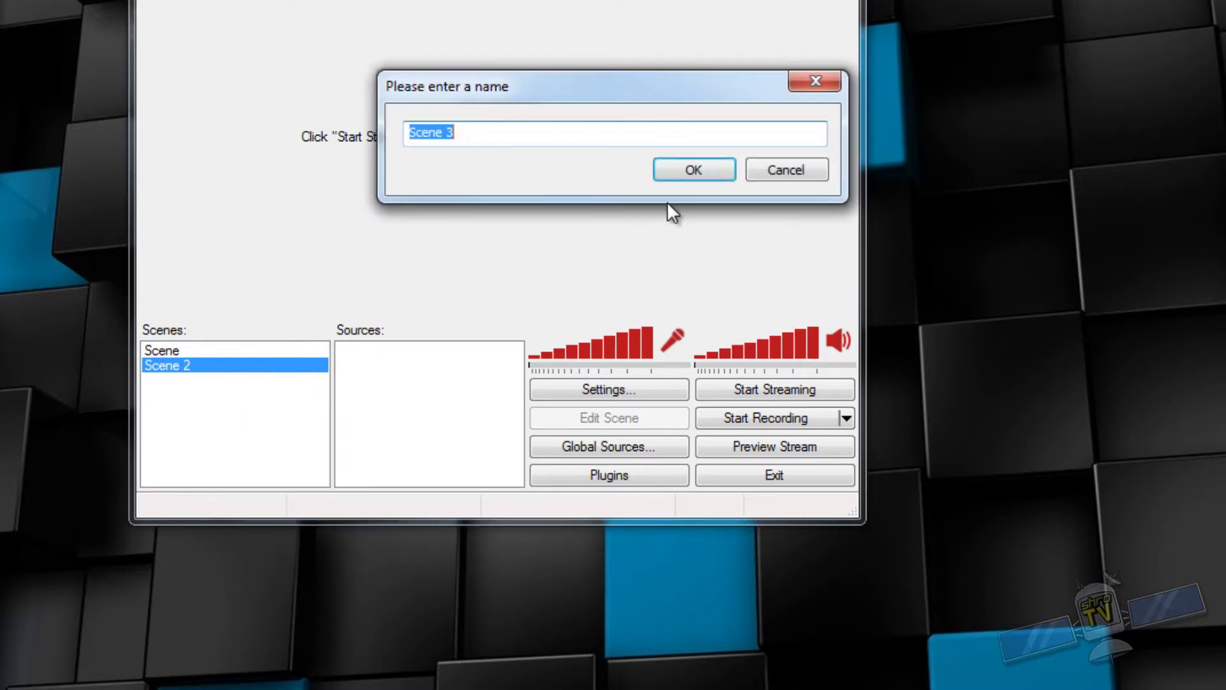
click(692, 168)
Reorder Scene 3 one place up the list, then move it to the bottom
right_click(191, 380)
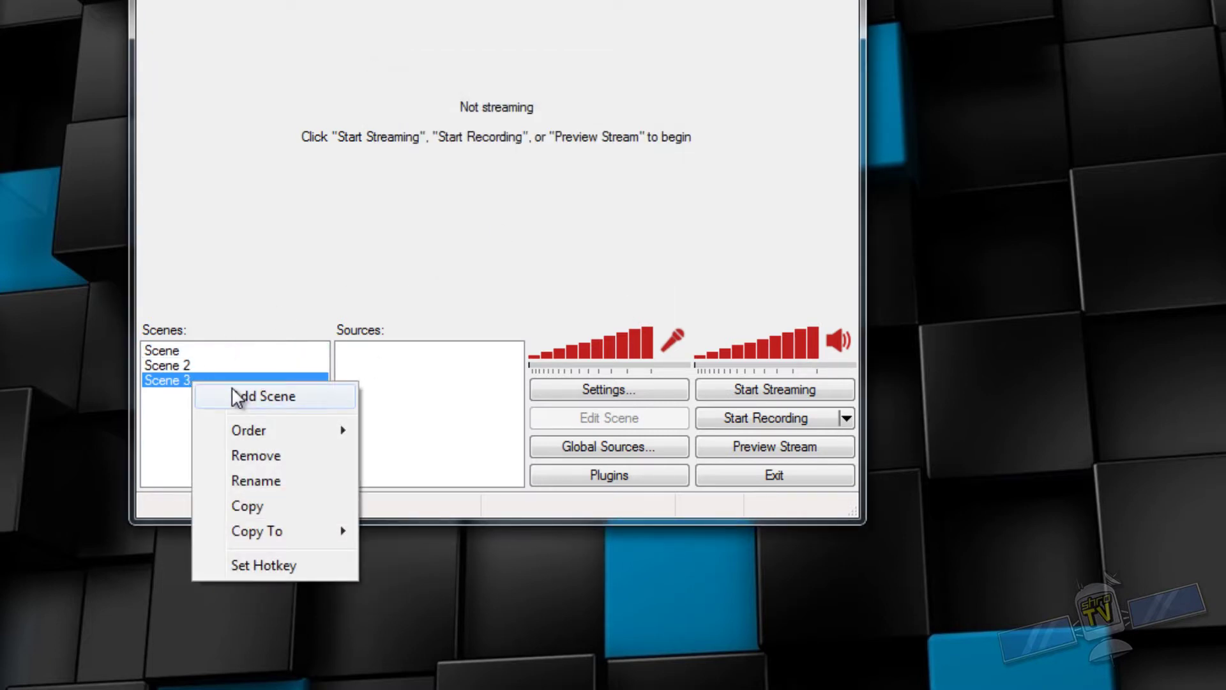
mouse_move(300, 431)
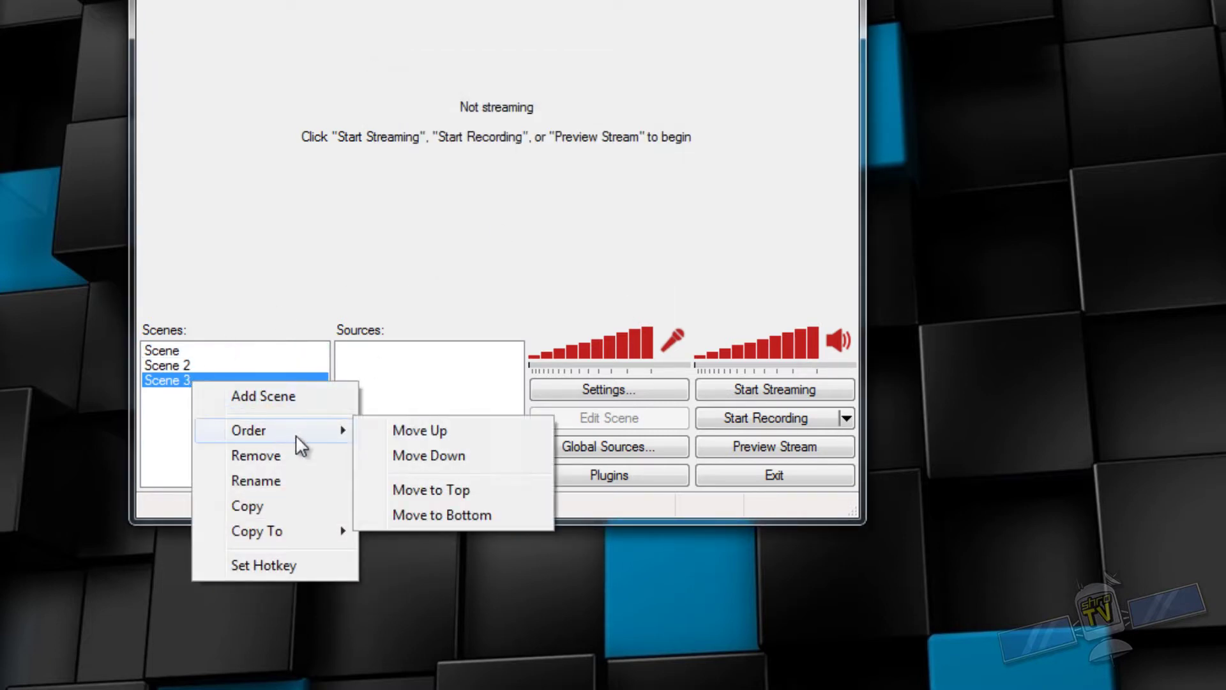
click(440, 431)
right_click(214, 361)
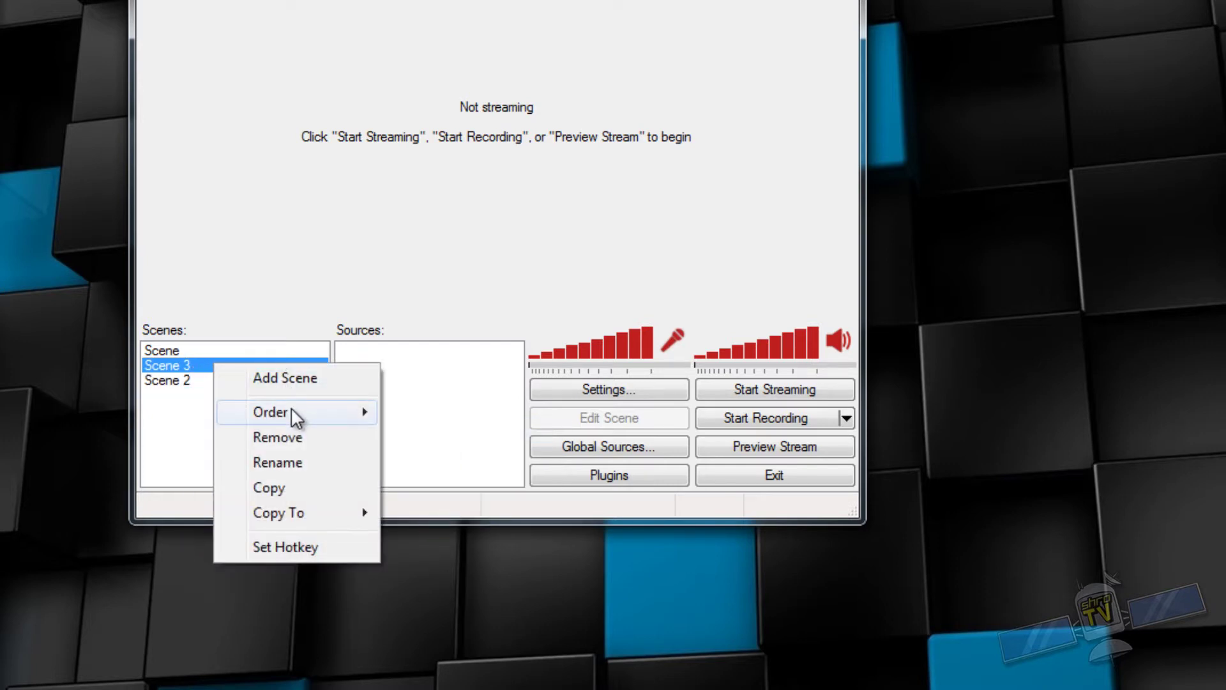
mouse_move(290, 412)
click(476, 498)
Delete Scene 3 and select the scene named Scene
right_click(198, 382)
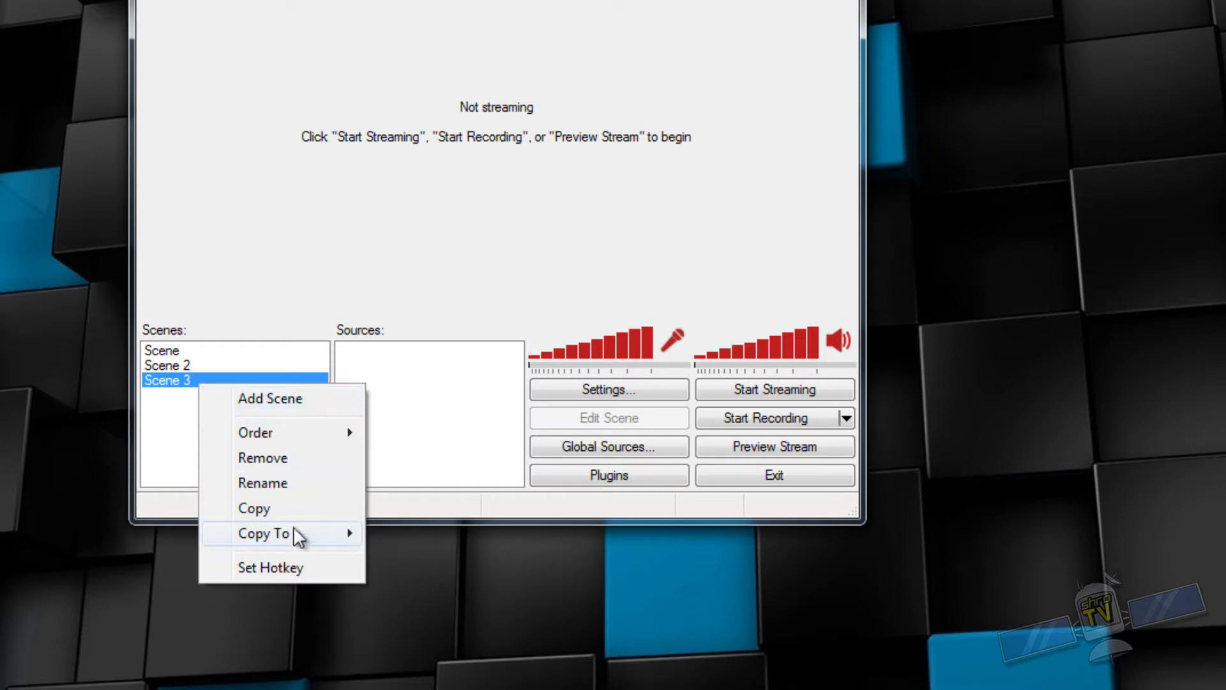
click(262, 458)
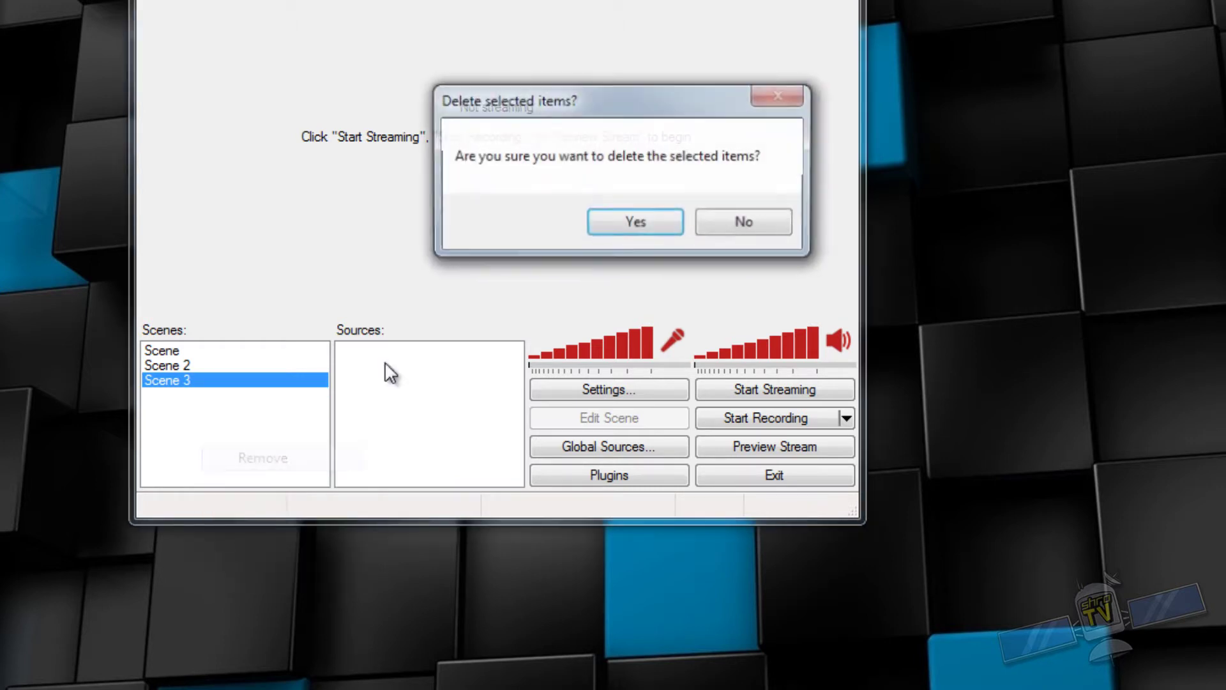
click(632, 218)
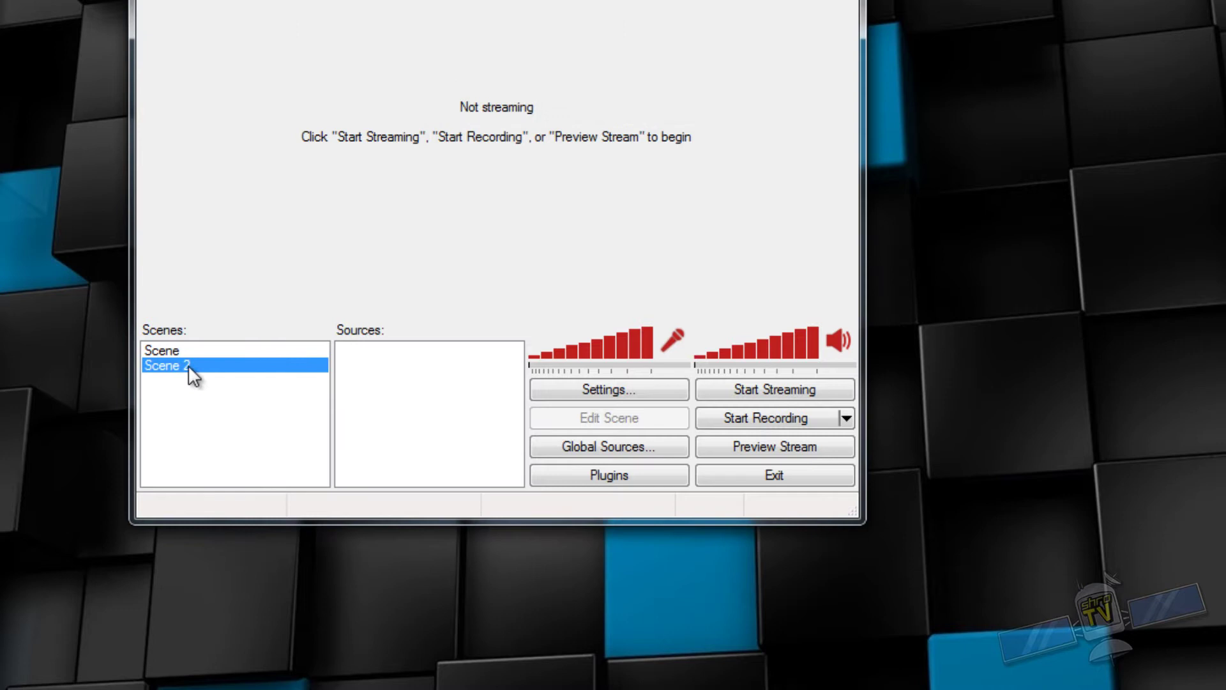
click(193, 349)
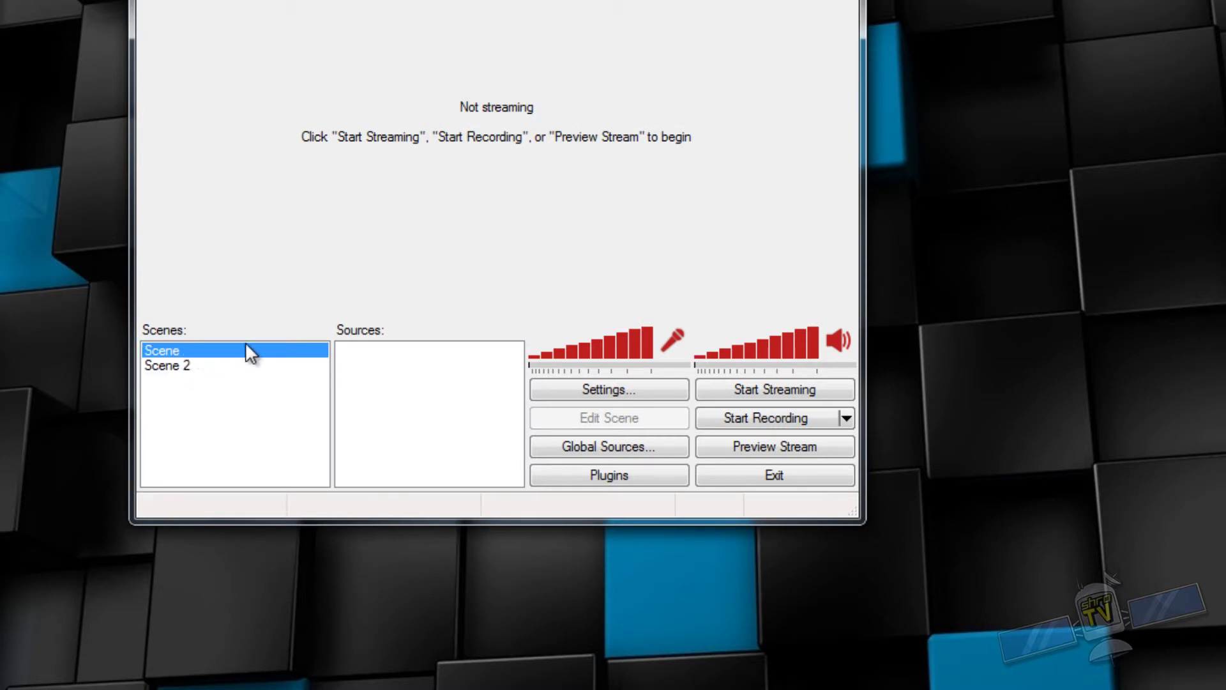
Show the Sources list's Add submenu of source types, then dismiss it without adding anything
right_click(368, 367)
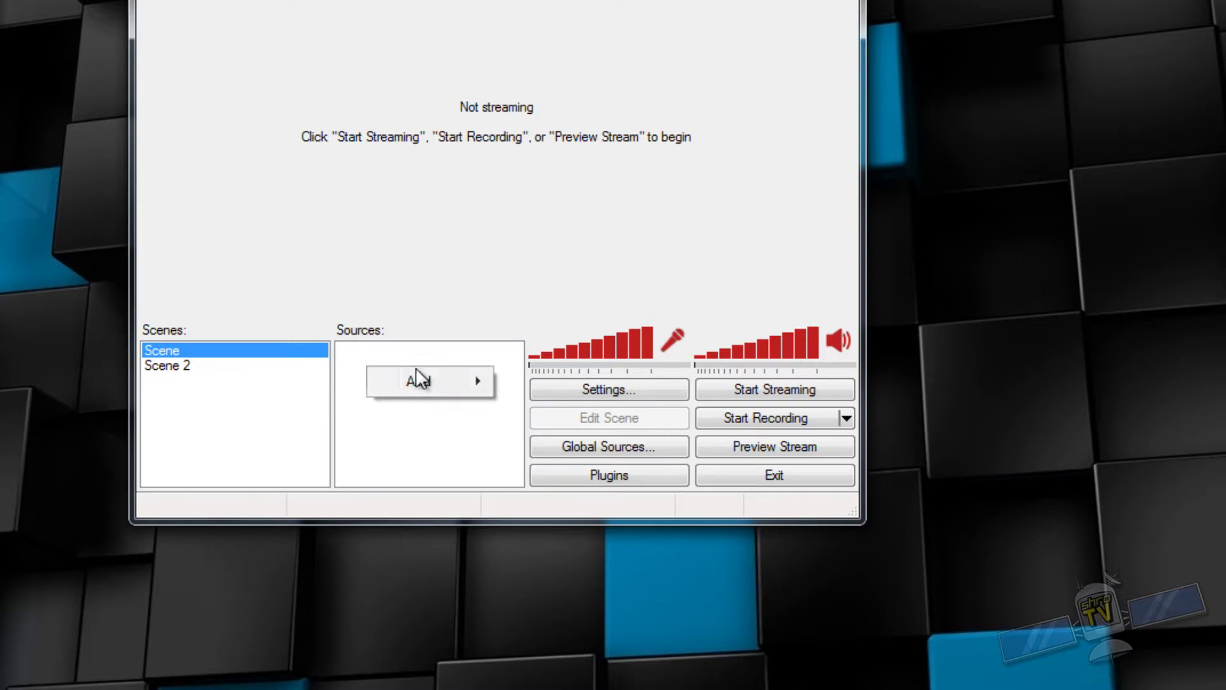
mouse_move(420, 381)
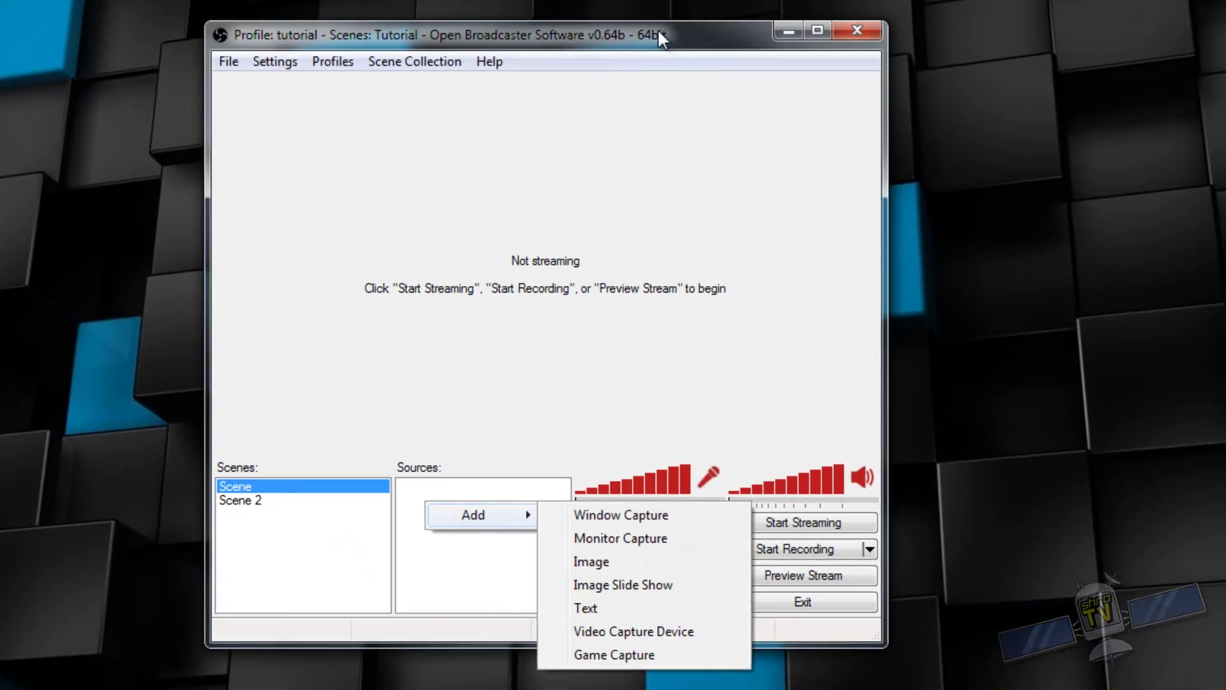
click(318, 20)
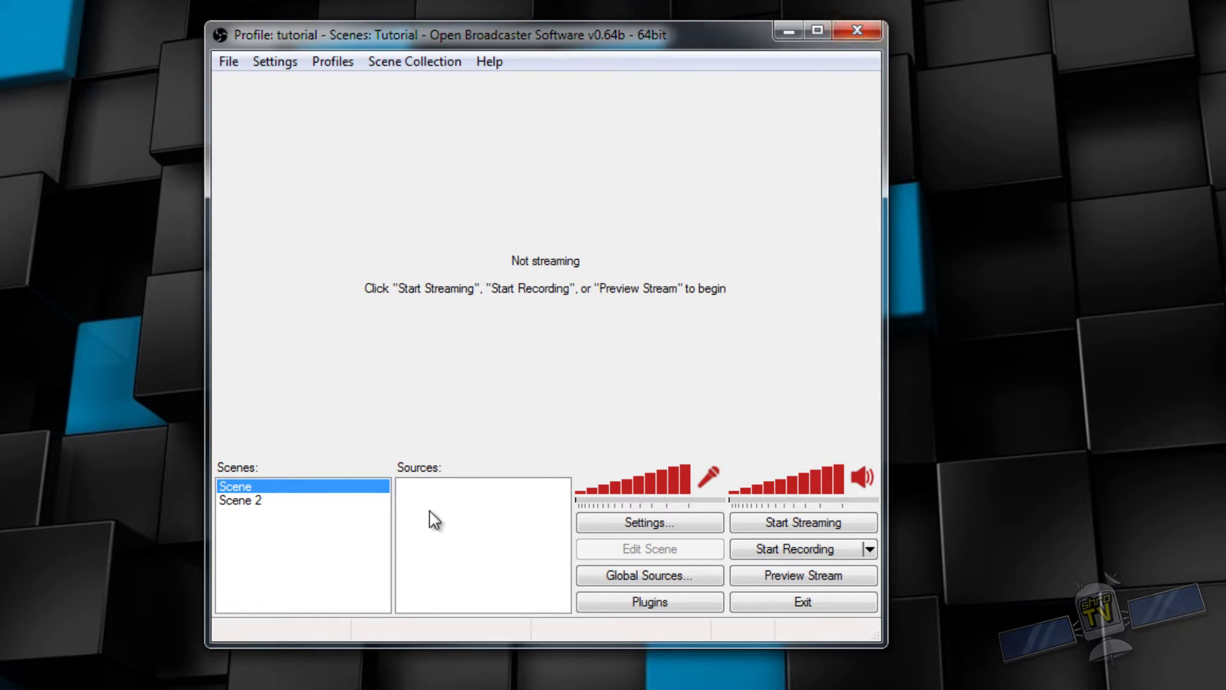
right_click(467, 506)
mouse_move(551, 522)
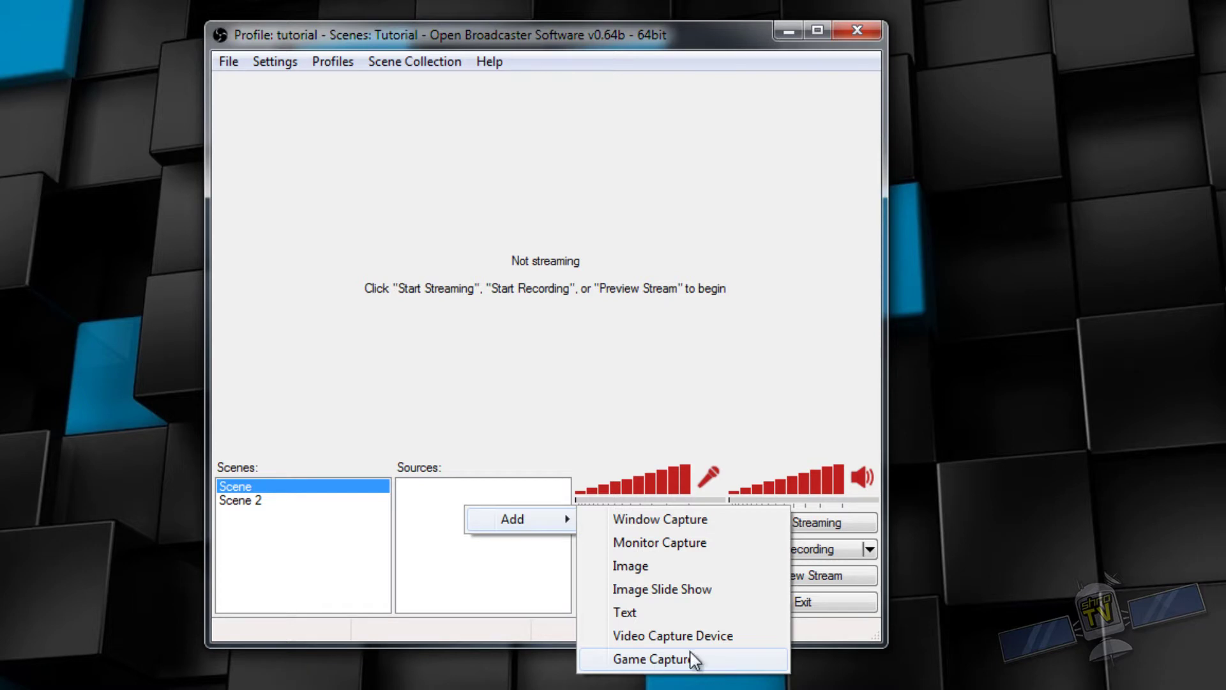
key(Escape)
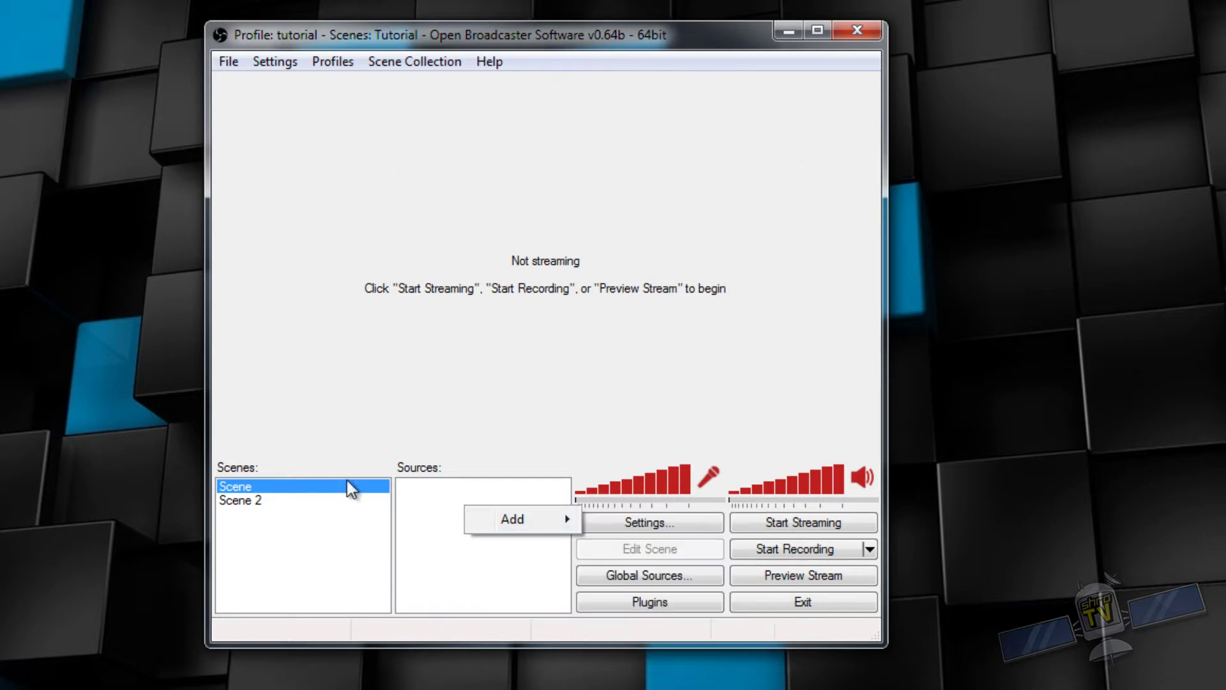
mouse_move(519, 525)
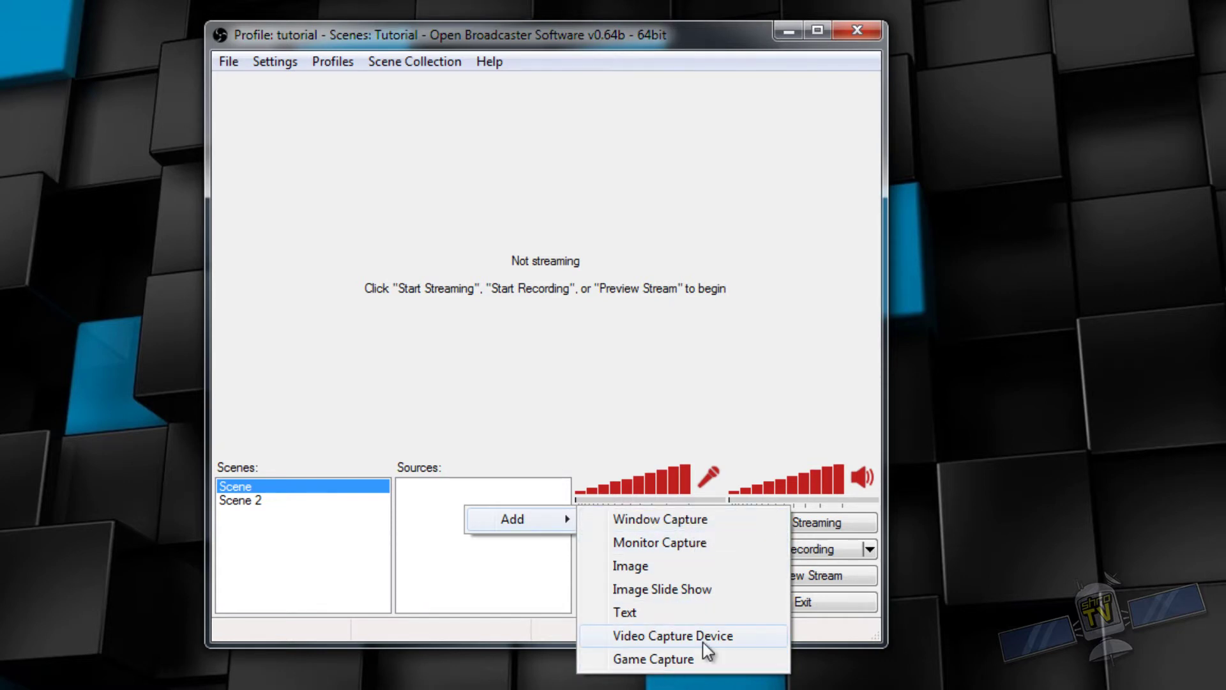
Add a default Monitor Capture source, start the stream preview, then hide the source
click(667, 542)
click(719, 318)
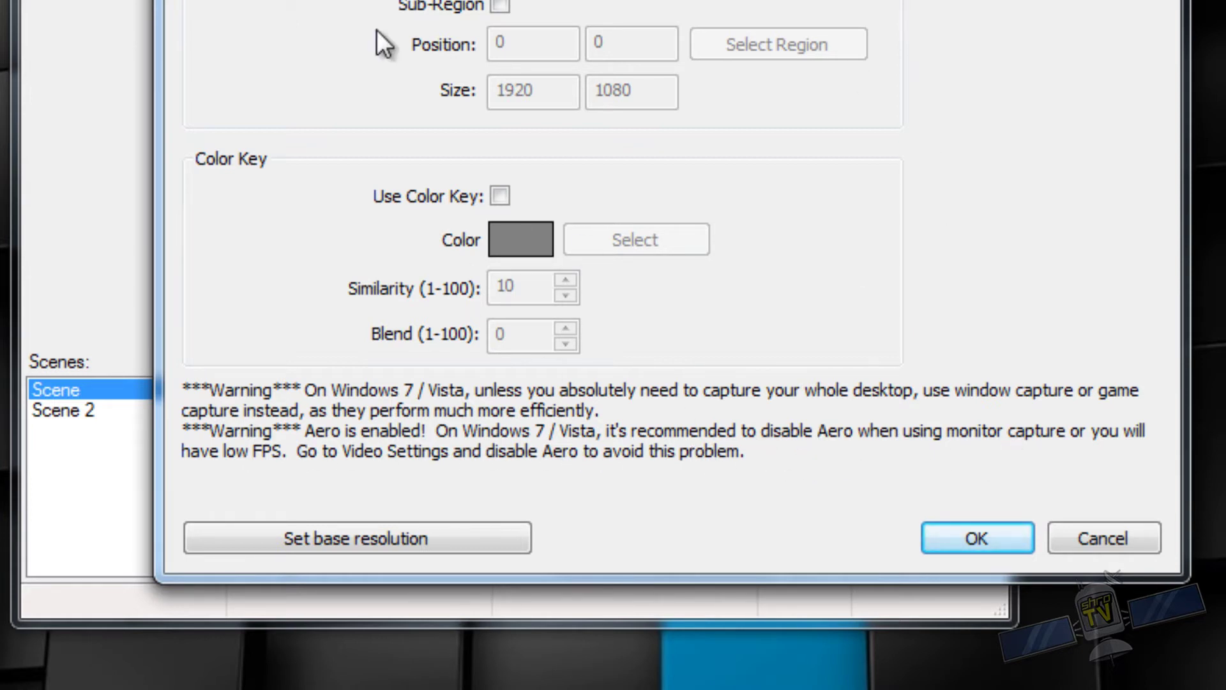
click(966, 538)
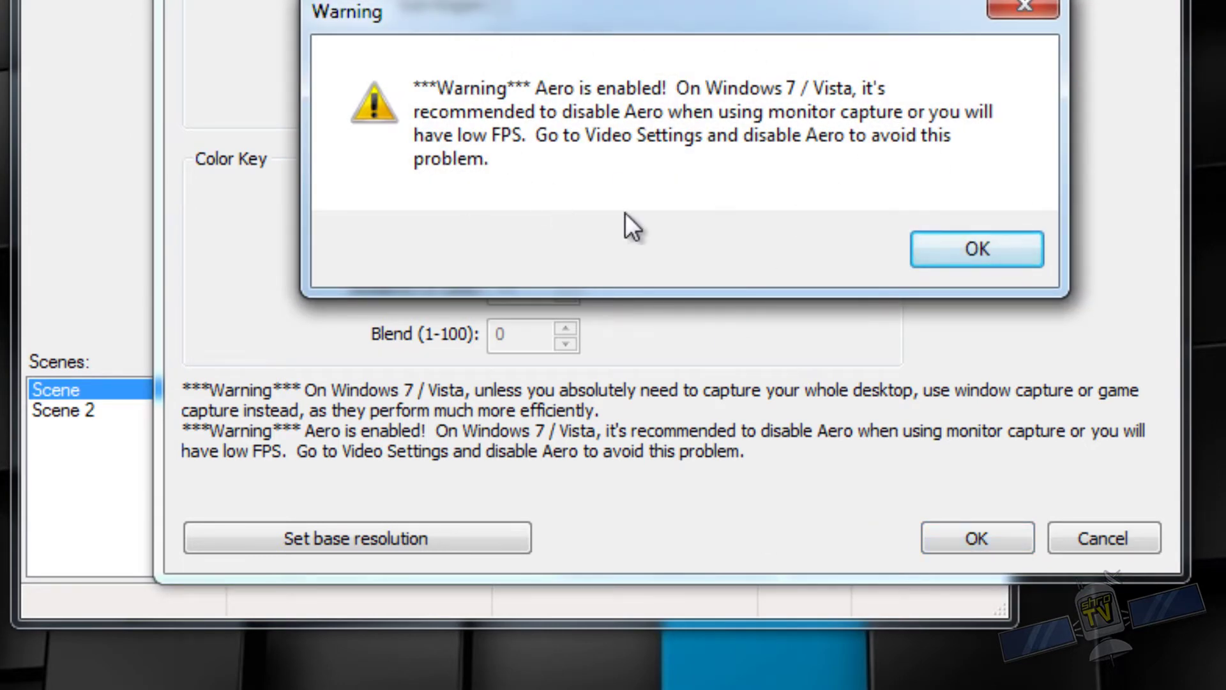
click(984, 248)
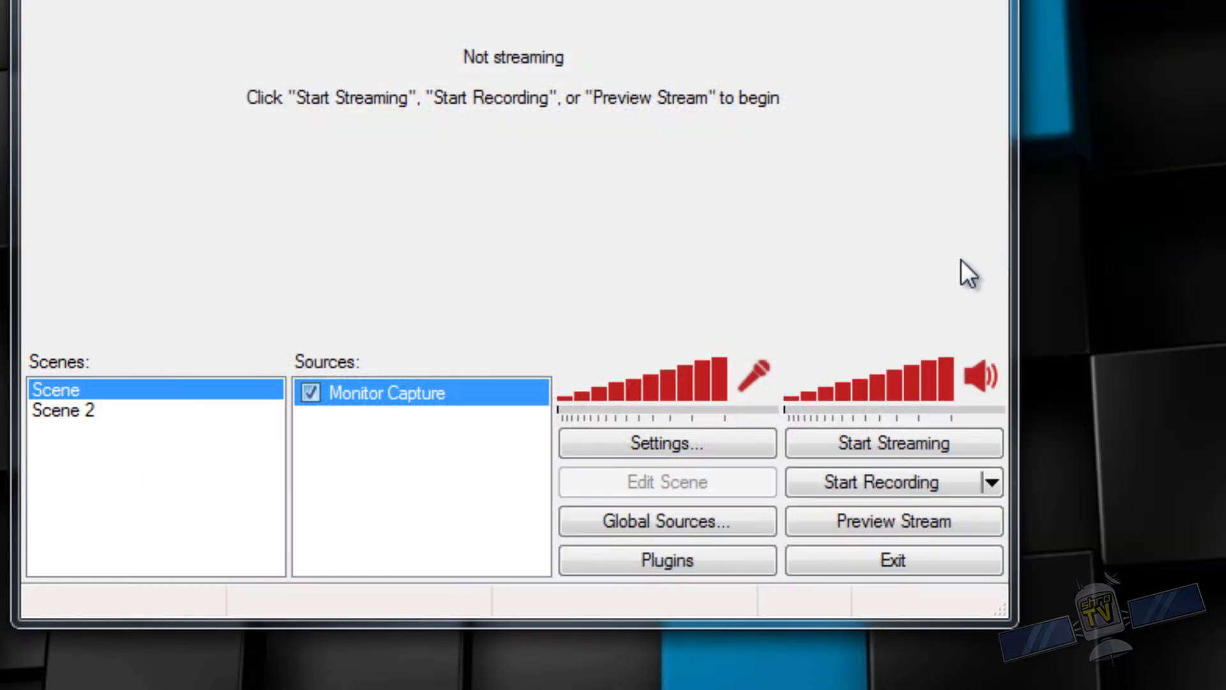
click(882, 519)
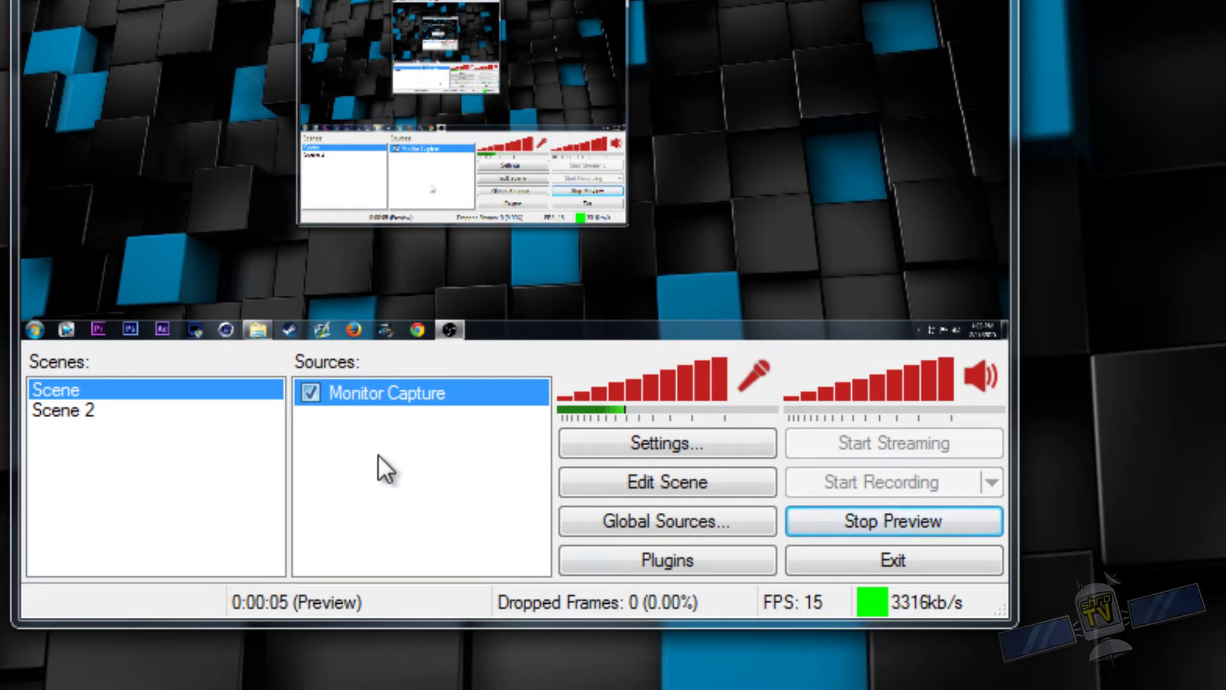
click(310, 394)
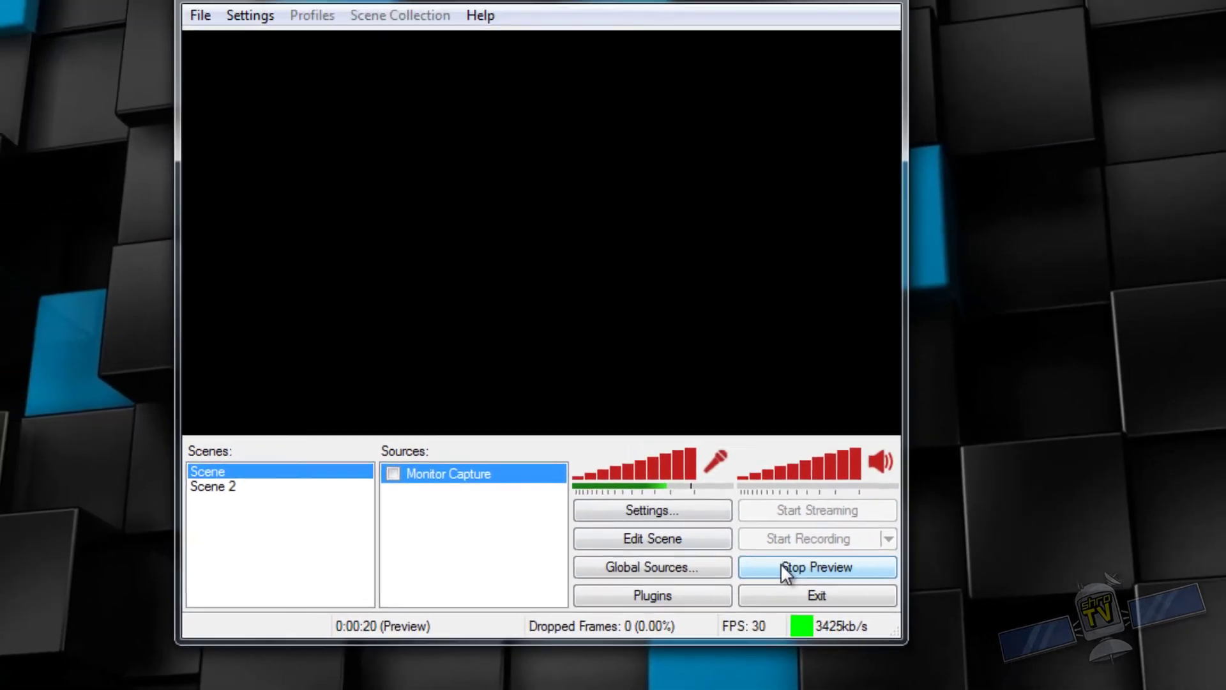
Stop the stream preview and view the Video settings without changing anything
click(850, 521)
click(300, 94)
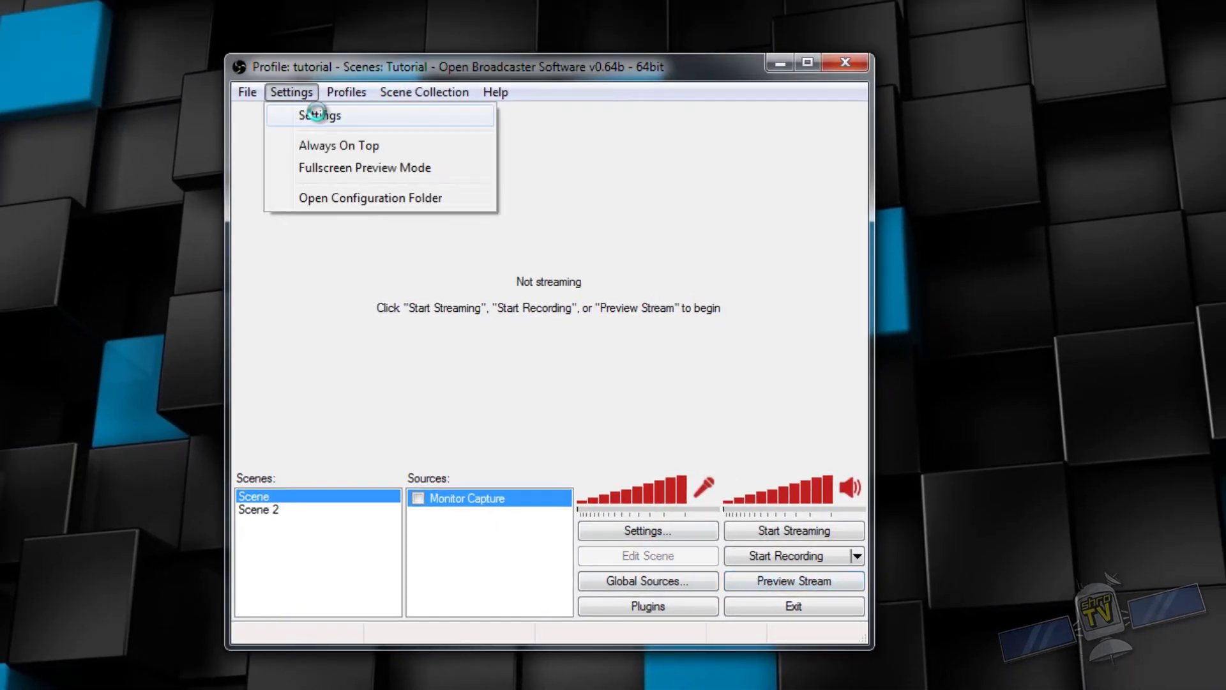
click(305, 113)
click(267, 47)
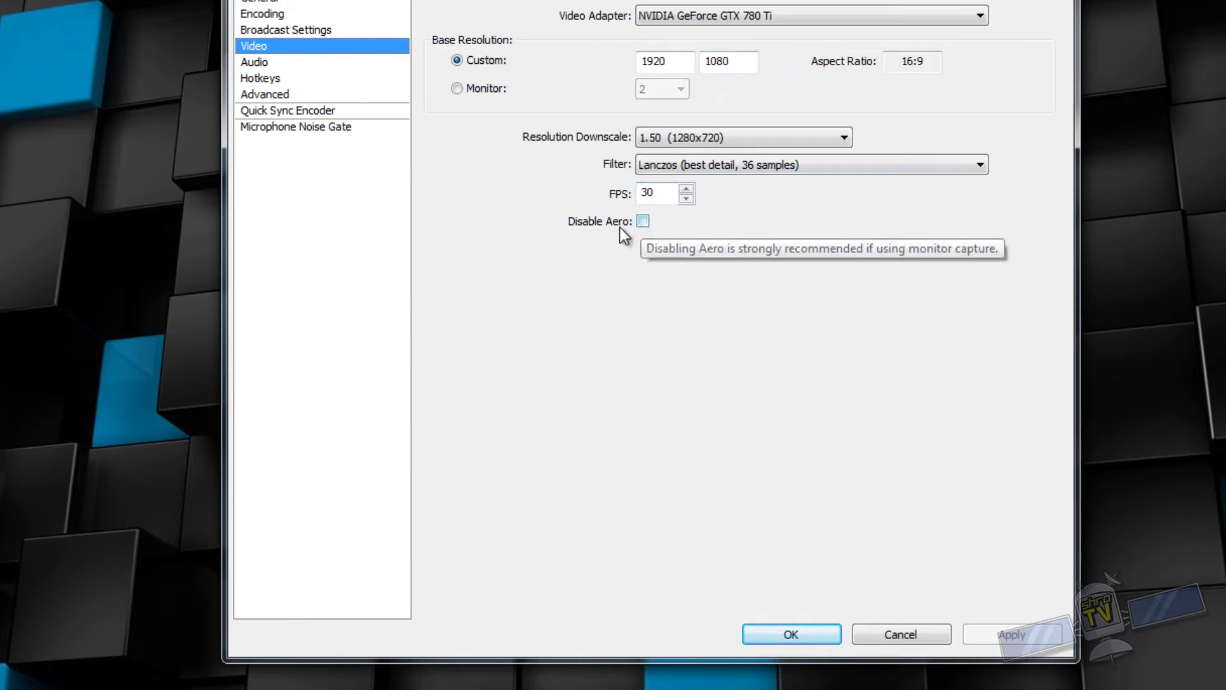
click(792, 633)
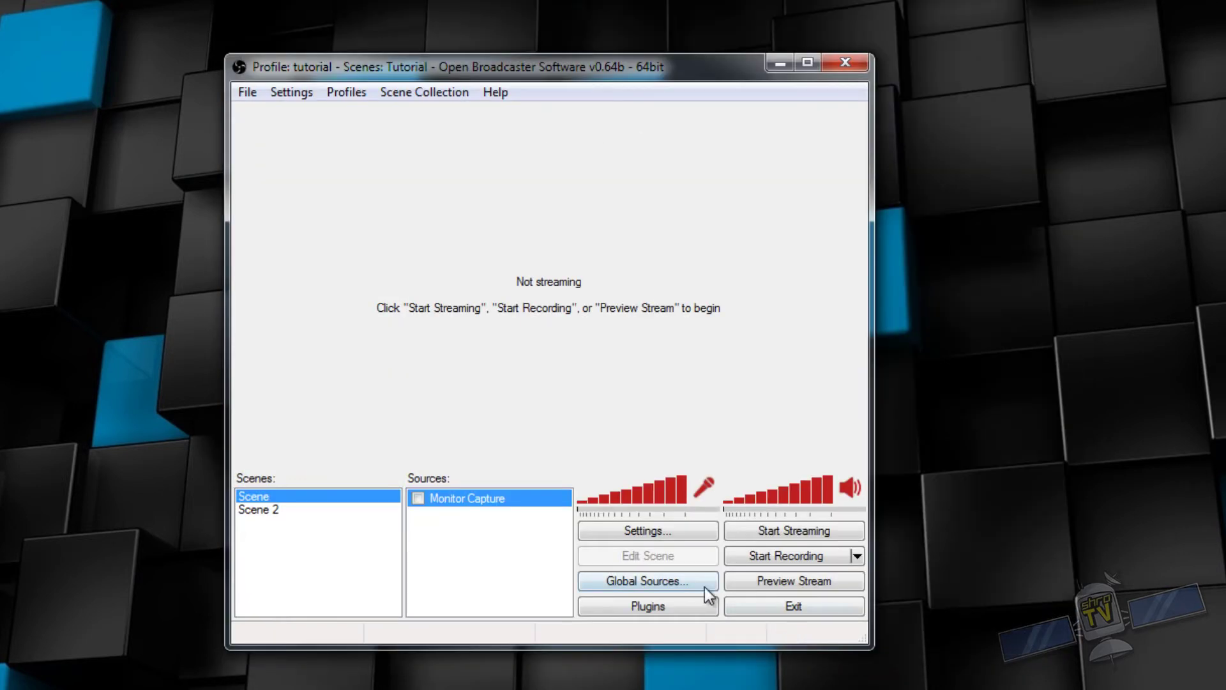
Remove the Monitor Capture source from Scene
right_click(446, 501)
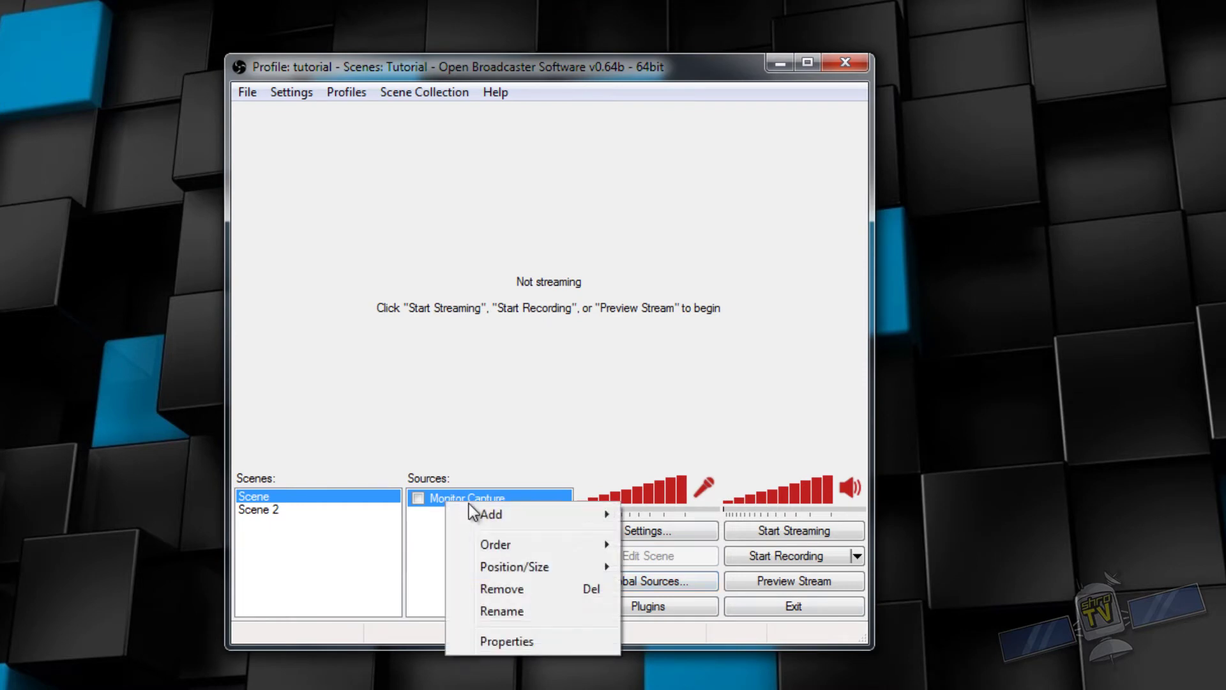
click(534, 585)
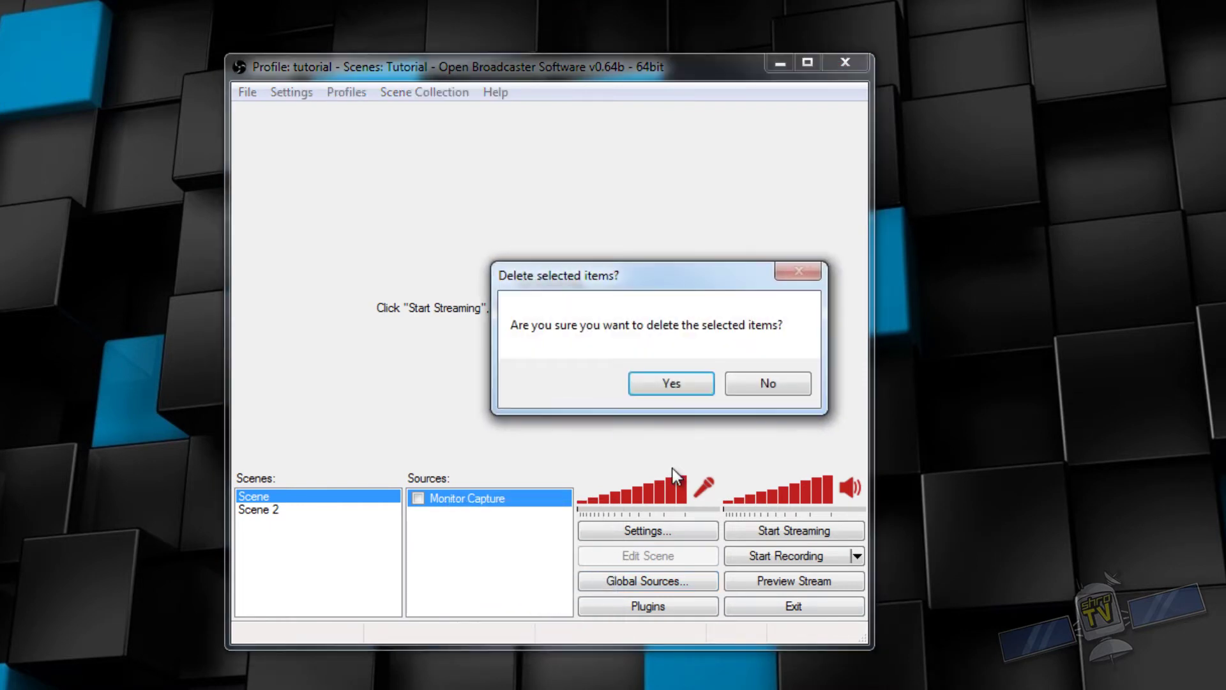
click(696, 383)
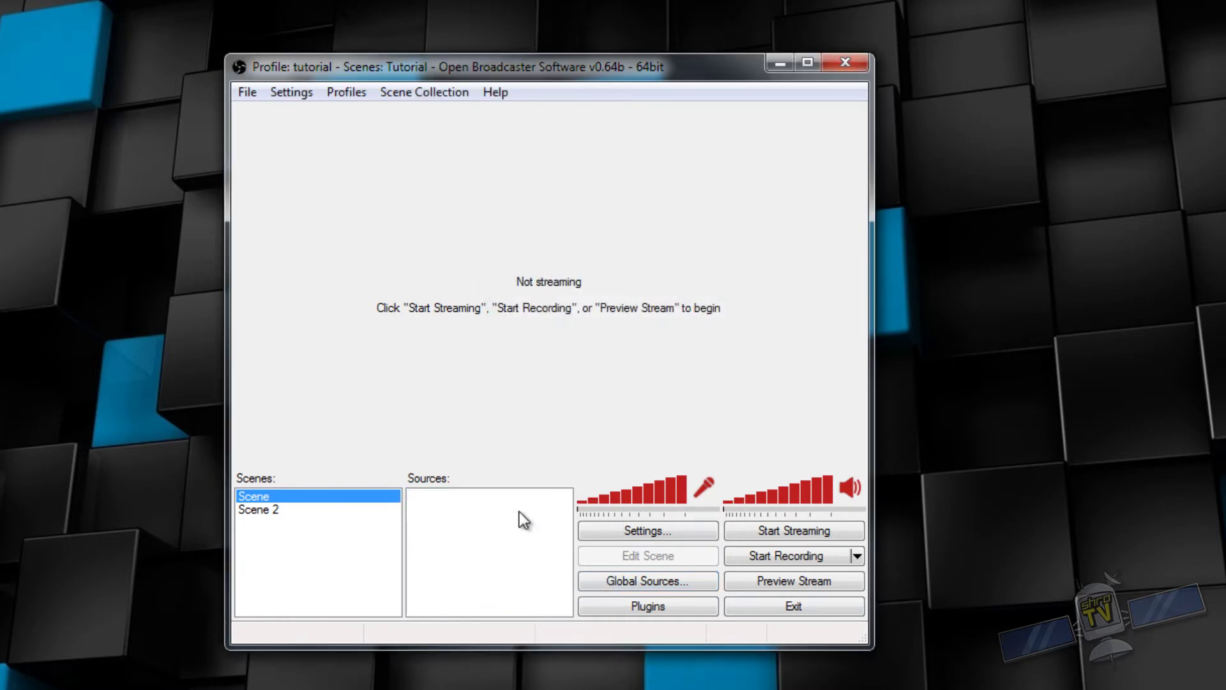
Add a Window Capture source targeting the 'Open Broadcaster Software - Index - Google Chrome' window
right_click(454, 512)
mouse_move(525, 526)
click(661, 528)
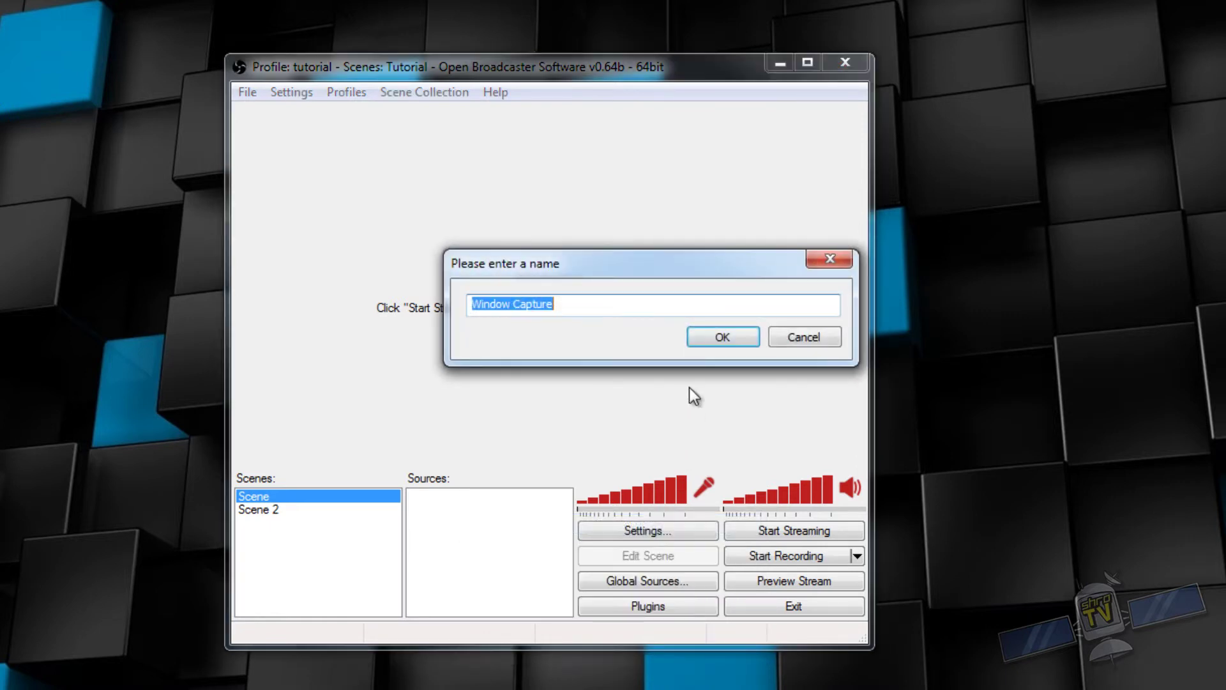
click(721, 339)
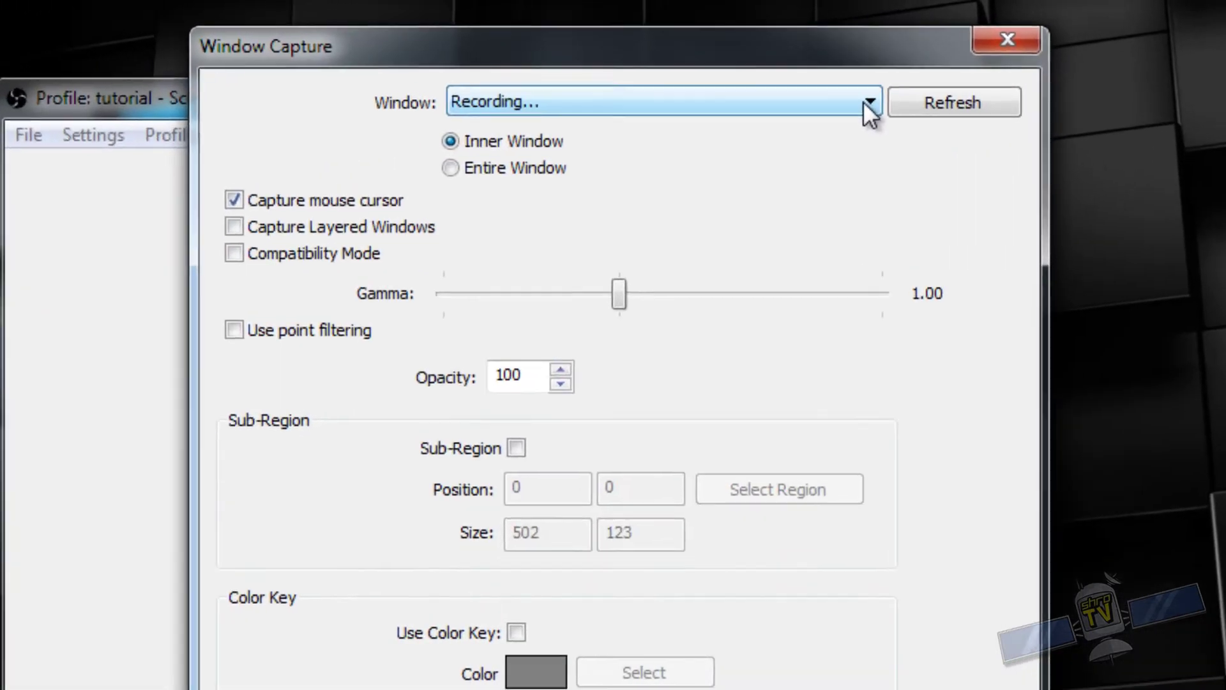
click(867, 102)
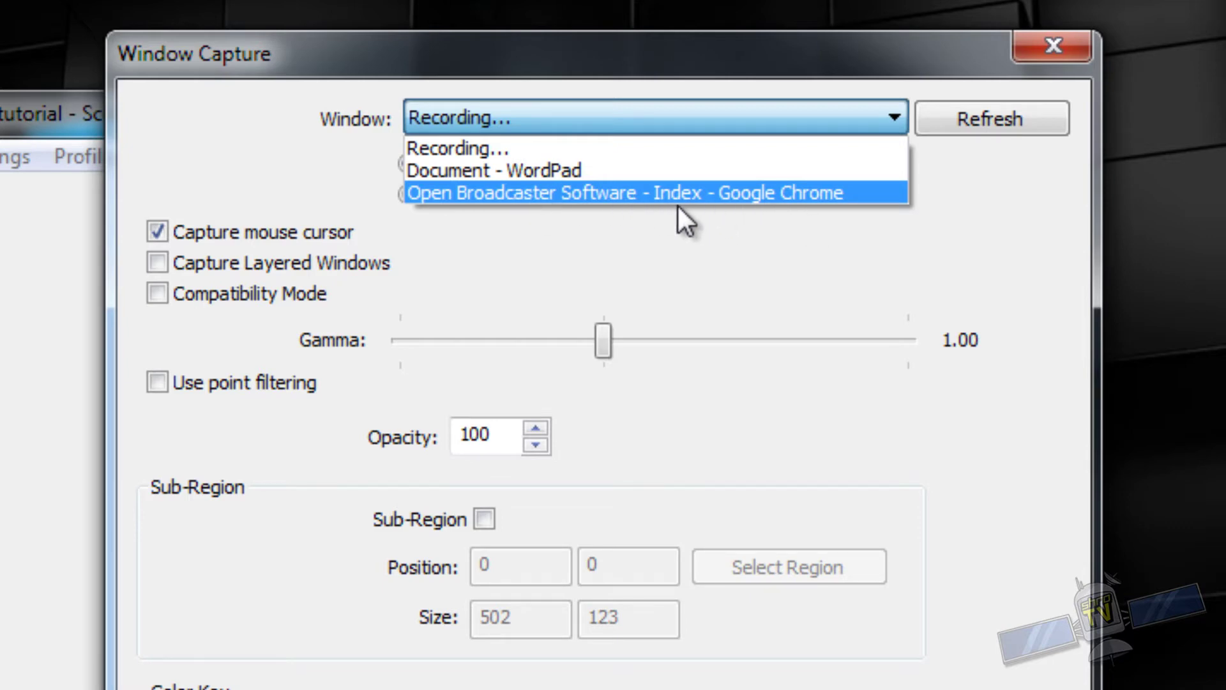
click(628, 197)
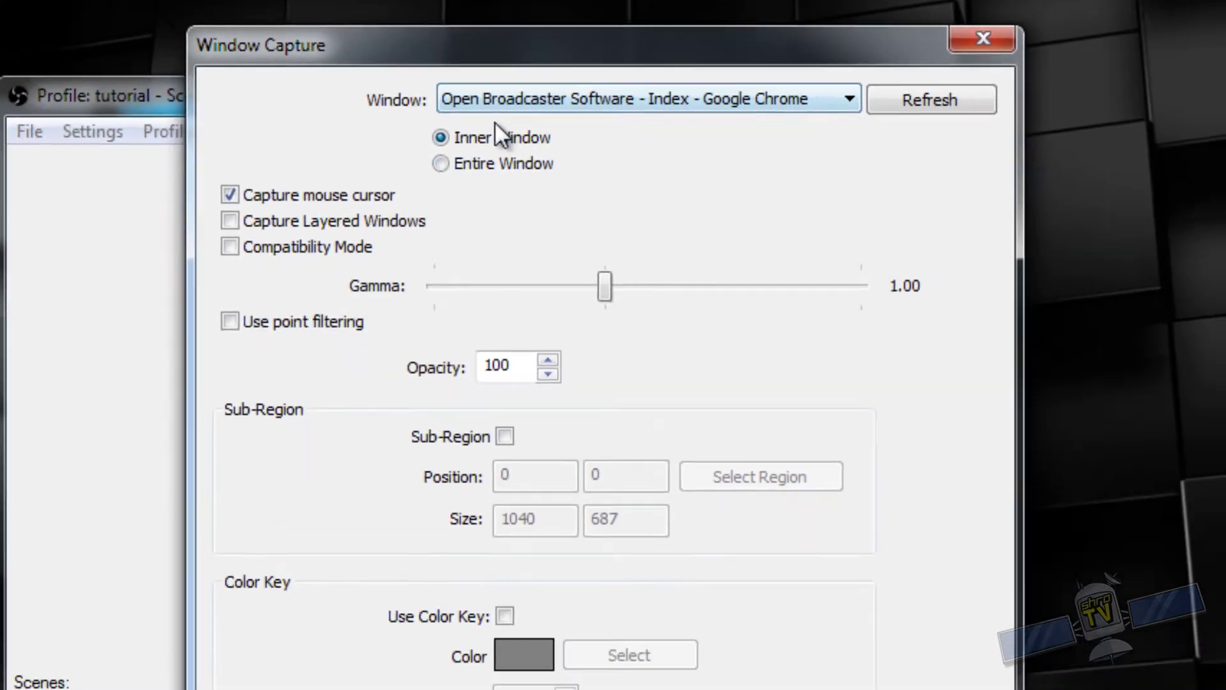
Apply the Window Capture settings, start the preview, and place Chrome higher up beside OBS
click(775, 581)
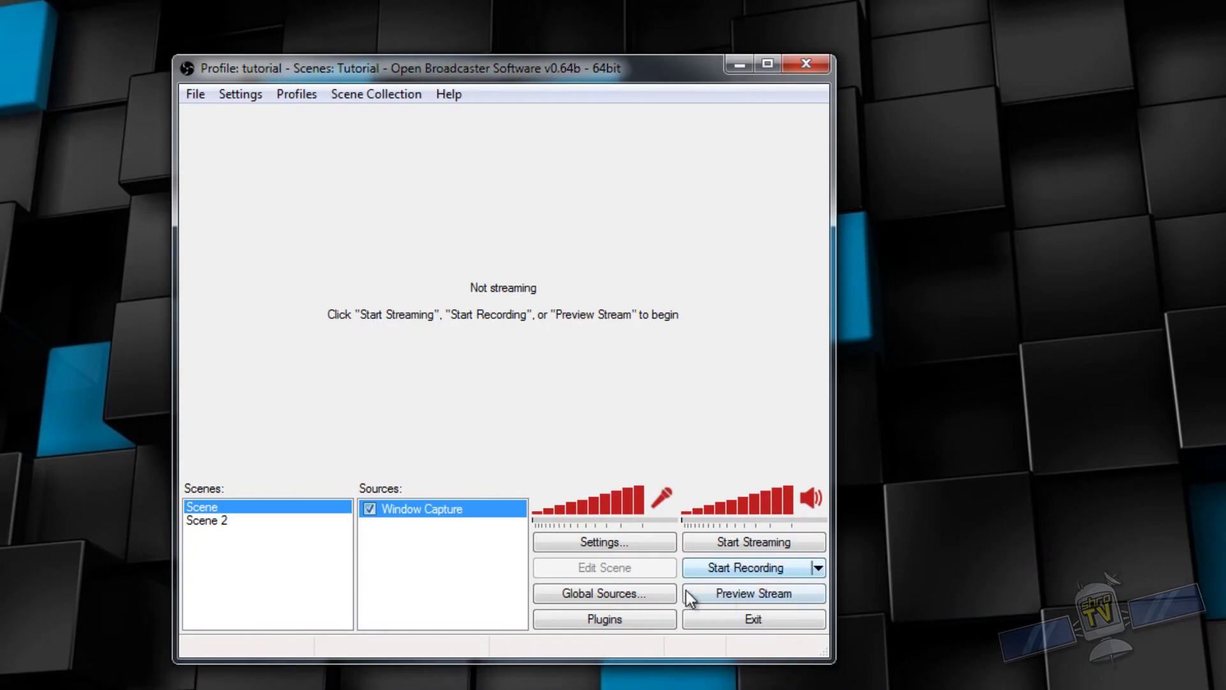
click(718, 597)
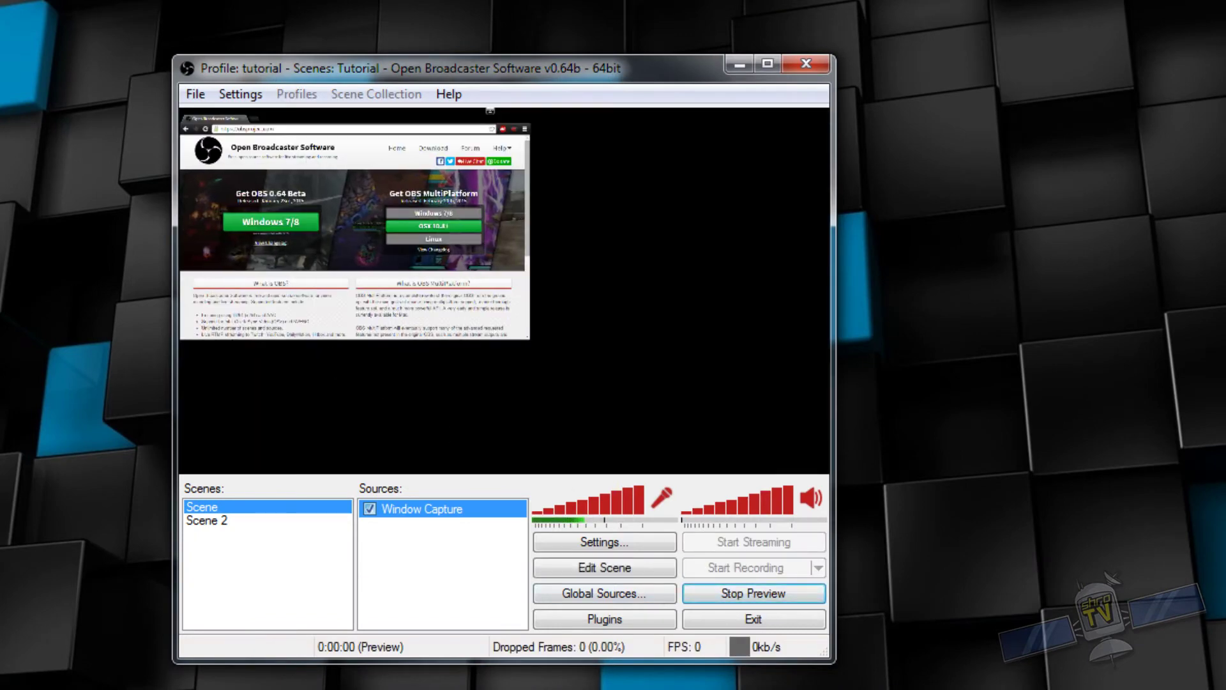
key(alt+Tab)
drag(751, 198, 1004, 127)
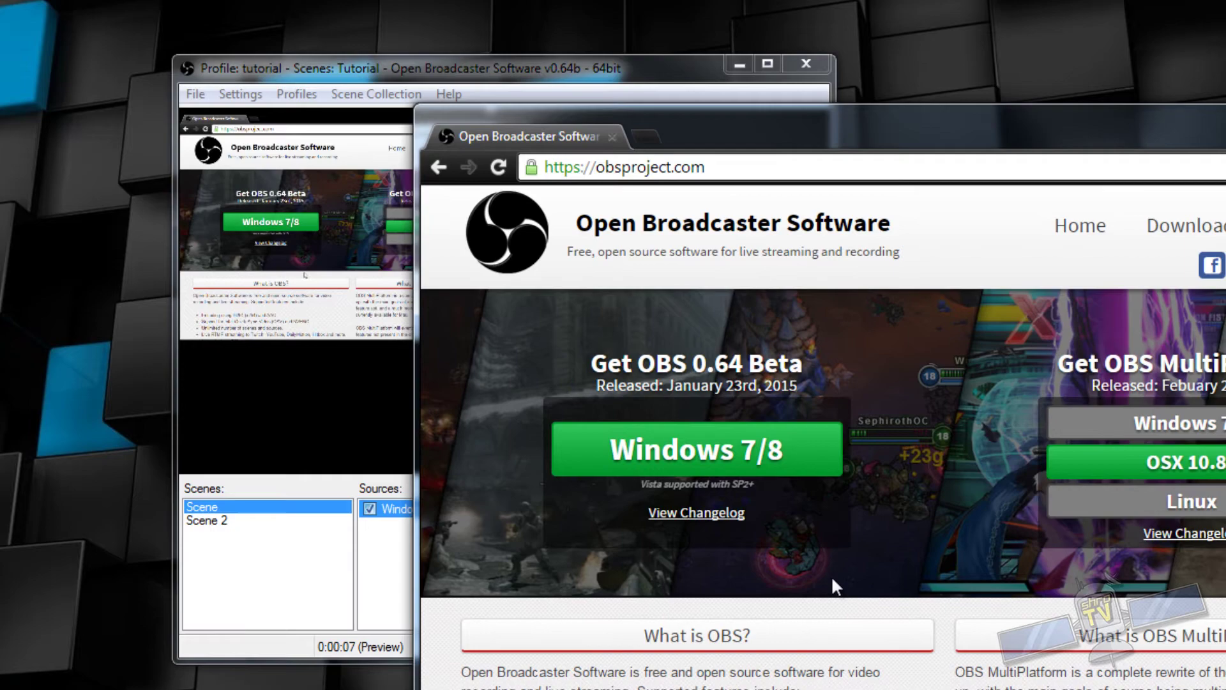
scroll(618, 430, down, 5)
scroll(692, 412, up, 5)
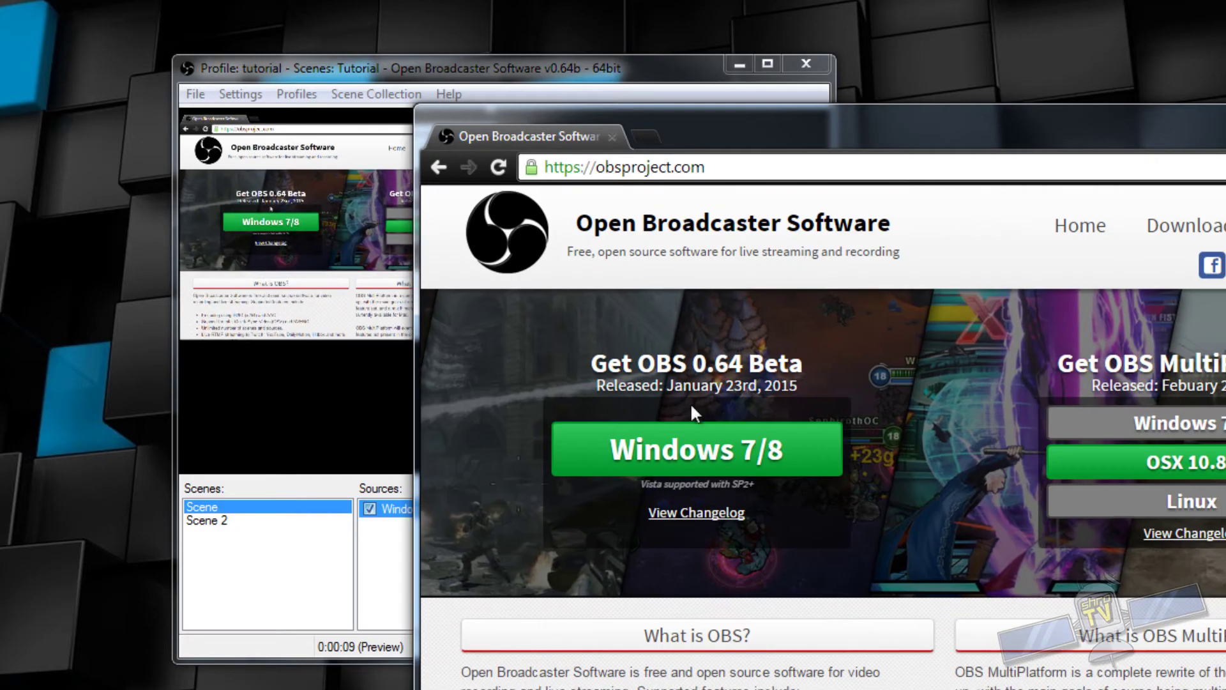
drag(724, 127, 789, 69)
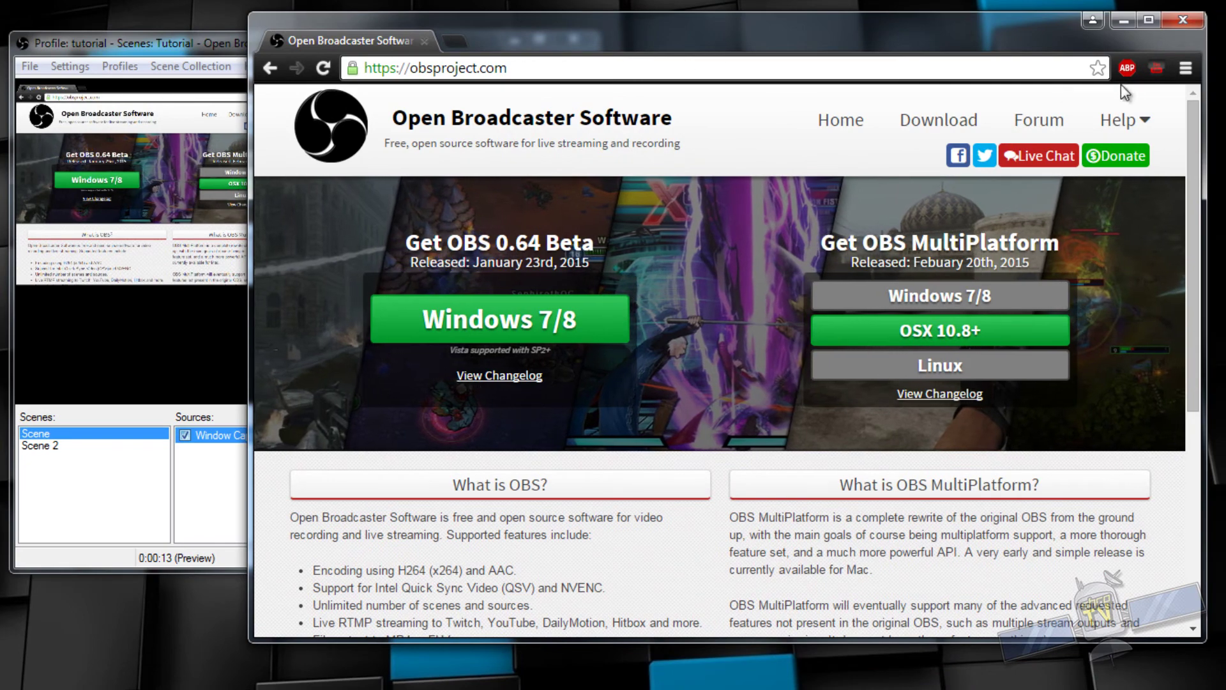
Reopen the Window Capture source's properties from OBS
click(163, 38)
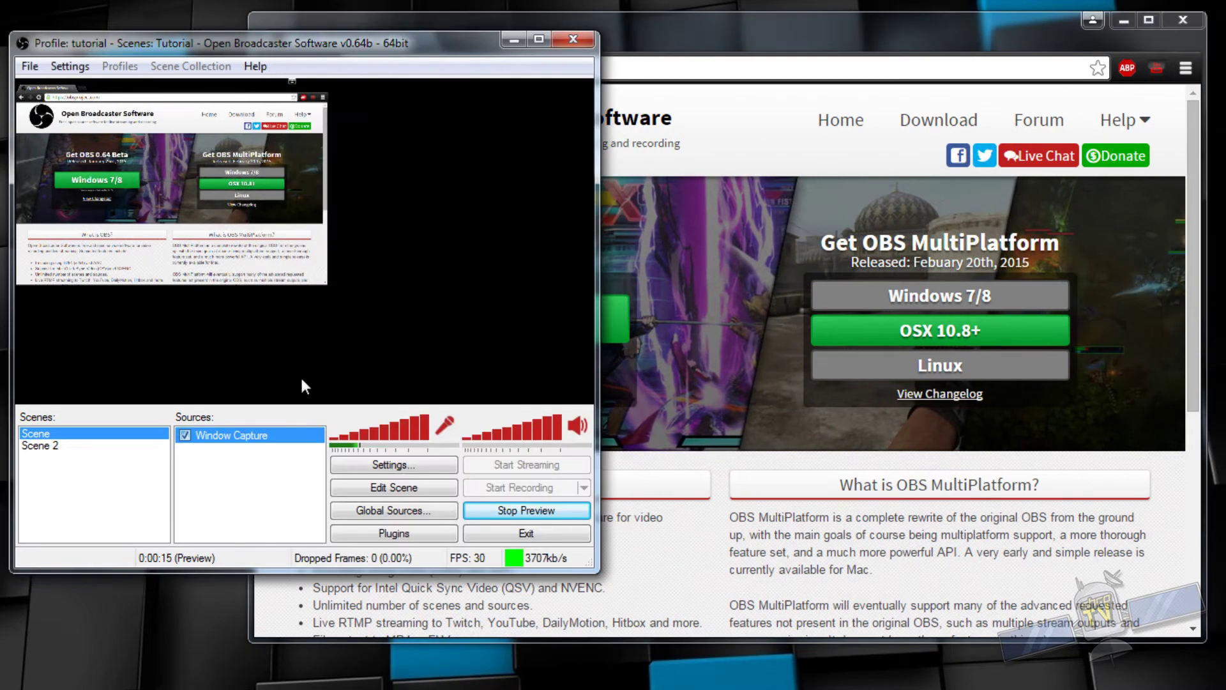
right_click(251, 436)
click(321, 566)
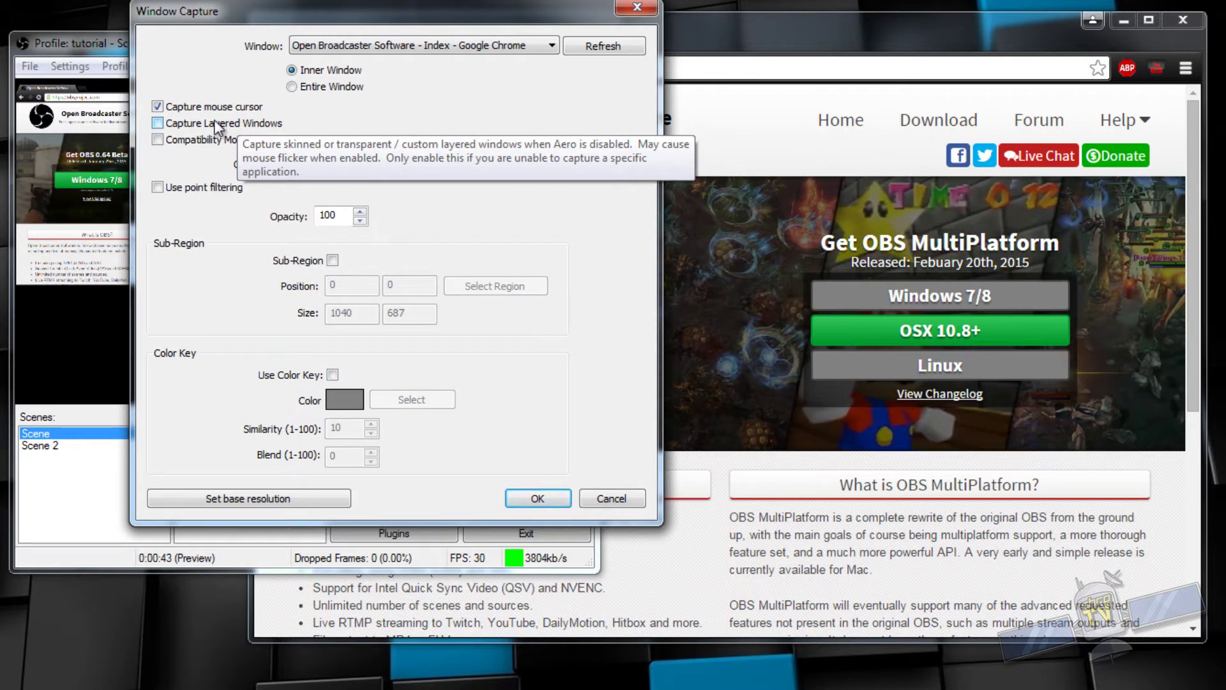
drag(365, 14, 340, 44)
mouse_move(252, 162)
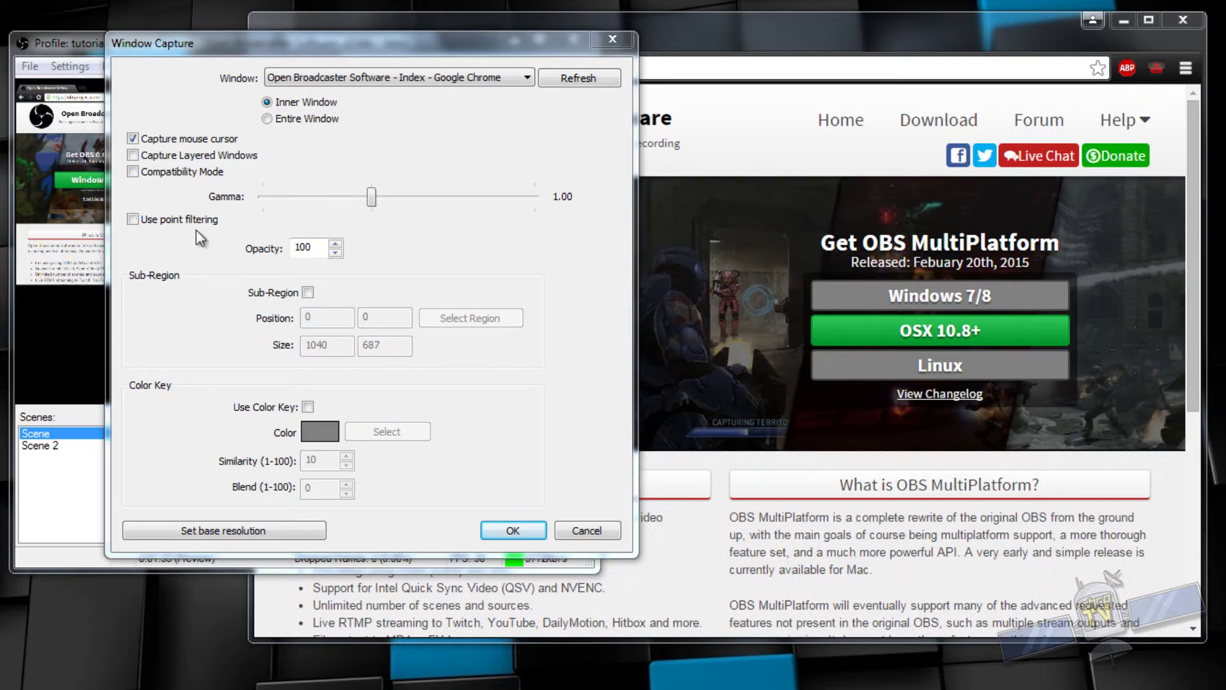
Move the settings dialog aside to uncover OBS and try a higher gamma on the Chrome capture
drag(281, 45, 554, 60)
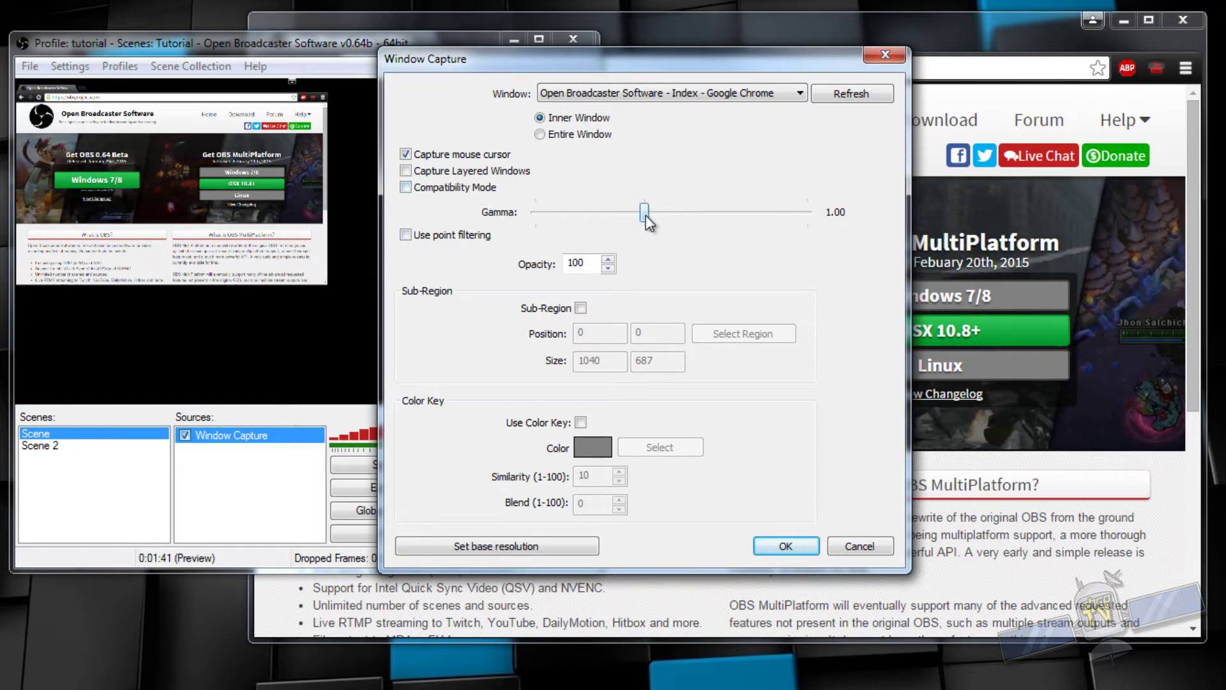
drag(645, 214, 671, 229)
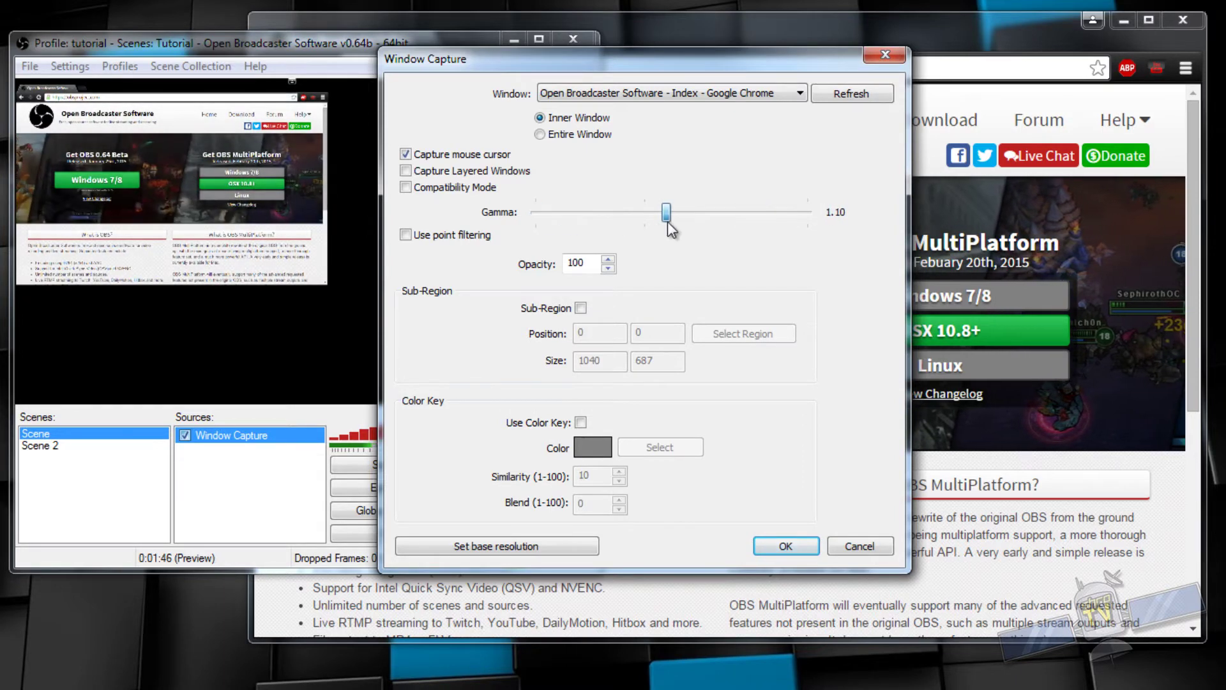
Enable point filtering, then shrink the Chrome capture to about two-thirds size in the preview
click(433, 235)
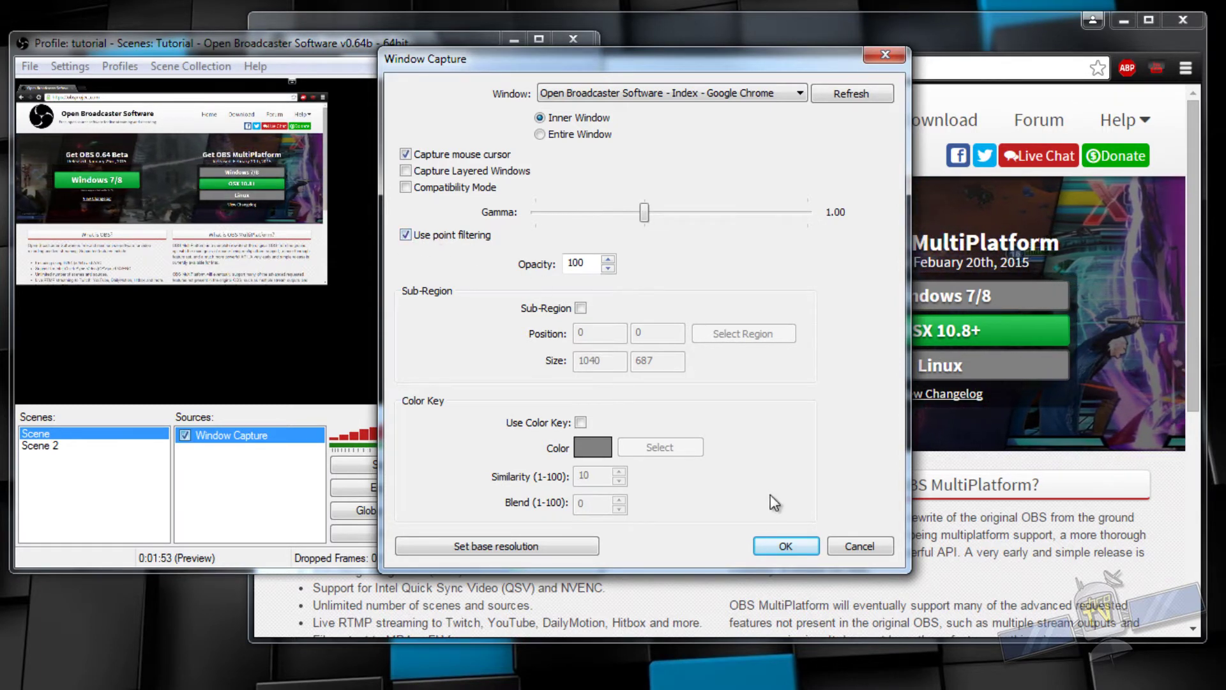
click(786, 545)
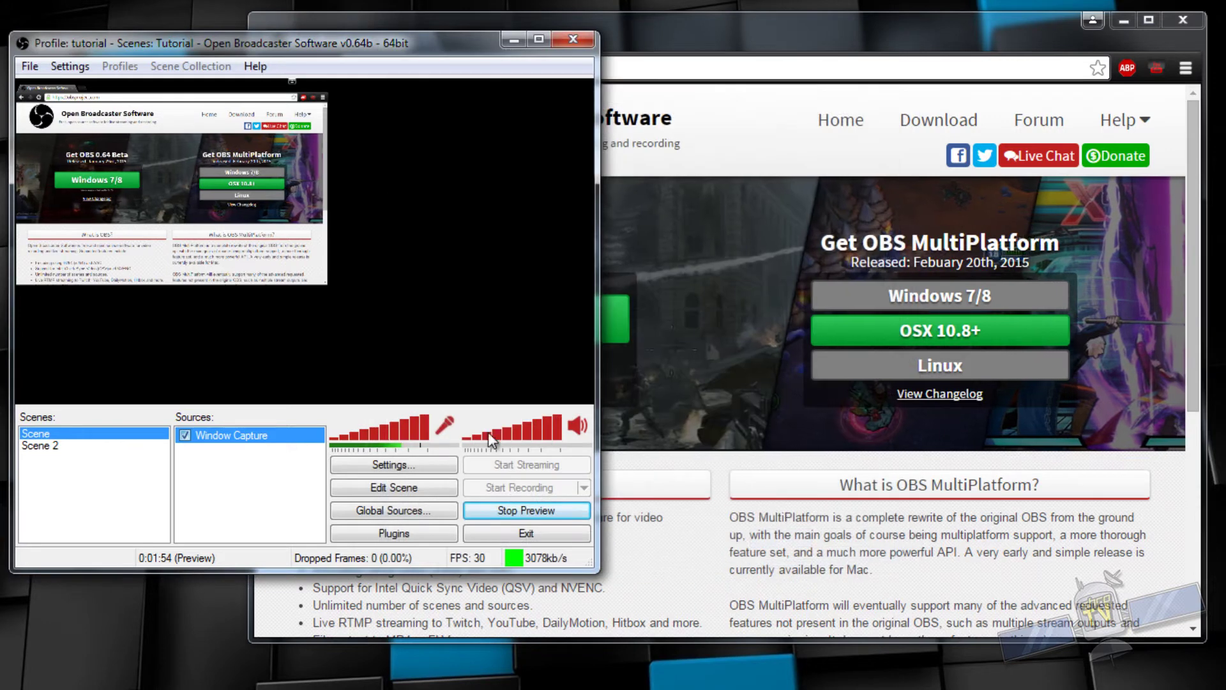
click(408, 490)
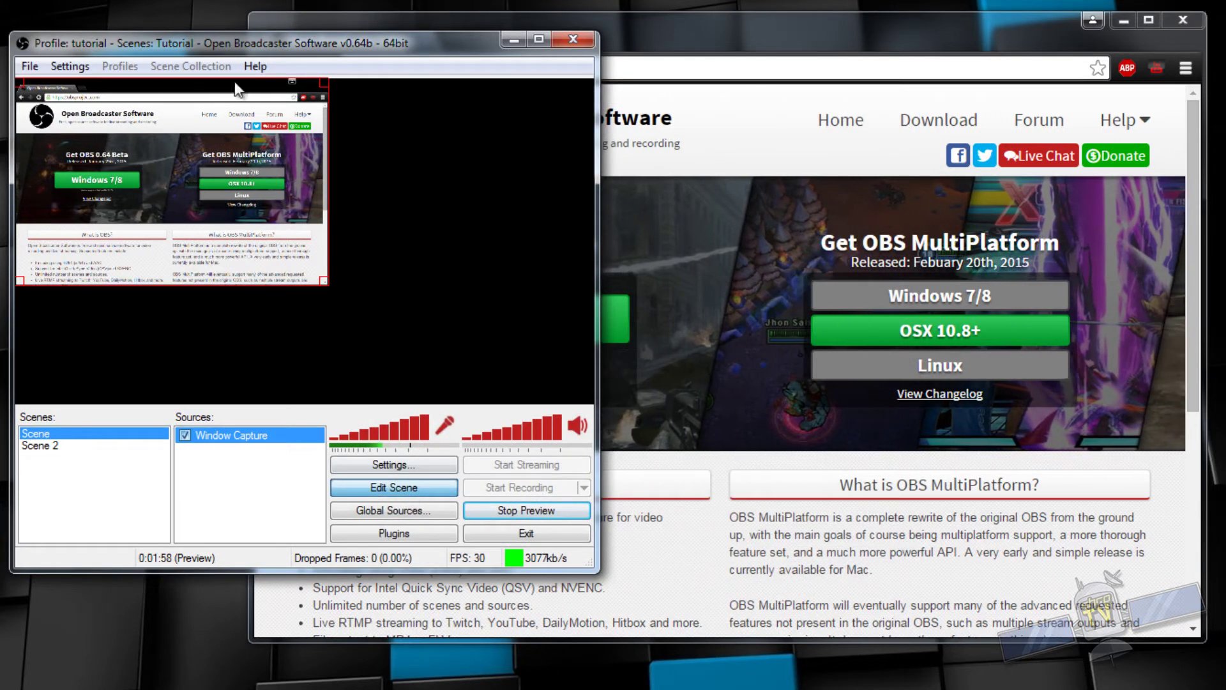
drag(326, 285, 421, 347)
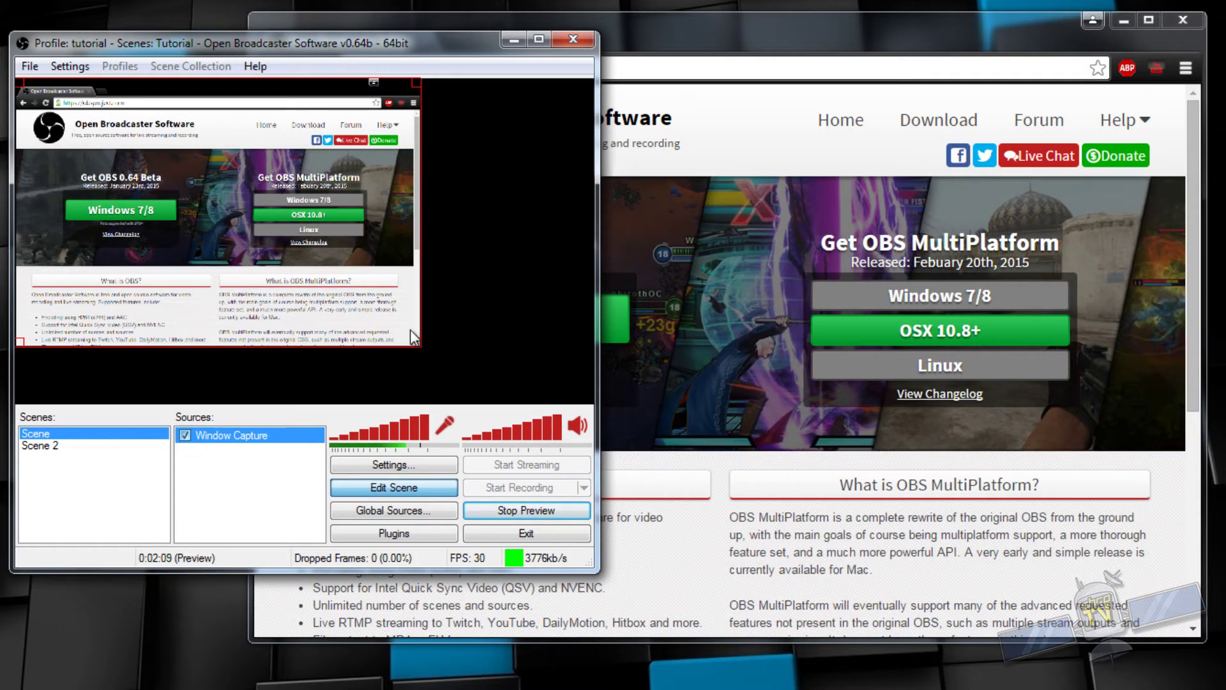
drag(418, 344, 367, 311)
Reopen the Window Capture properties and untick 'Use point filtering'
right_click(236, 436)
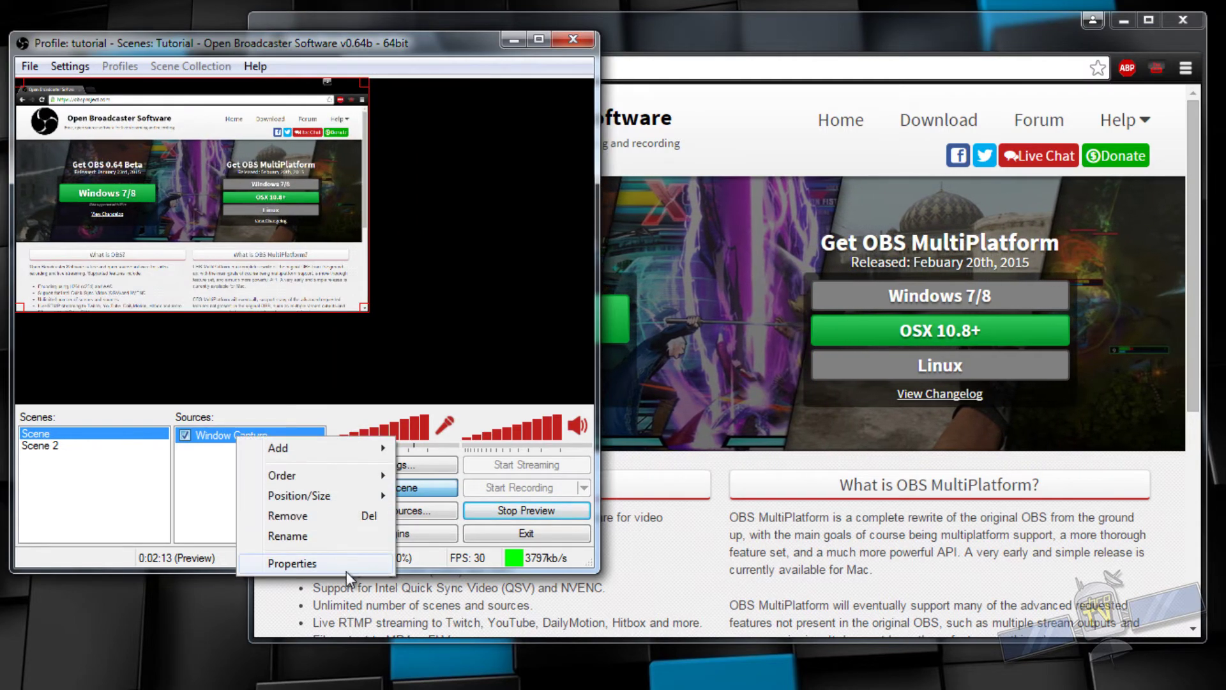
click(294, 562)
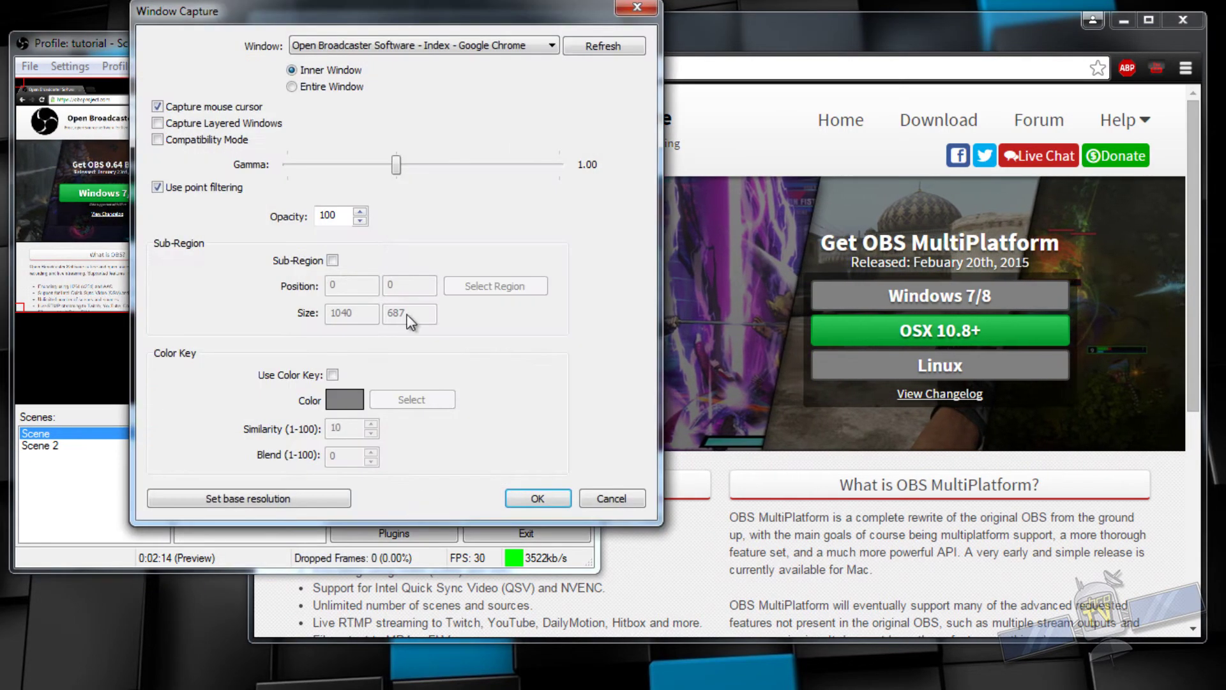
click(175, 186)
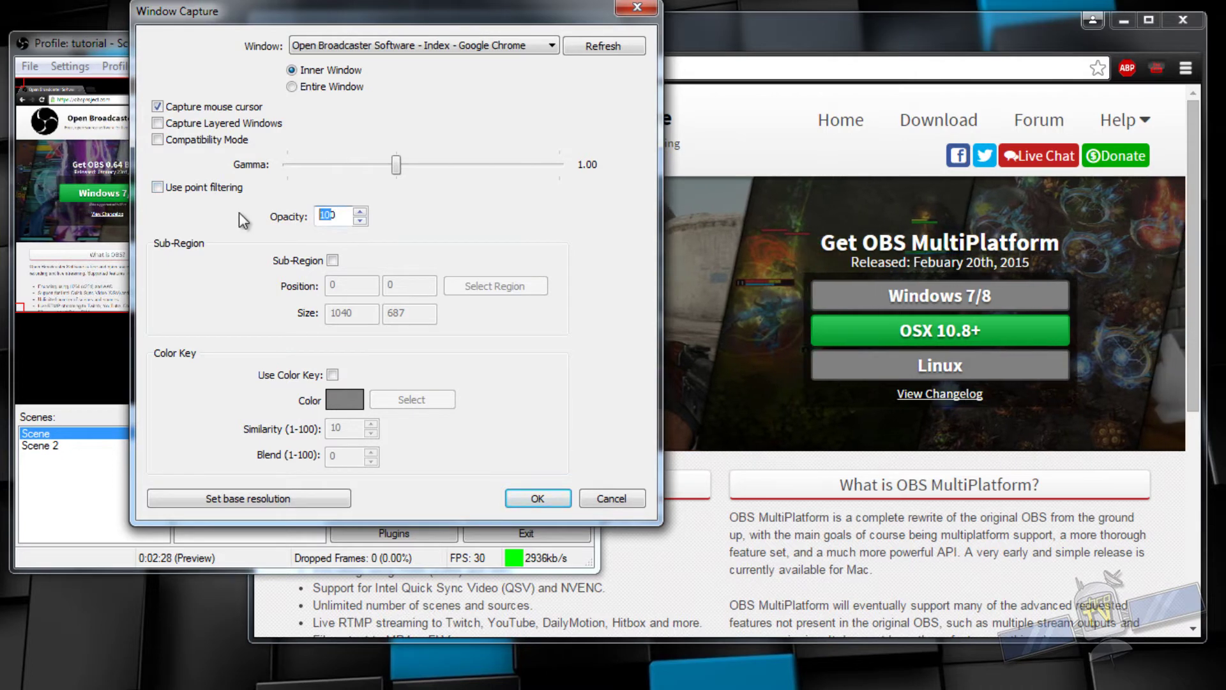
Try Opacity 60, restore it to 100, and move the dialog left of OBS
drag(335, 216, 266, 219)
text(60)
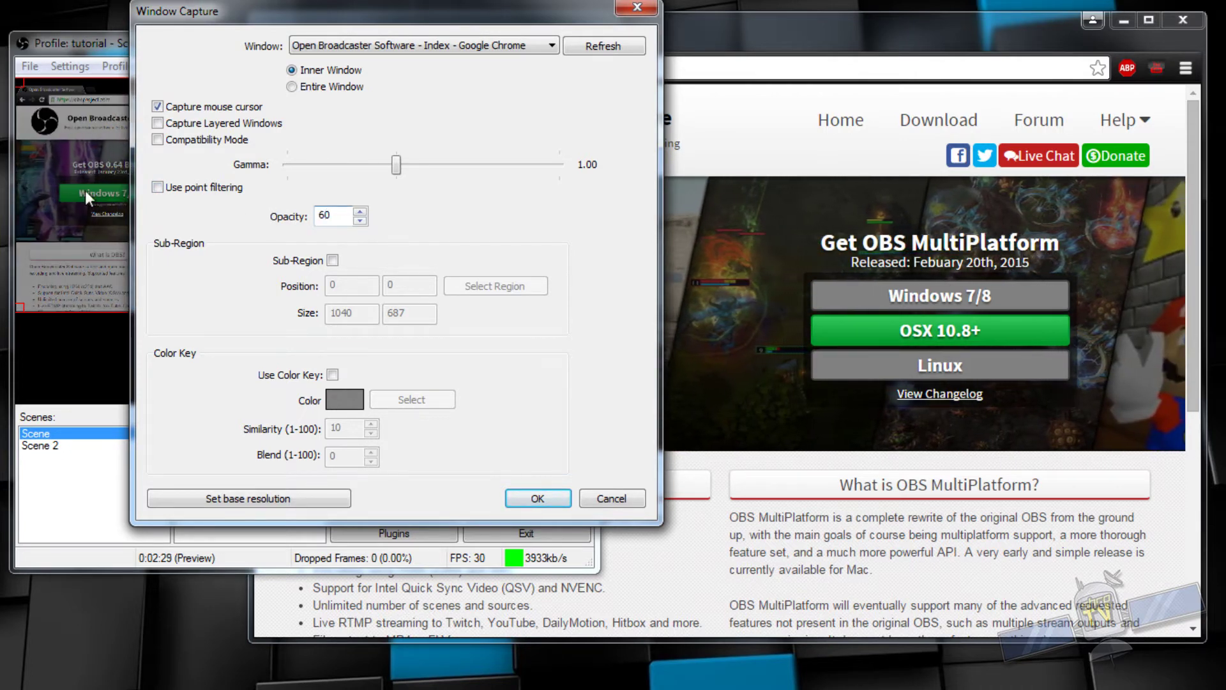
double_click(324, 216)
text(100)
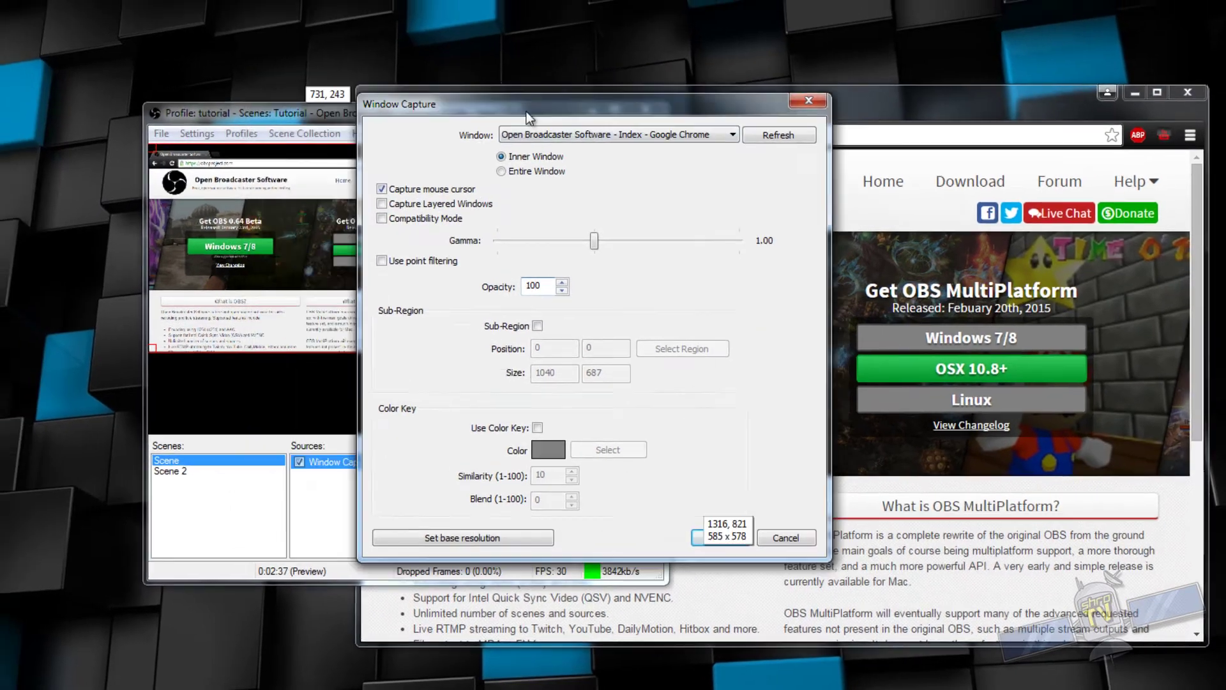
drag(358, 11, 13, 24)
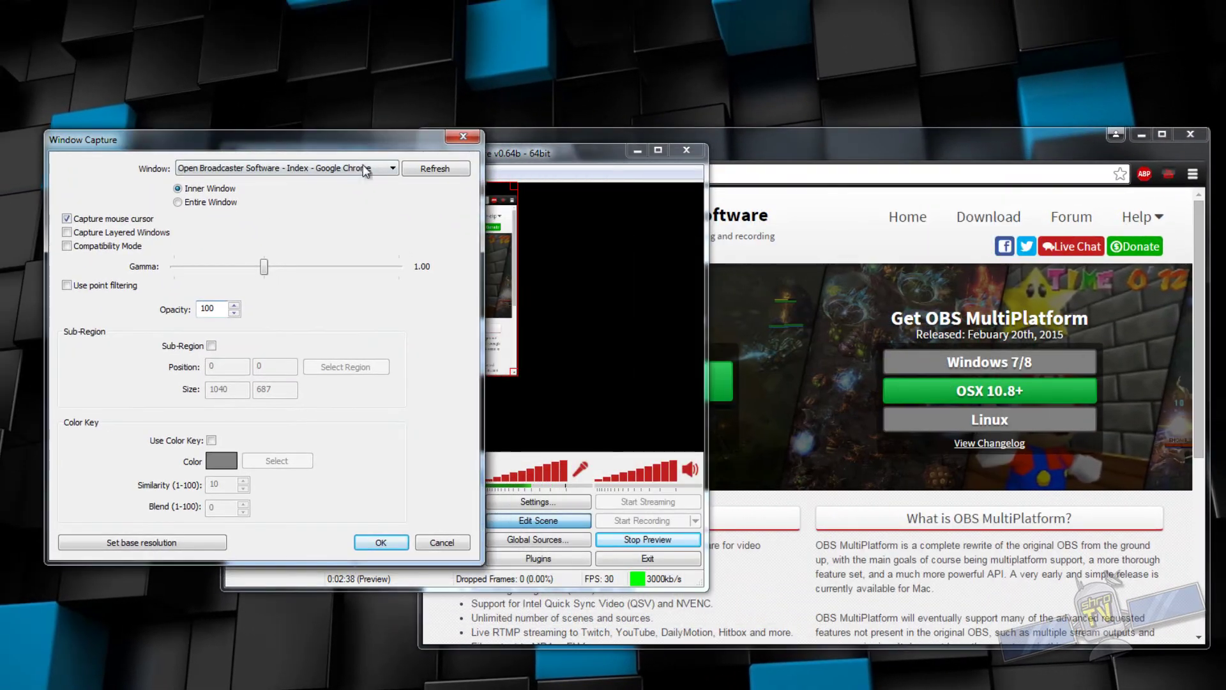
Confirm the capture settings and move the OBS window aside to uncover Chrome
click(397, 544)
drag(570, 155, 248, 177)
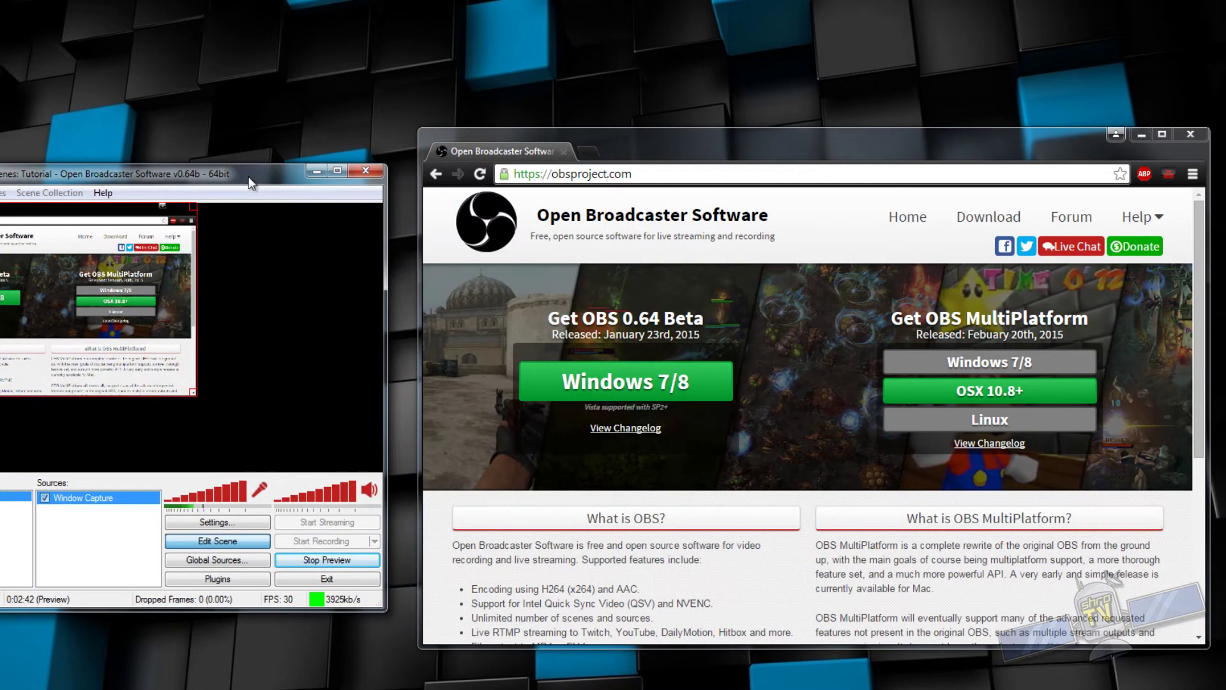
click(217, 522)
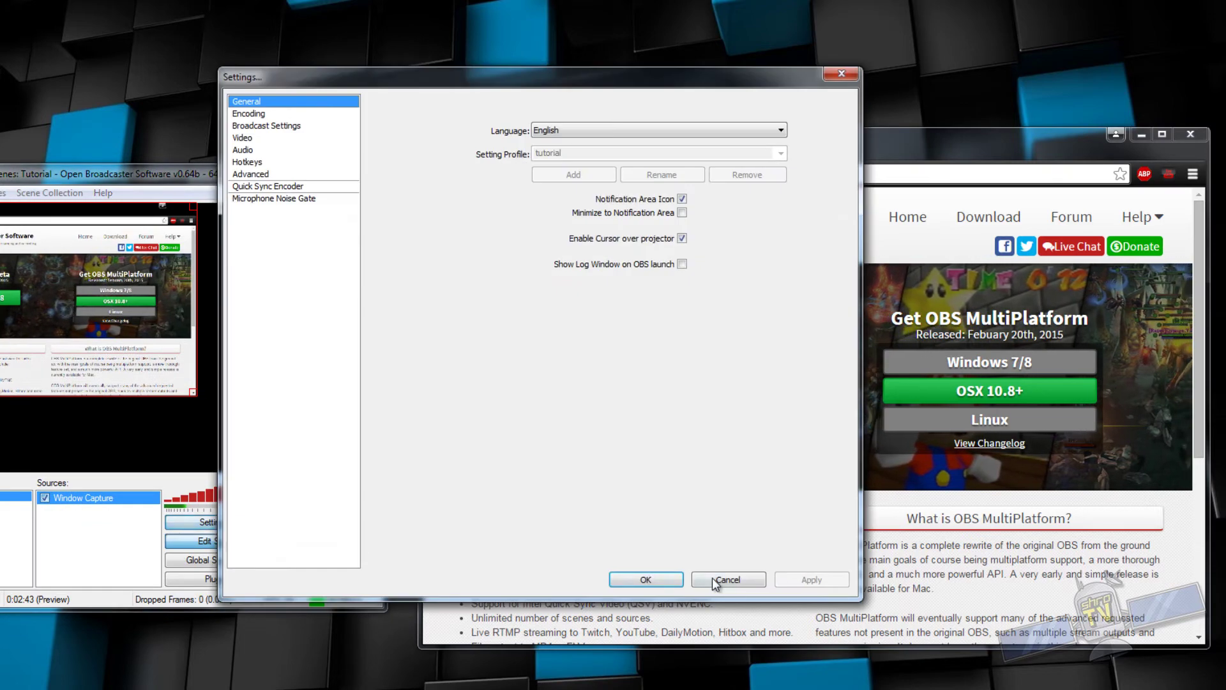
click(722, 571)
Enable Sub-Region in the Window Capture properties and begin selecting the region
right_click(103, 498)
click(159, 599)
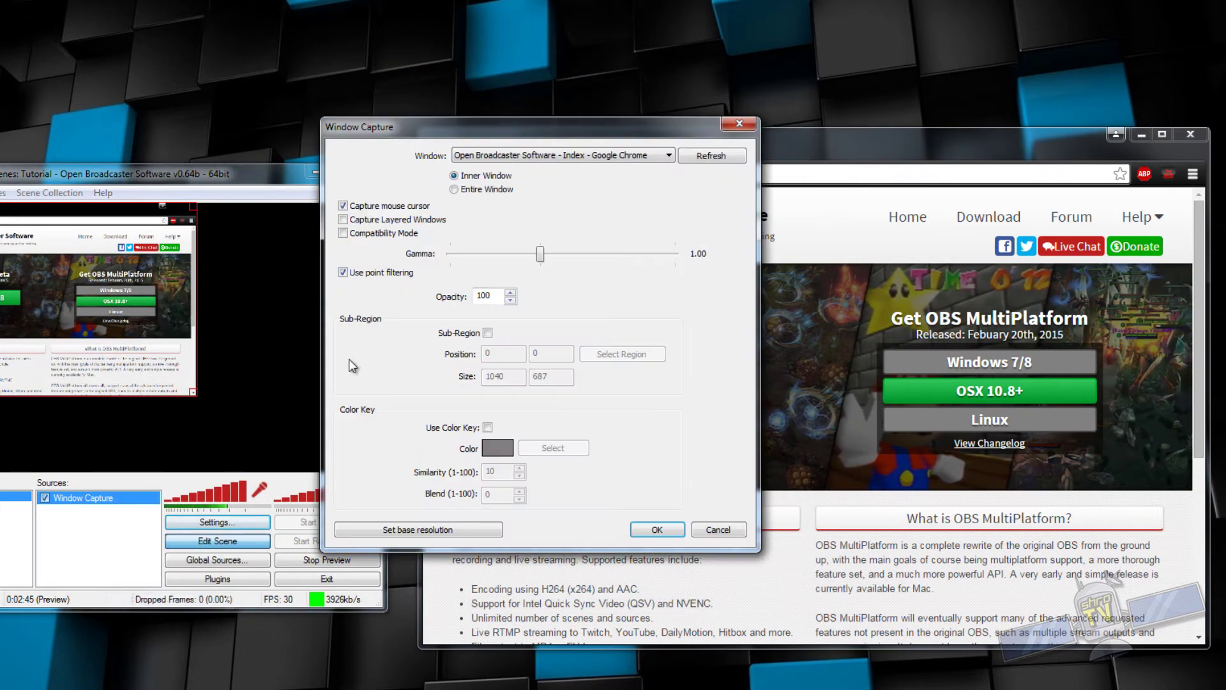
drag(432, 134, 68, 182)
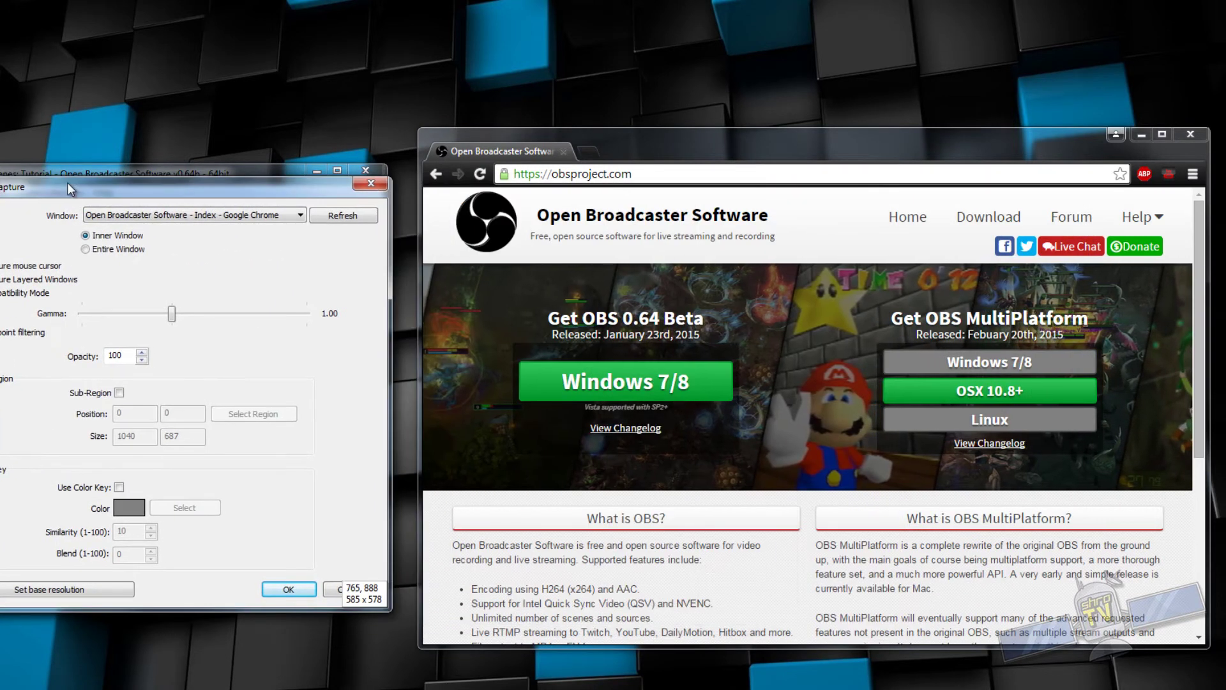
click(119, 392)
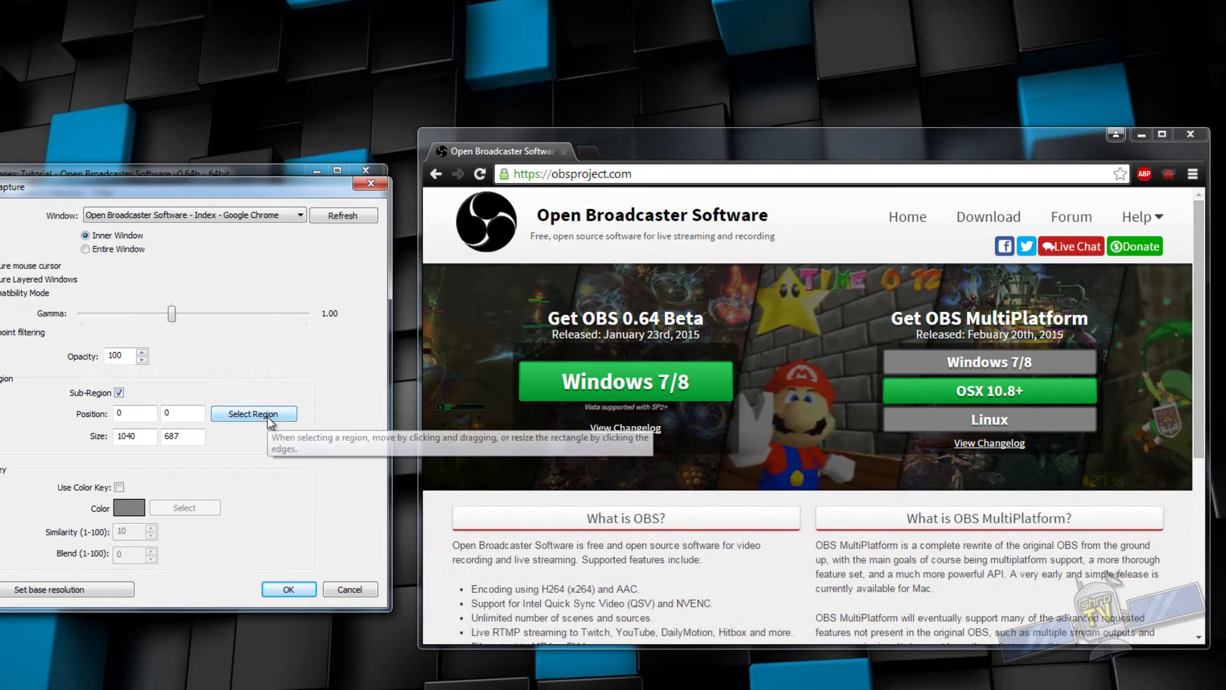
click(266, 414)
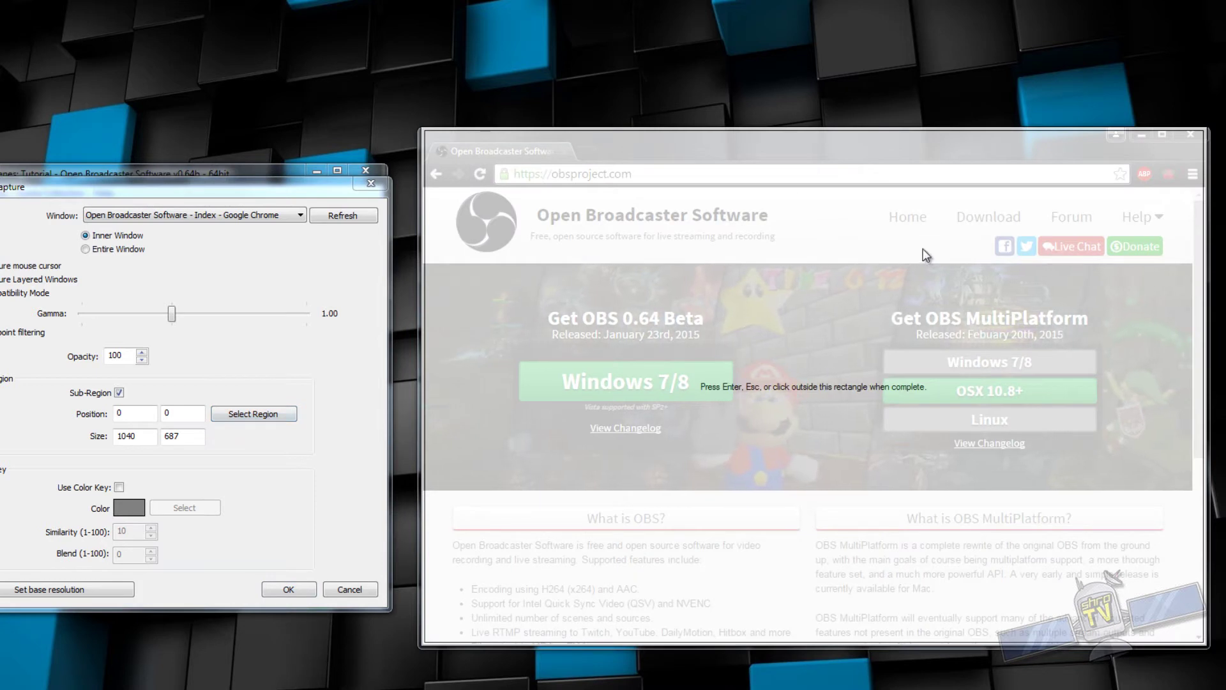
Adjust the region edges to frame the banner at position 19, 182, size 1005 × 304
drag(669, 129, 666, 189)
drag(426, 462, 438, 463)
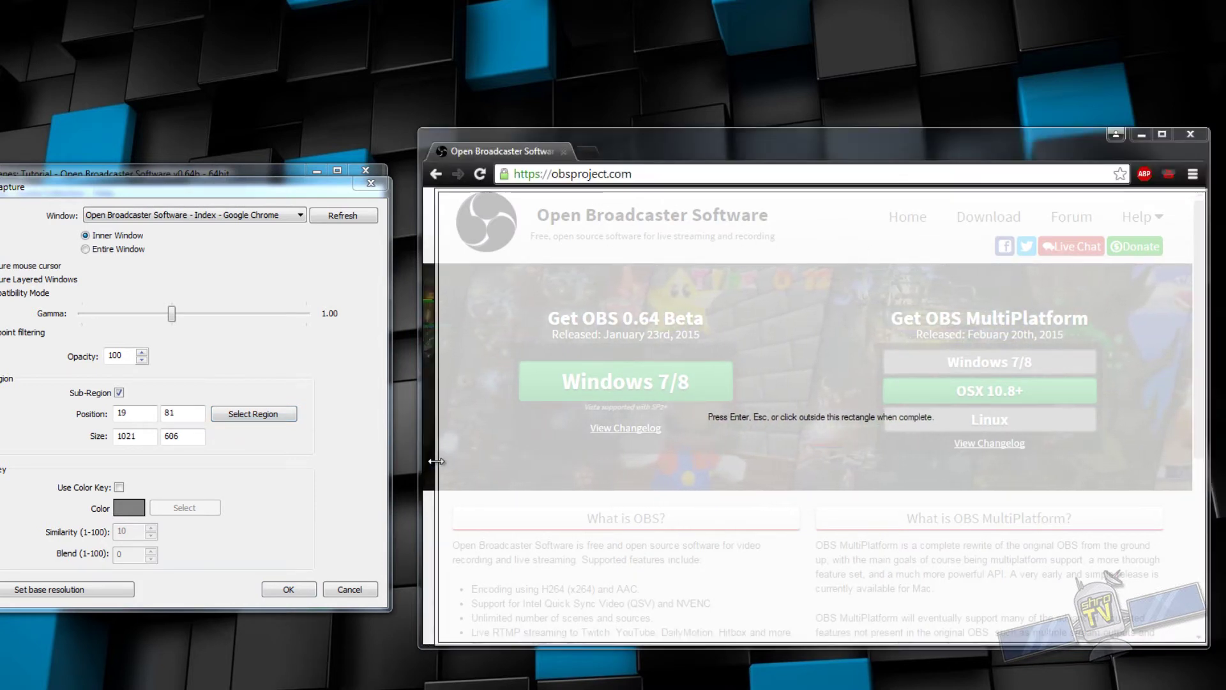
drag(781, 642, 780, 635)
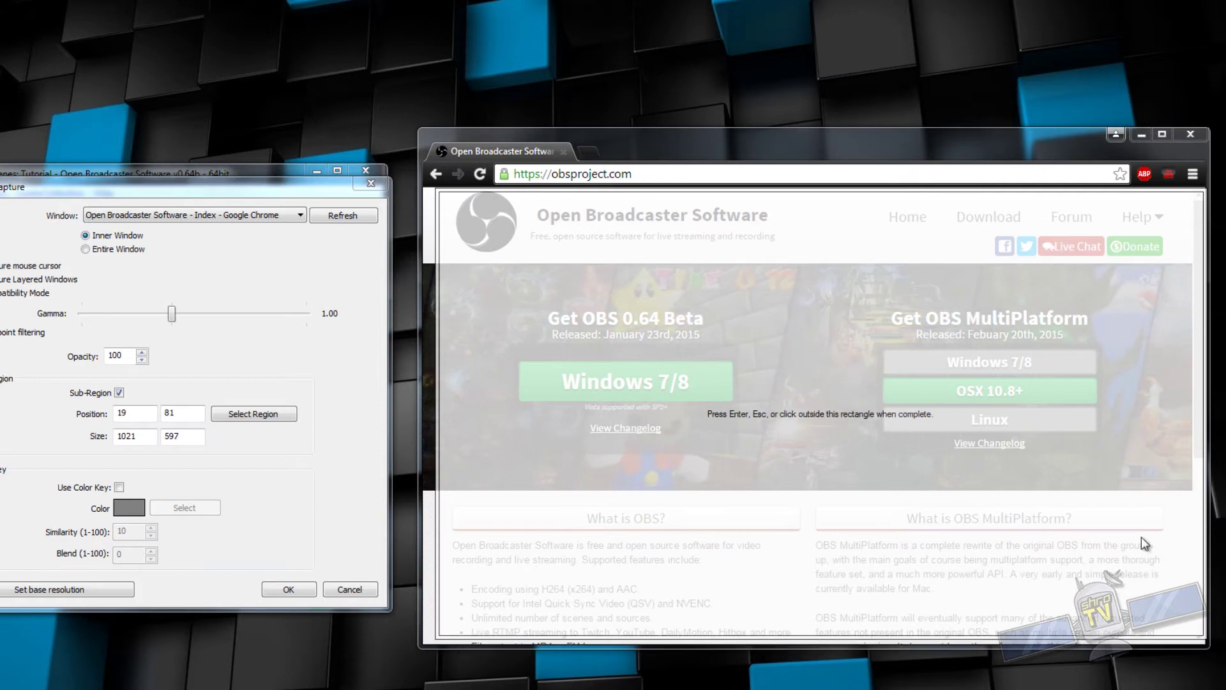
drag(1205, 536, 1196, 537)
drag(840, 637, 837, 490)
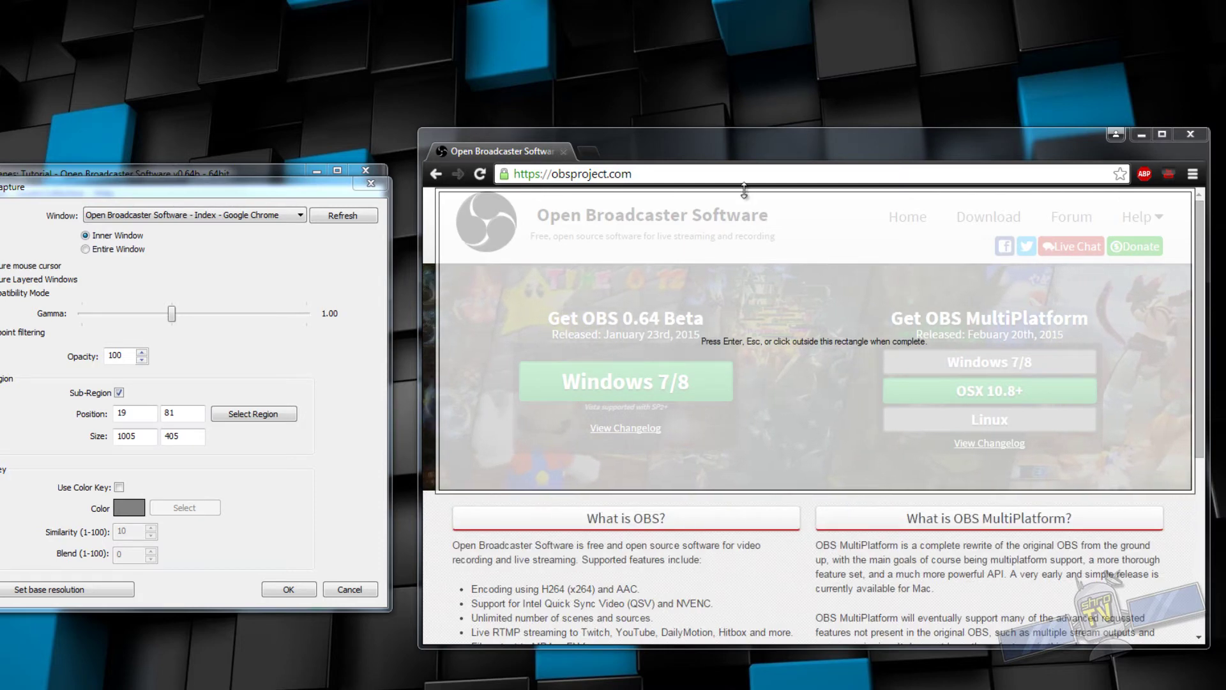
drag(744, 192, 744, 267)
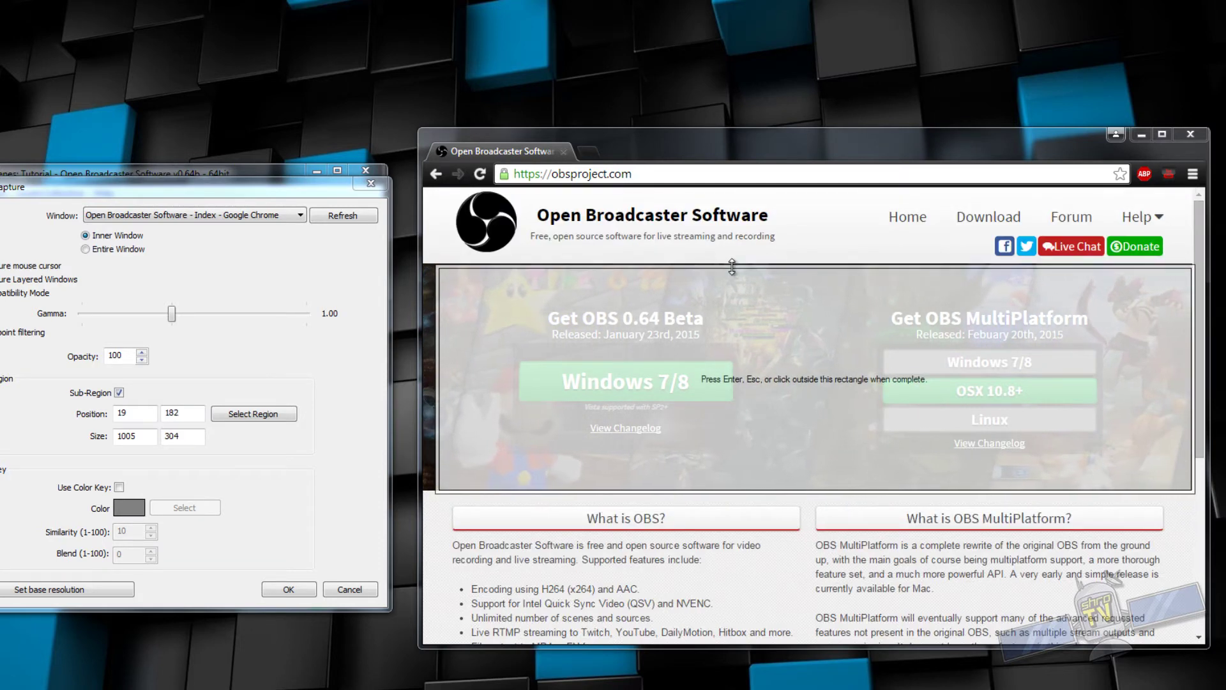
Apply the cropped banner region, then shrink Chrome to about 705 × 421
click(296, 589)
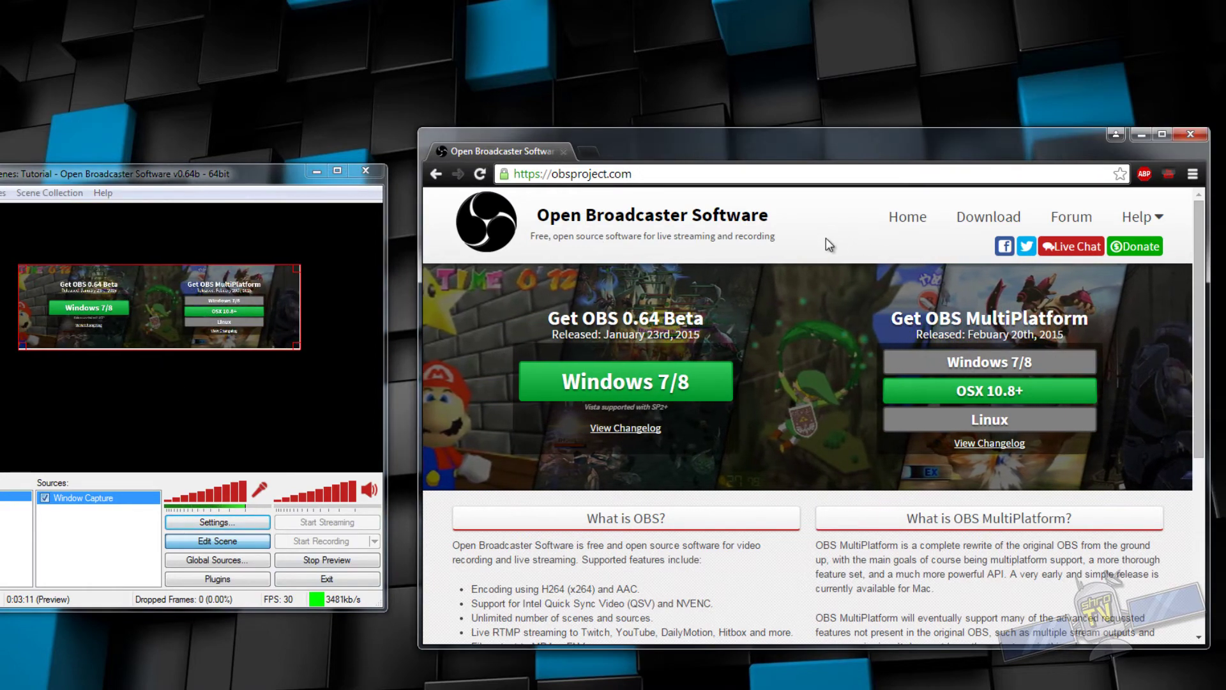
scroll(806, 382, down, 5)
scroll(784, 428, up, 5)
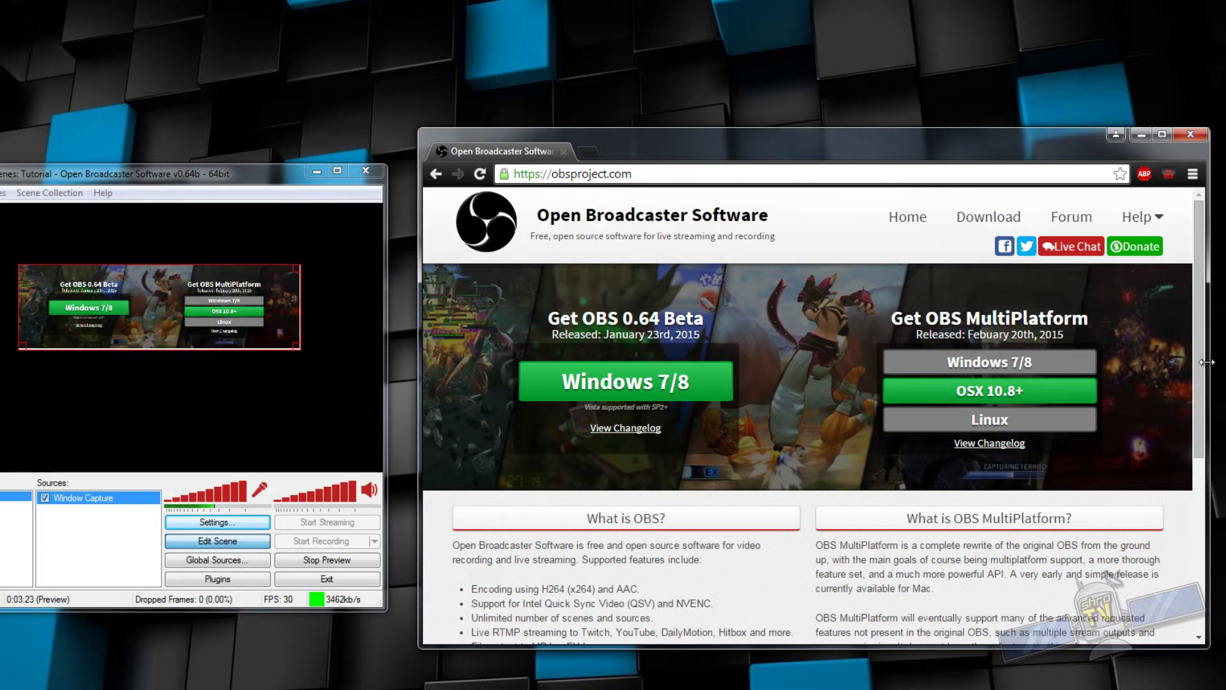
drag(1206, 362, 950, 363)
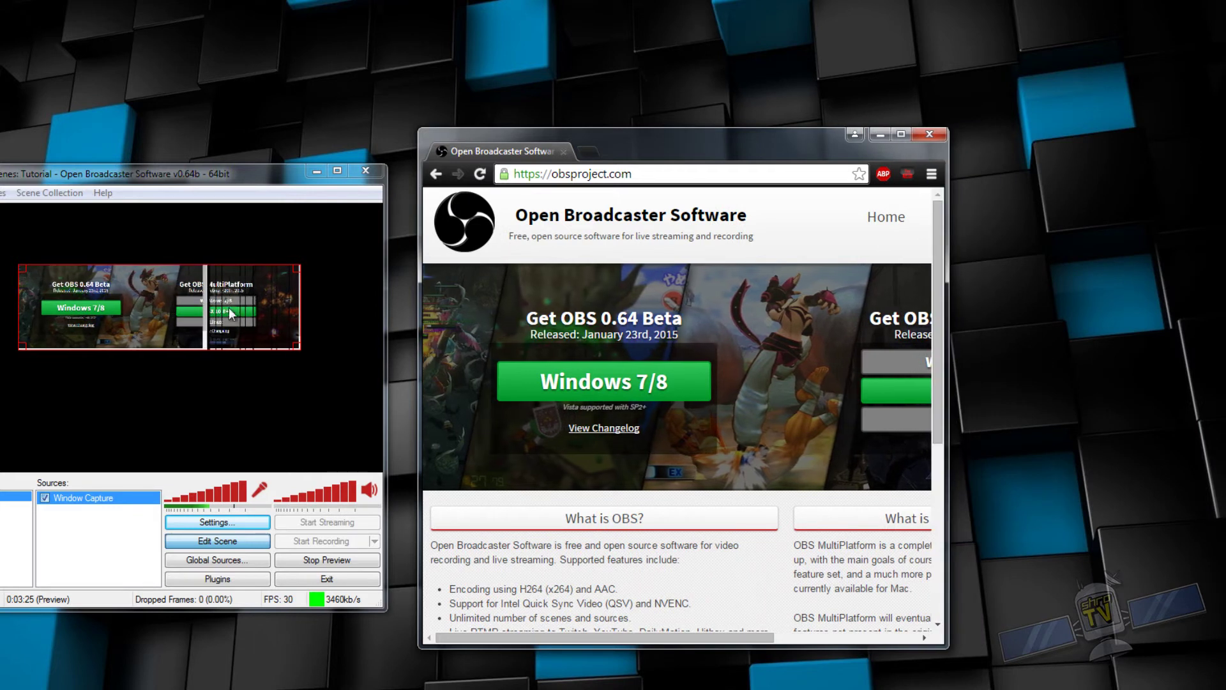
drag(733, 647, 733, 383)
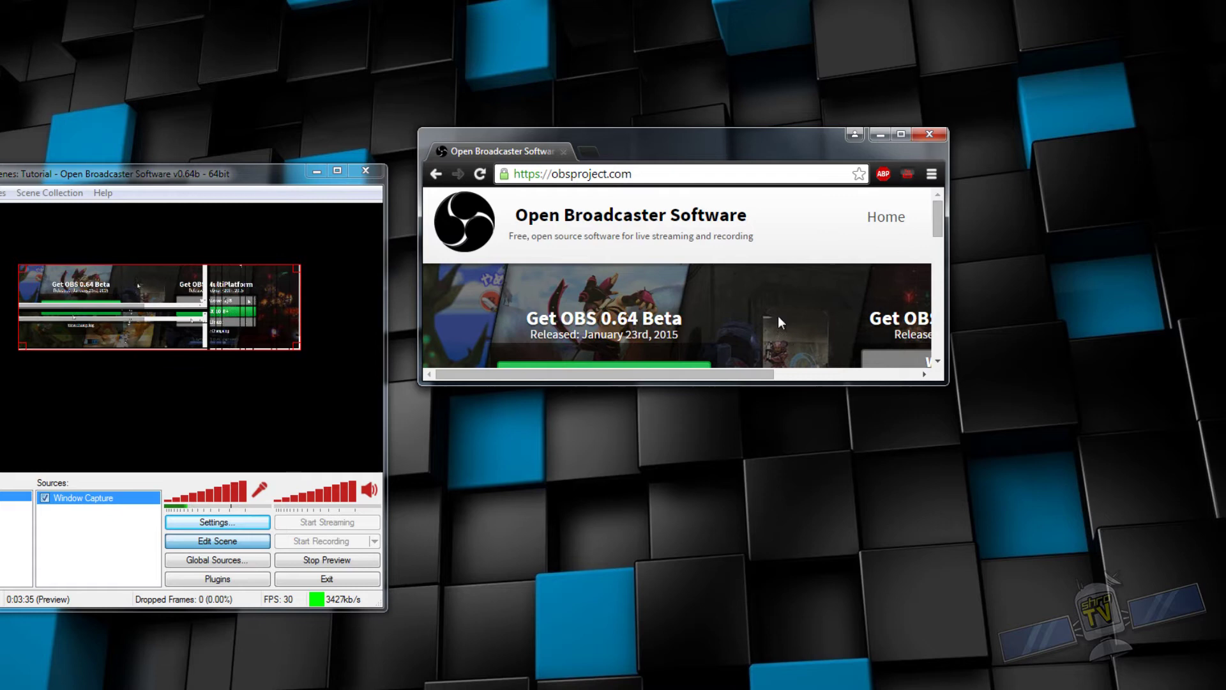
Turn off Sub-Region so the Window Capture shows the whole browser window
right_click(83, 499)
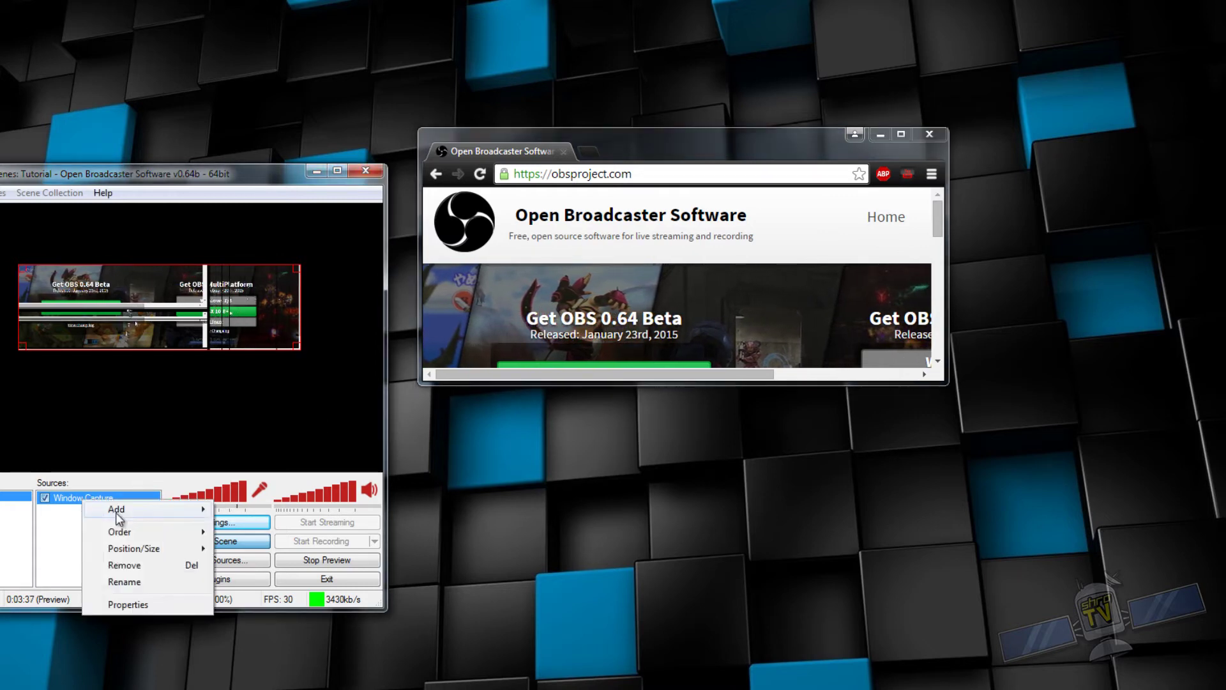
click(128, 605)
click(657, 530)
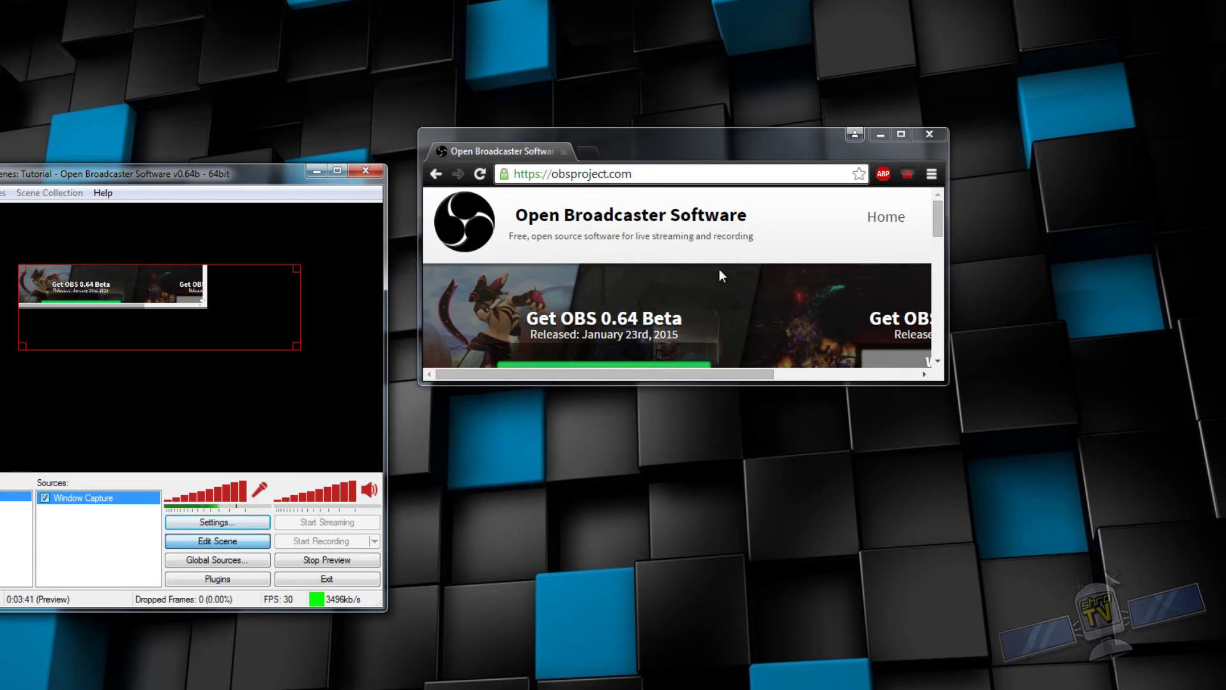
right_click(107, 497)
click(167, 603)
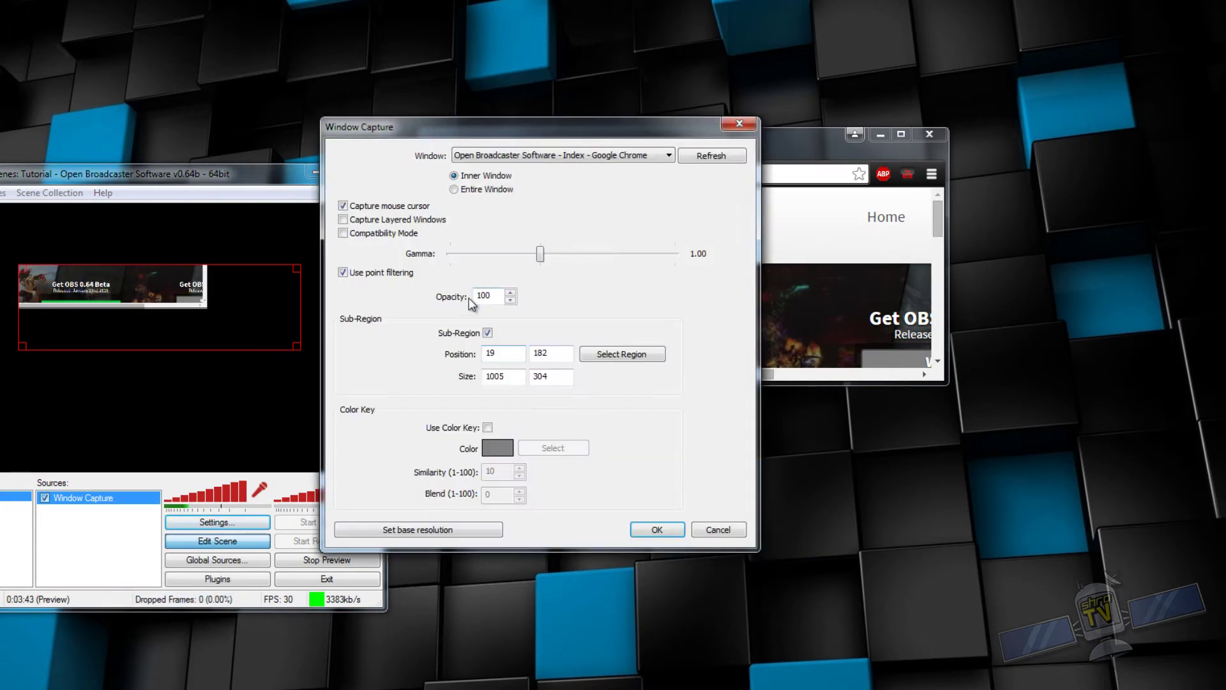
click(658, 529)
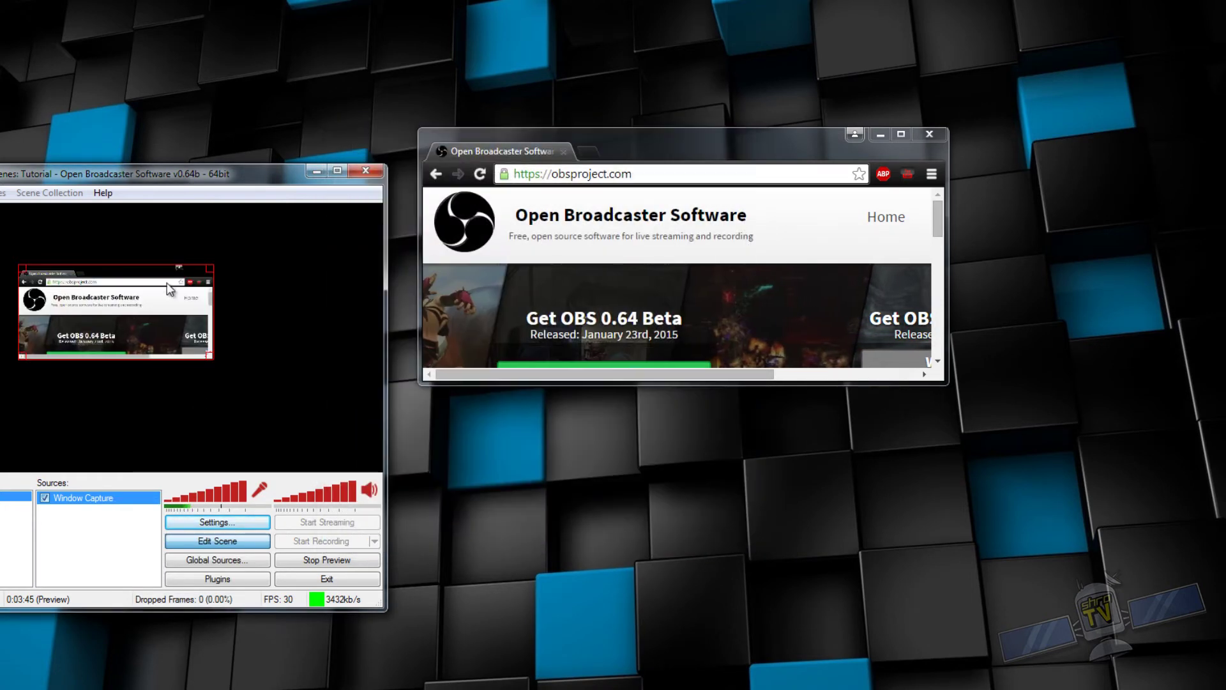
Enable a white colour key at similarity 10 on the browser capture
right_click(95, 497)
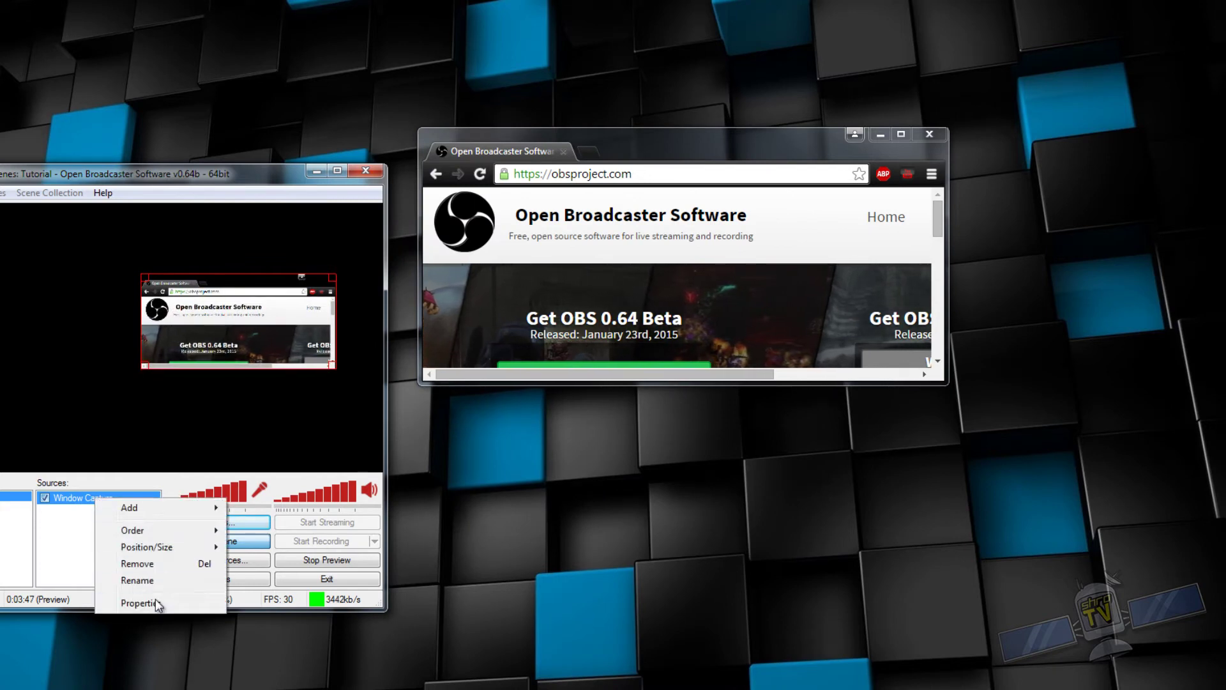
click(163, 605)
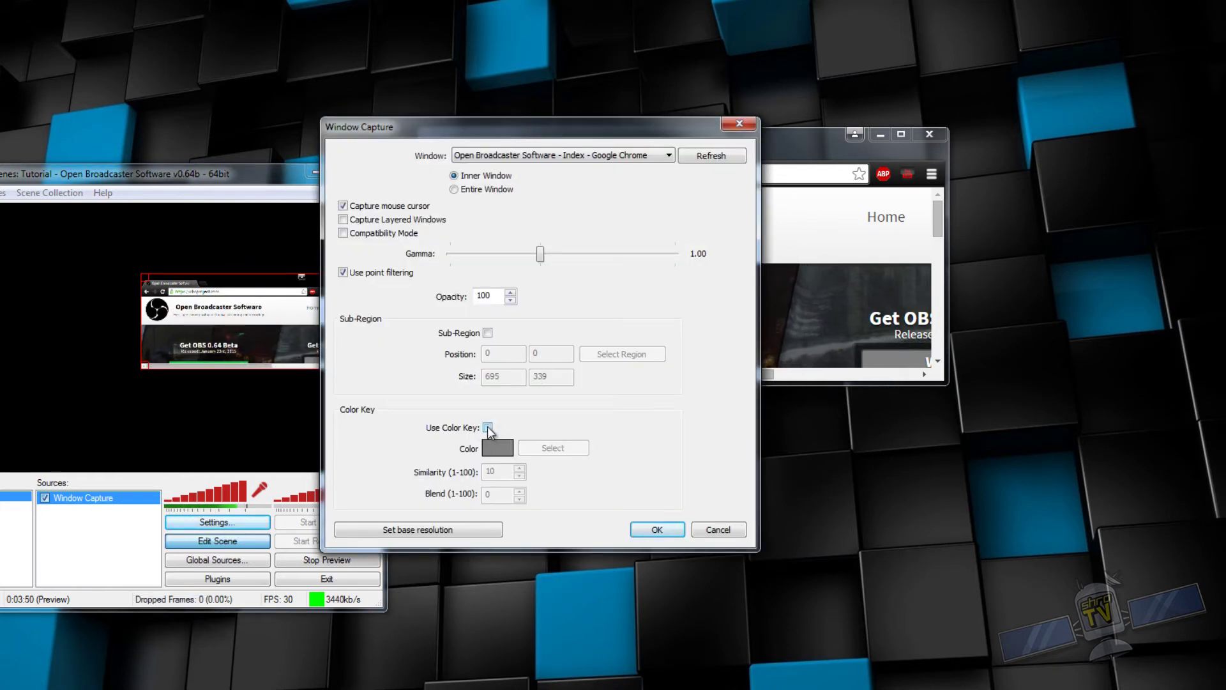
click(488, 428)
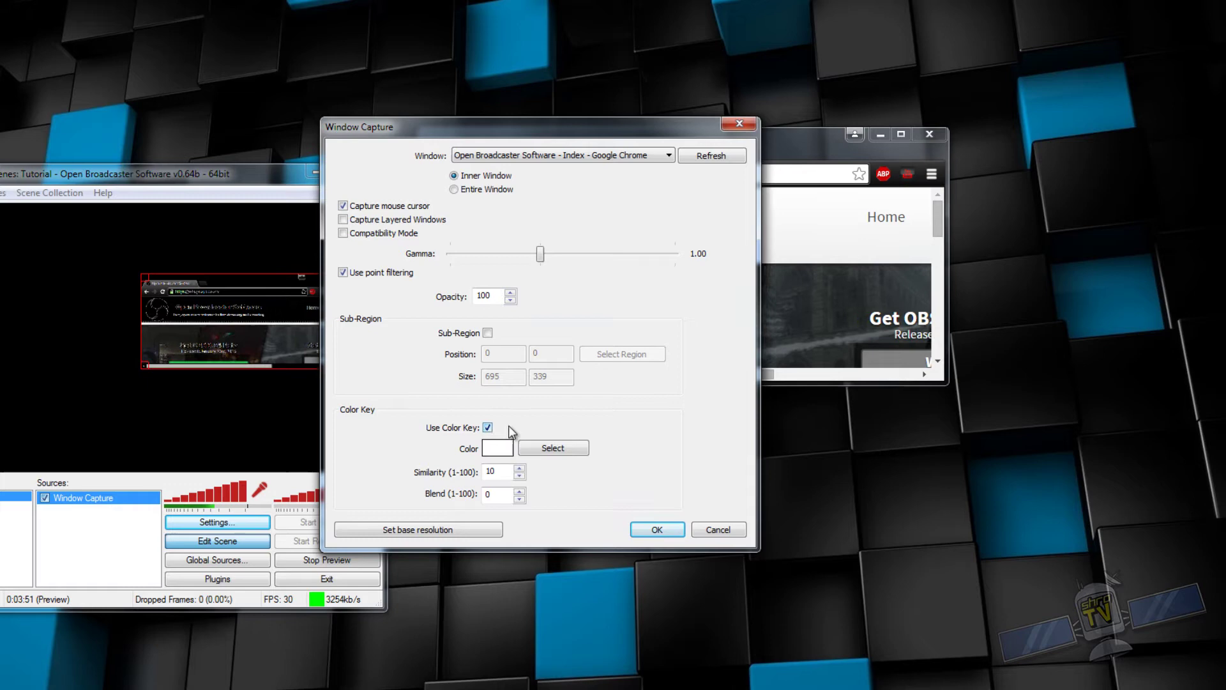
click(671, 530)
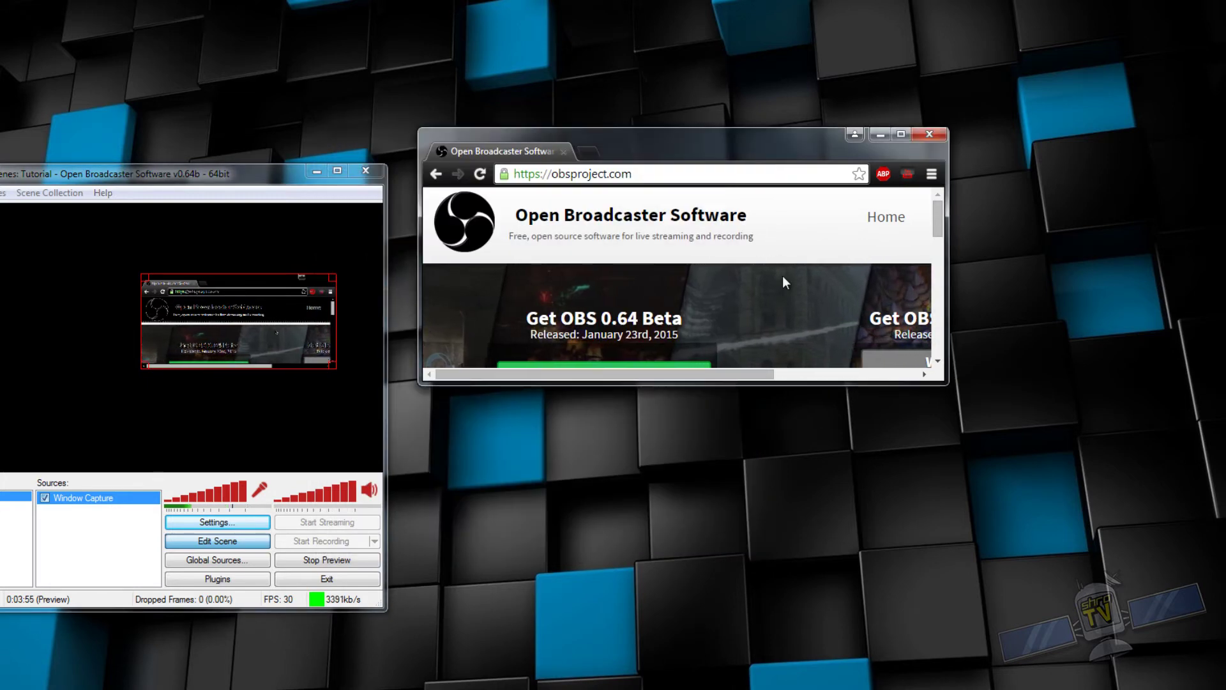
scroll(784, 283, down, 4)
scroll(722, 325, down, 1)
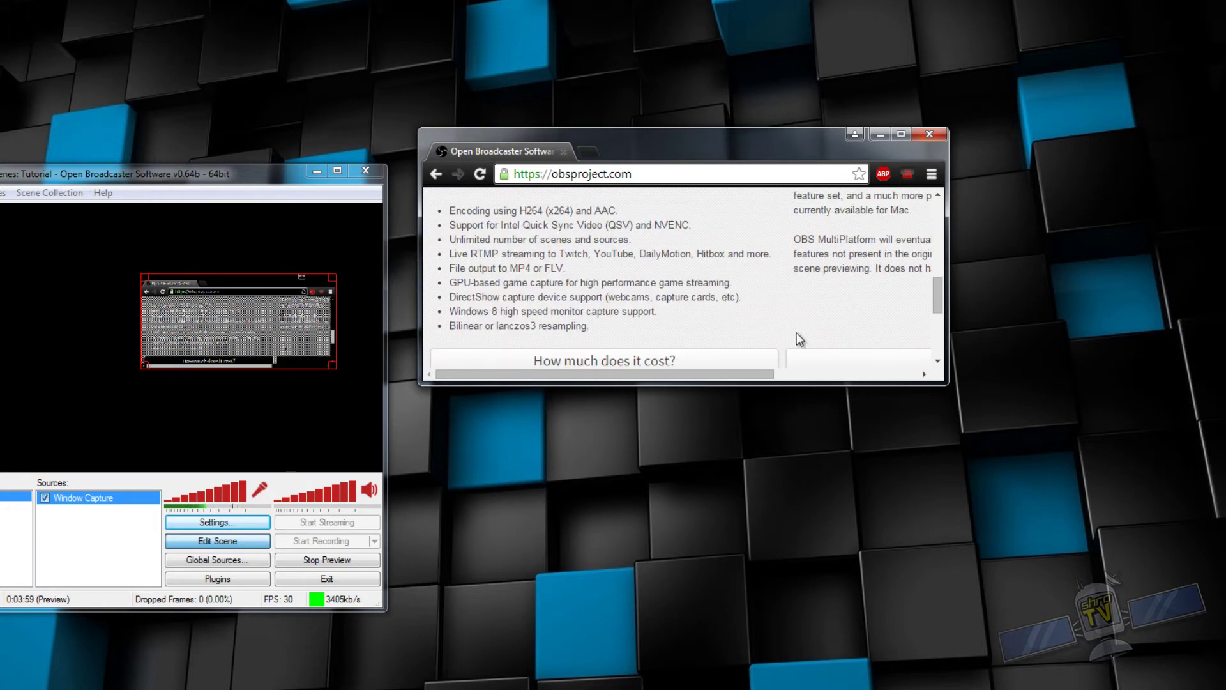
scroll(791, 320, down, 3)
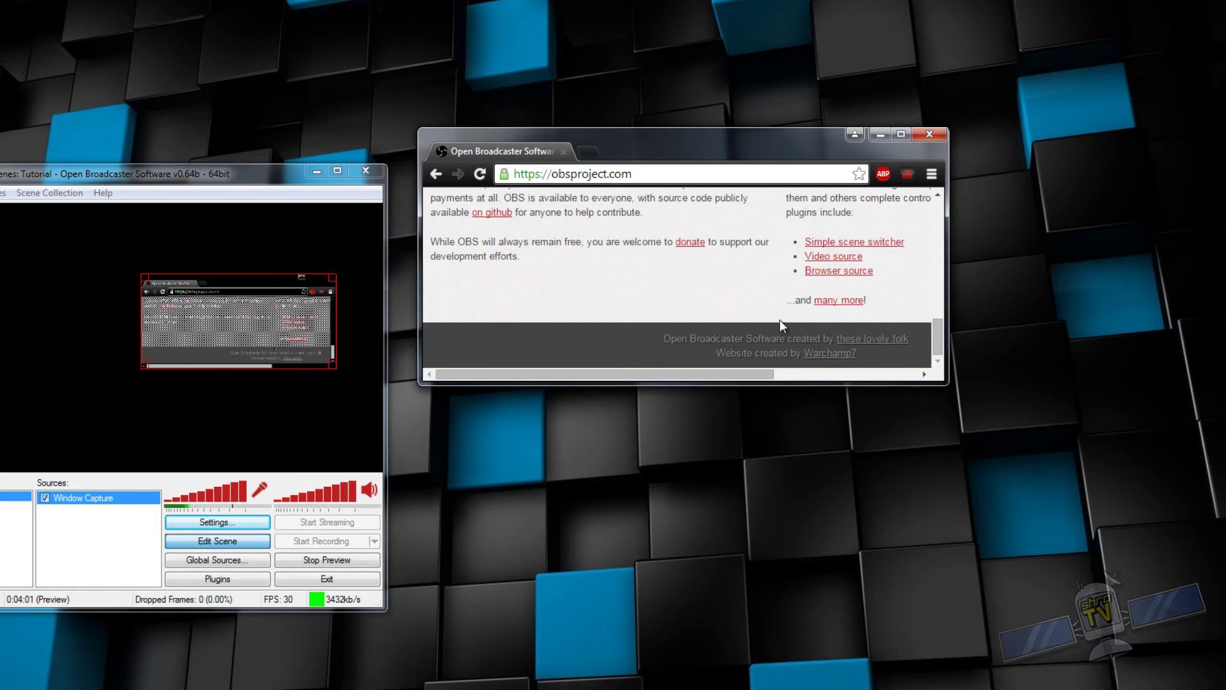
scroll(780, 319, up, 3)
scroll(783, 327, up, 1)
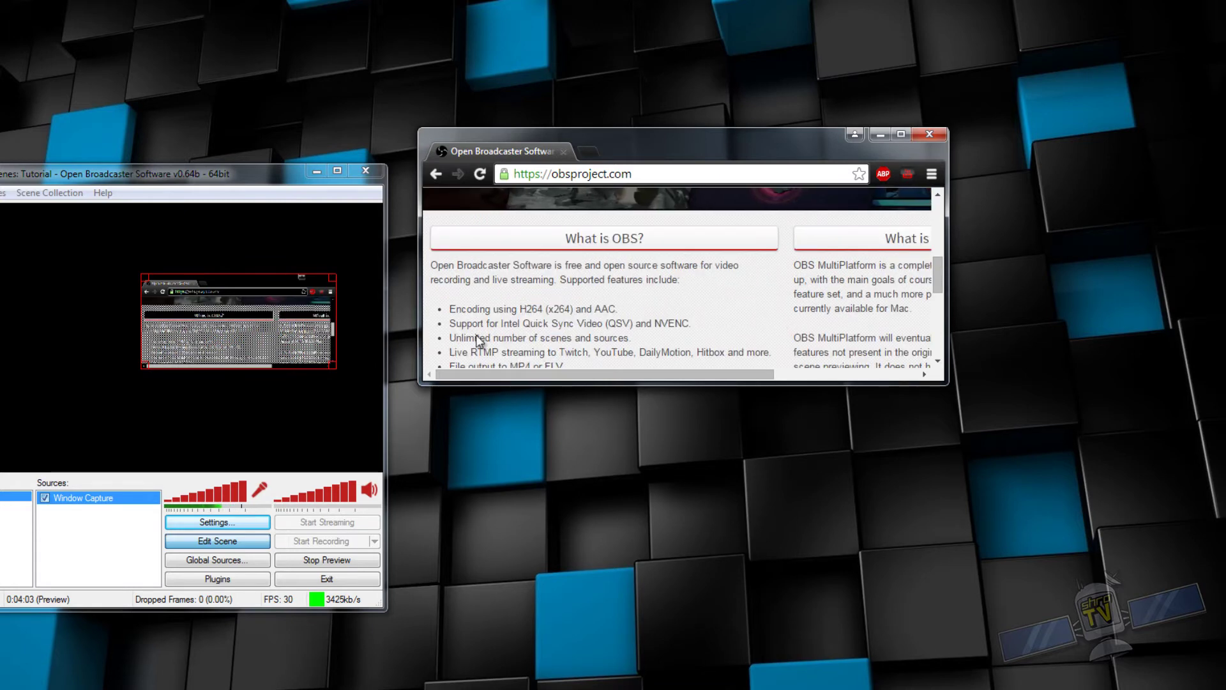
Try colour key Similarity 38 and Blend 6, then turn colour keying off and confirm
right_click(118, 501)
click(157, 607)
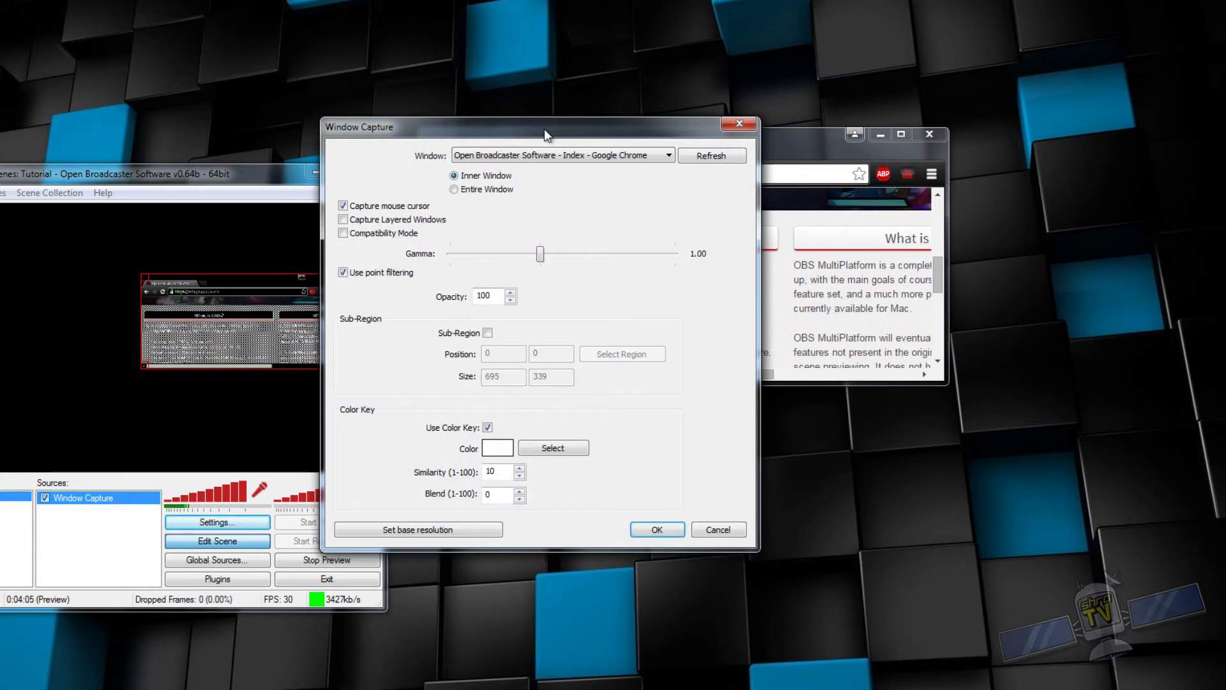
drag(544, 129, 836, 266)
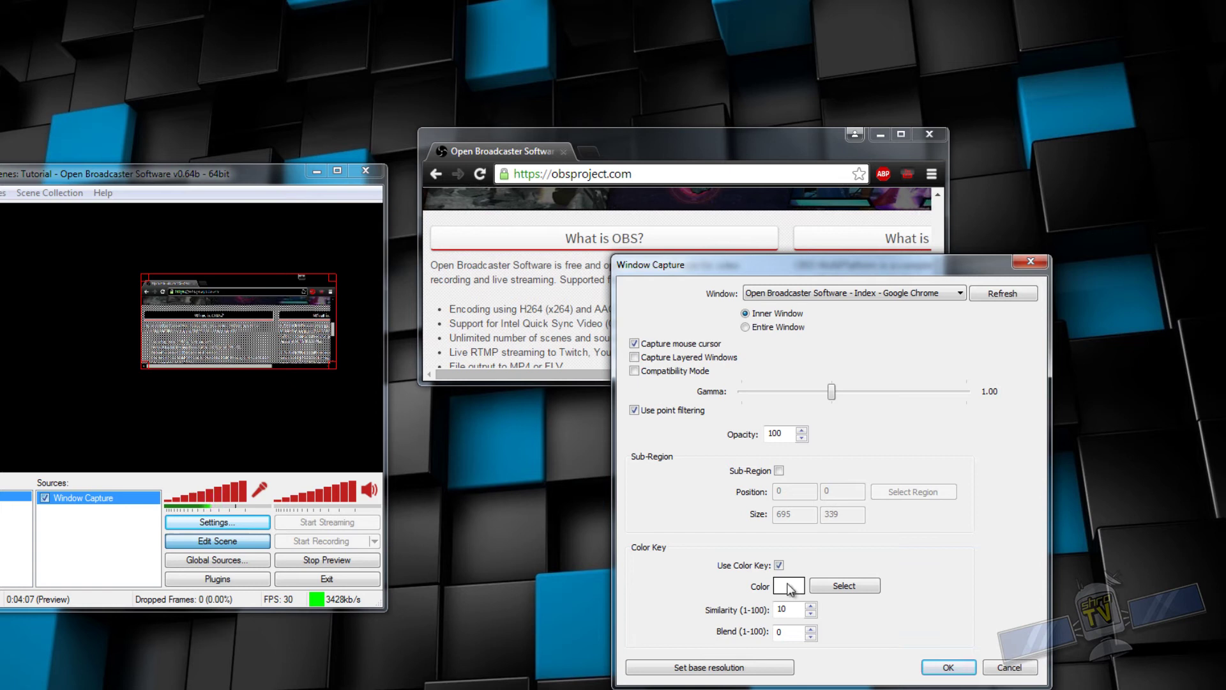
click(811, 606)
click(811, 607)
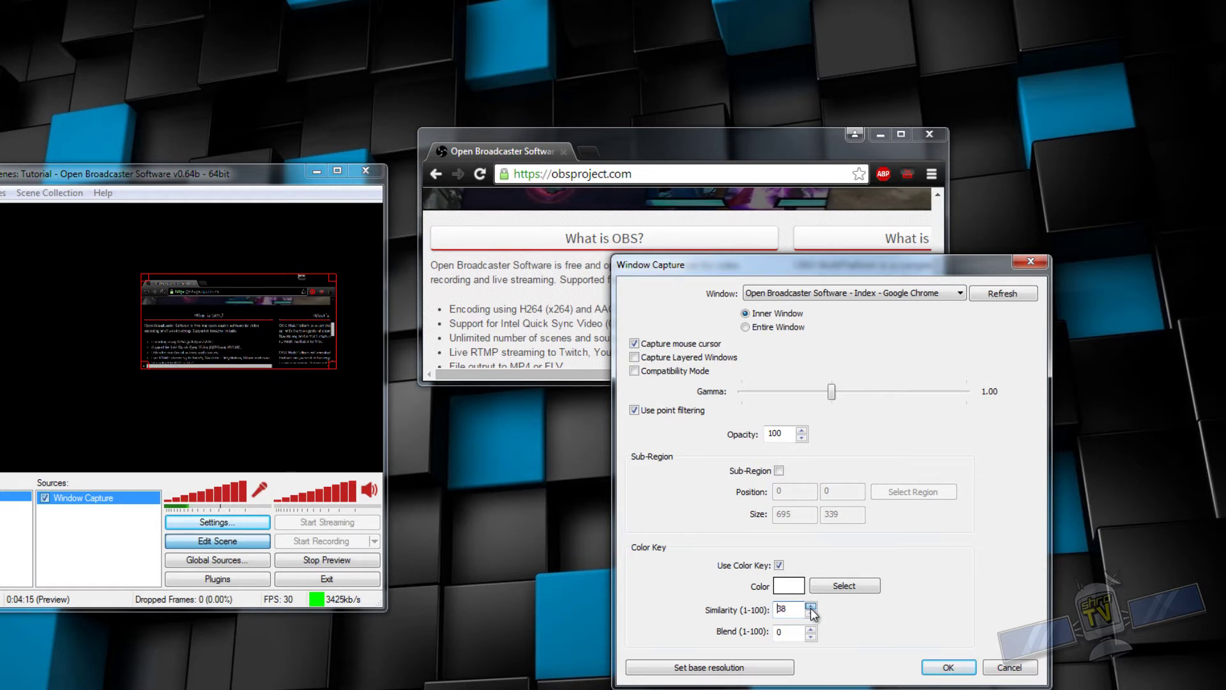
click(810, 609)
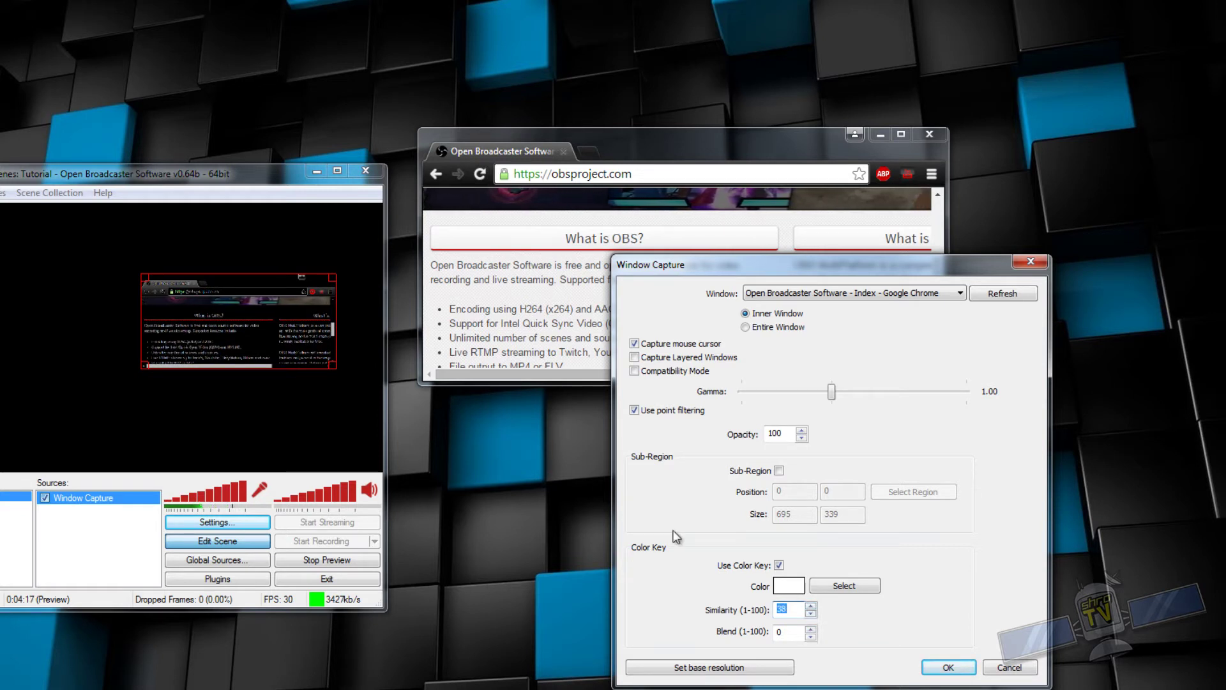
click(811, 629)
click(811, 629)
click(811, 629)
click(811, 628)
click(811, 628)
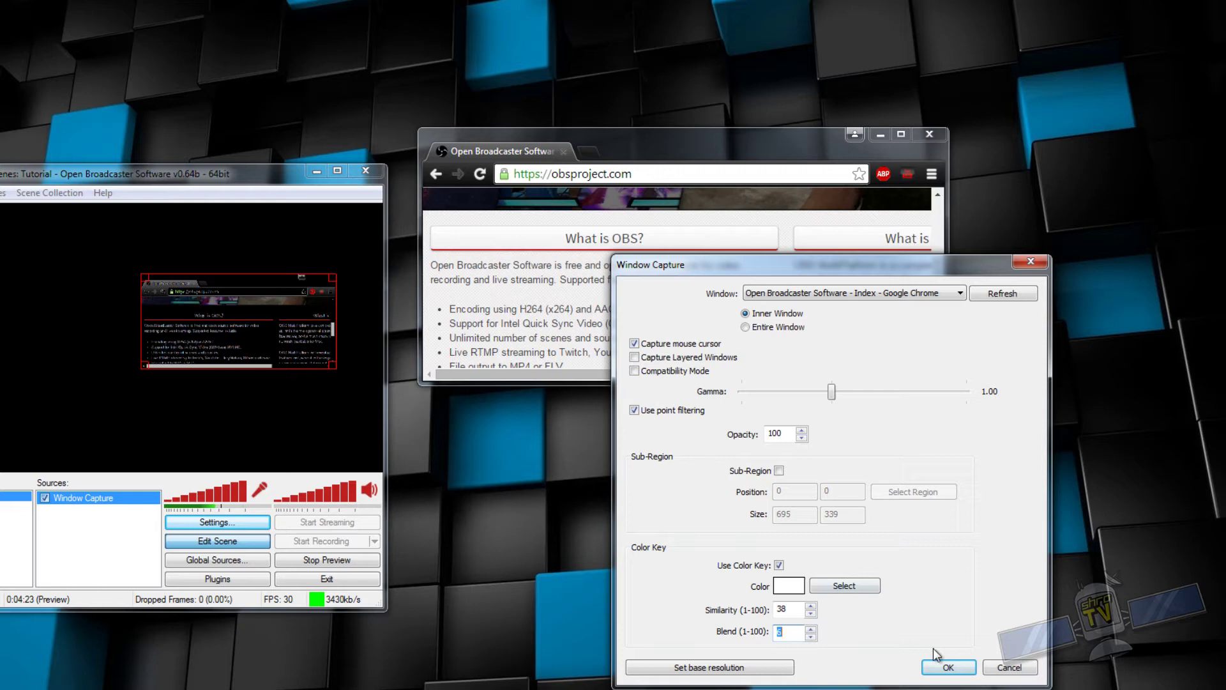
click(780, 565)
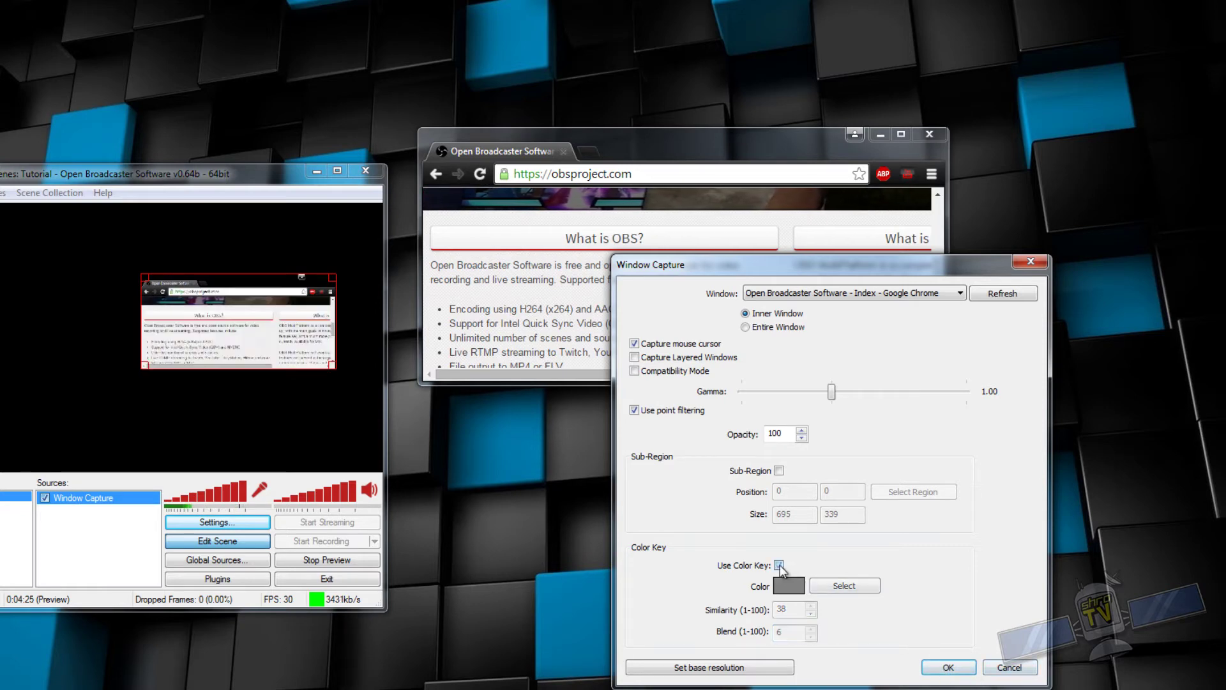
click(948, 667)
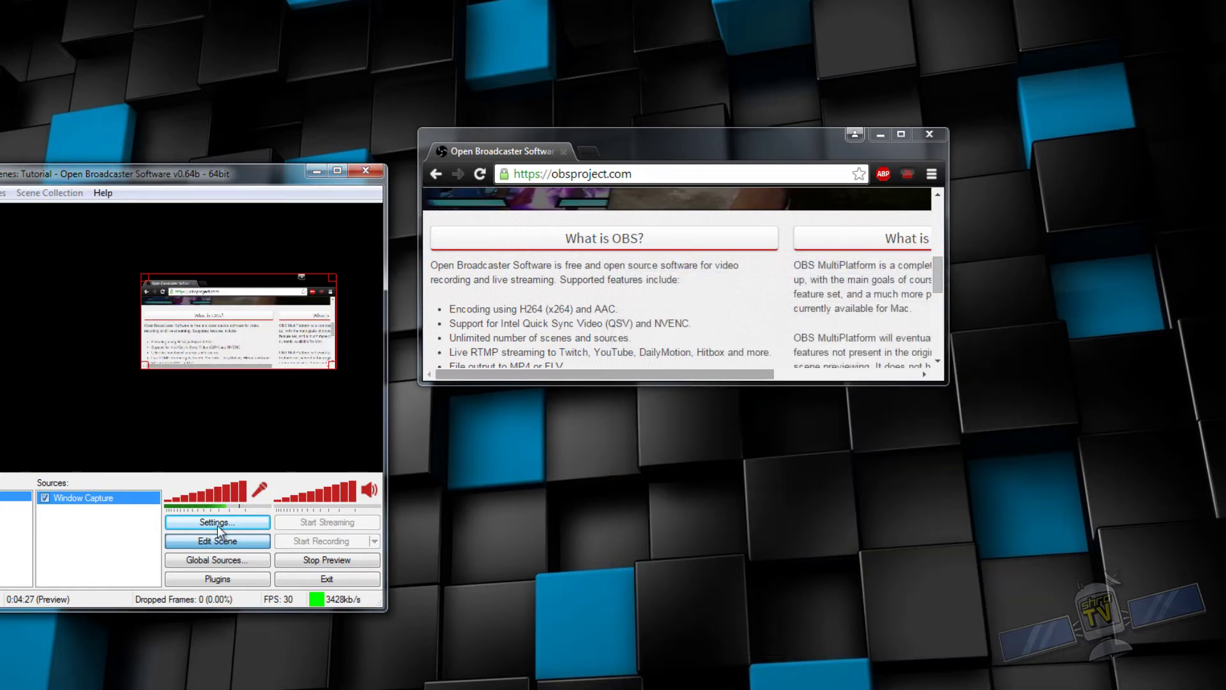
Hide the Window Capture source, launch FTL, and move its window aside beside OBS
click(45, 498)
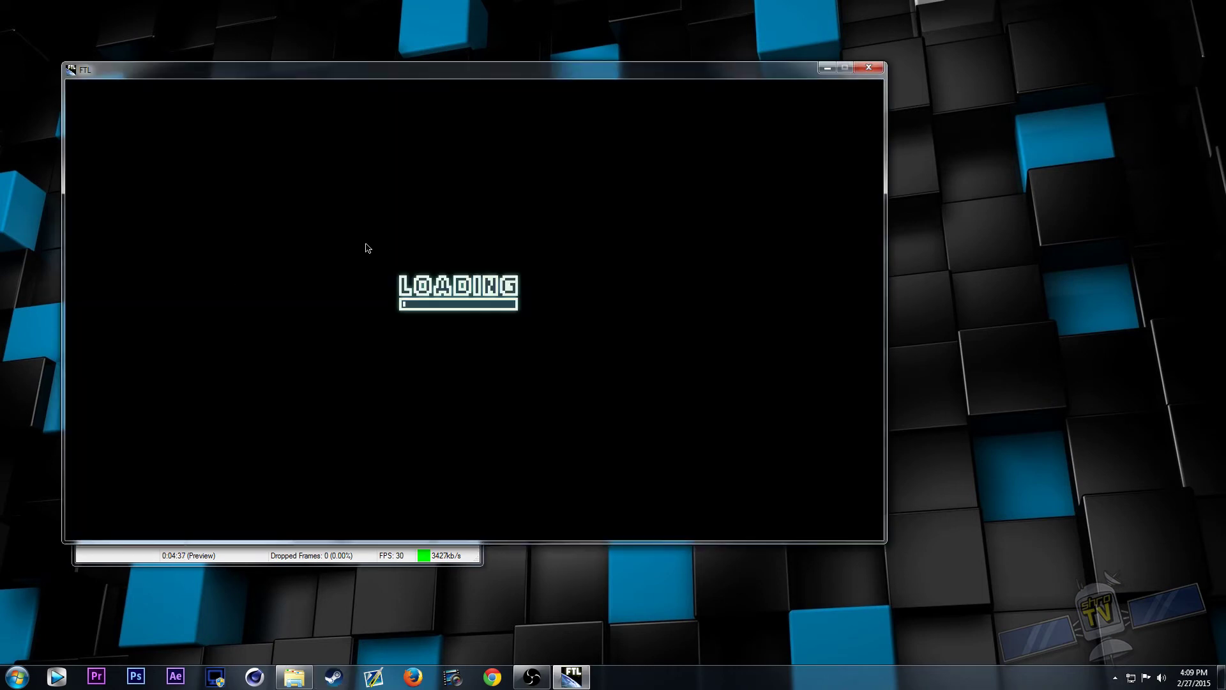
drag(470, 76, 757, 173)
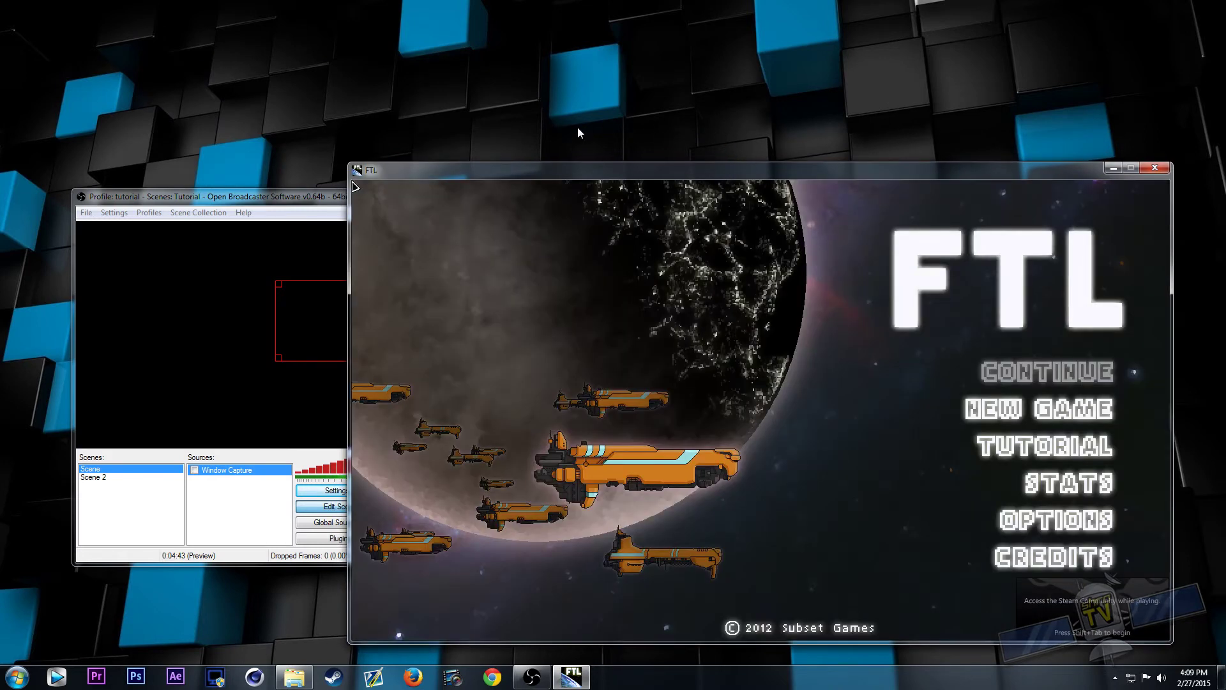
click(286, 195)
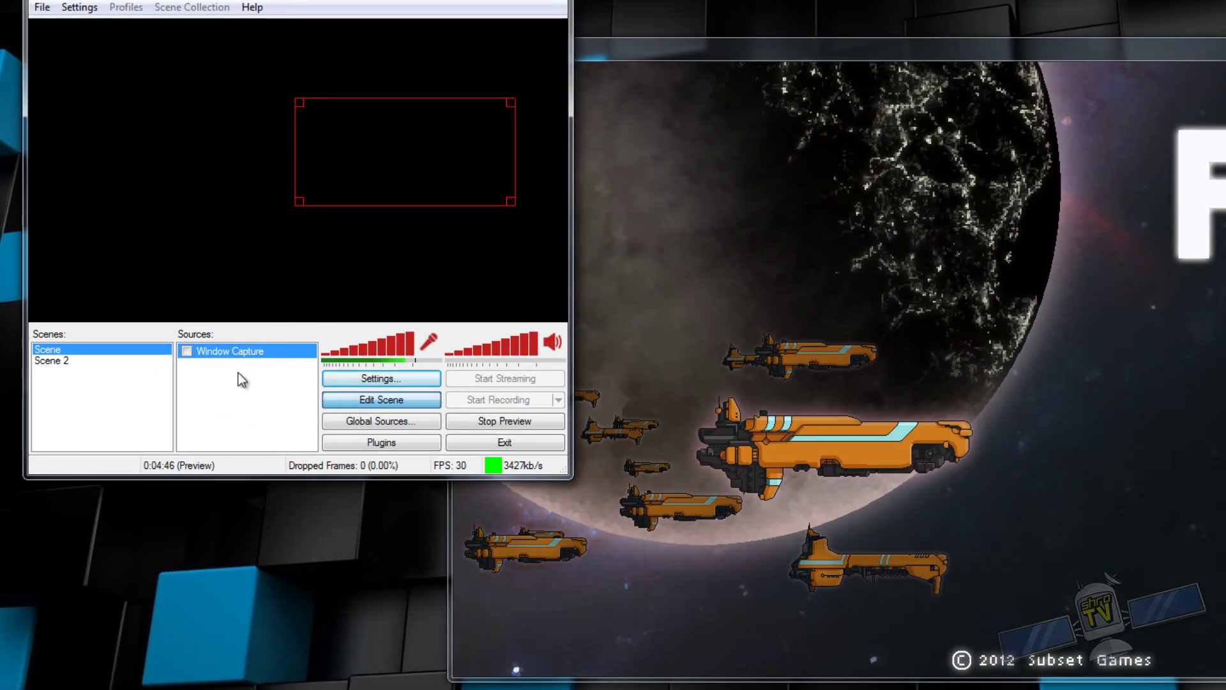
Add a Game Capture source with the default name, targeting FTL
right_click(249, 483)
mouse_move(313, 382)
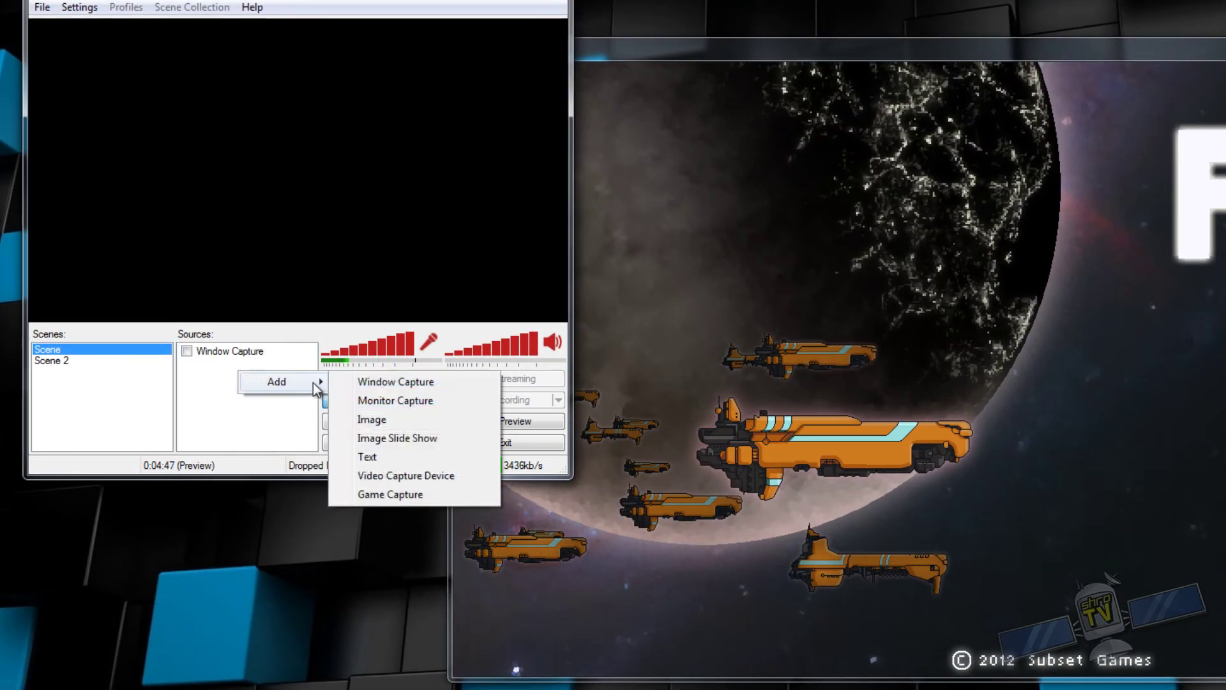
click(412, 495)
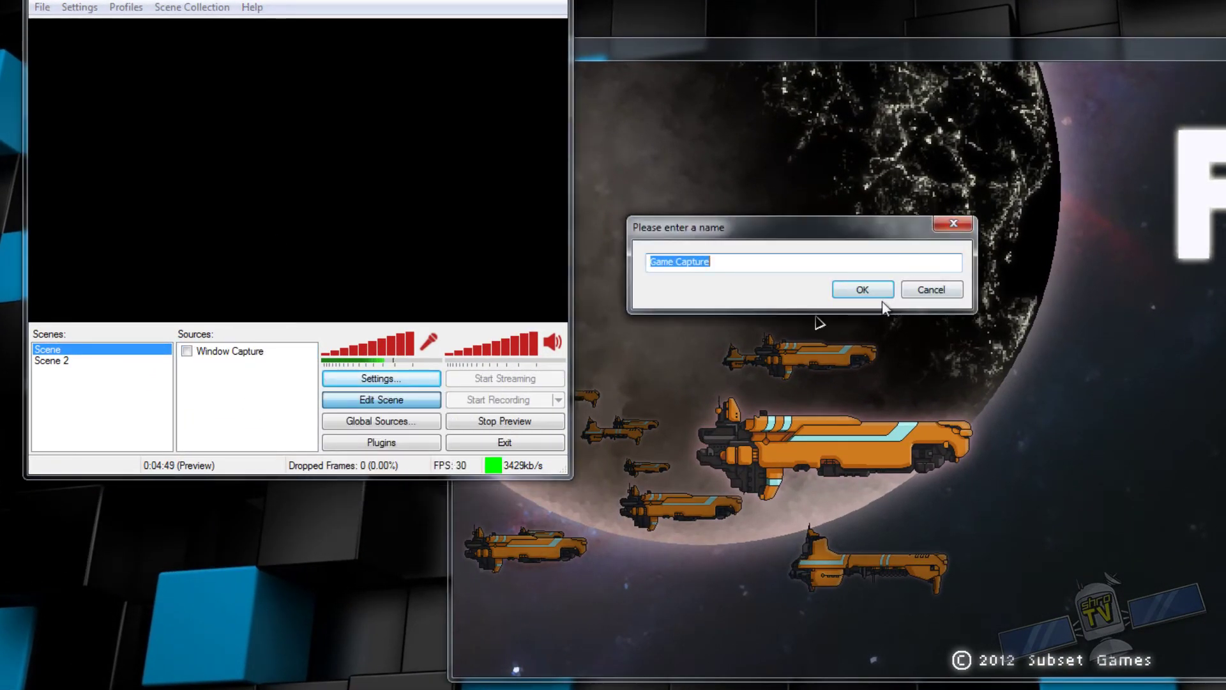
click(864, 289)
click(255, 78)
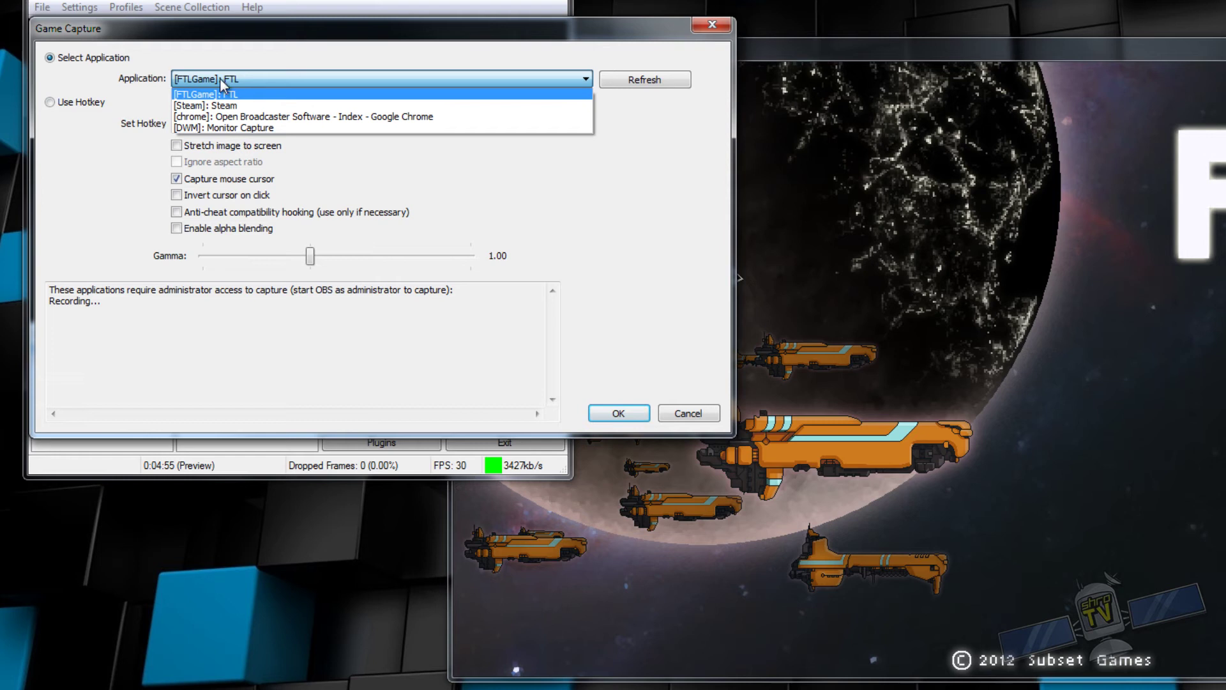
click(256, 78)
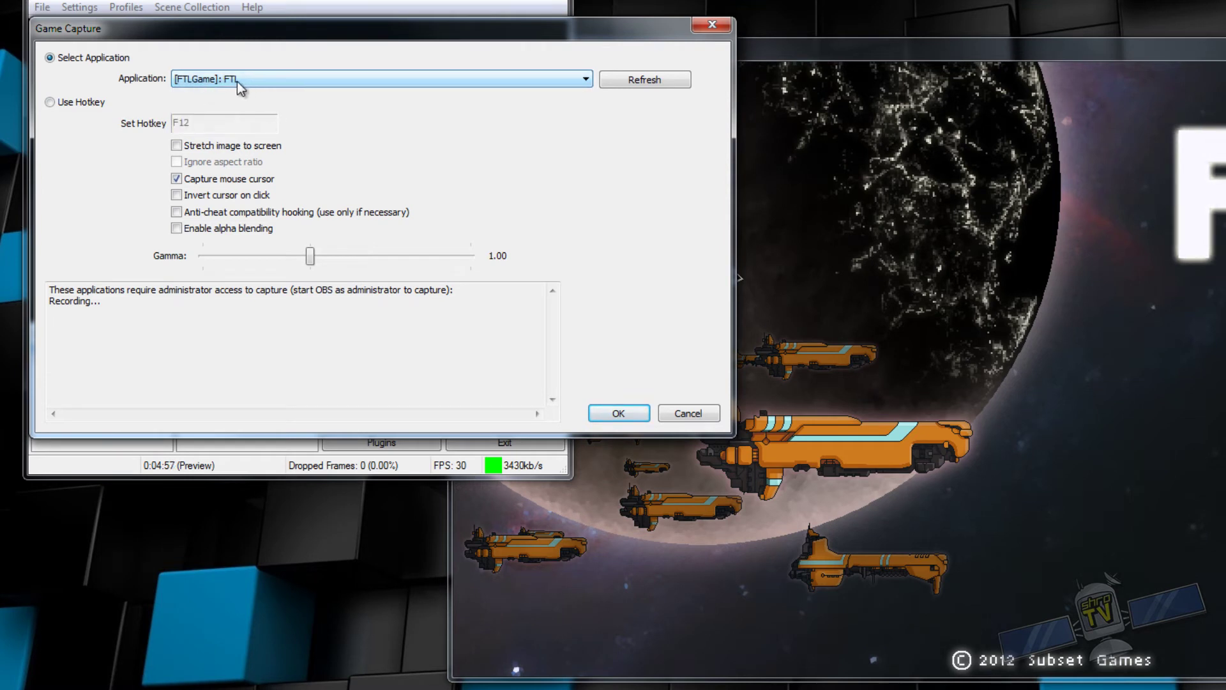
Review the application list keeping FTL, try hotkey capture, then cancel the dialog
click(586, 79)
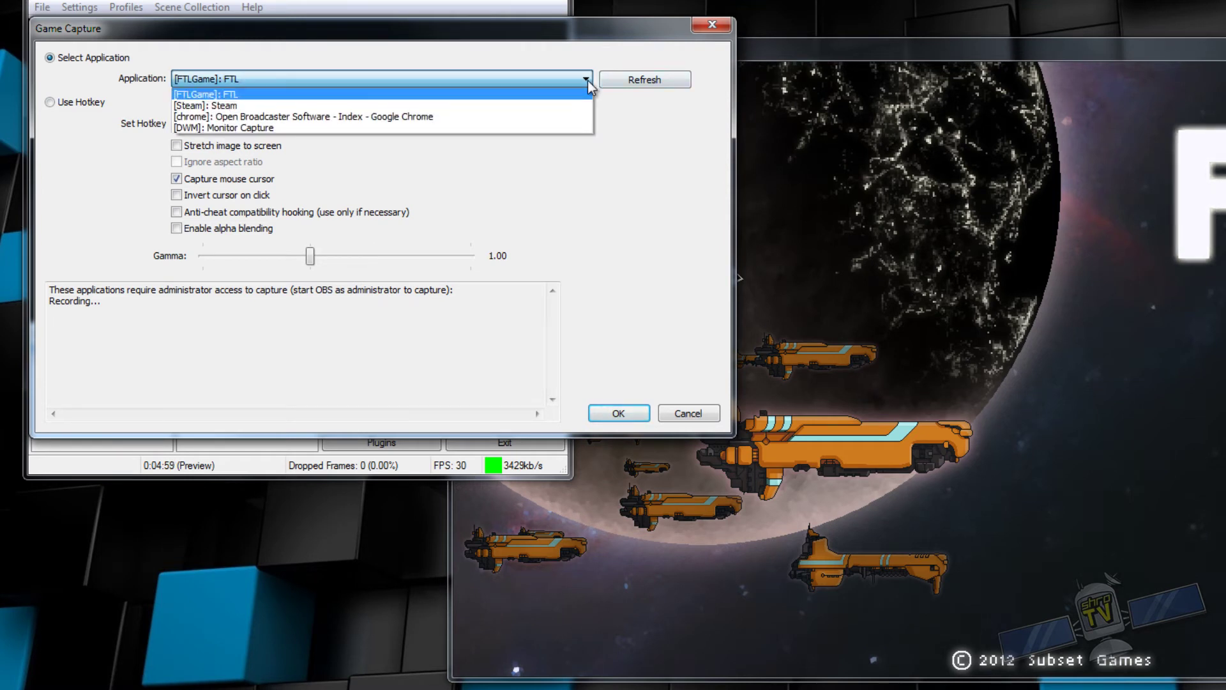
click(587, 79)
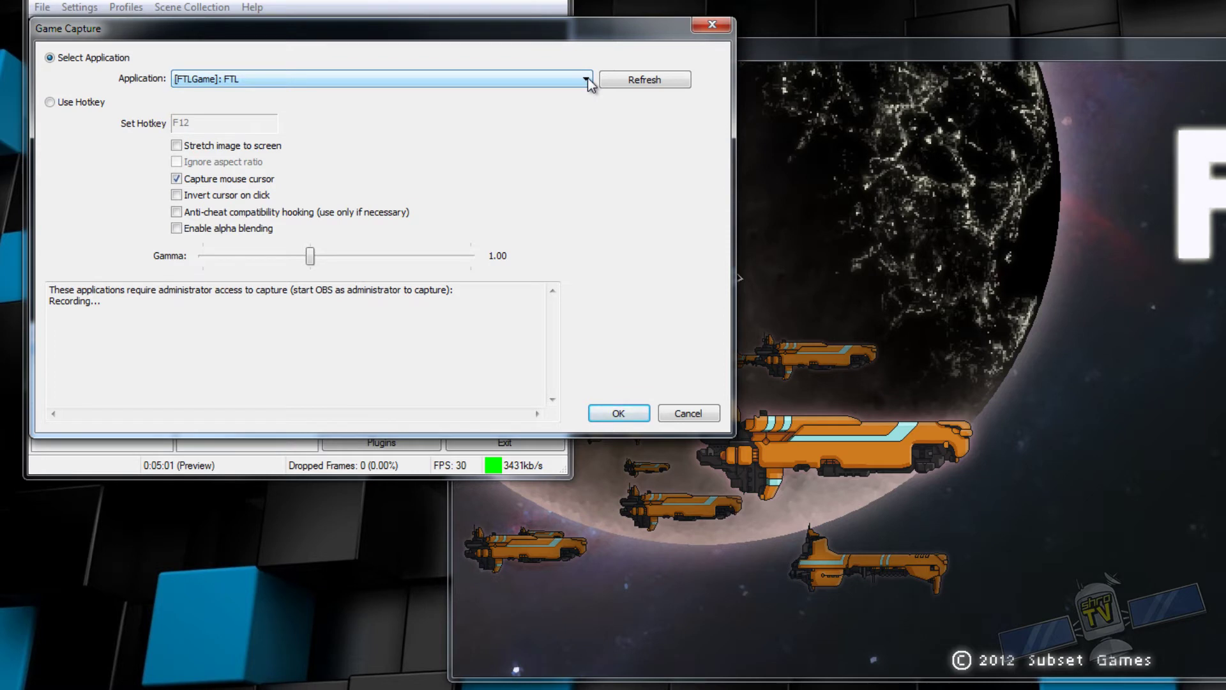
click(277, 79)
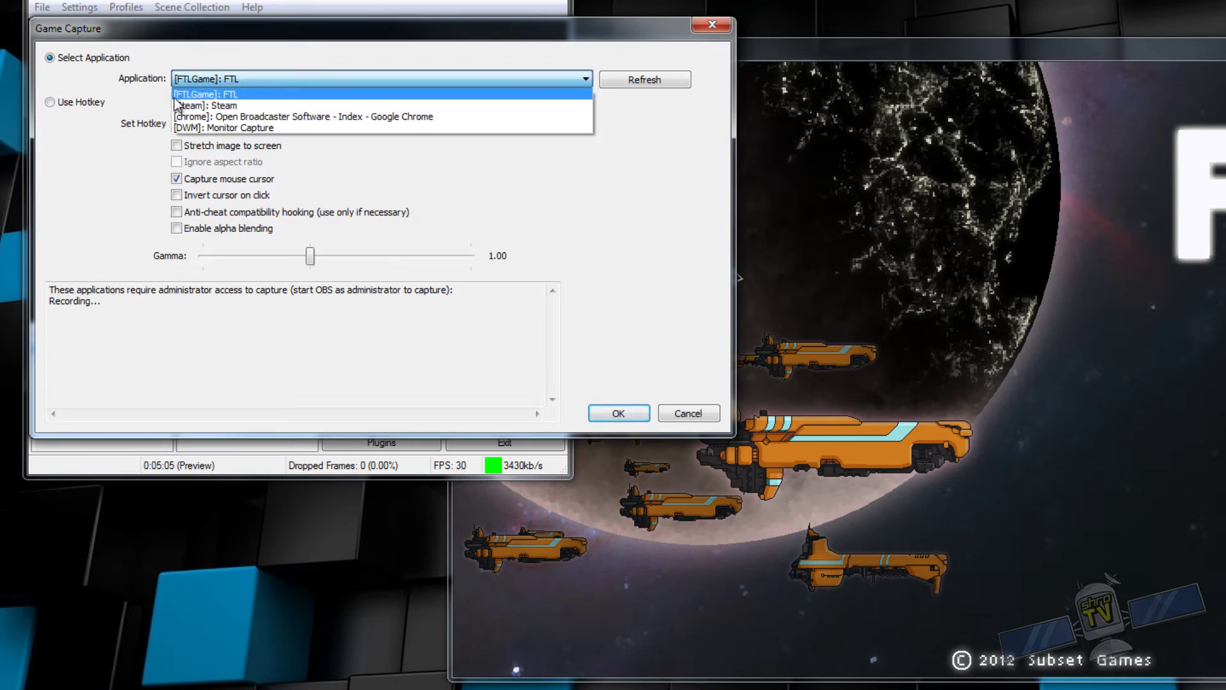
click(227, 96)
click(229, 82)
click(228, 94)
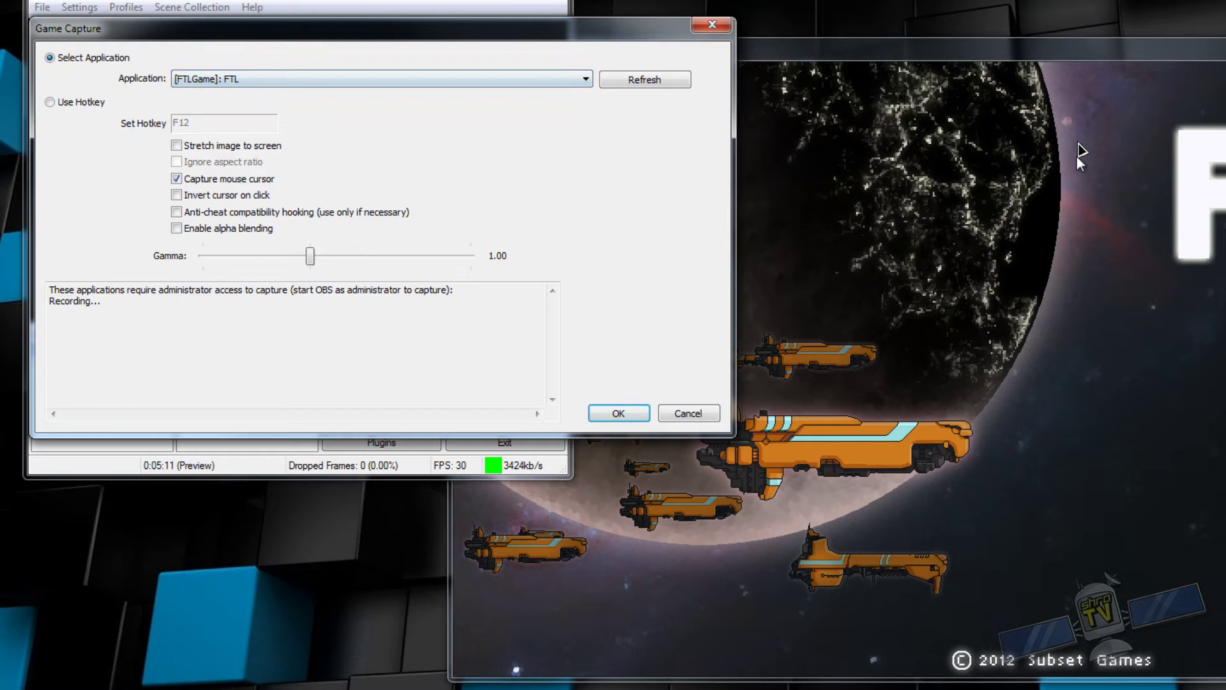
click(79, 101)
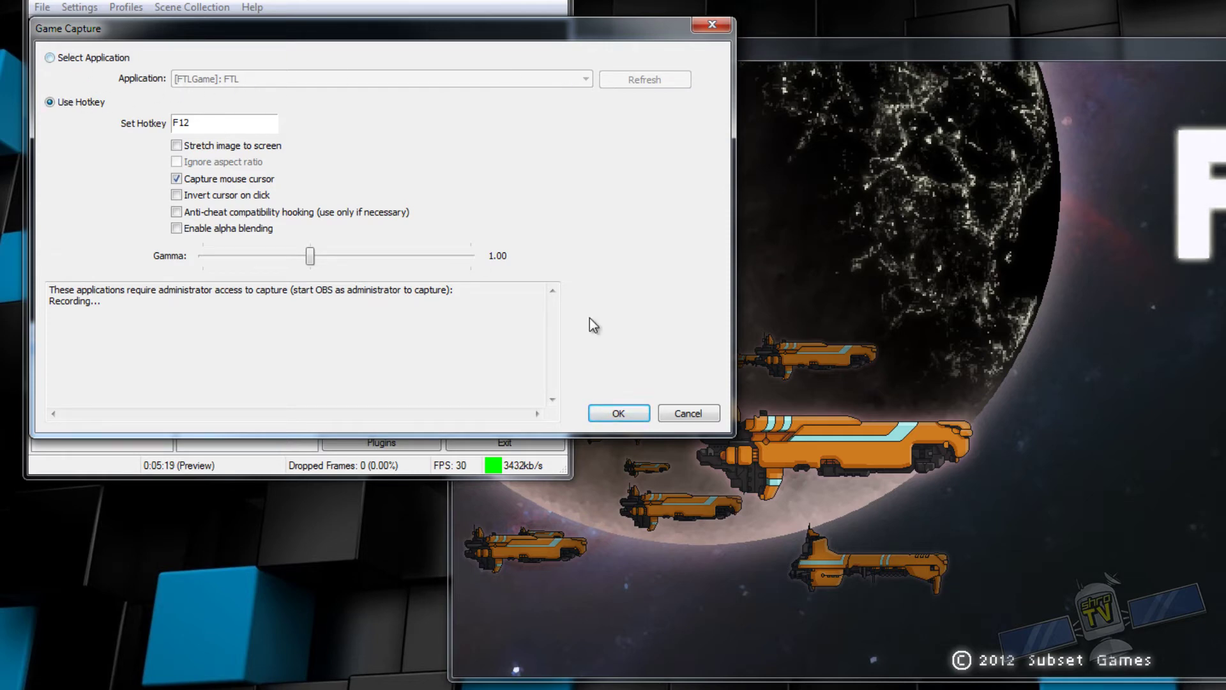
click(688, 413)
Add a new Game Capture source again and accept its default name
right_click(193, 371)
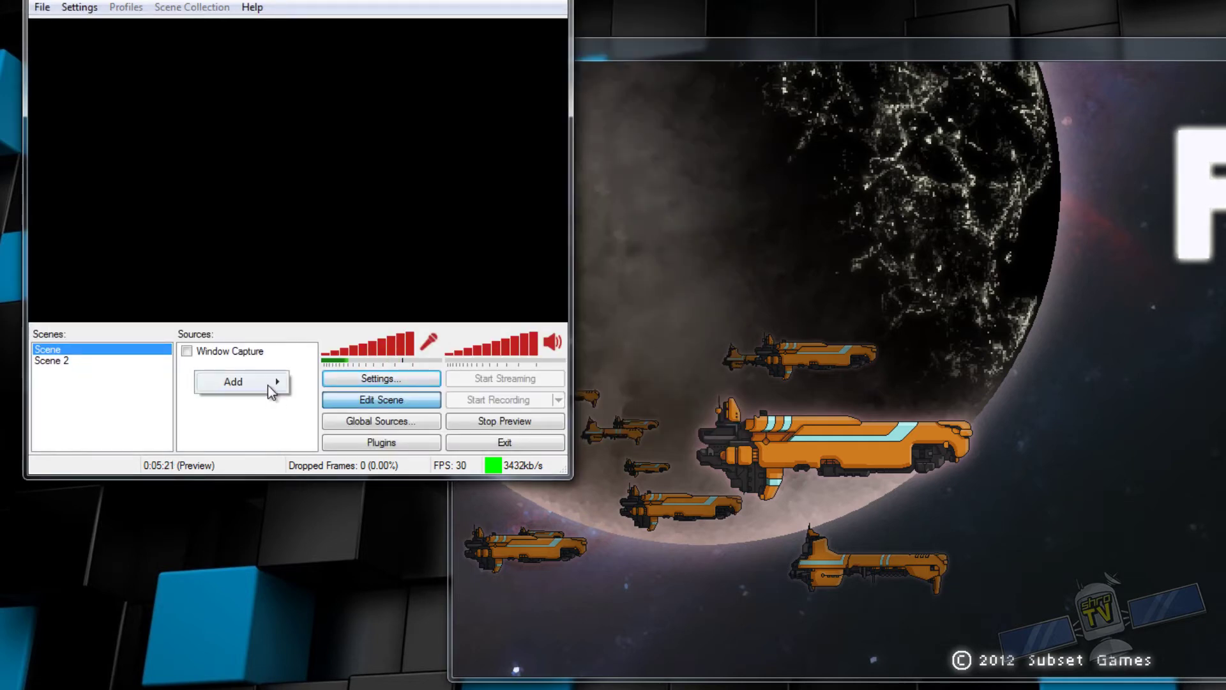
mouse_move(271, 391)
click(345, 493)
click(862, 289)
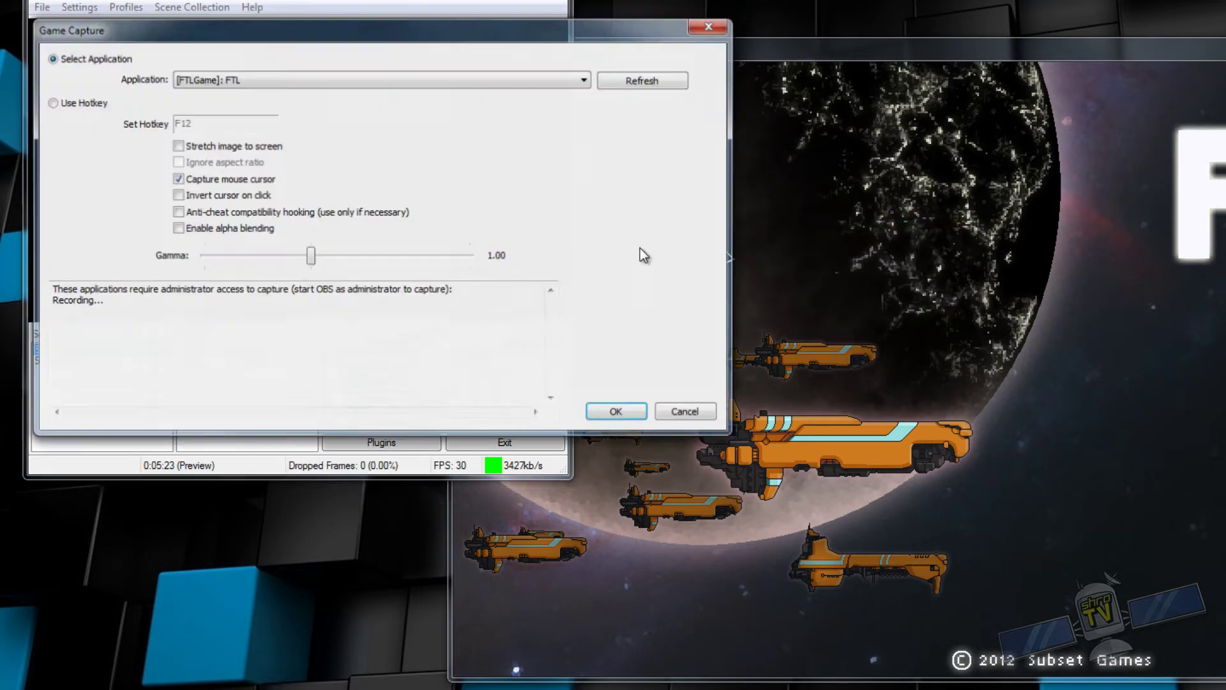
Confirm the FTL game capture, then enable Stretch image to screen in its properties
click(623, 413)
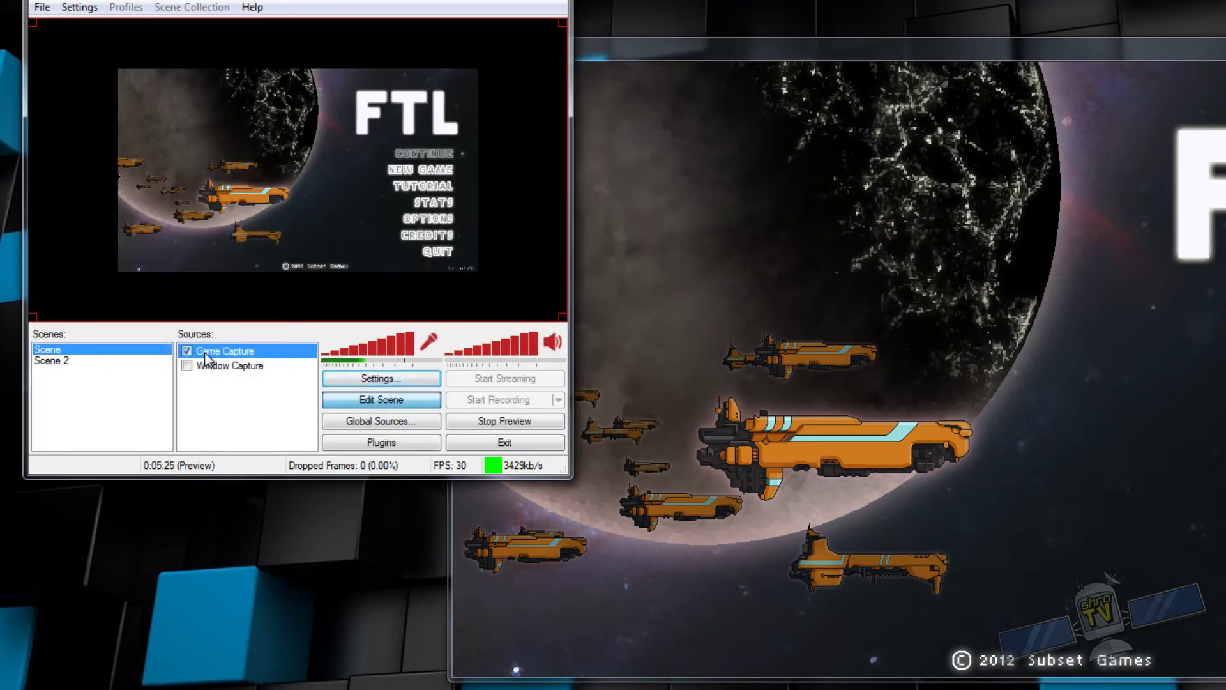
right_click(230, 355)
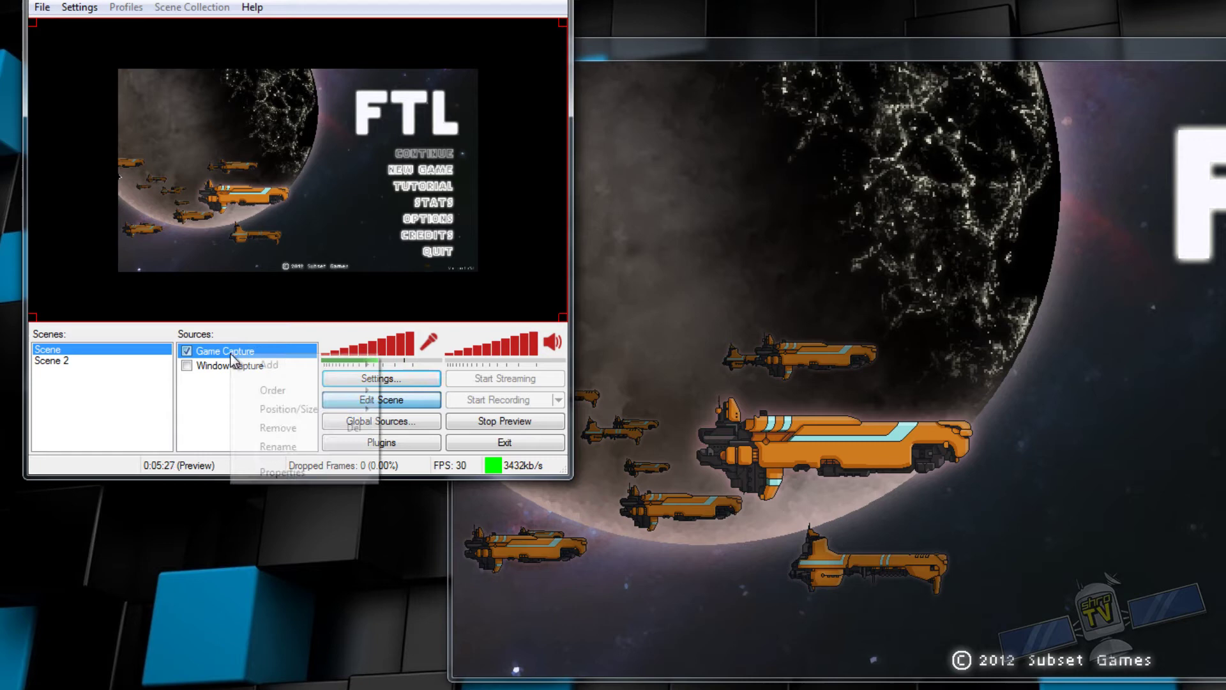
click(308, 472)
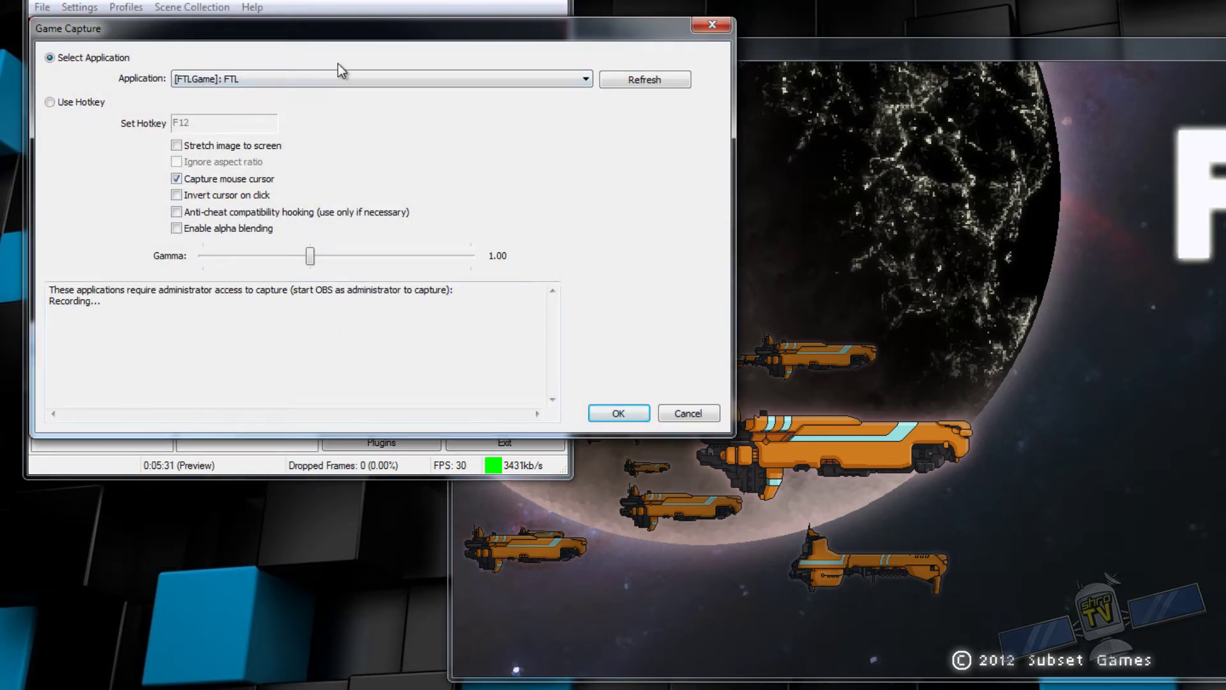
drag(301, 32, 753, 53)
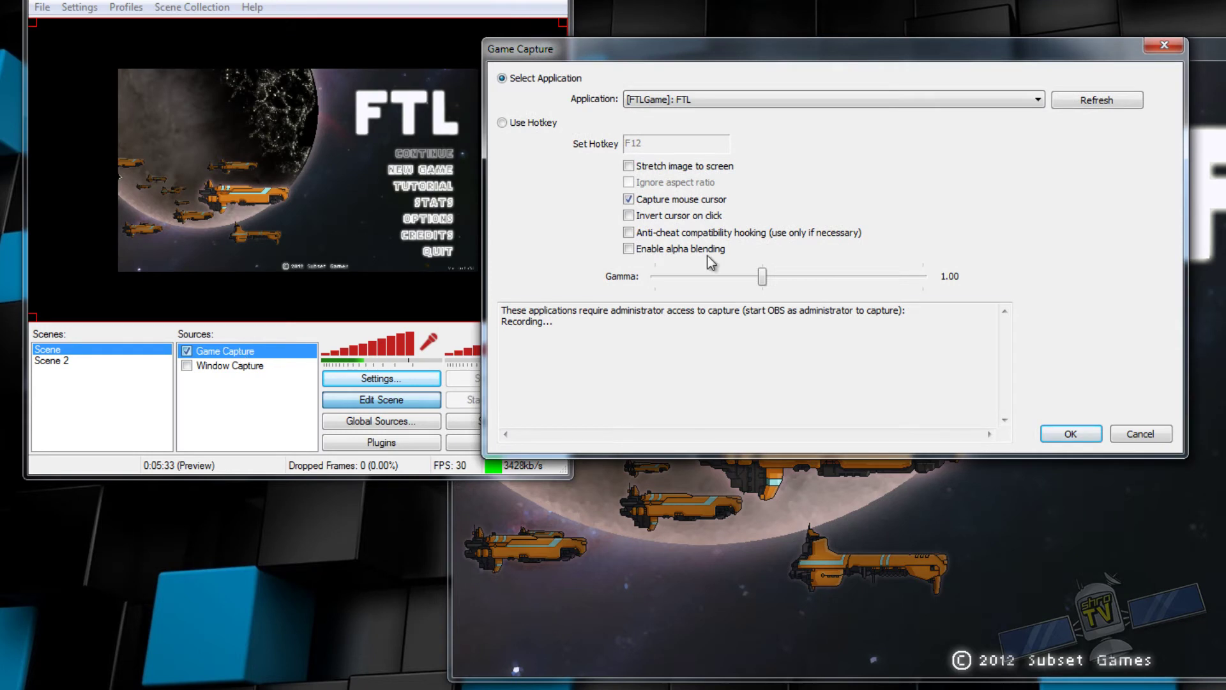
click(729, 99)
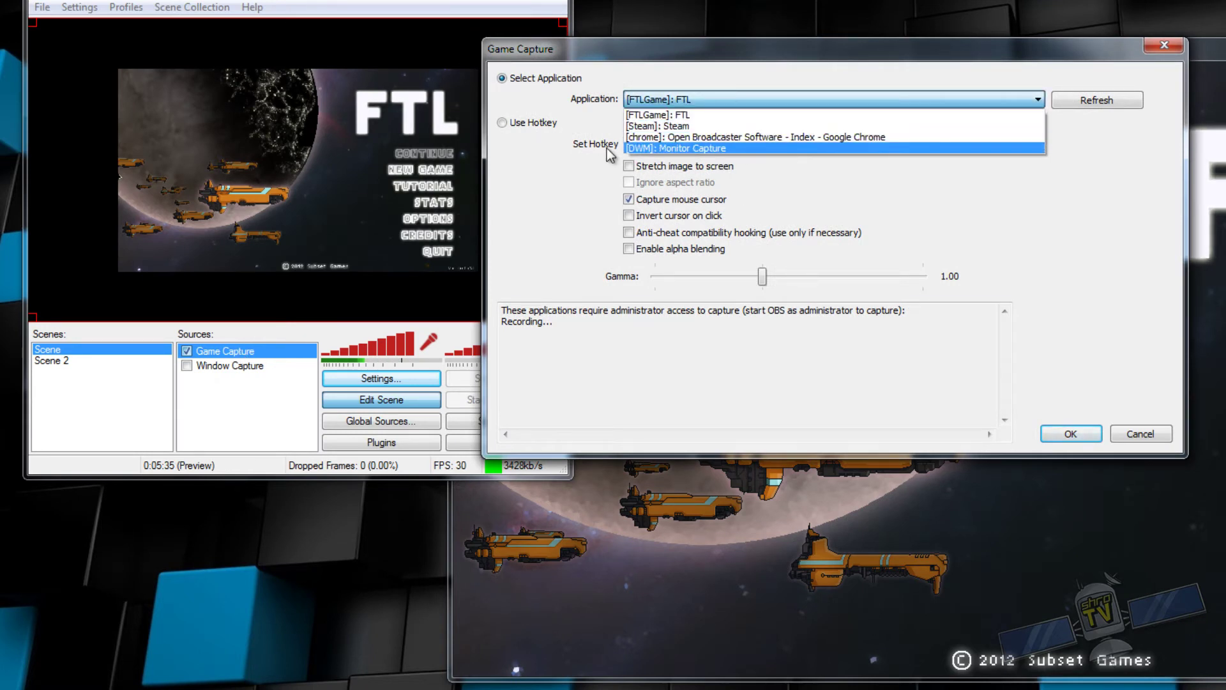
click(668, 185)
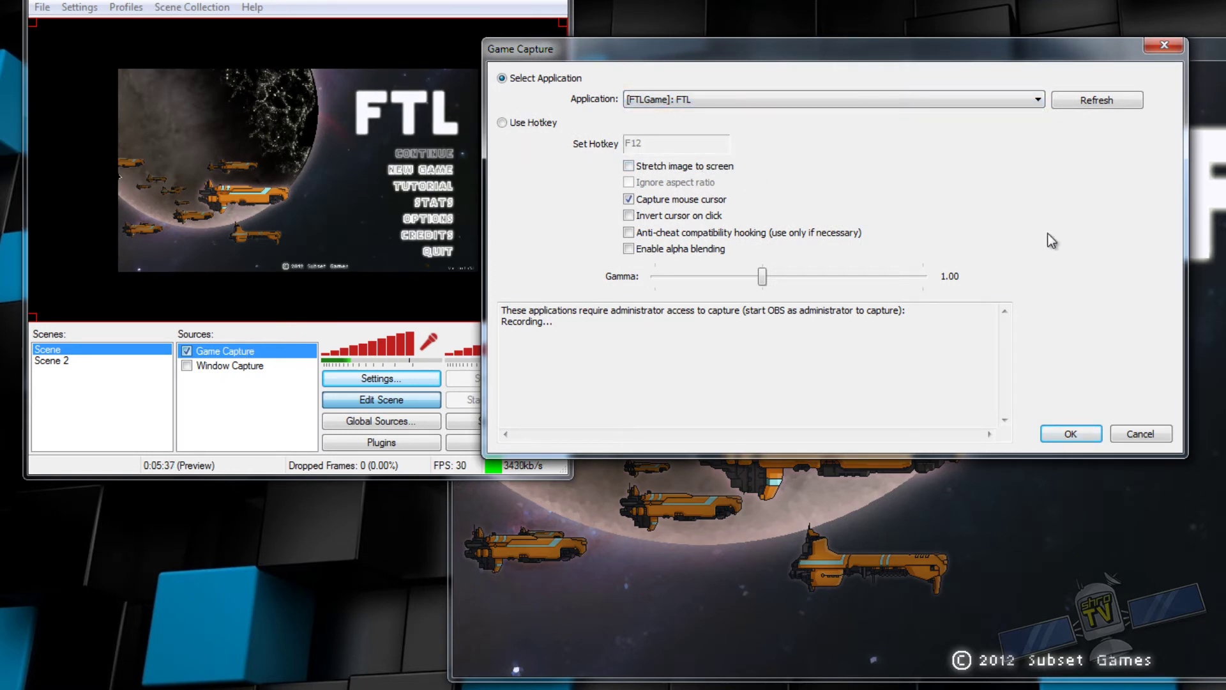
click(663, 168)
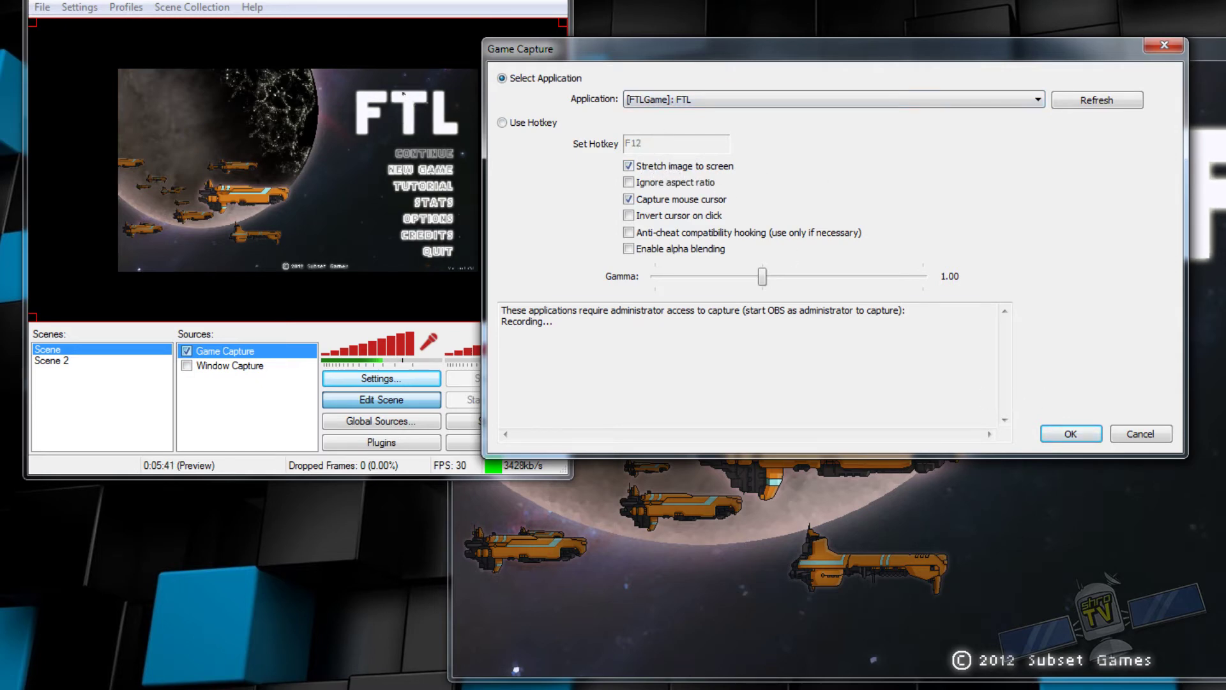
click(1071, 434)
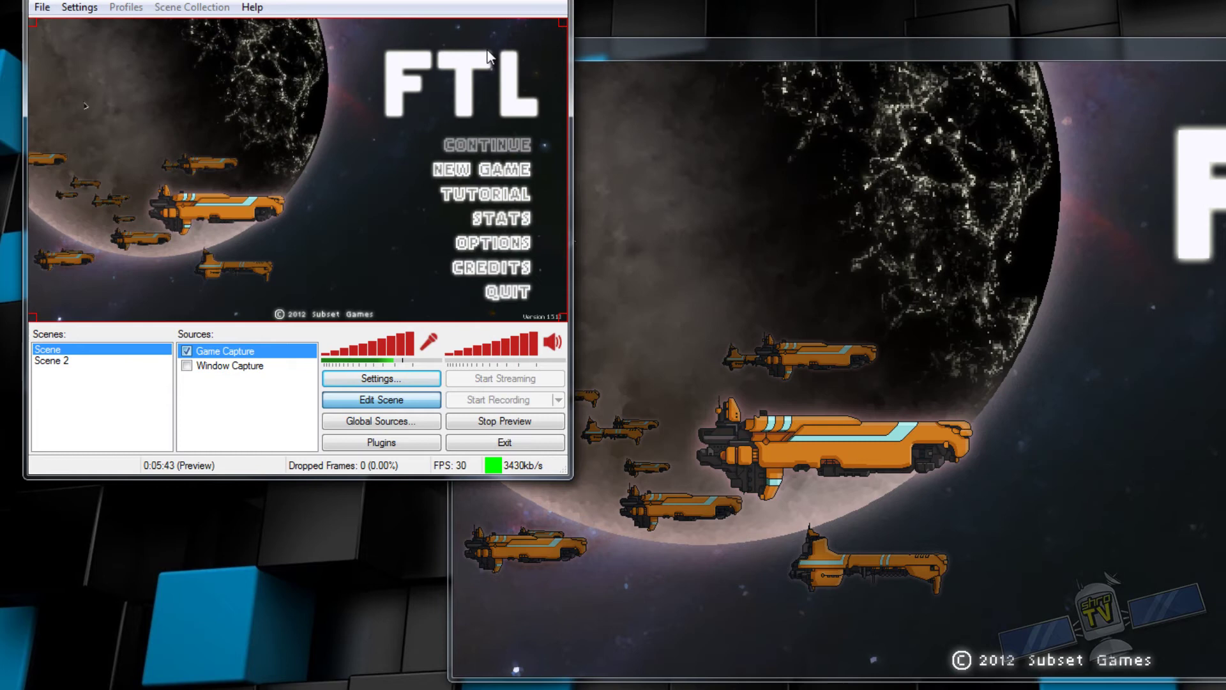
Reopen the FTL Game Capture properties and place the dialog beside the preview
right_click(239, 350)
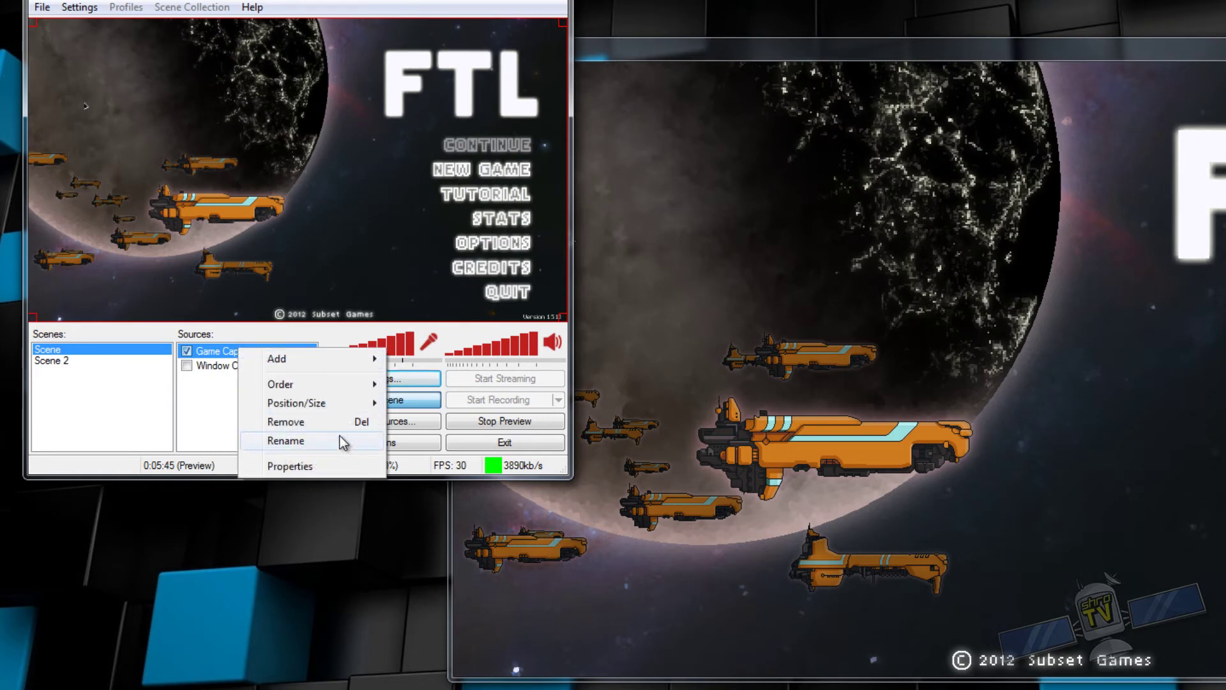
click(309, 467)
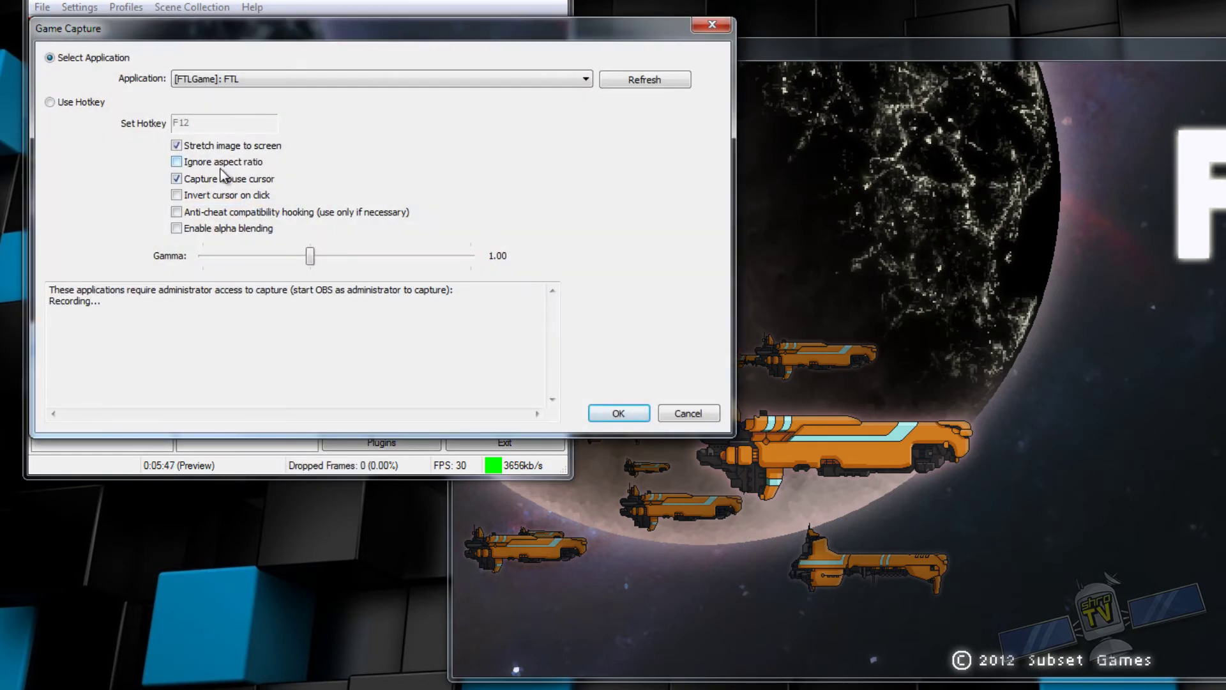
drag(281, 32, 774, 101)
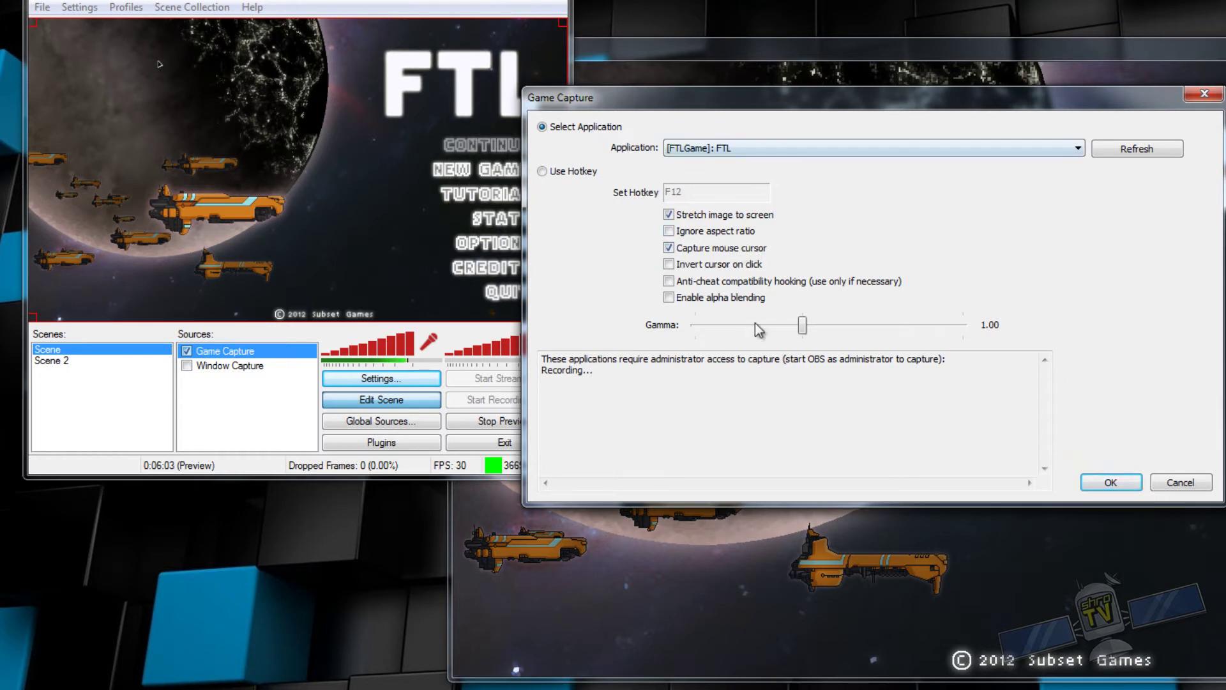
Untick and re-tick Capture mouse cursor so it stays enabled
click(672, 248)
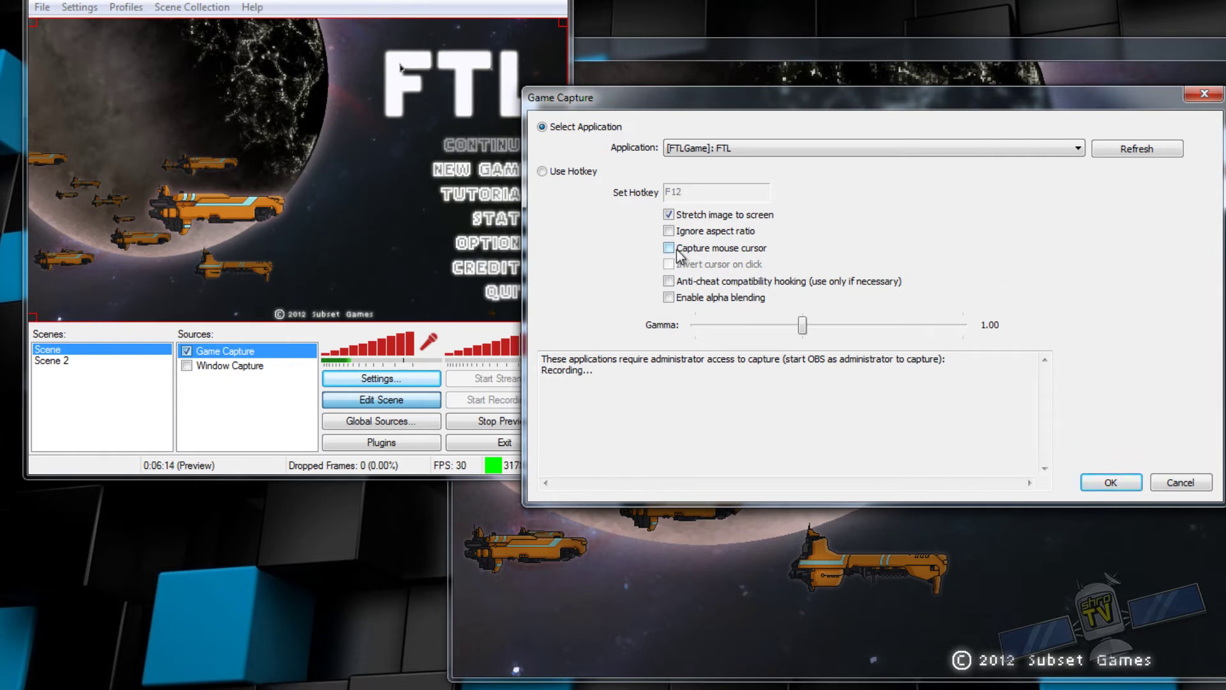
click(669, 250)
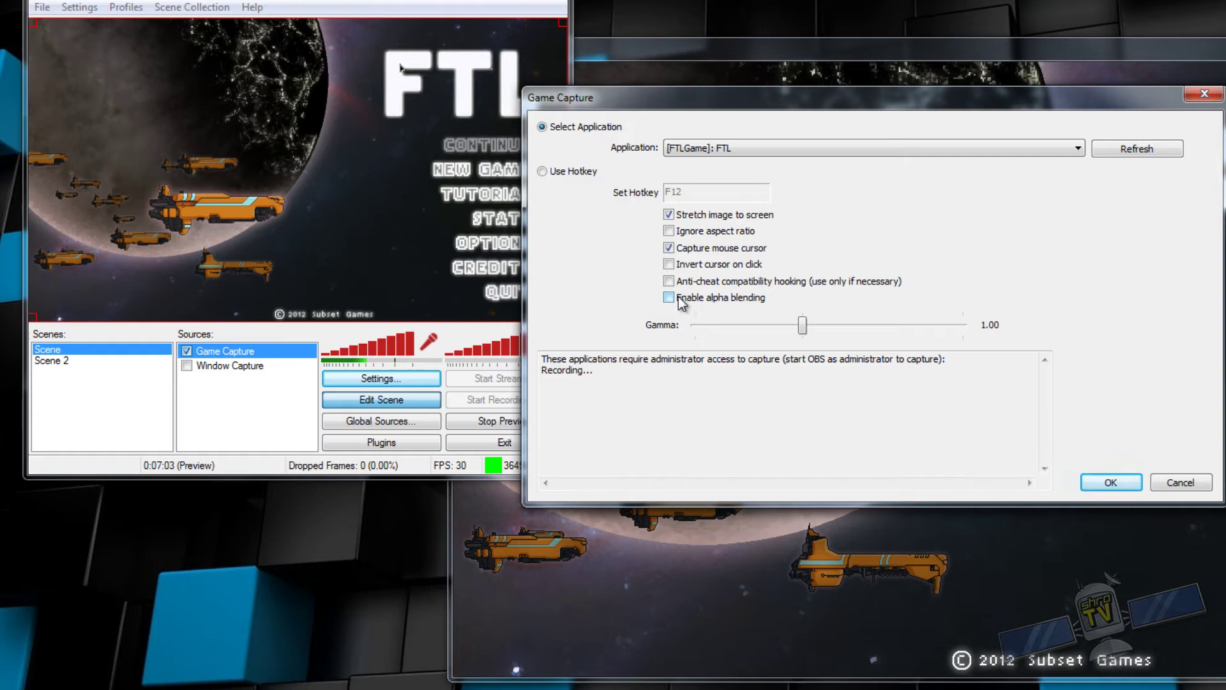
Apply alpha blending on the game capture and check FTL's Steam overlay with Shift+Tab
click(716, 299)
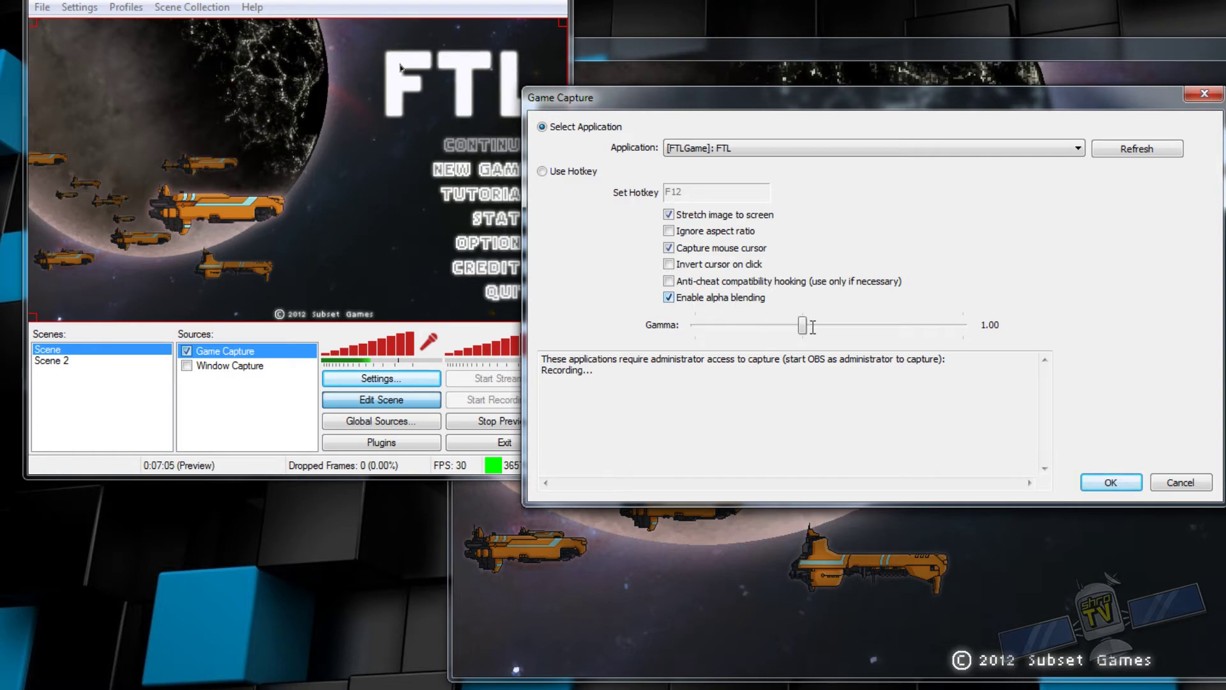
click(1112, 482)
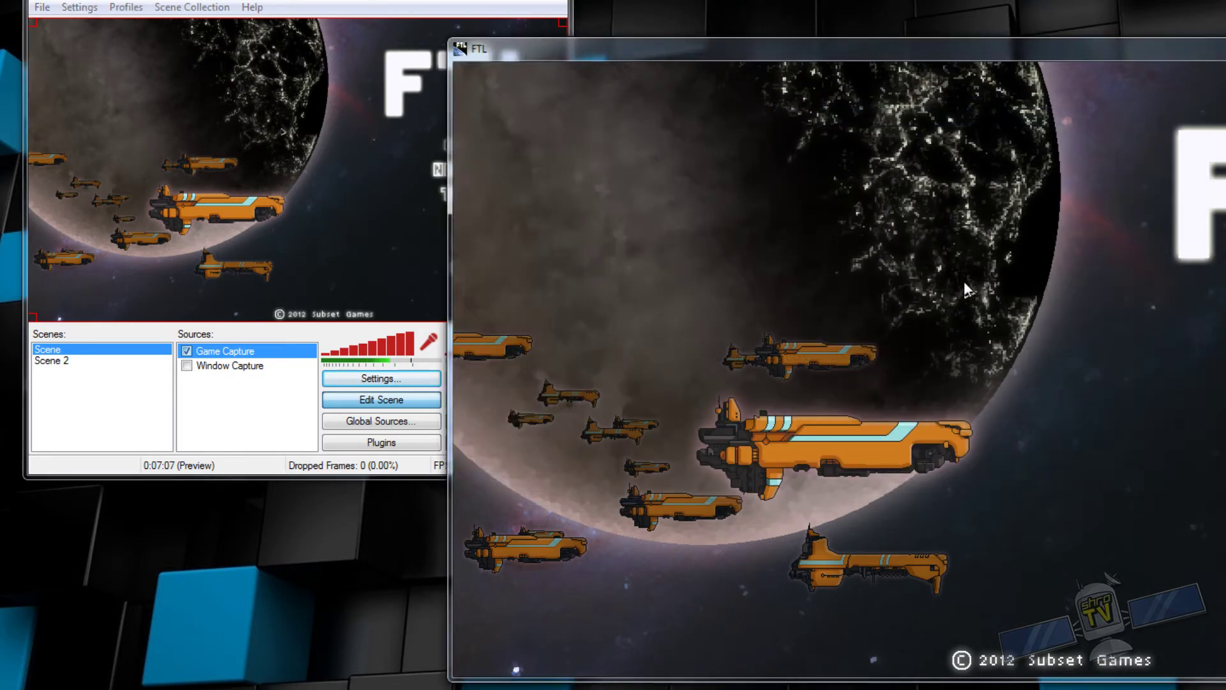
key(shift+Tab)
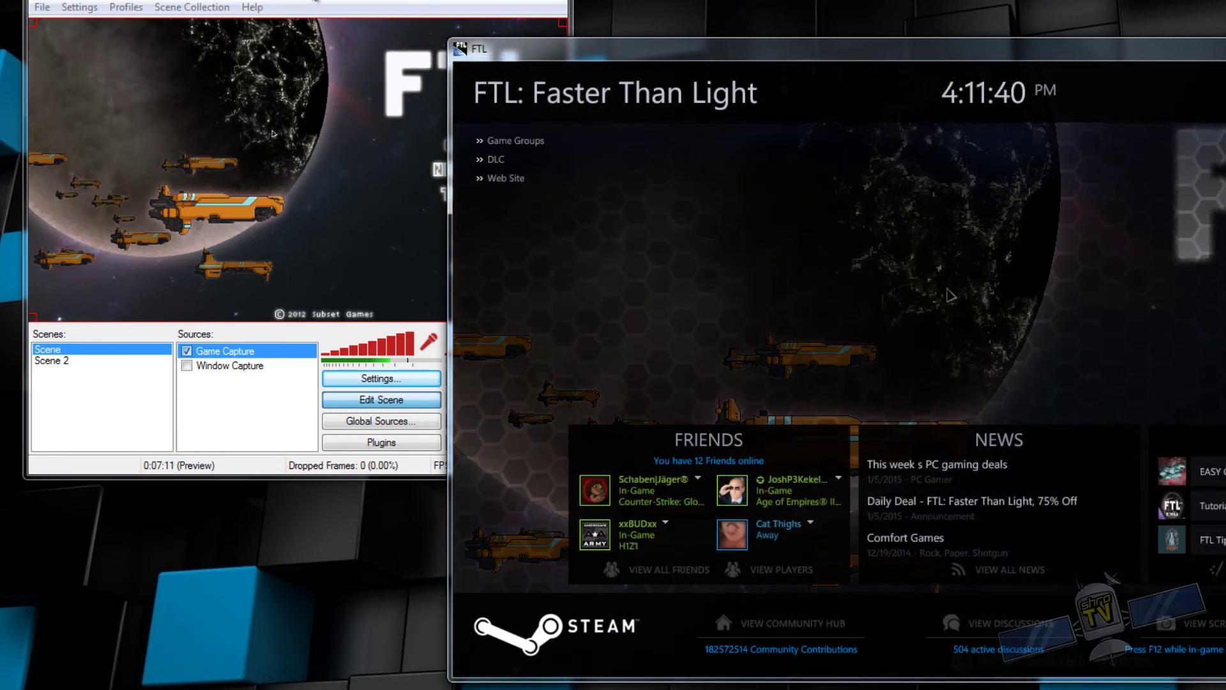
click(388, 21)
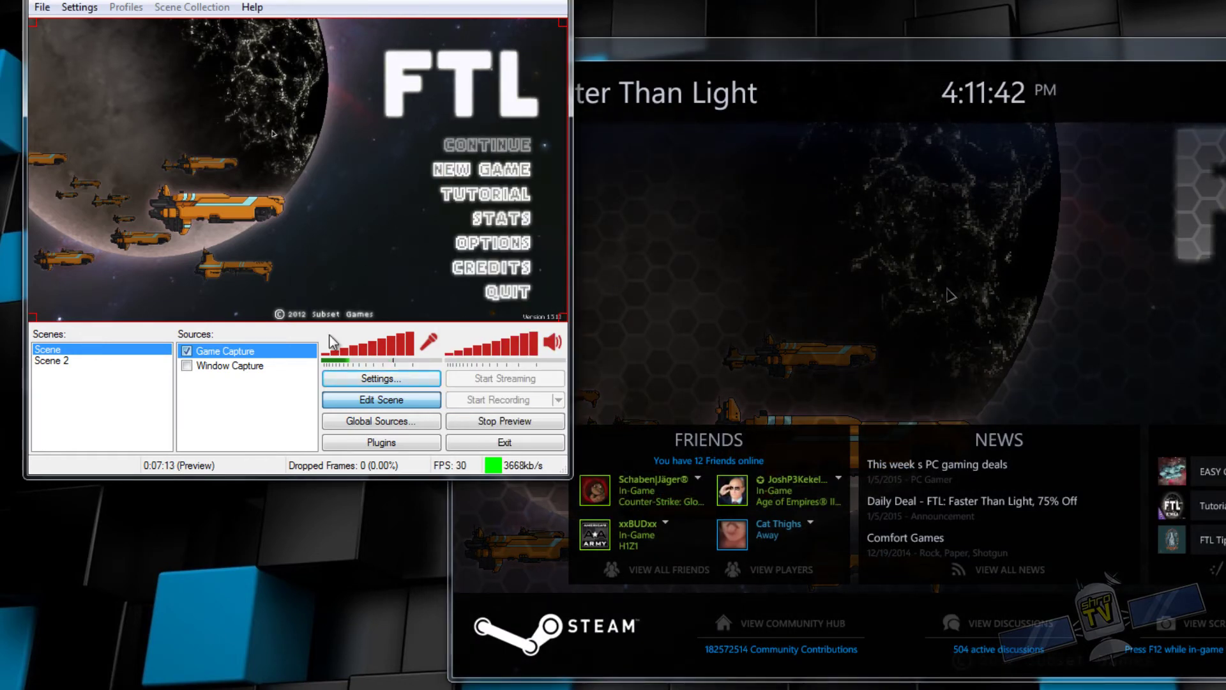
Reopen the Game Capture properties and switch alpha blending back off
right_click(254, 352)
click(384, 470)
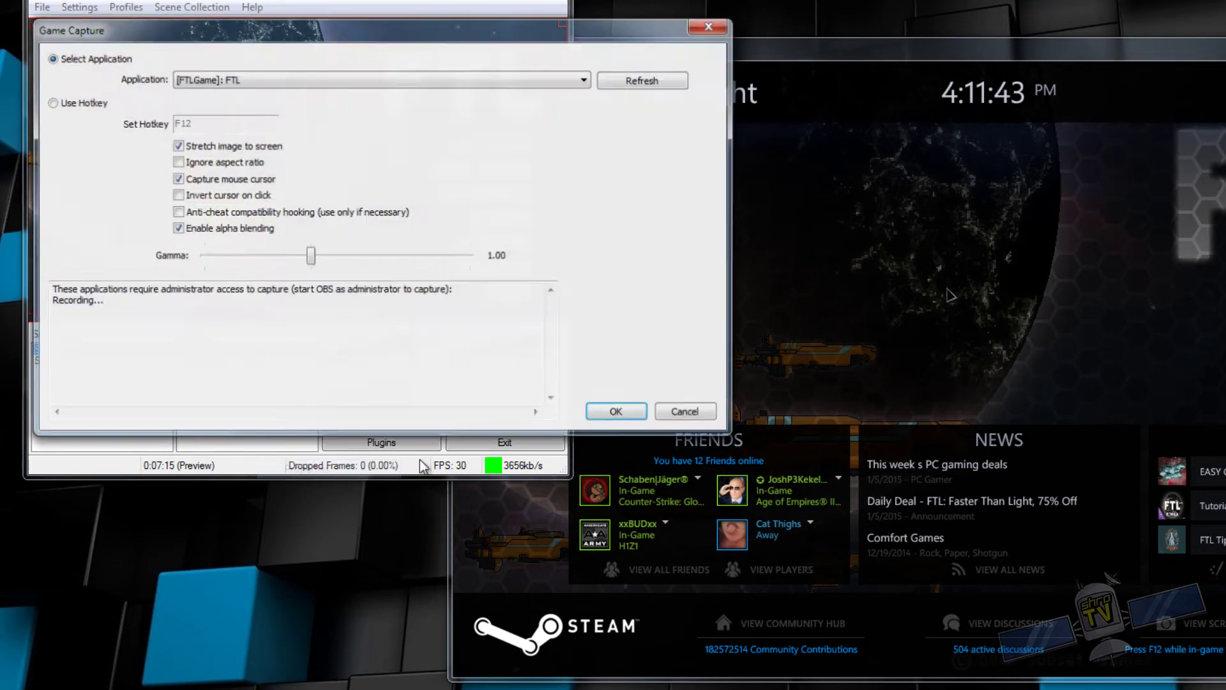
click(213, 233)
drag(287, 37, 389, 122)
click(1063, 78)
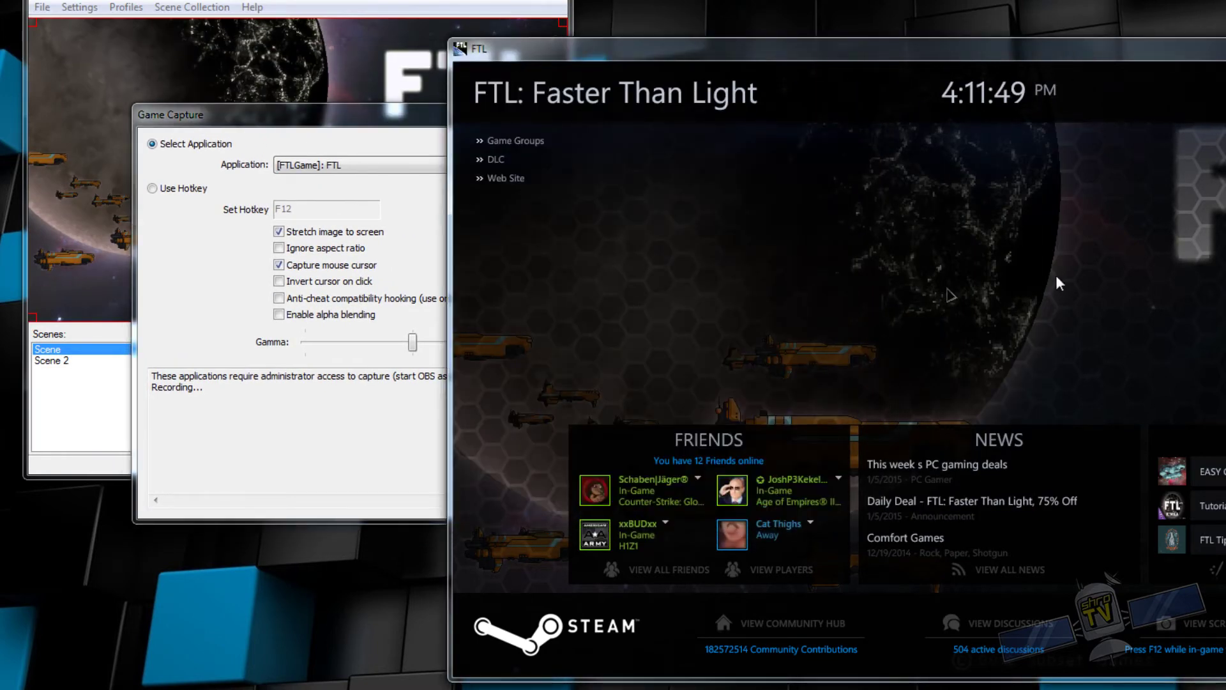
click(392, 121)
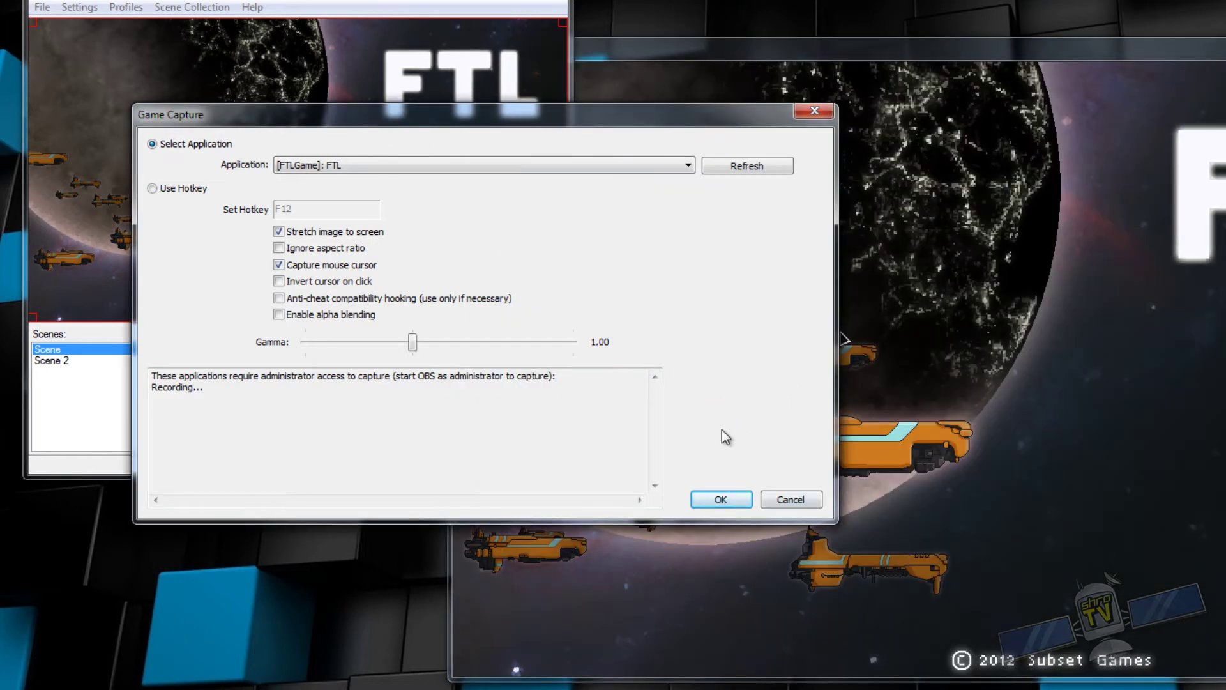
Move the settings dialog aside, lower the FTL game capture's gamma to 1.01, and confirm
drag(476, 124, 1122, 1)
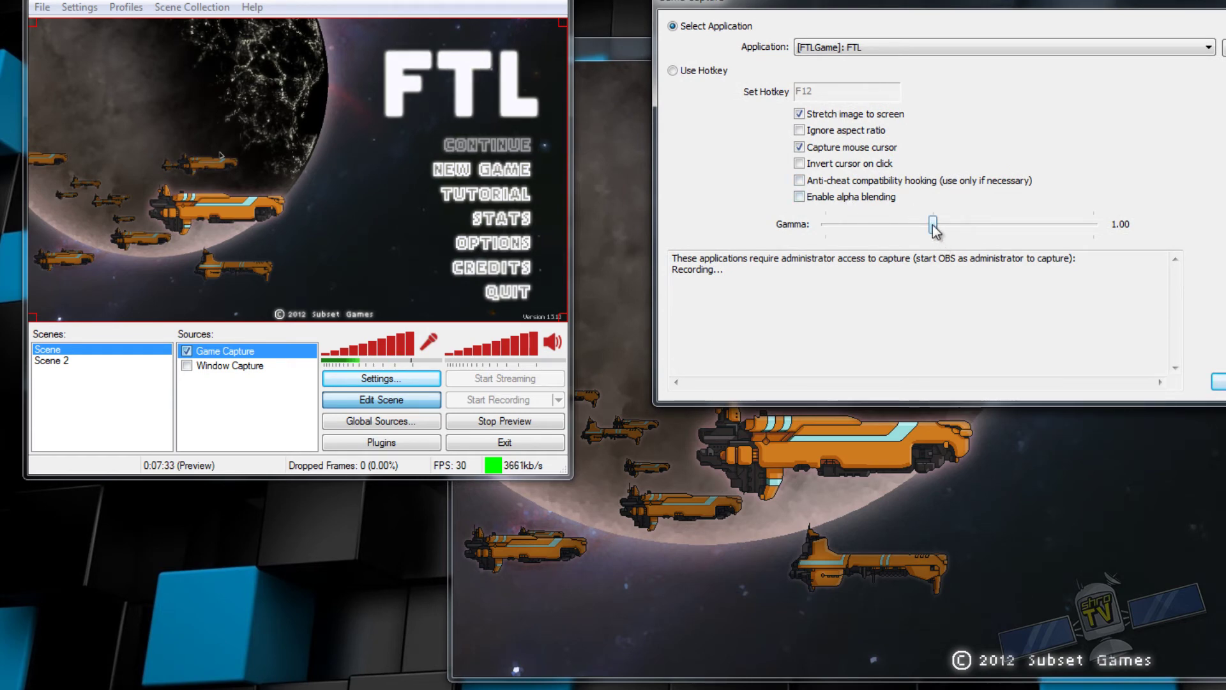
drag(933, 226, 838, 229)
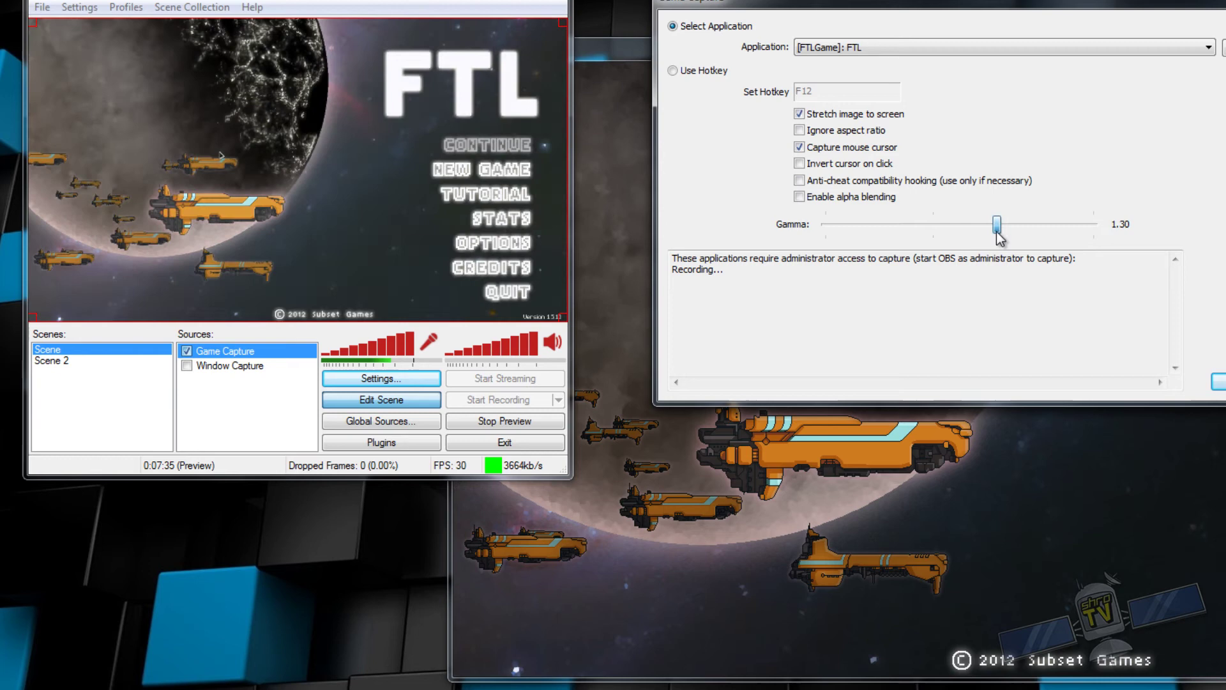
mouse_move(999, 237)
mouse_down()
mouse_move(965, 238)
mouse_move(1006, 253)
mouse_move(1019, 247)
mouse_move(1008, 234)
mouse_up()
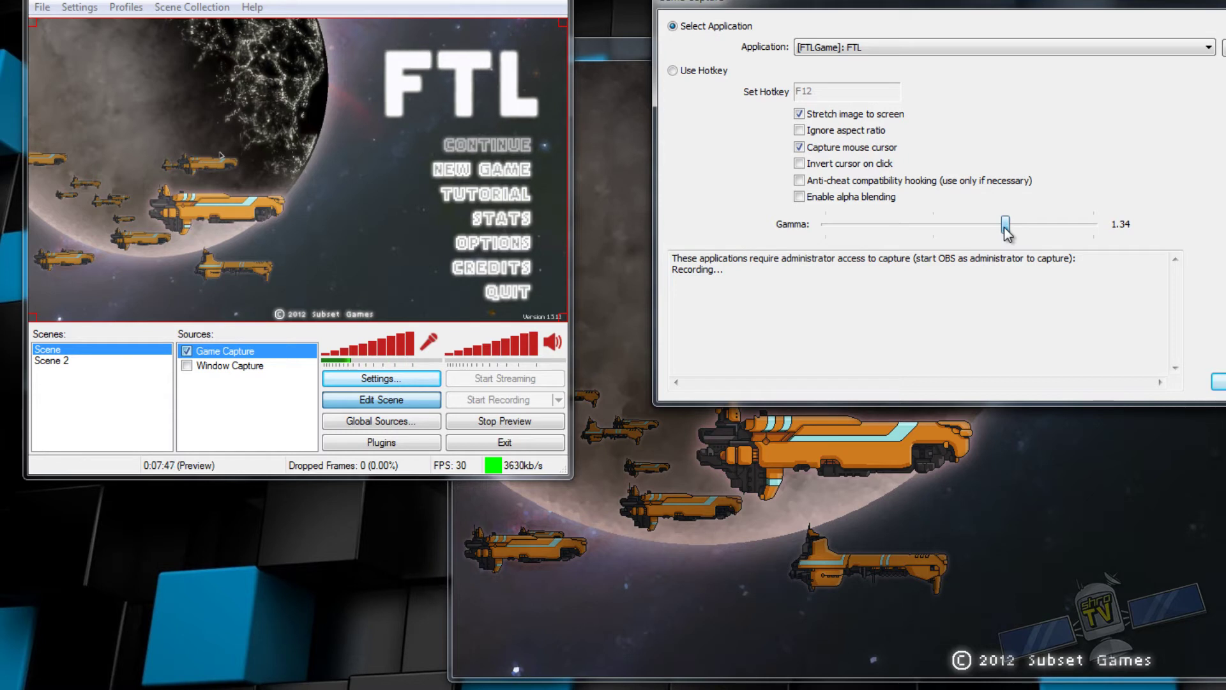
mouse_move(1008, 235)
mouse_down()
mouse_move(938, 242)
mouse_move(1009, 235)
mouse_up()
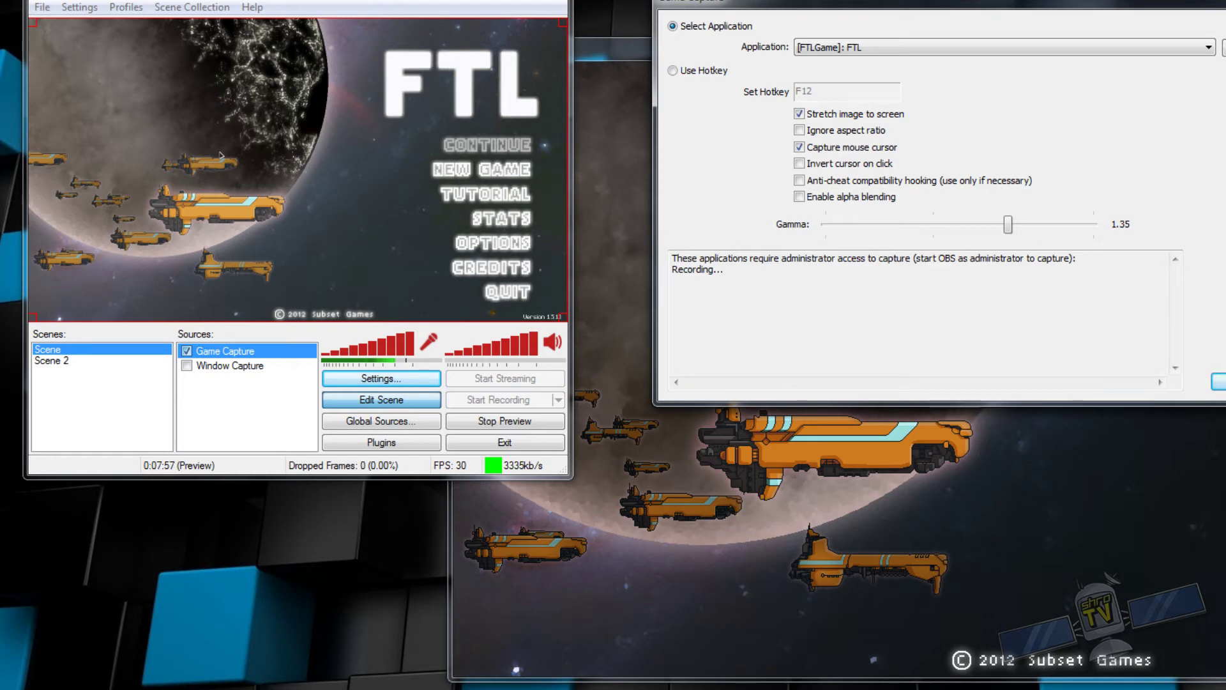
drag(1009, 227, 938, 226)
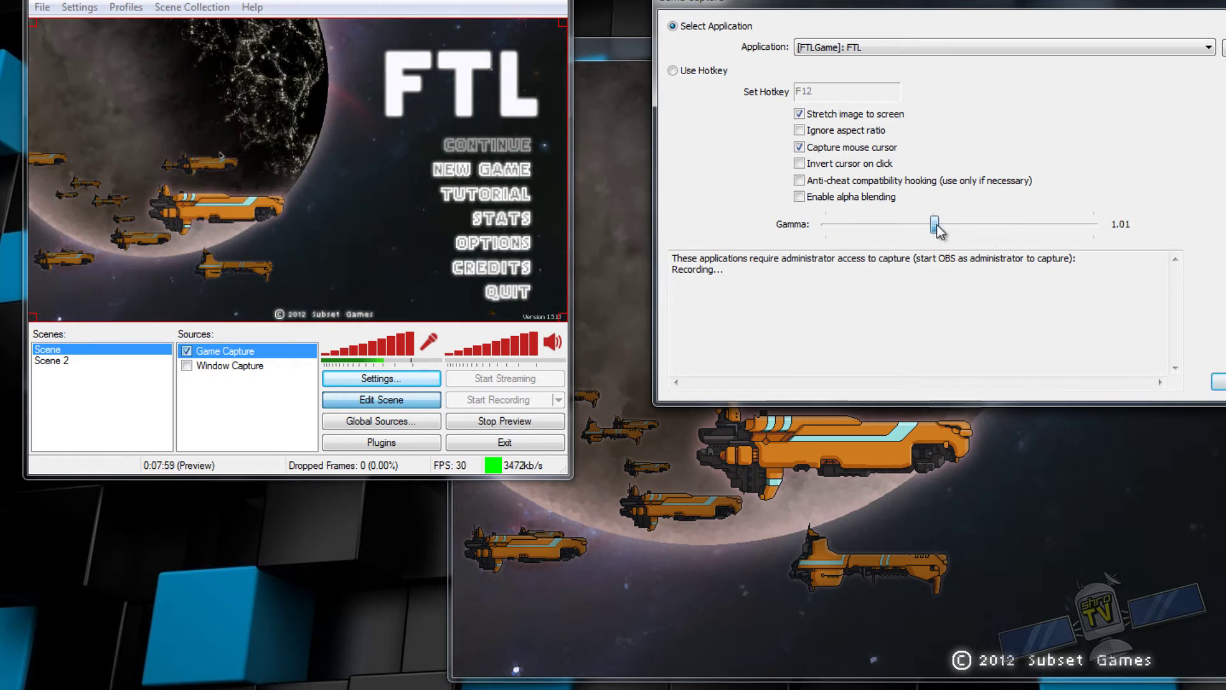
click(1219, 382)
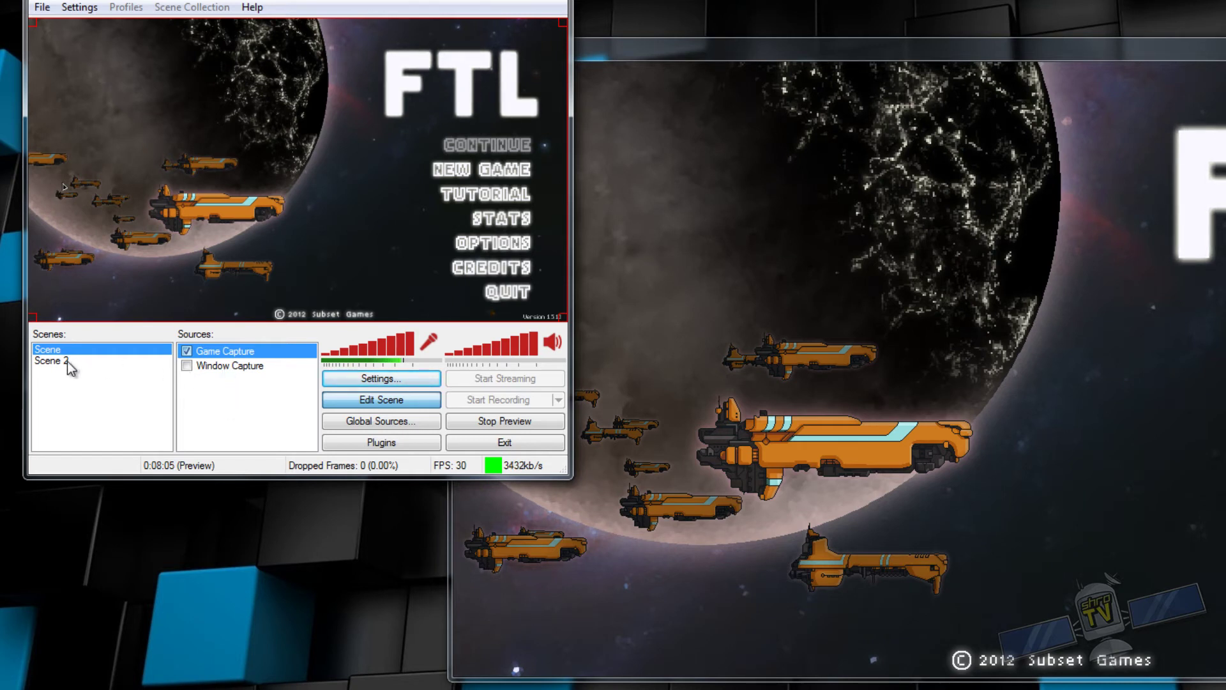
Enable the Window Capture source, check its properties, and drag its frame left over the planet
click(251, 401)
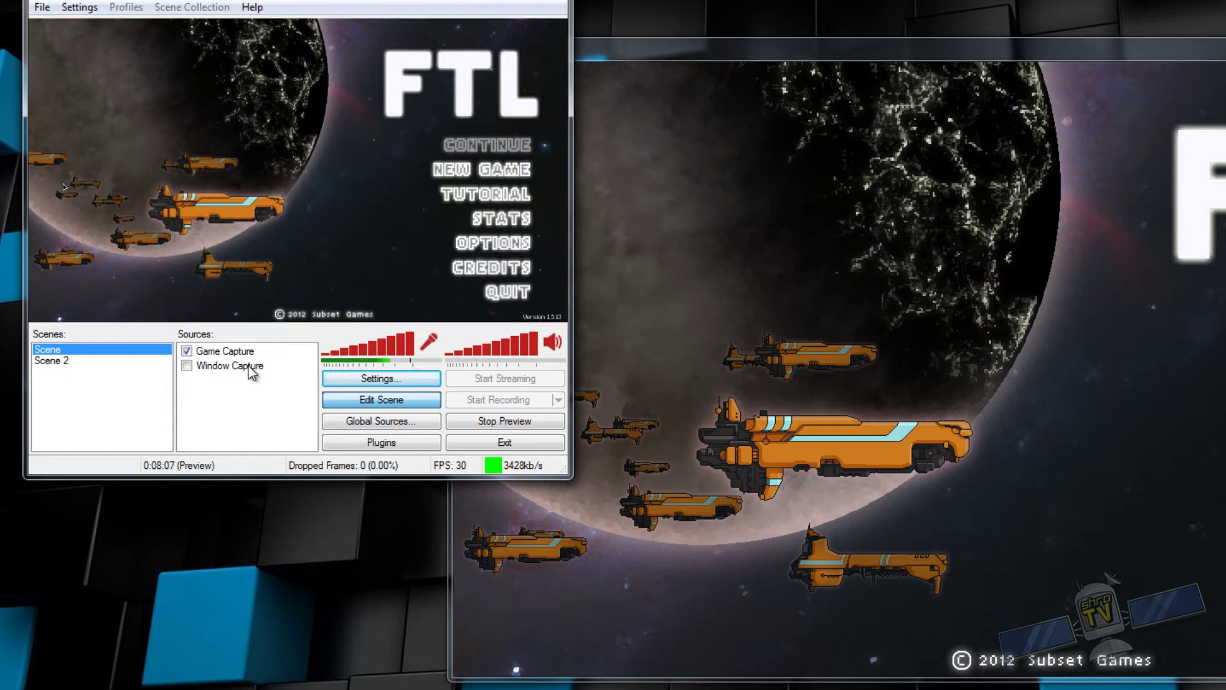
click(249, 351)
click(186, 365)
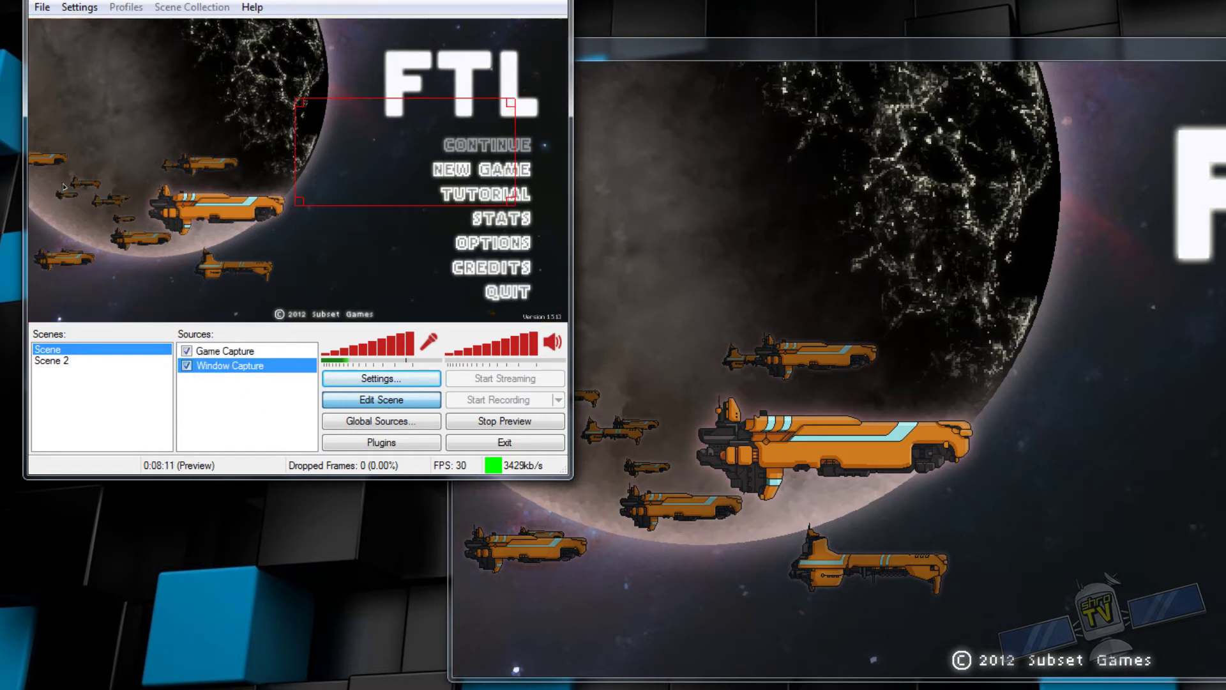
click(188, 363)
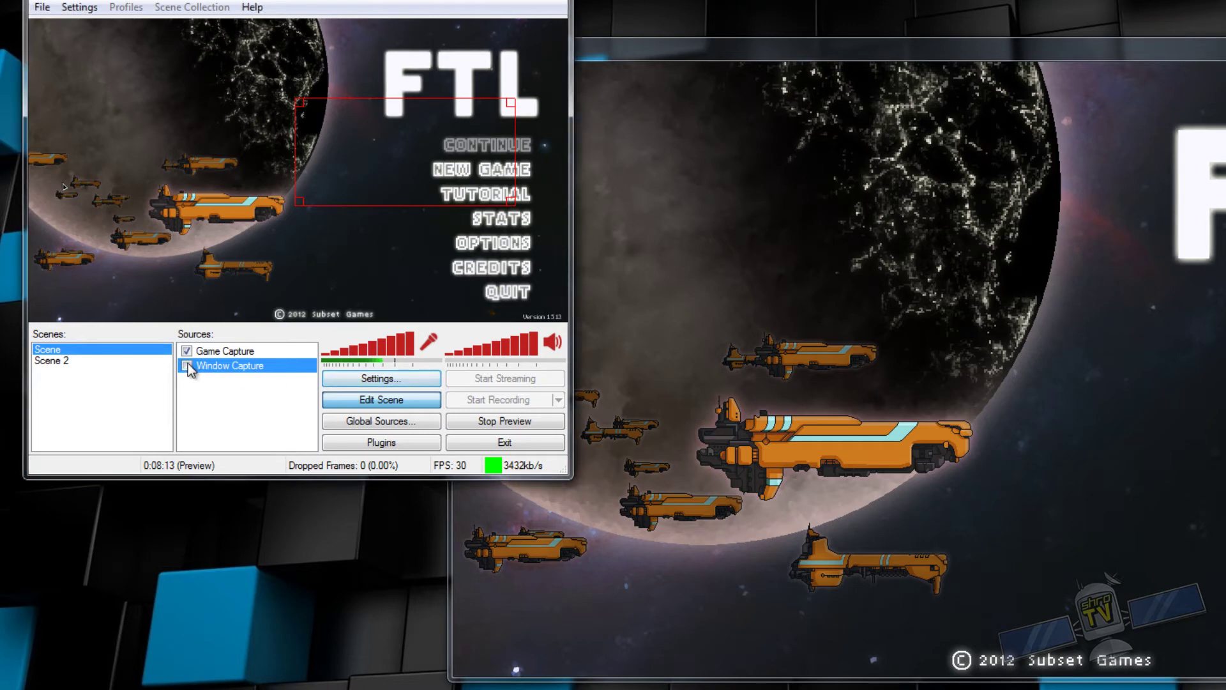
right_click(258, 363)
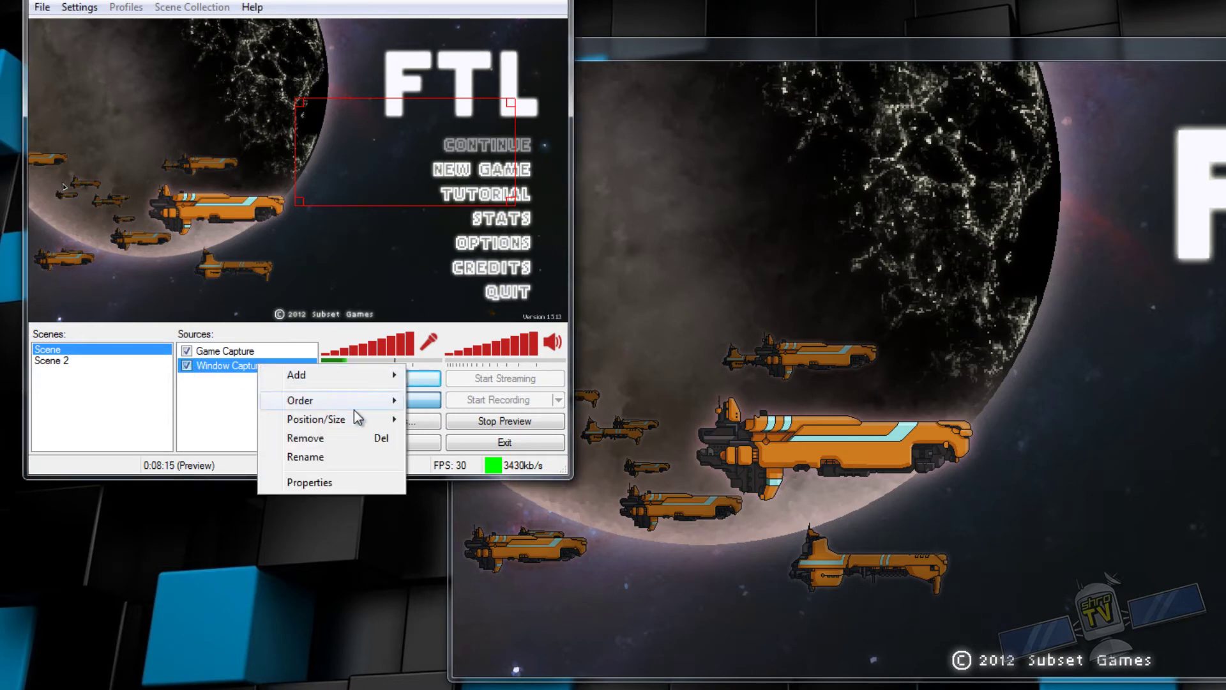
click(336, 484)
click(920, 485)
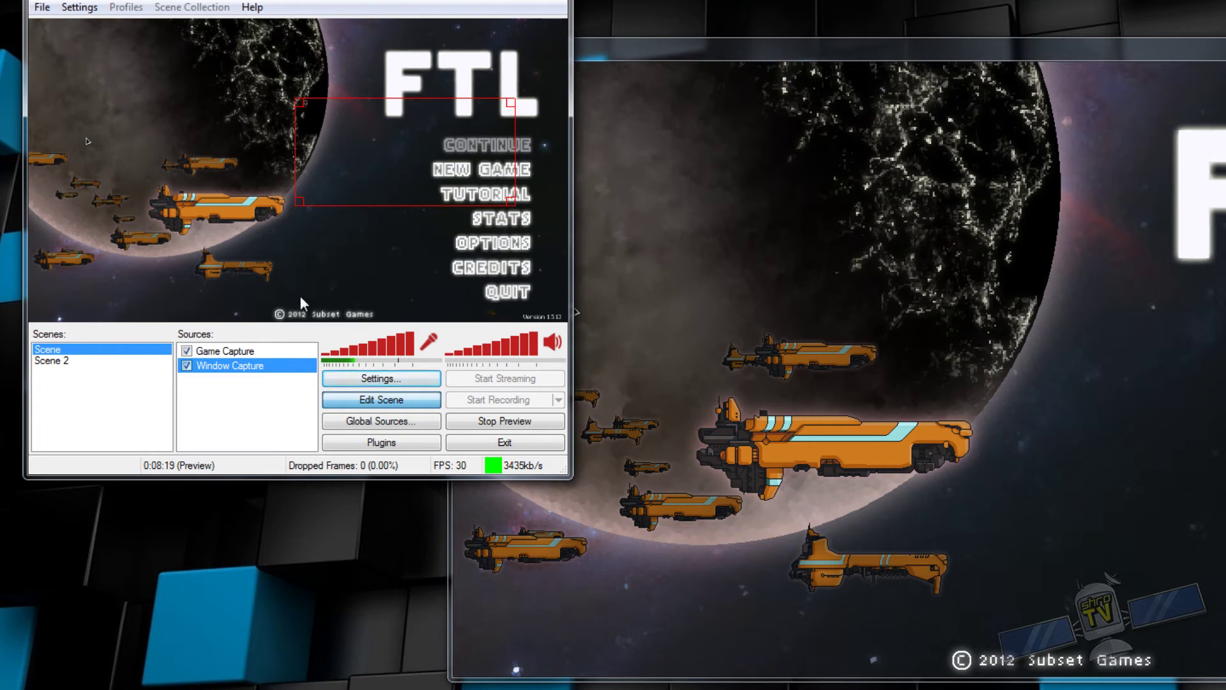
drag(403, 153, 281, 162)
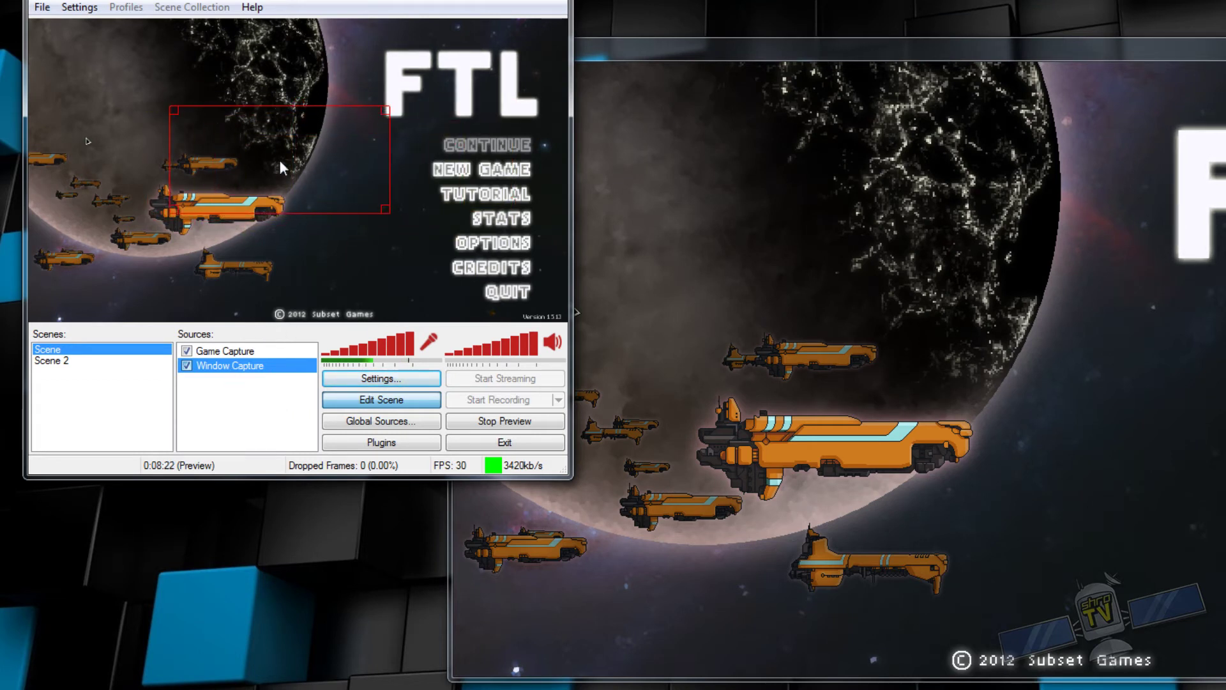
Move Window Capture above Game Capture in layer order and nudge its frame into place
right_click(231, 369)
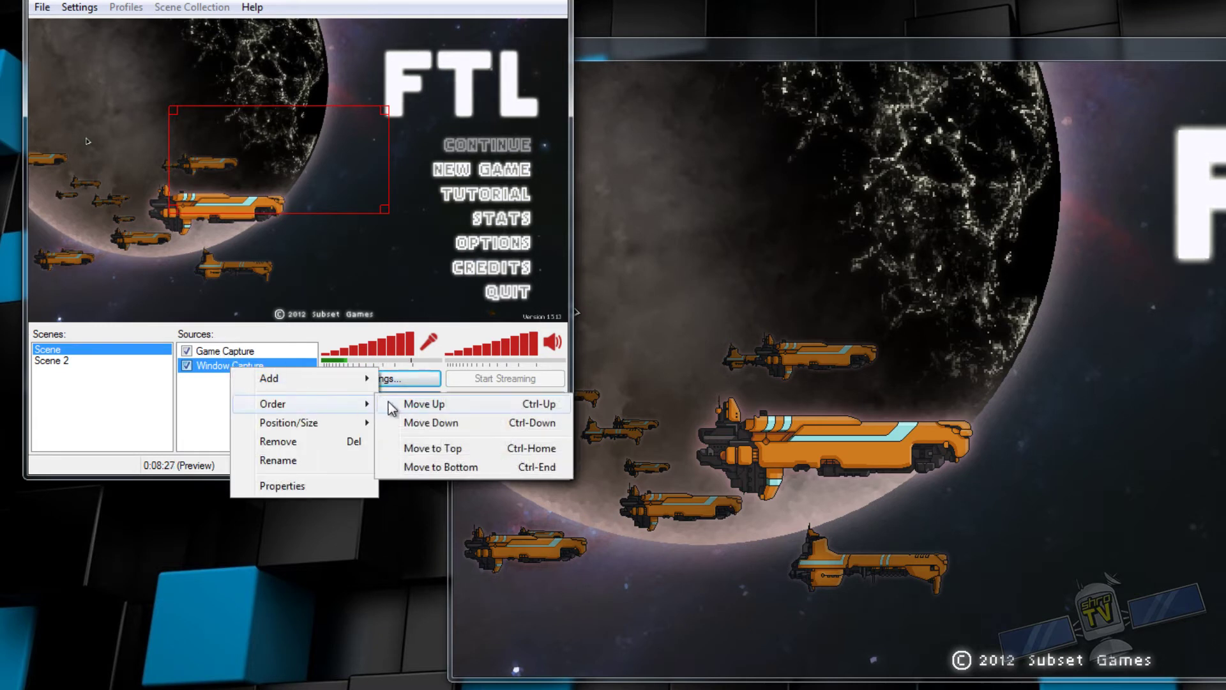
click(421, 403)
drag(248, 194, 206, 202)
drag(257, 172, 335, 153)
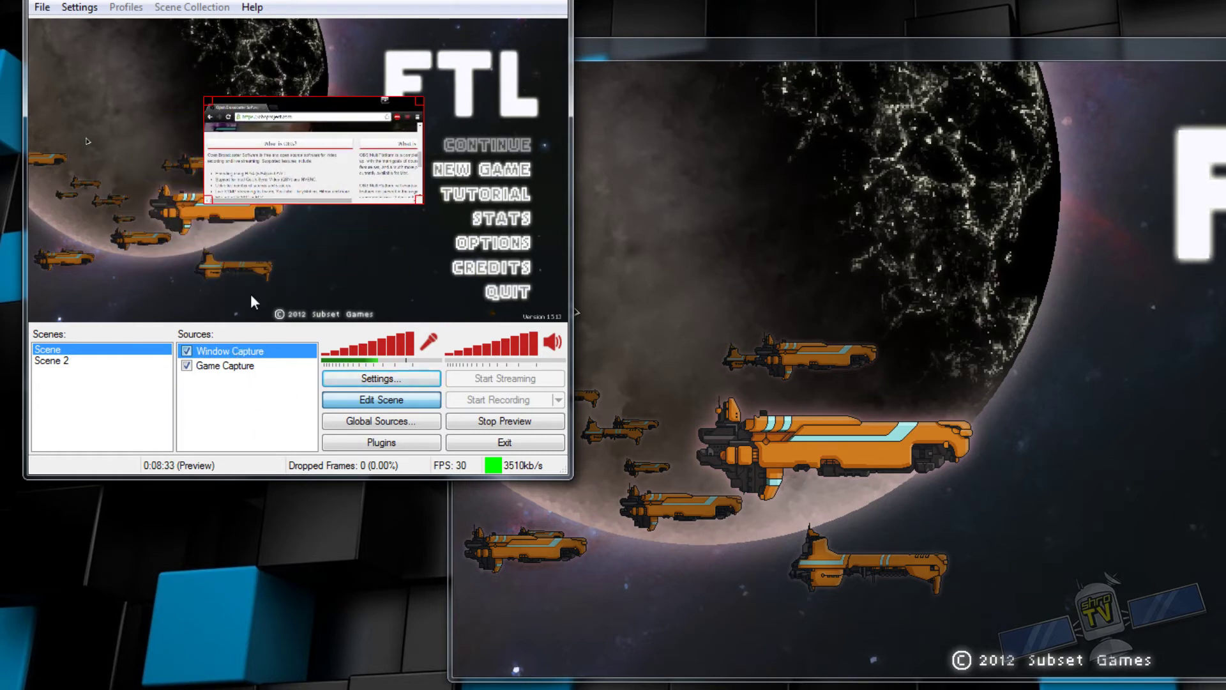
drag(315, 156, 278, 149)
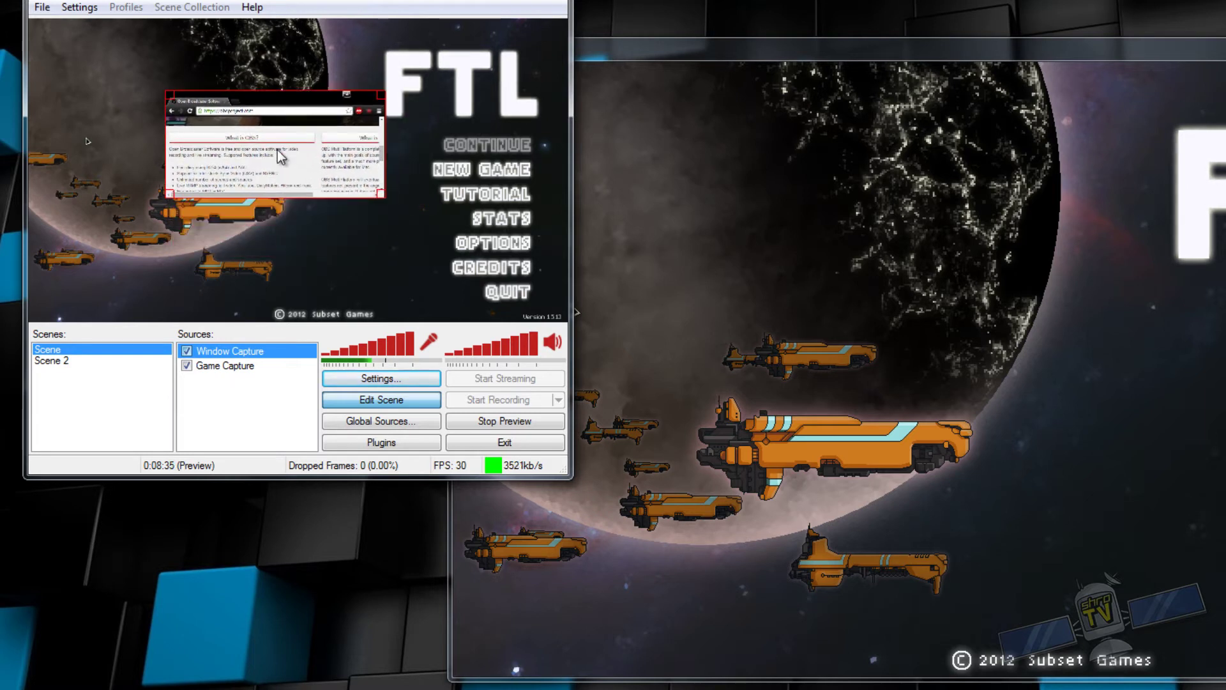
Enlarge the browser capture and move it toward the preview's top-left
ctrl+click(231, 368)
ctrl+click(227, 371)
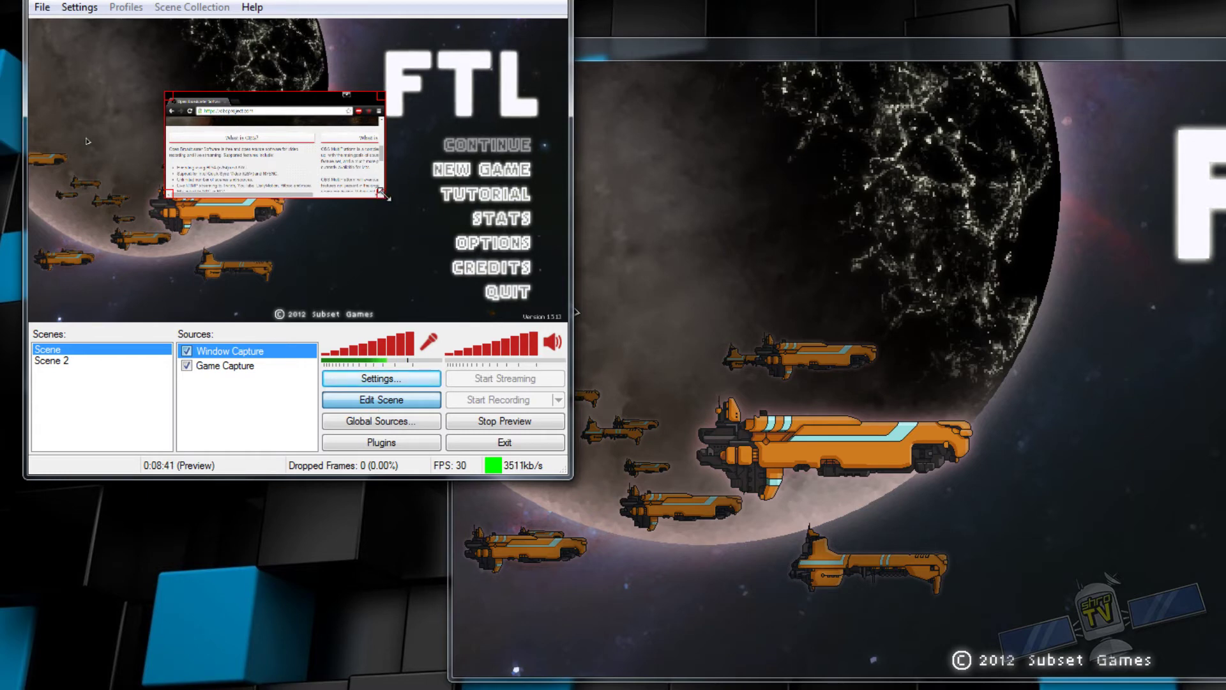
drag(379, 196, 232, 135)
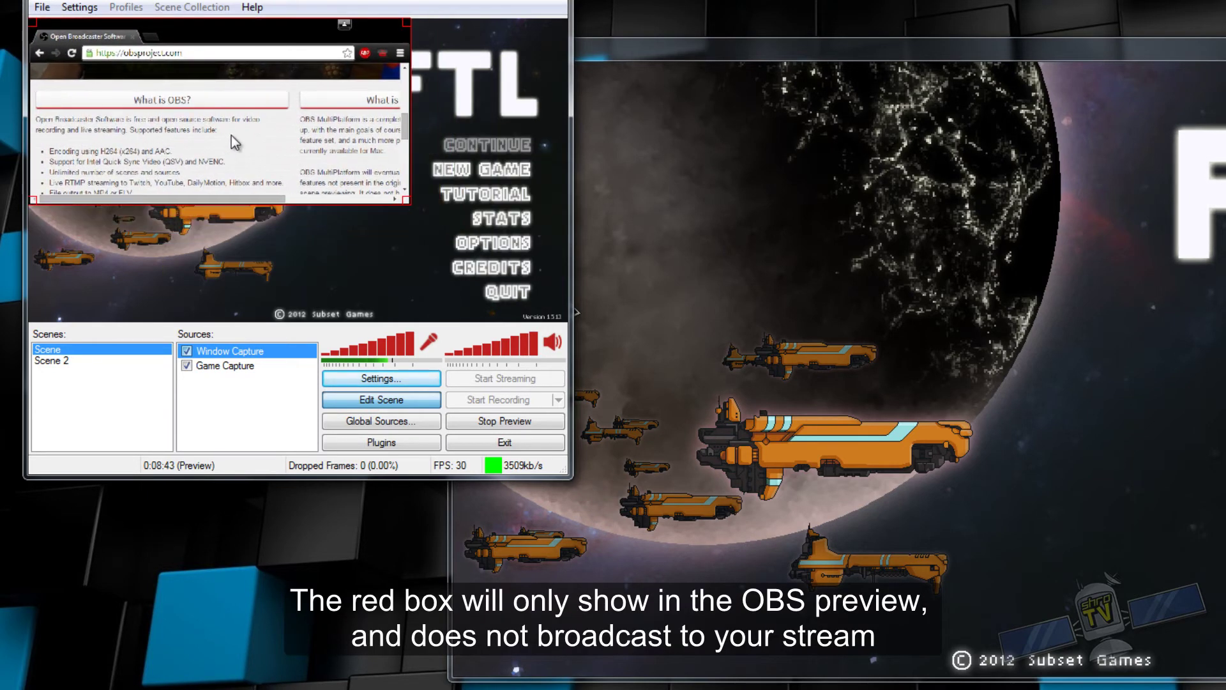
drag(410, 281, 221, 175)
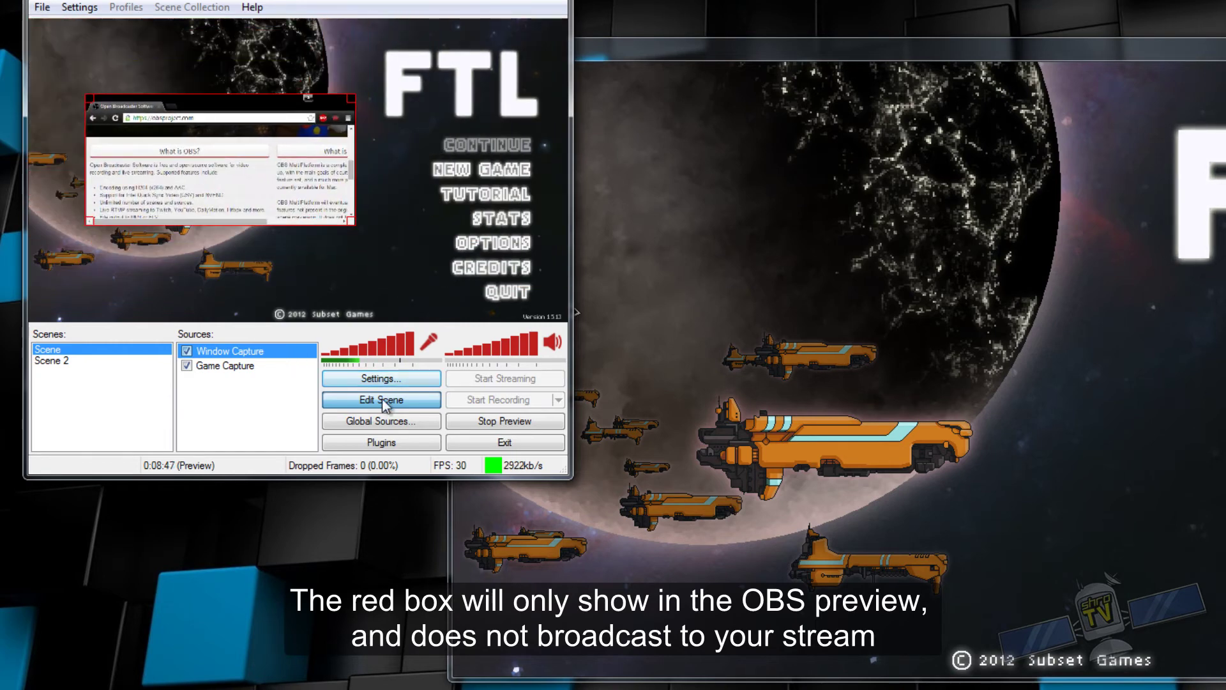
Try centering the browser capture and snapping it left, then drag it back over the game
right_click(252, 353)
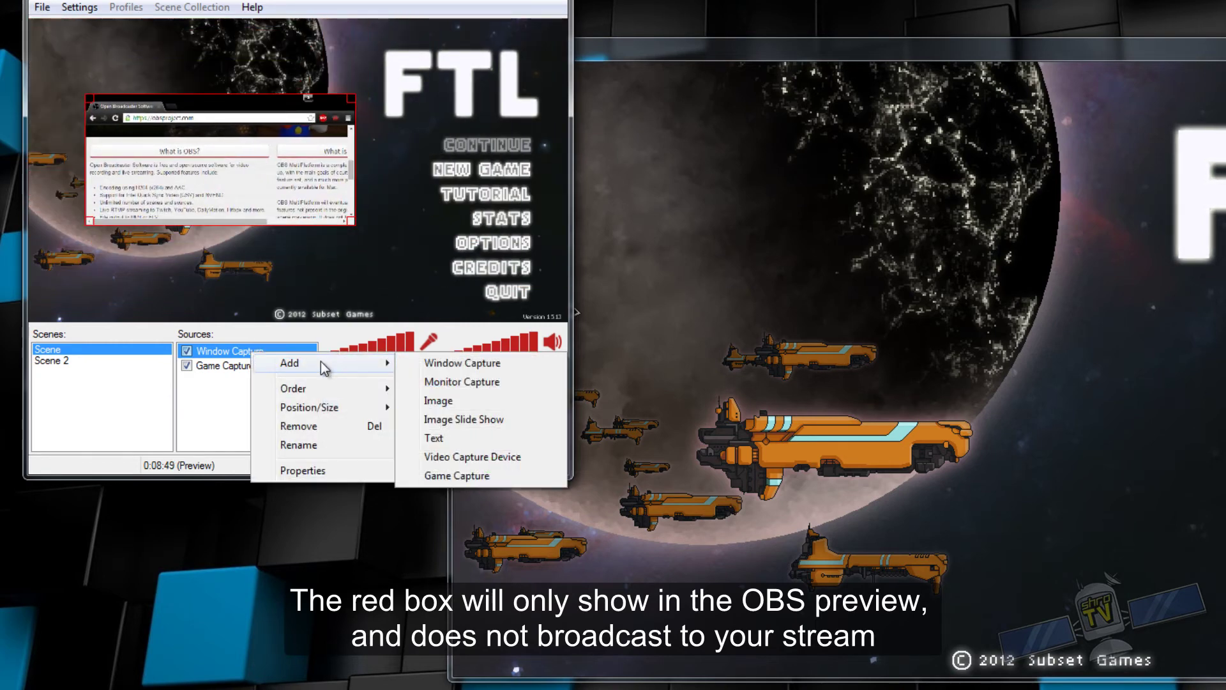
mouse_move(327, 390)
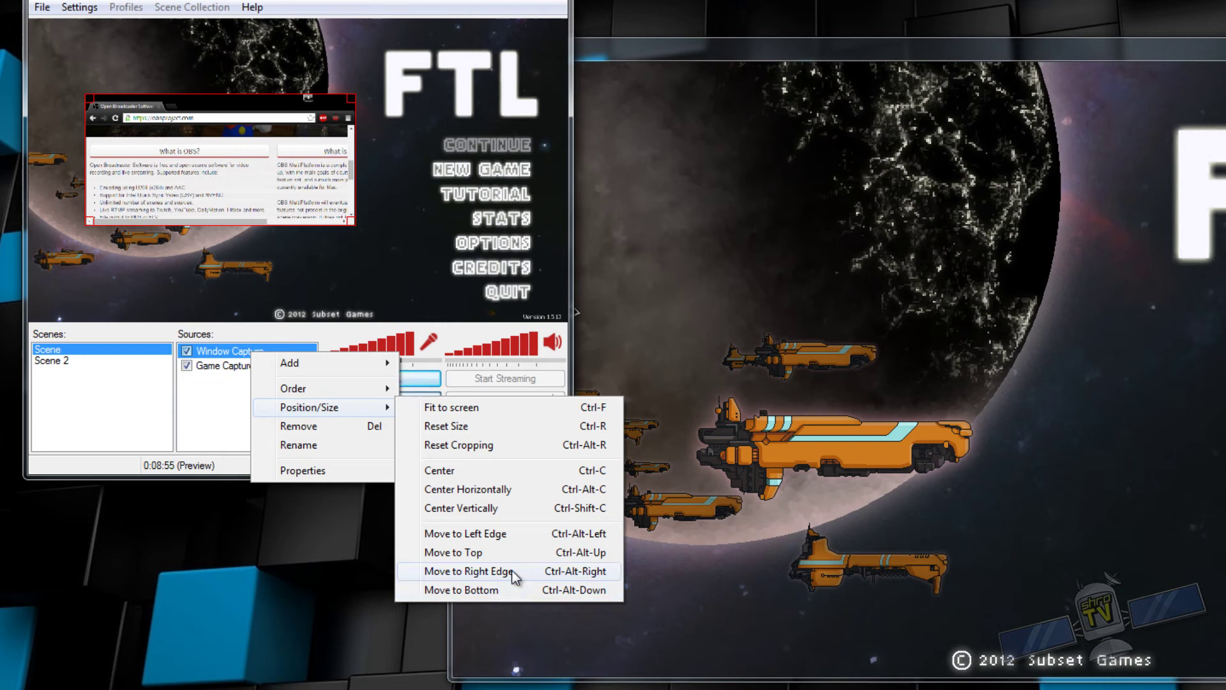
click(478, 472)
right_click(270, 352)
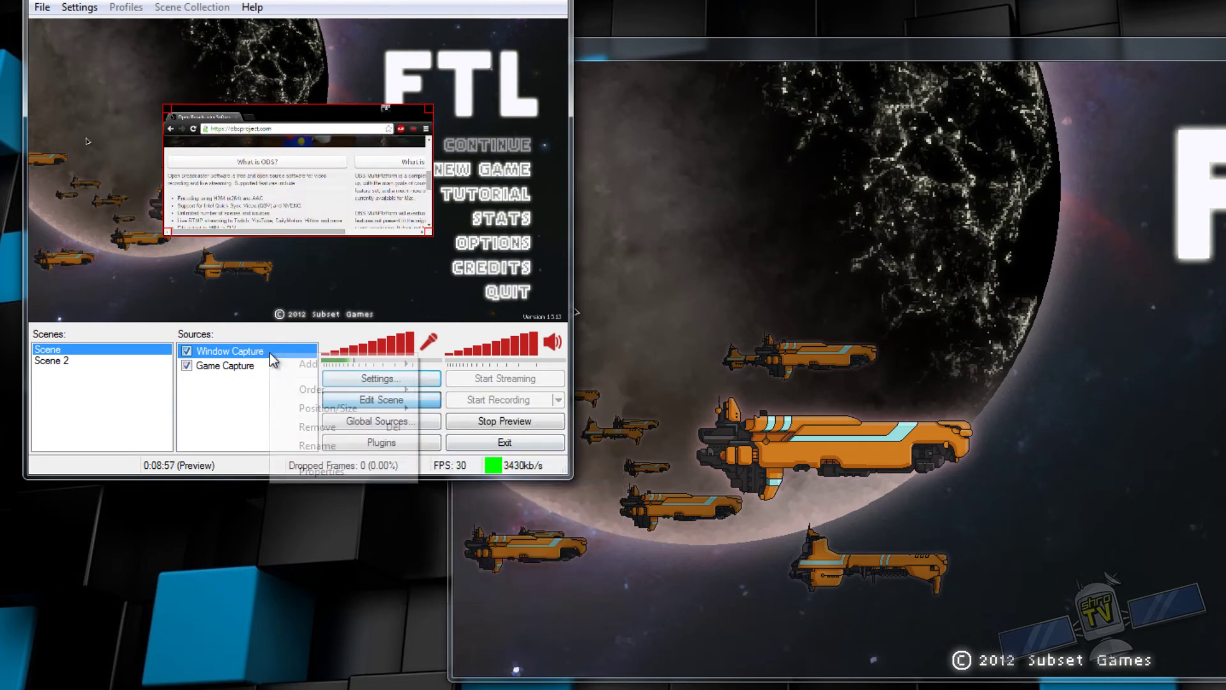
mouse_move(350, 412)
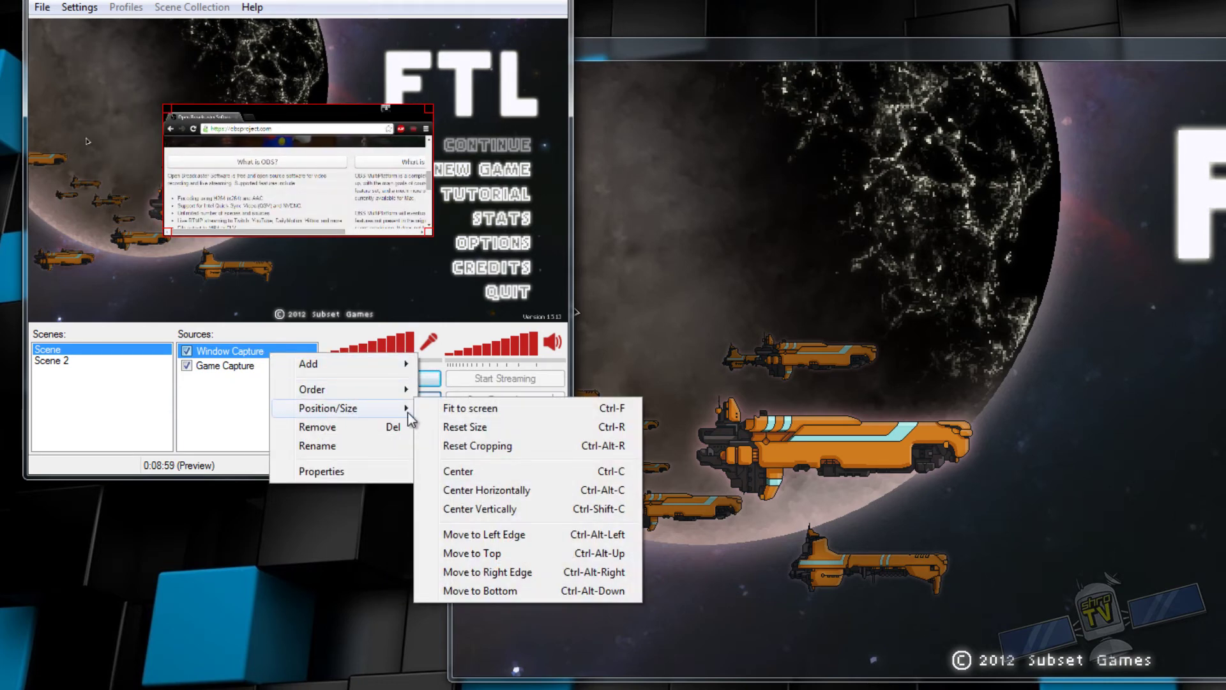
click(518, 540)
drag(155, 181, 267, 179)
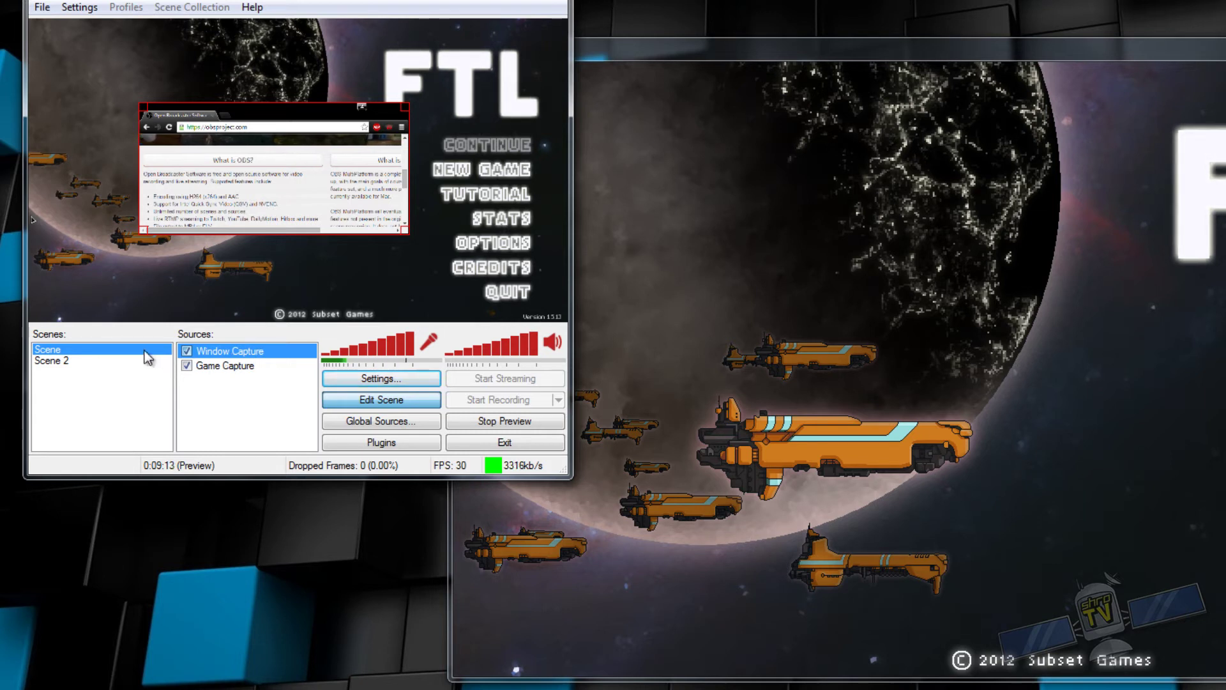
click(255, 392)
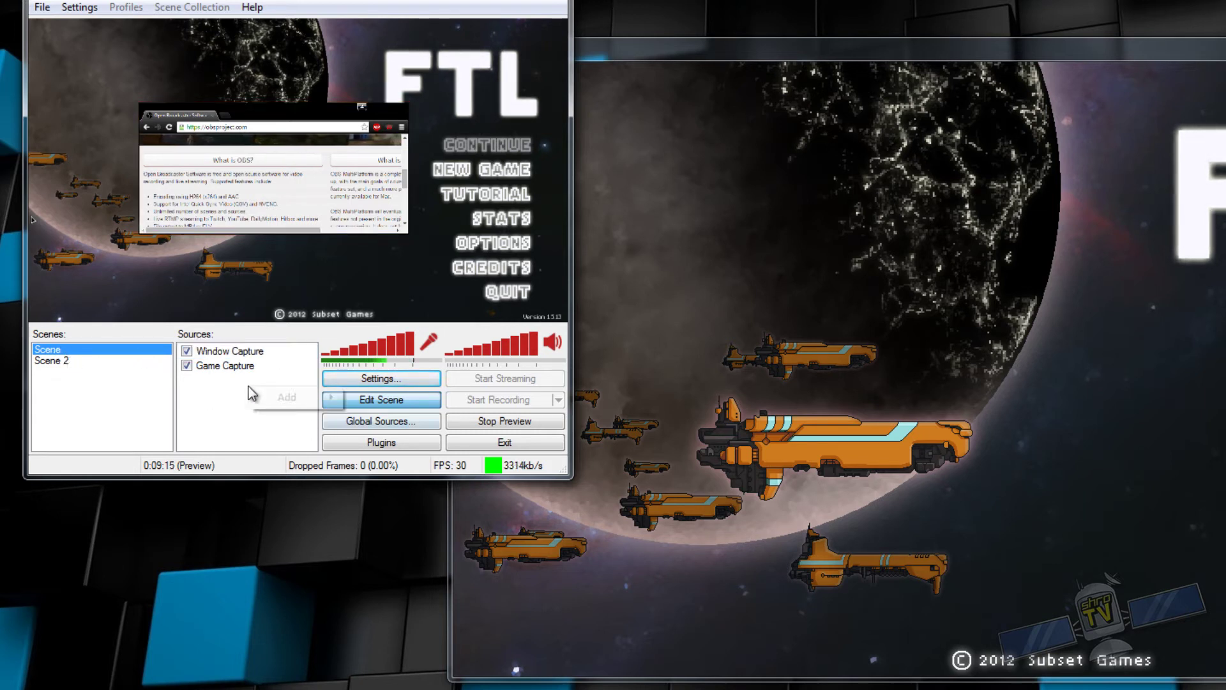
right_click(251, 390)
Switch to the empty Scene 2 and add an Image source there
mouse_move(308, 411)
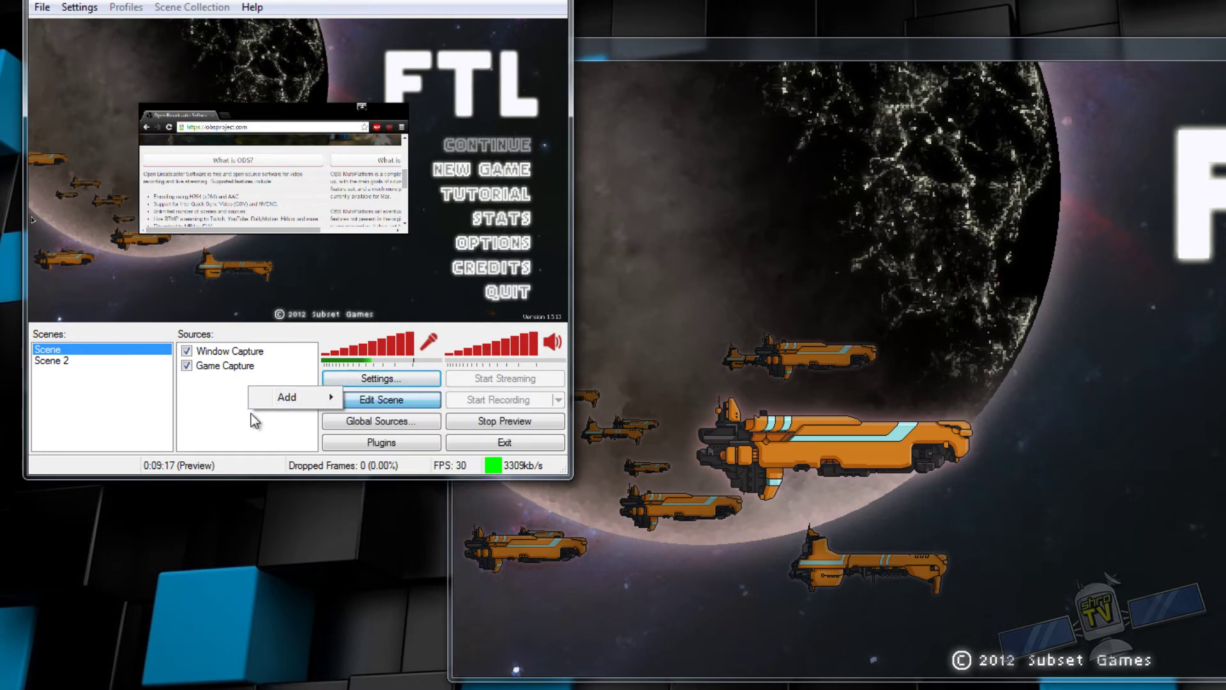
click(113, 373)
click(59, 361)
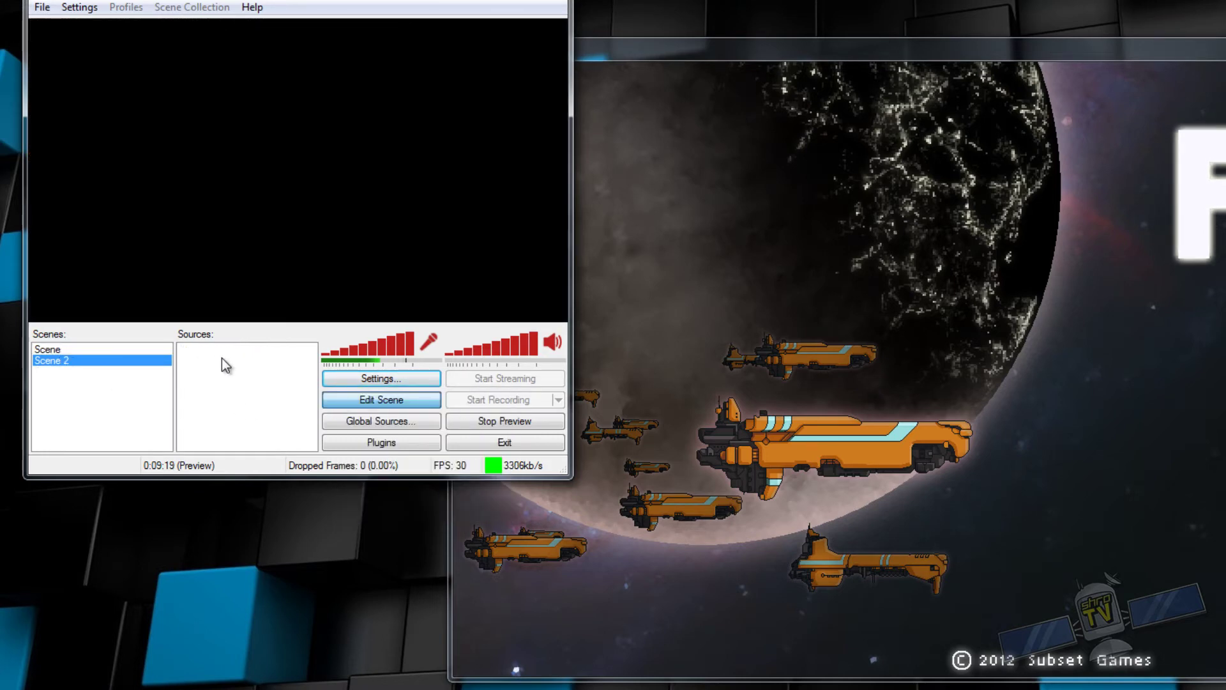
right_click(232, 362)
mouse_move(280, 379)
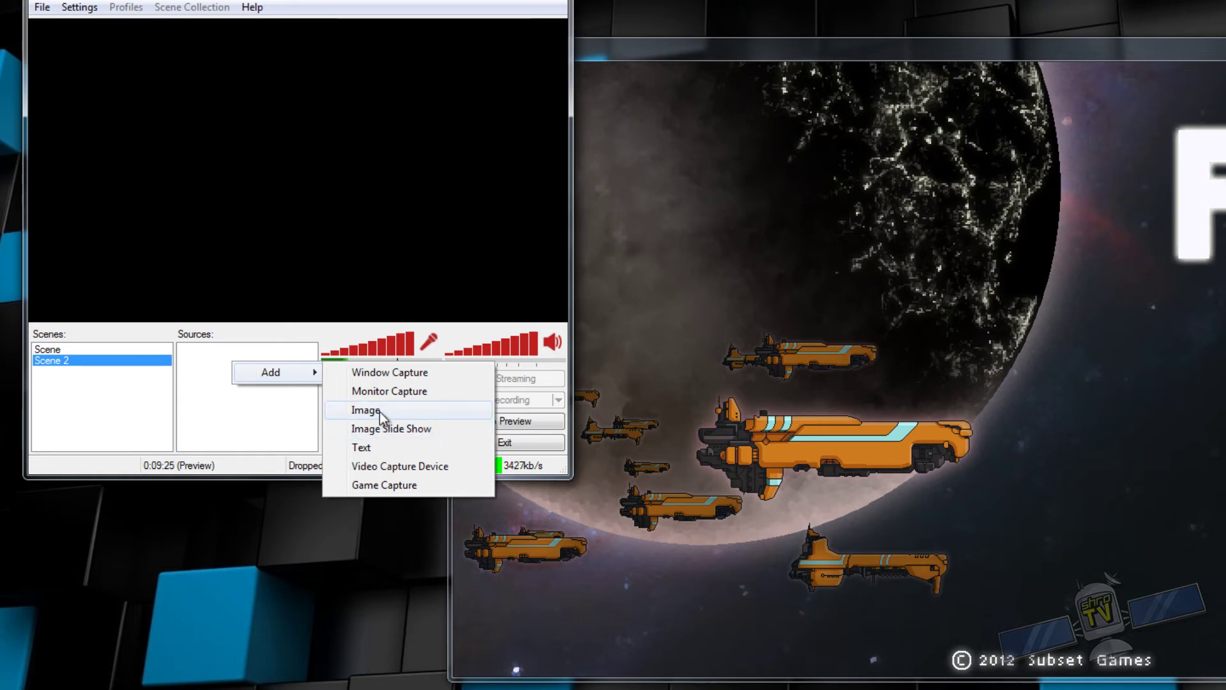
click(379, 411)
Keep the name Image, choose H1Z1-screenshots-5.jpg, and confirm with Use Color Key off
click(857, 287)
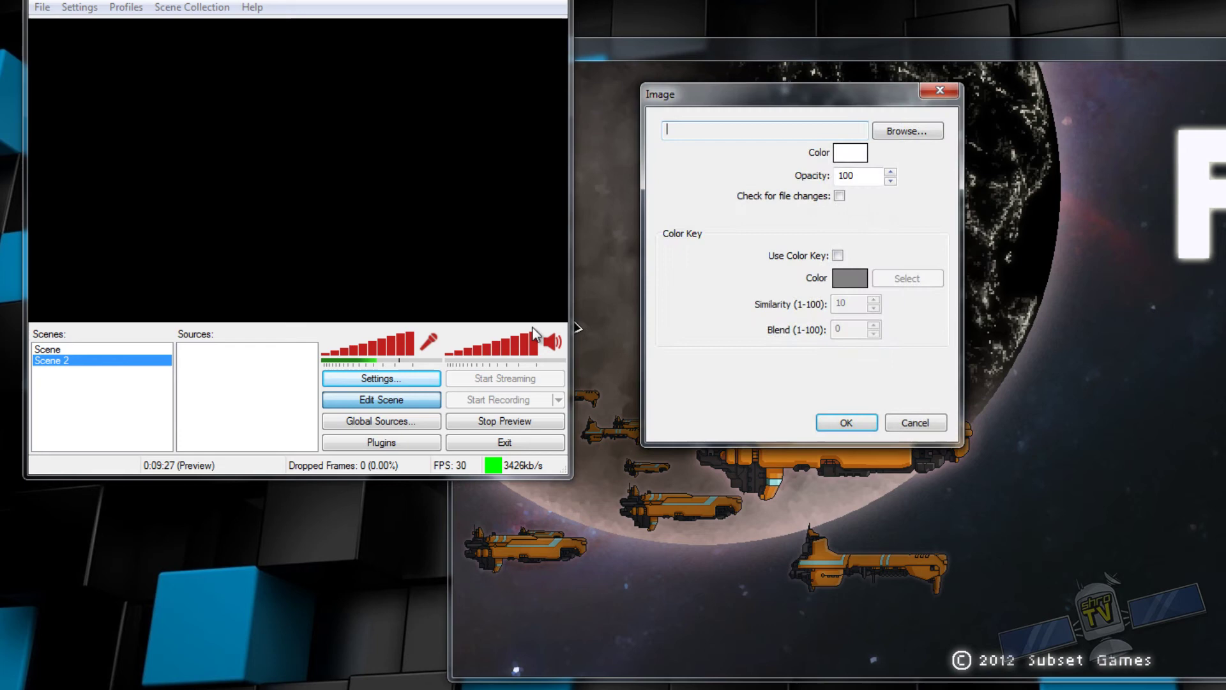
click(904, 129)
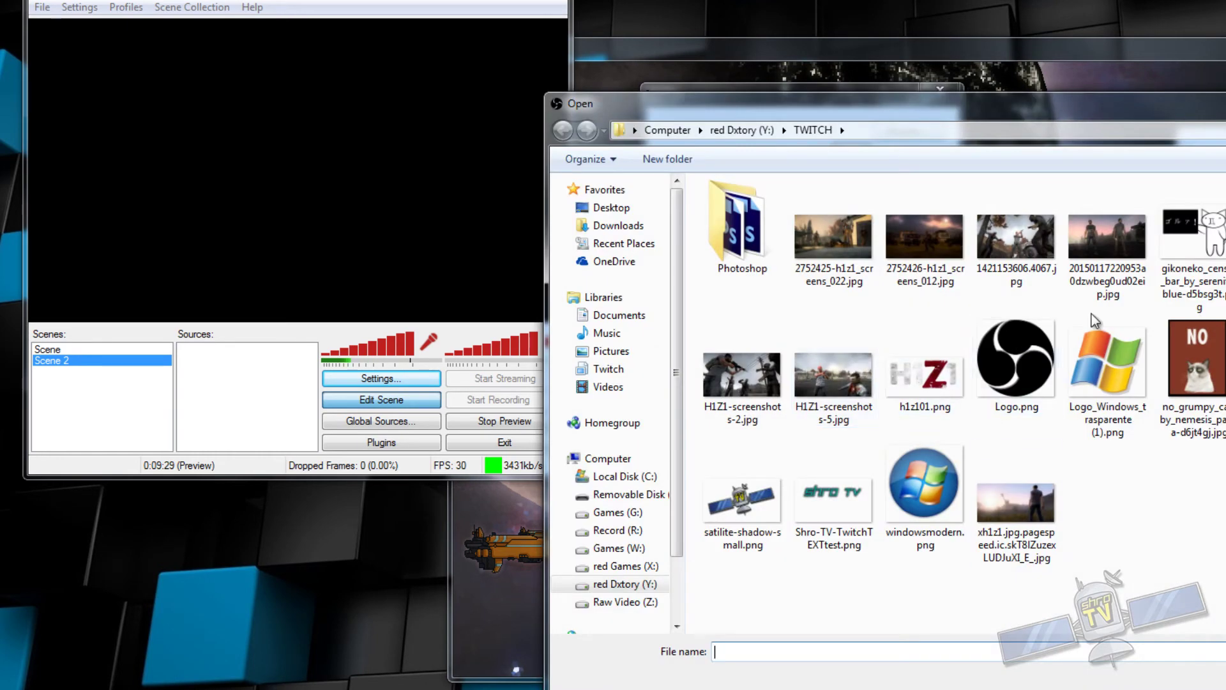
click(834, 383)
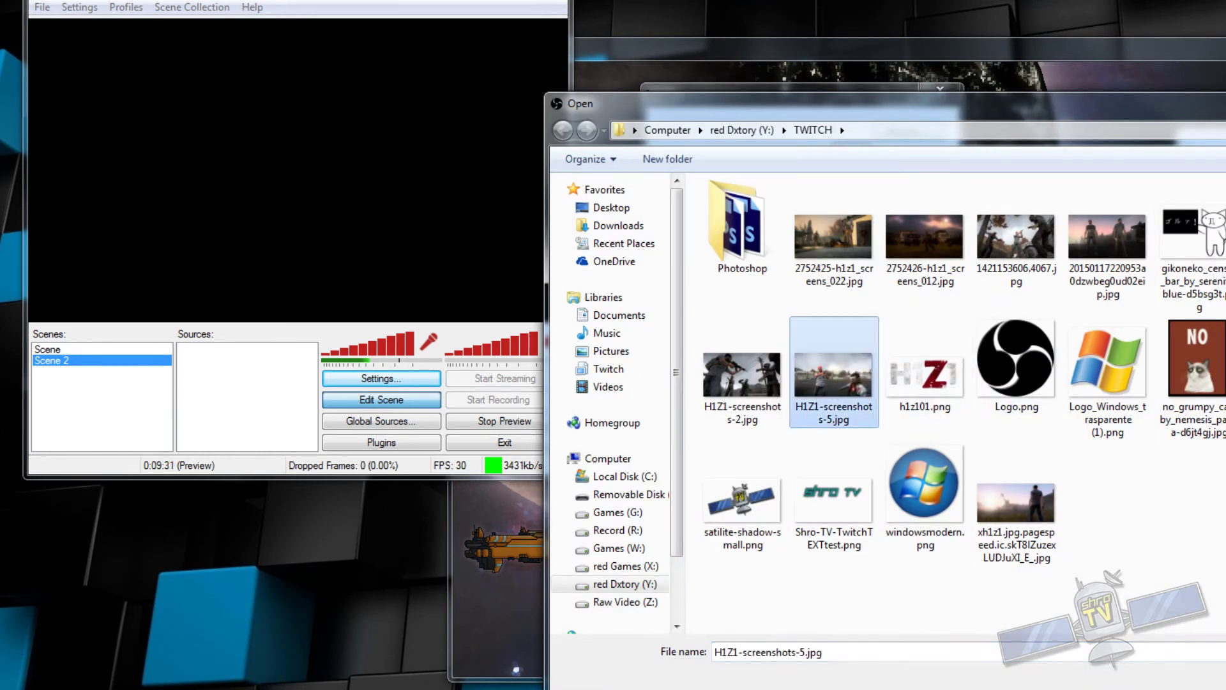
key(Return)
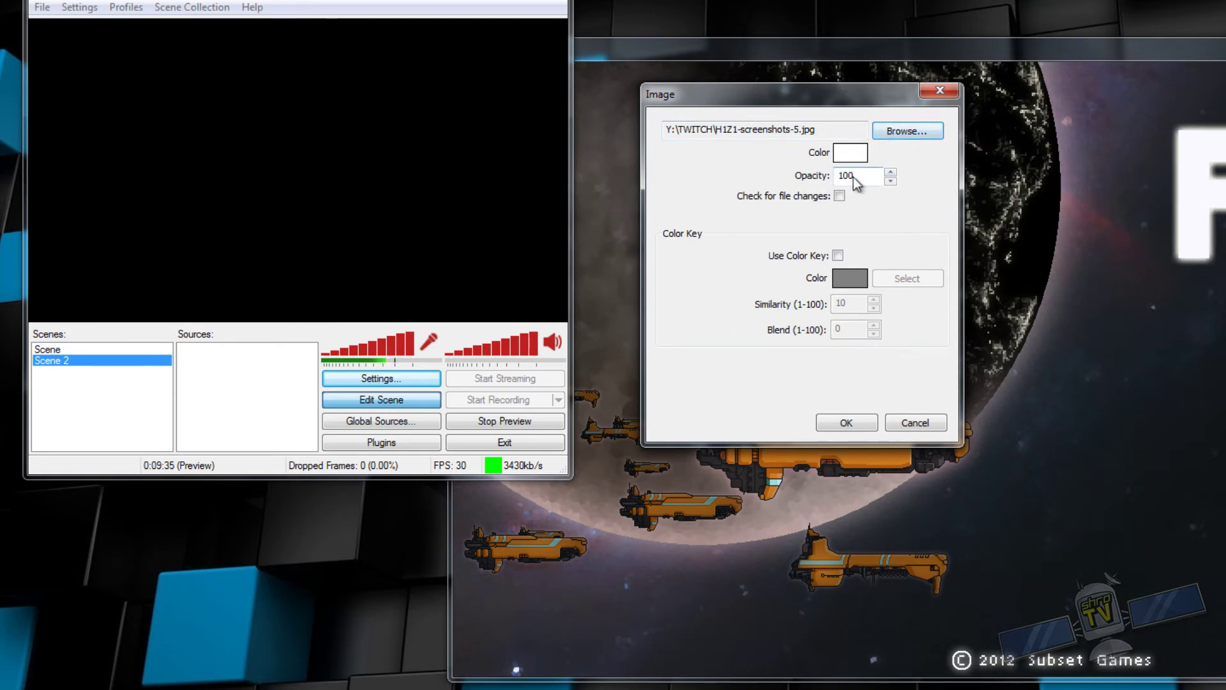
click(838, 196)
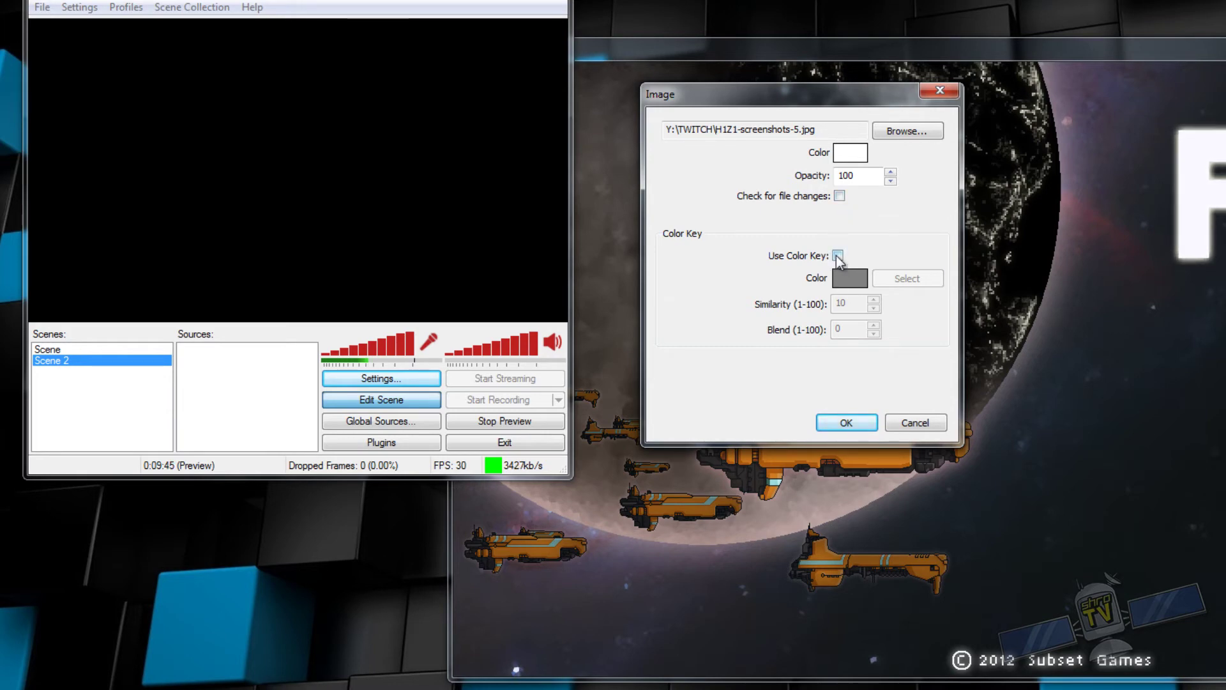
click(847, 423)
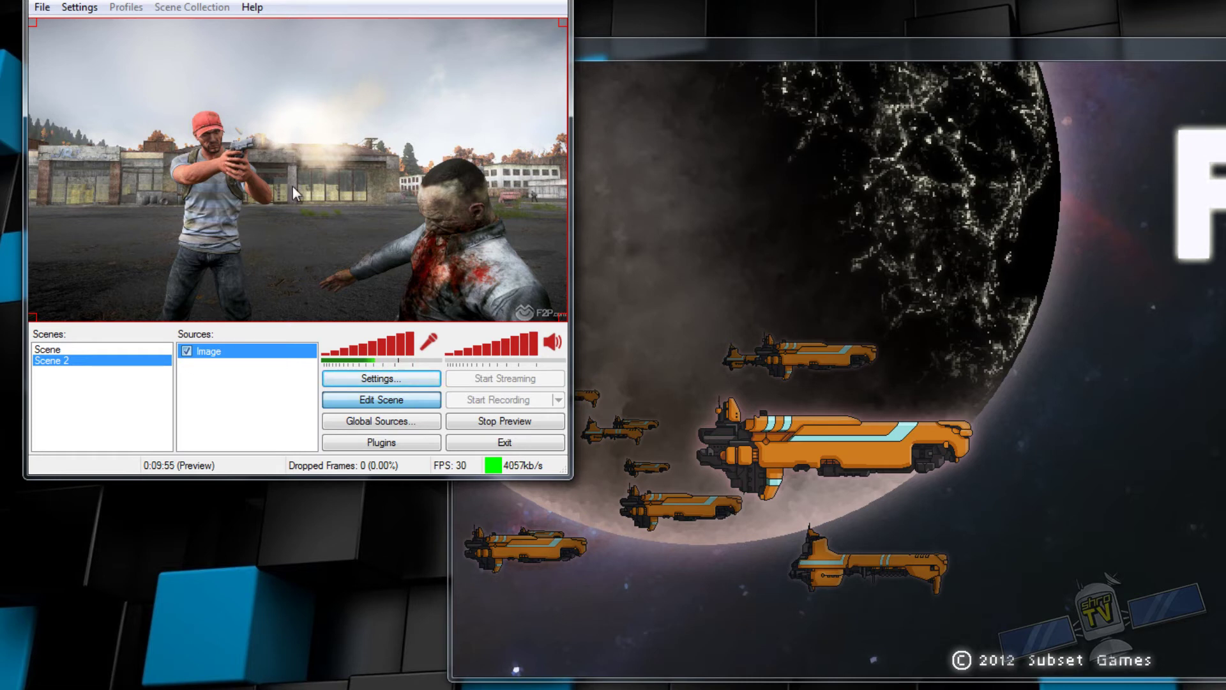
Add an Image Slide Show source containing seven H1Z1 screenshots
right_click(213, 365)
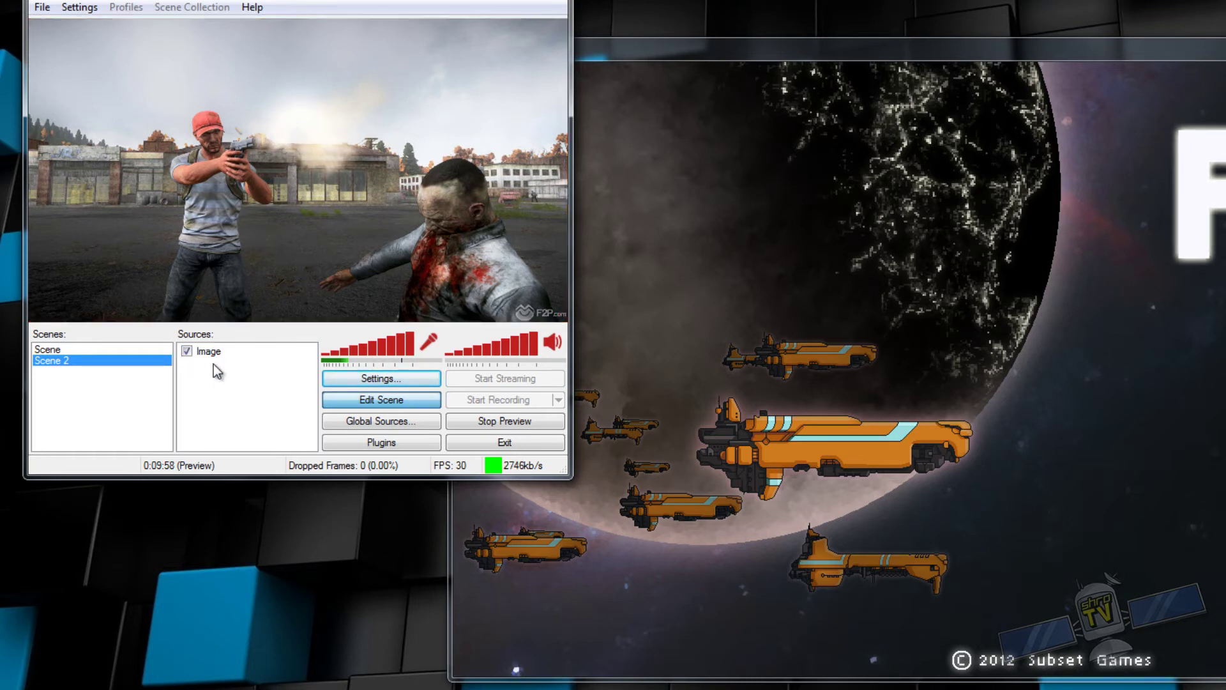
mouse_move(268, 377)
click(392, 431)
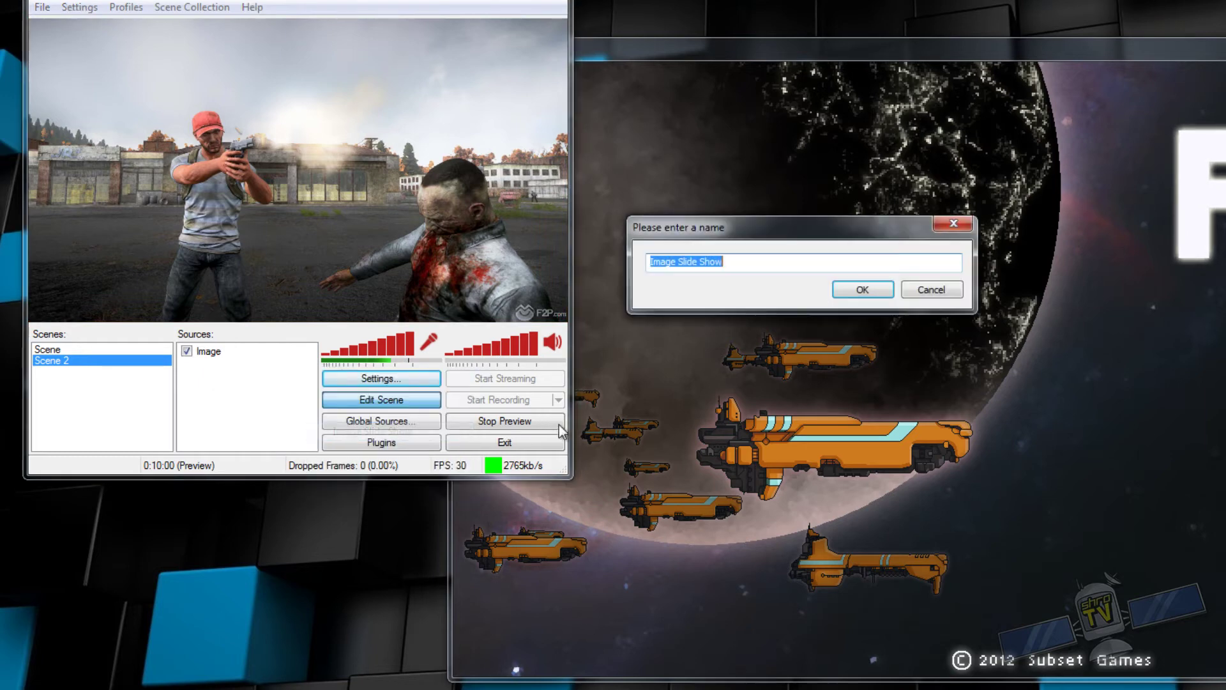
click(876, 289)
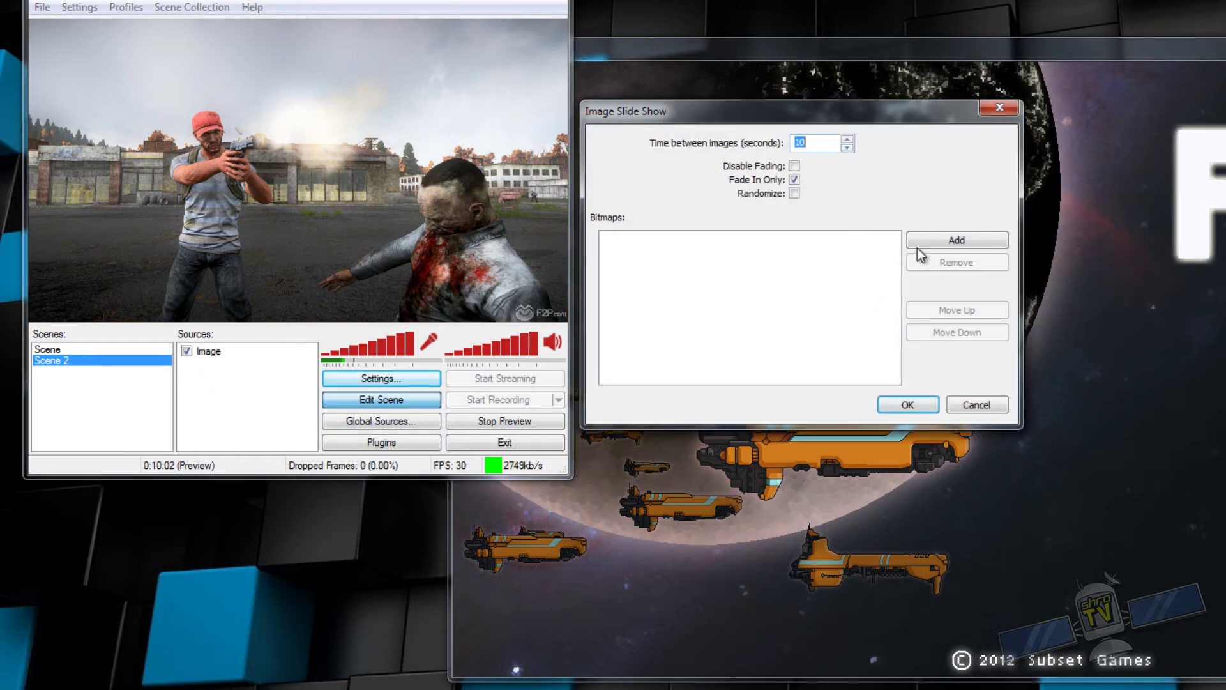
click(943, 243)
click(834, 242)
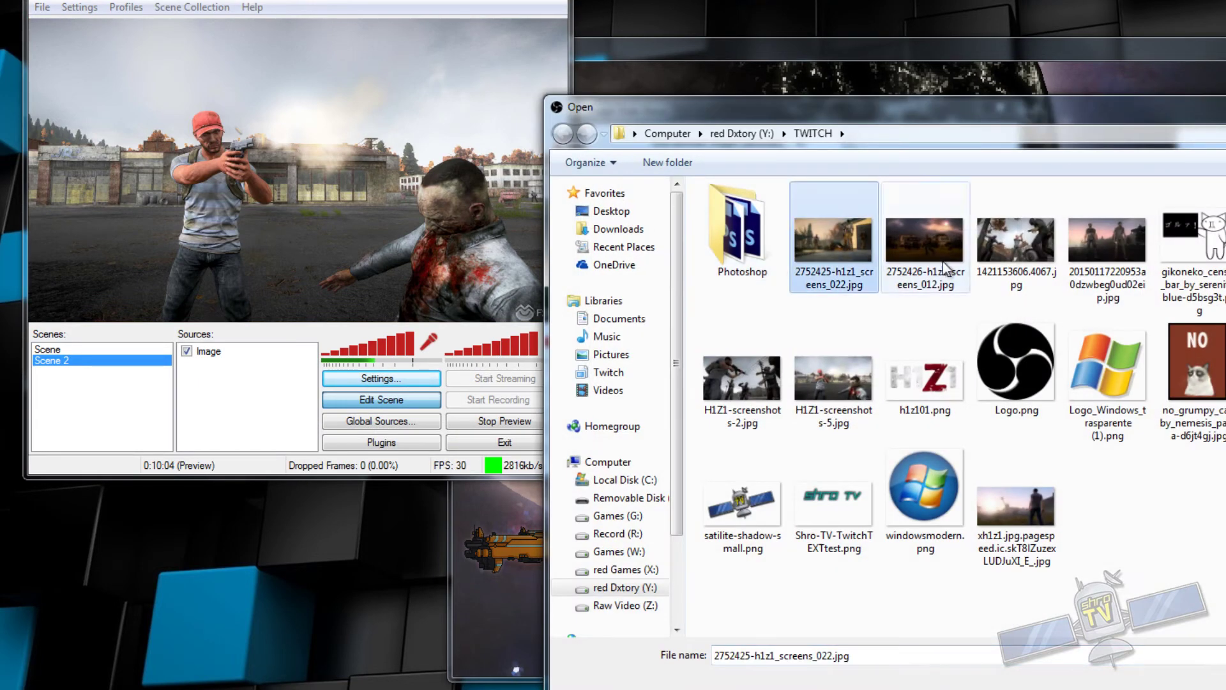
shift+click(1109, 243)
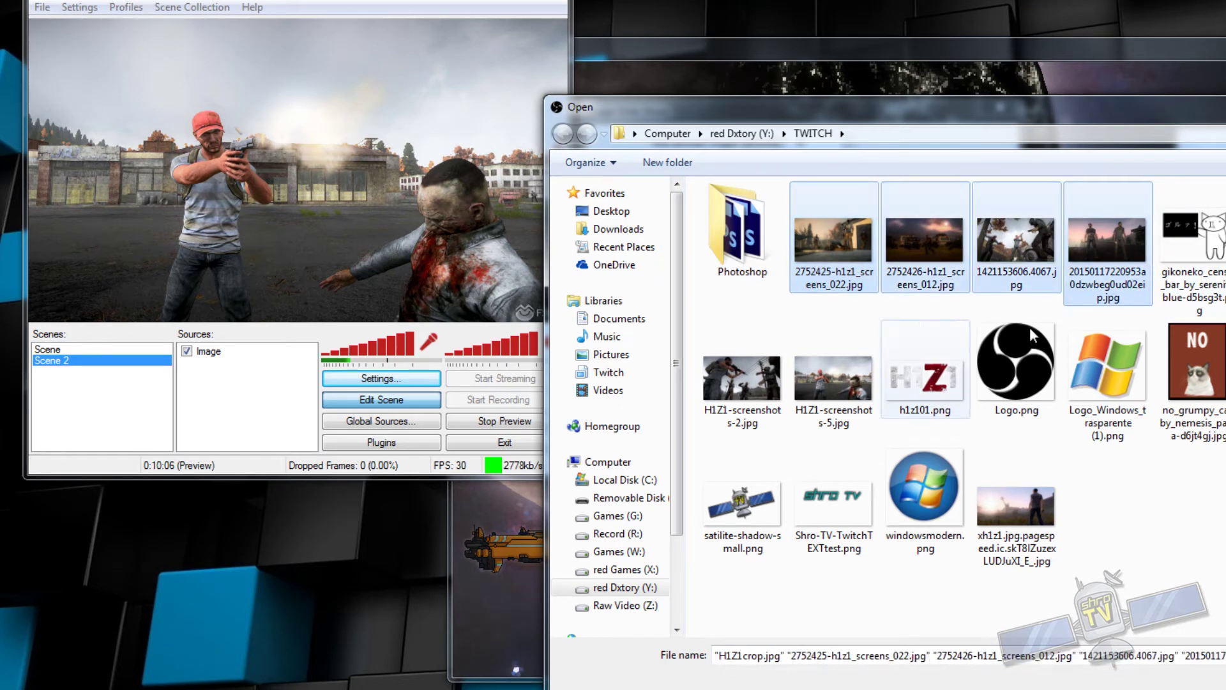
ctrl+click(742, 377)
ctrl+click(830, 387)
key(Return)
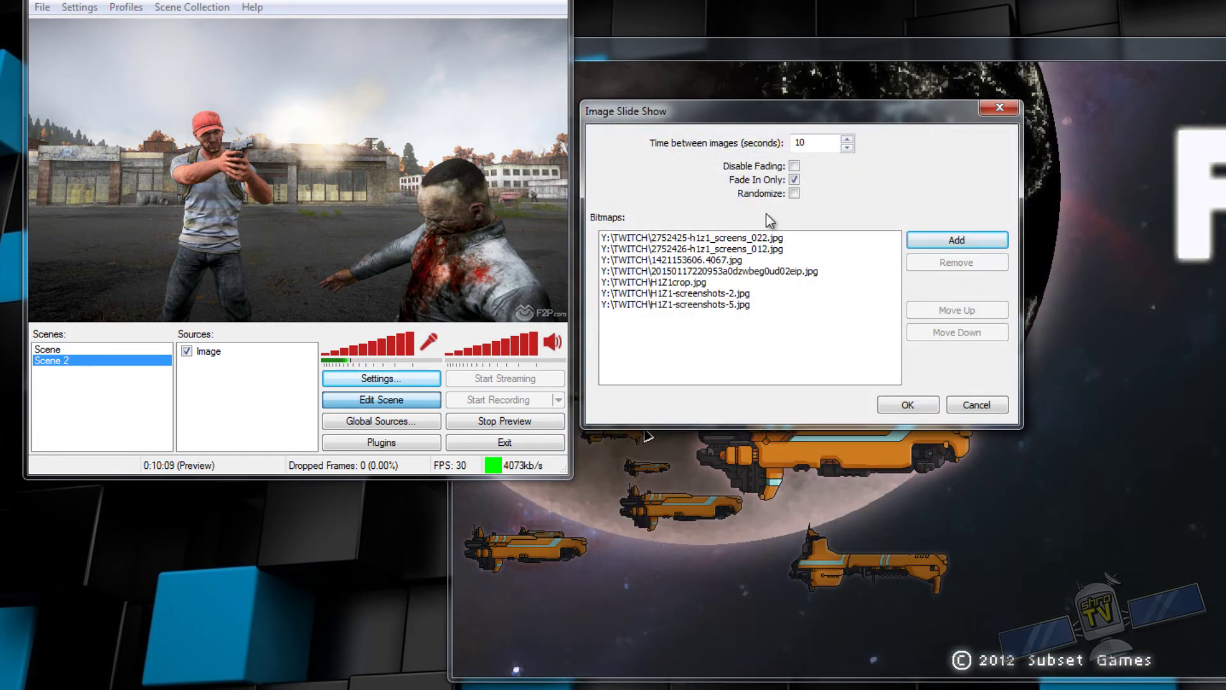
Set the slideshow's time between images to 3 seconds and confirm
click(847, 148)
click(847, 148)
click(848, 148)
click(847, 147)
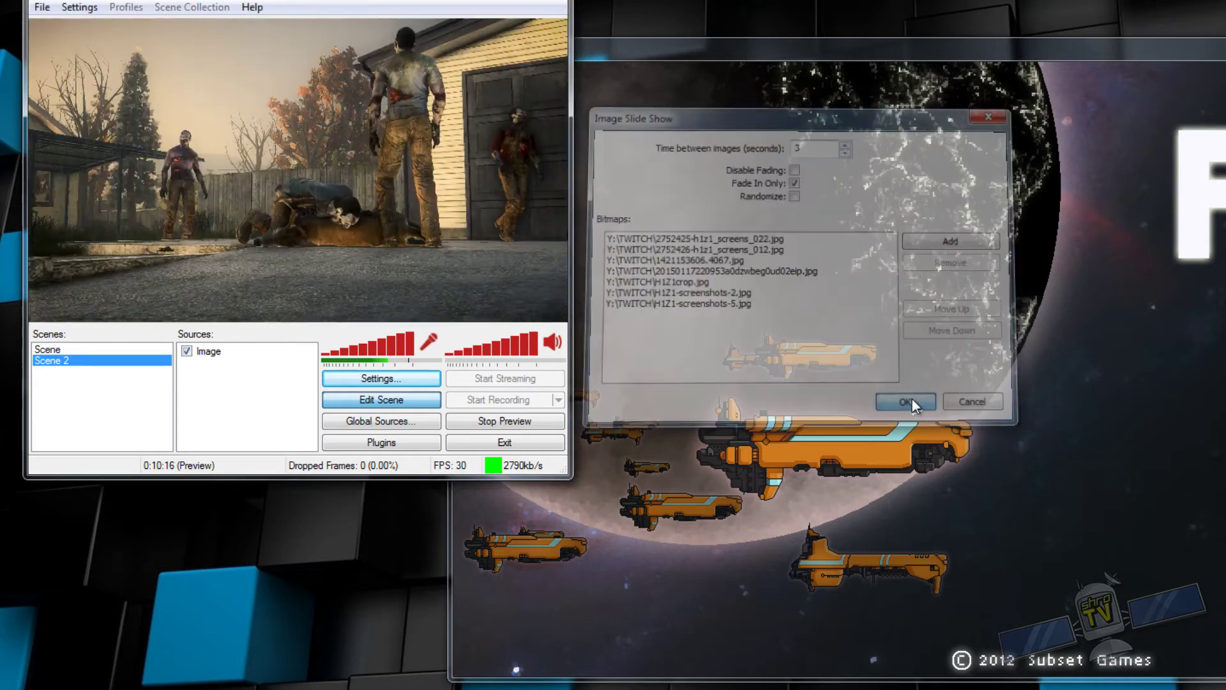
click(912, 400)
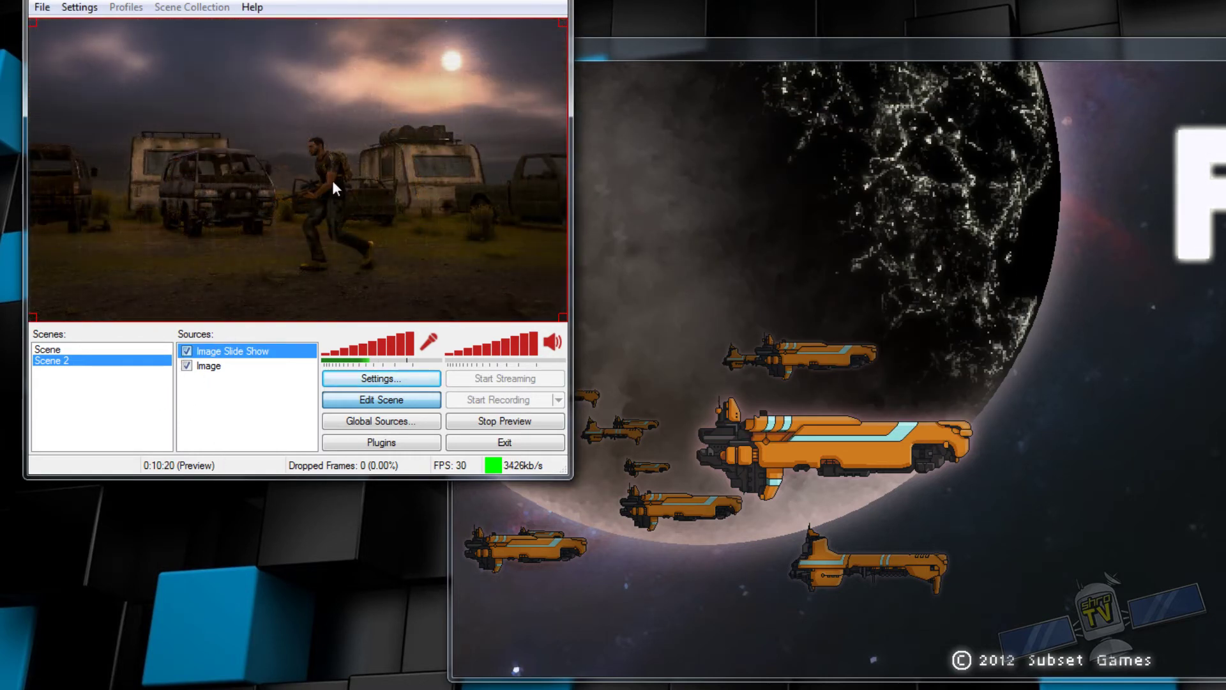
Add a Text source in italic Bebas reading 'Stream is starting soon!'
right_click(216, 389)
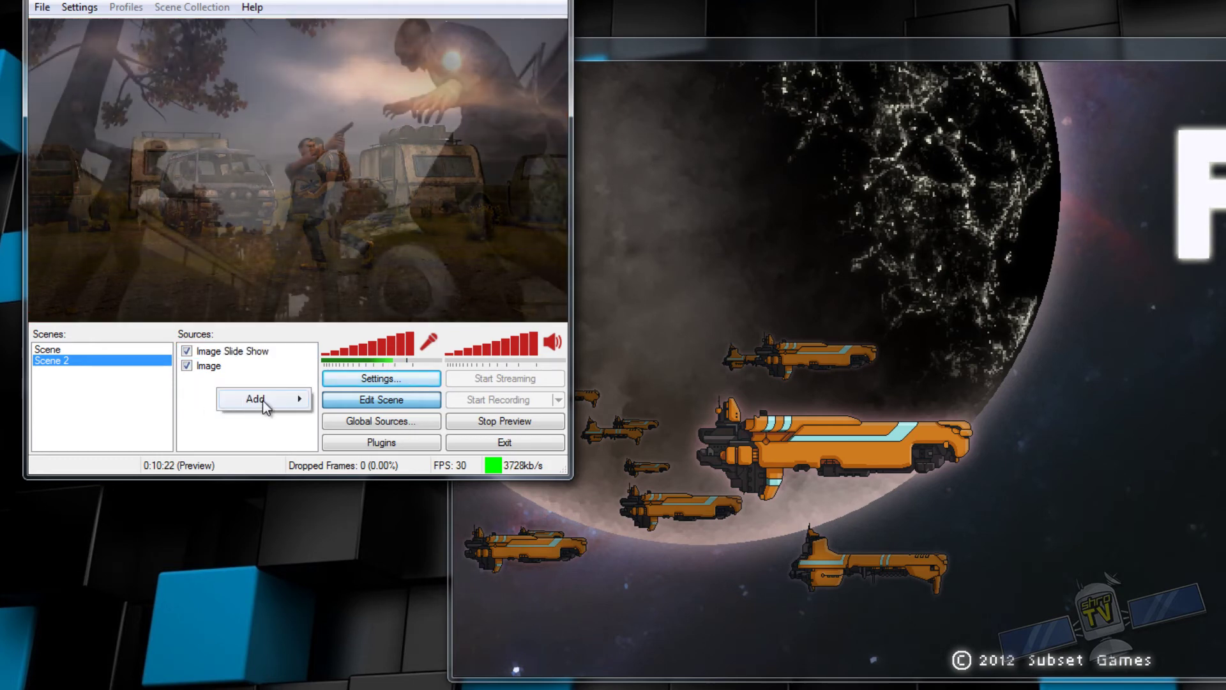
mouse_move(263, 400)
click(388, 474)
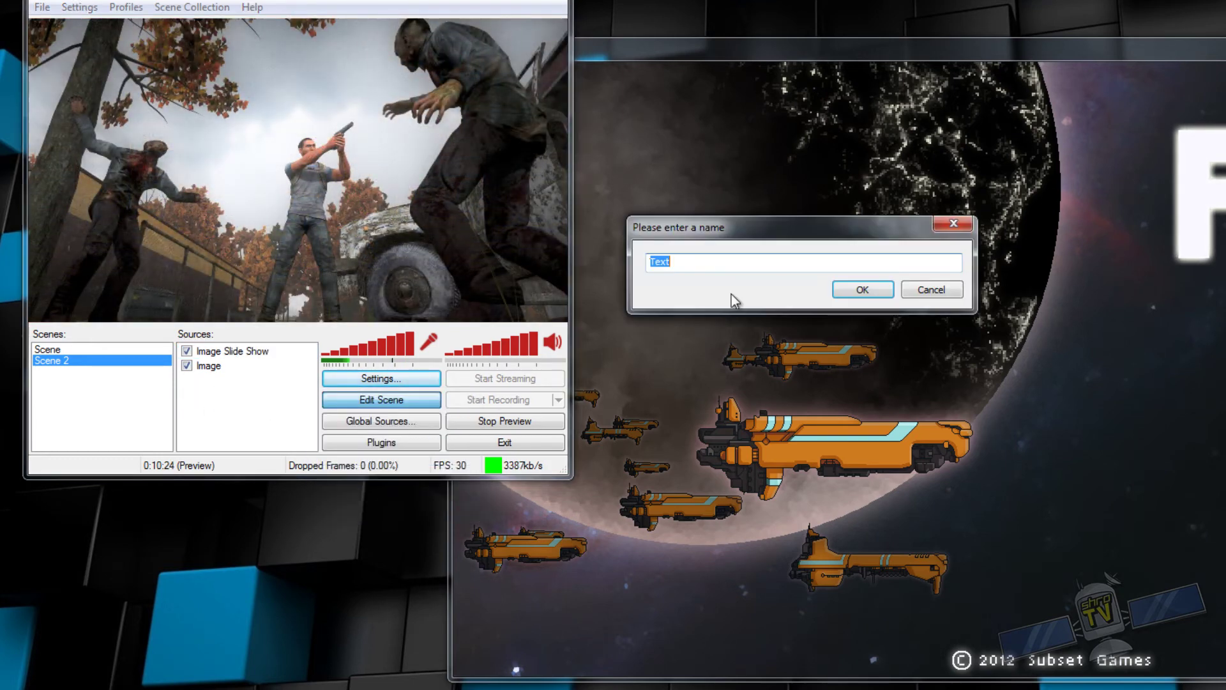
click(859, 288)
text(b)
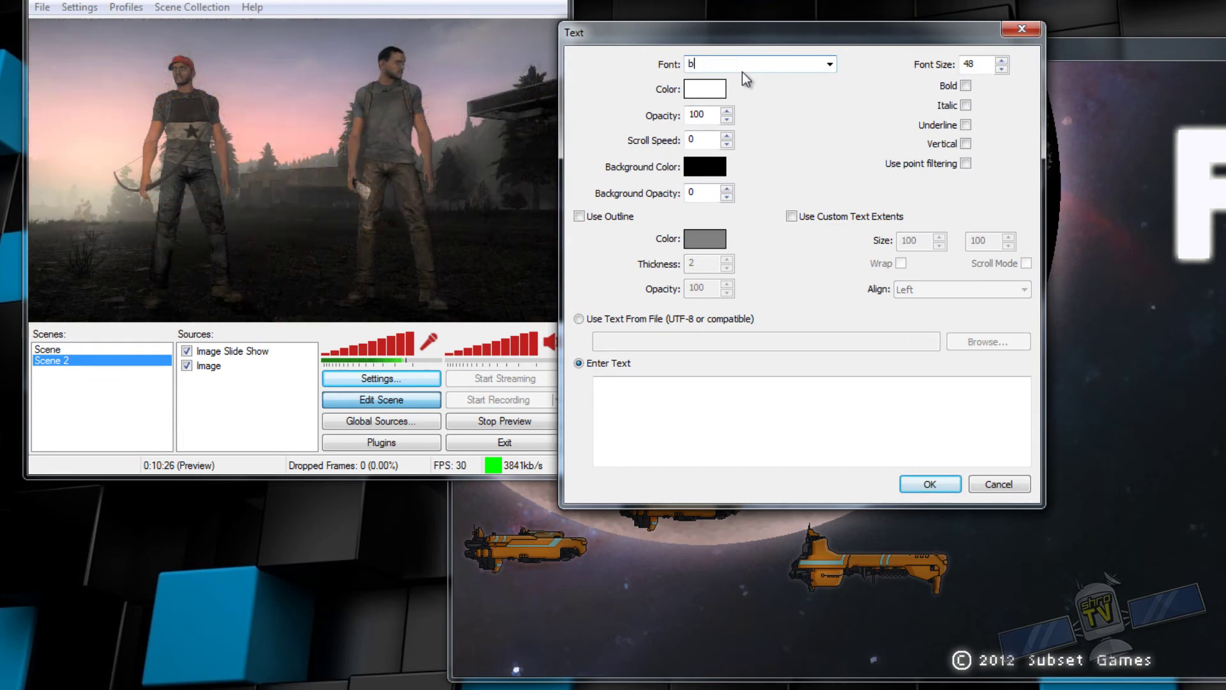
text(e)
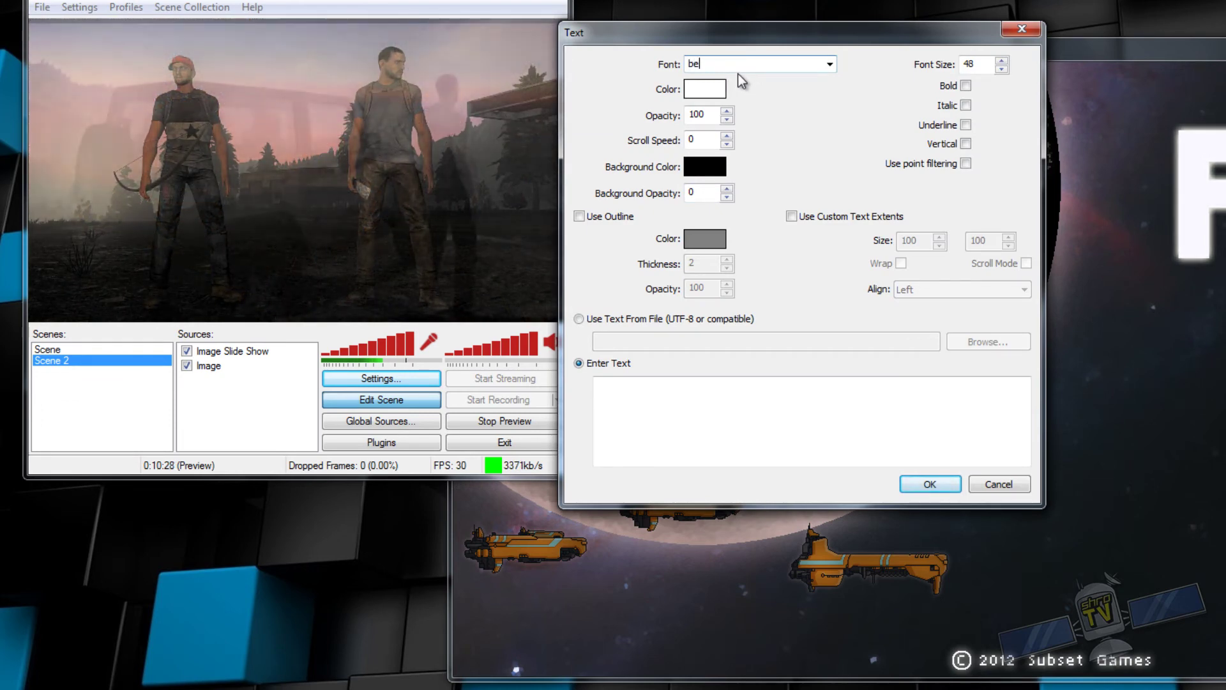
text(bas)
click(966, 105)
click(667, 380)
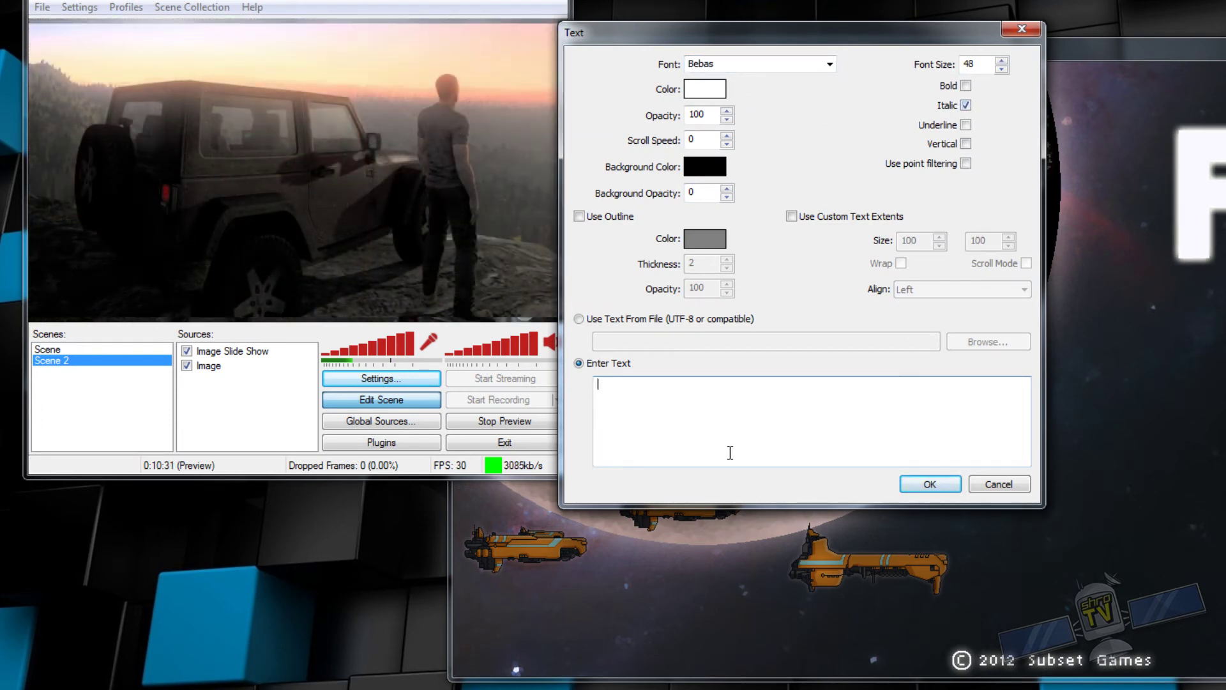
text(Stream i)
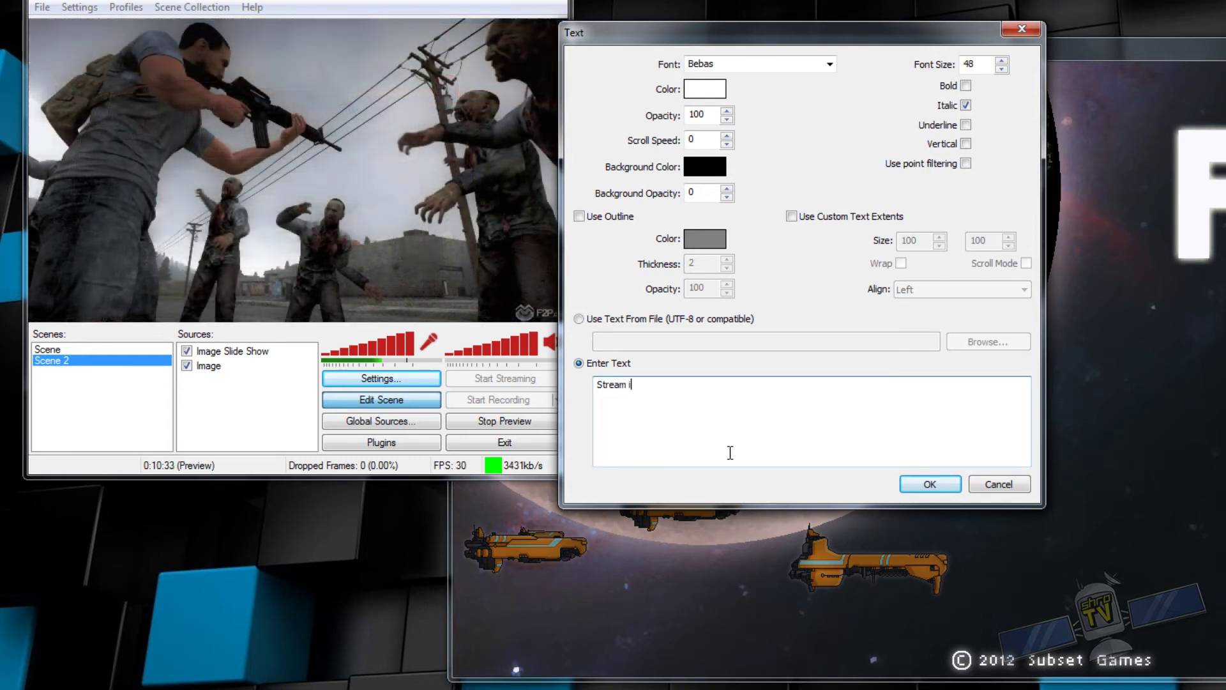
text(s starting soon!)
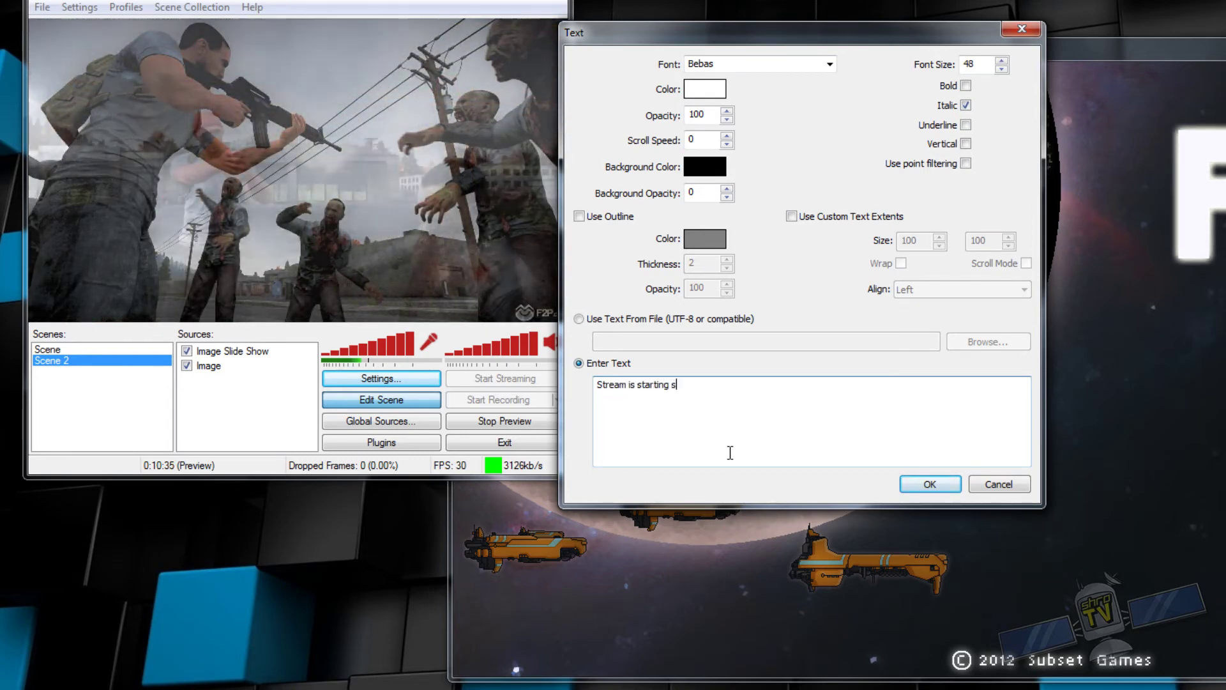
click(930, 484)
Drag the starting-soon text toward the middle and enlarge it by hand
drag(82, 25, 304, 205)
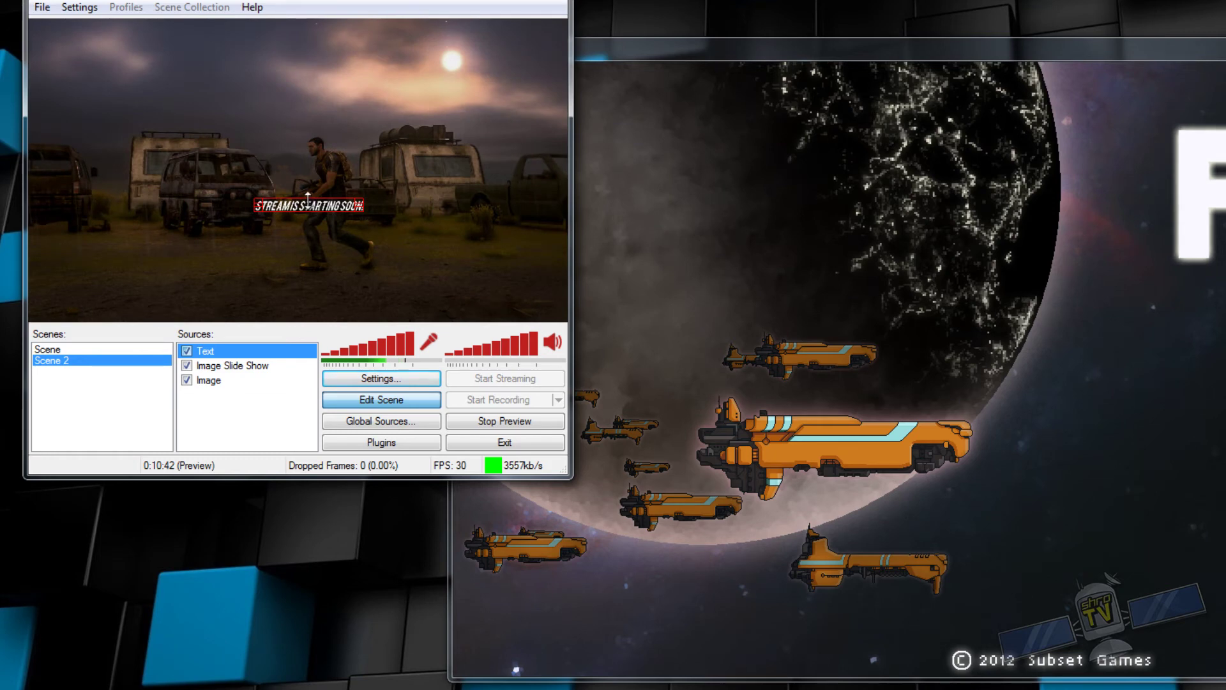
drag(307, 200, 288, 99)
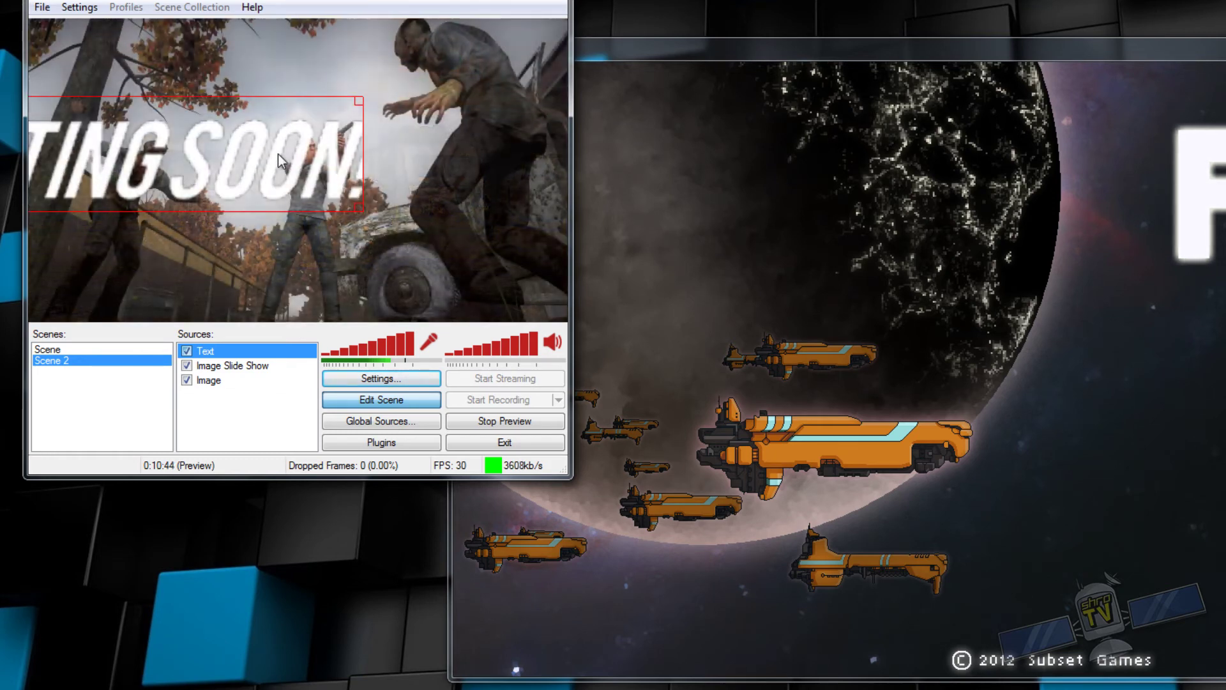
drag(230, 172, 511, 207)
drag(344, 138, 344, 51)
drag(256, 174, 327, 208)
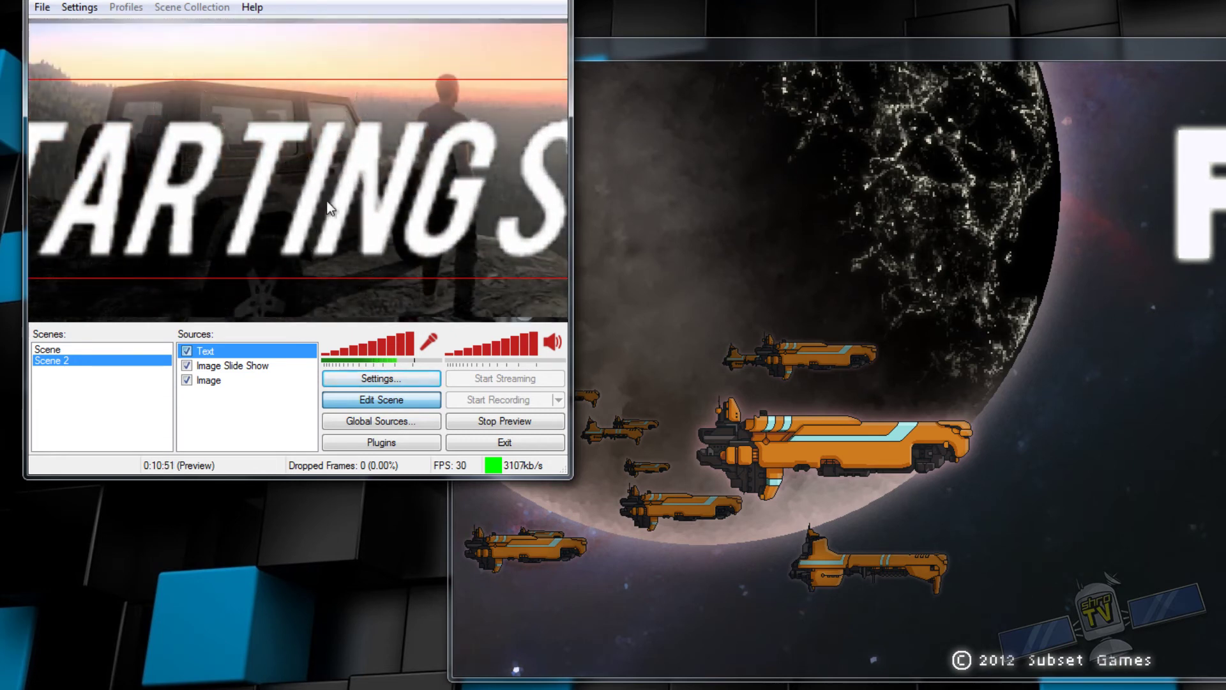
Reset the text to its original size, center it, and lower it slightly
right_click(237, 352)
mouse_move(316, 409)
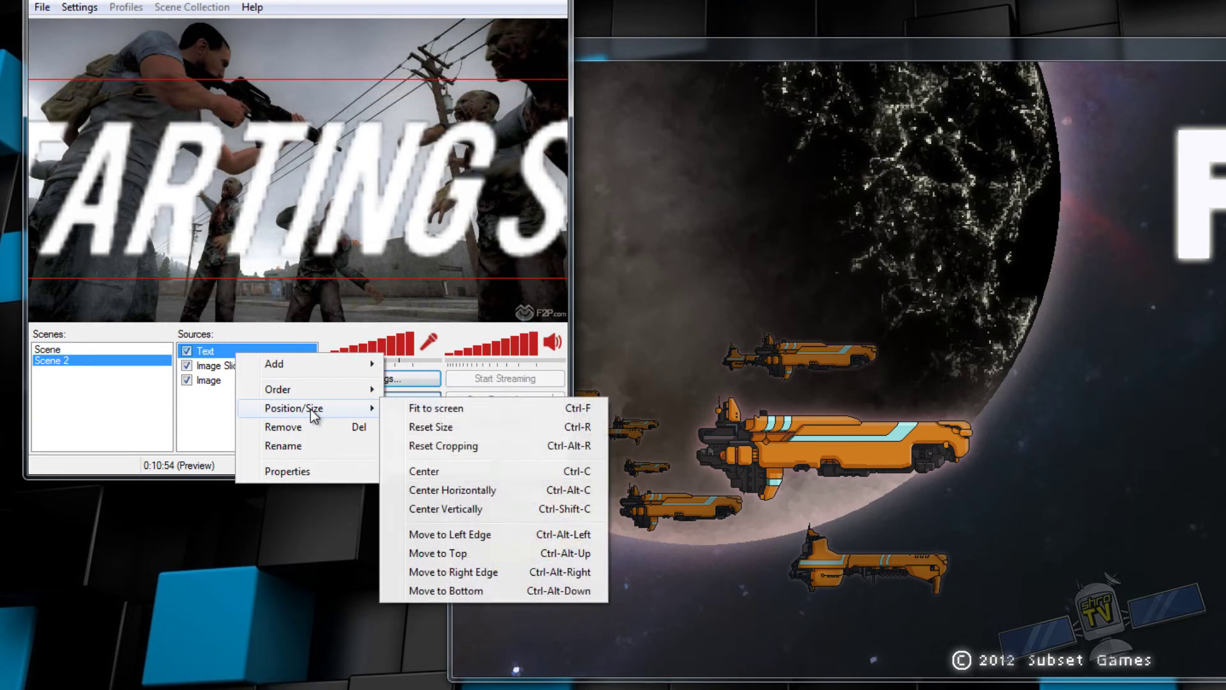
click(462, 427)
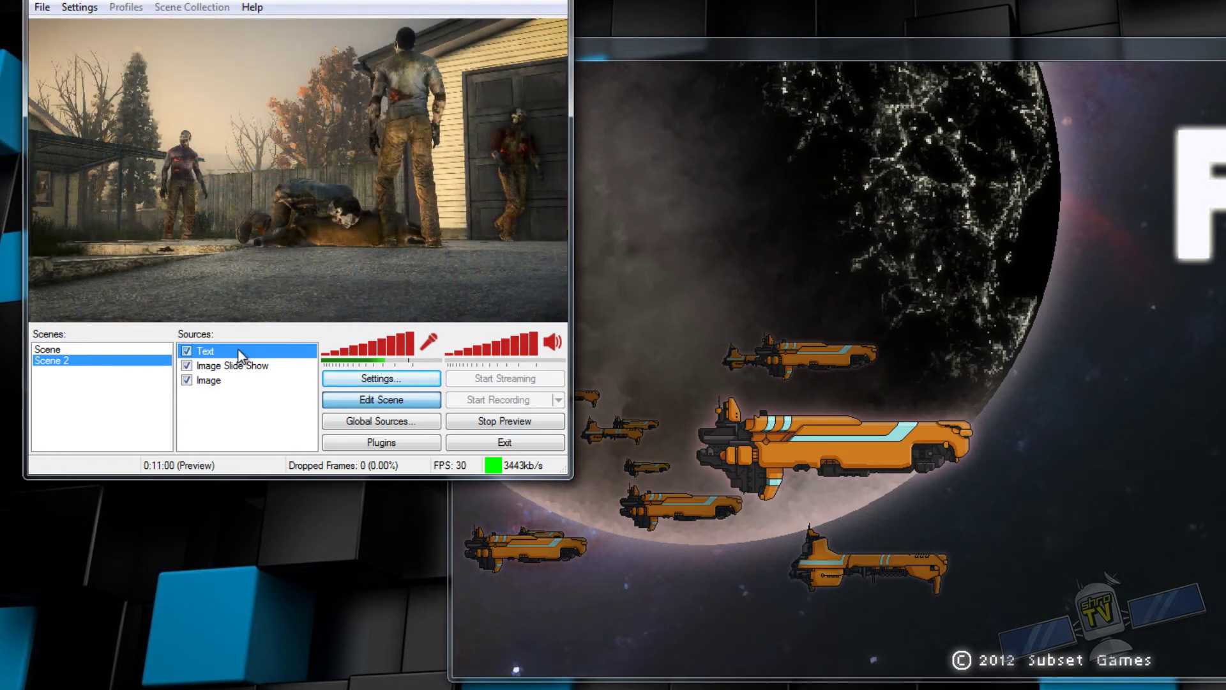
right_click(239, 351)
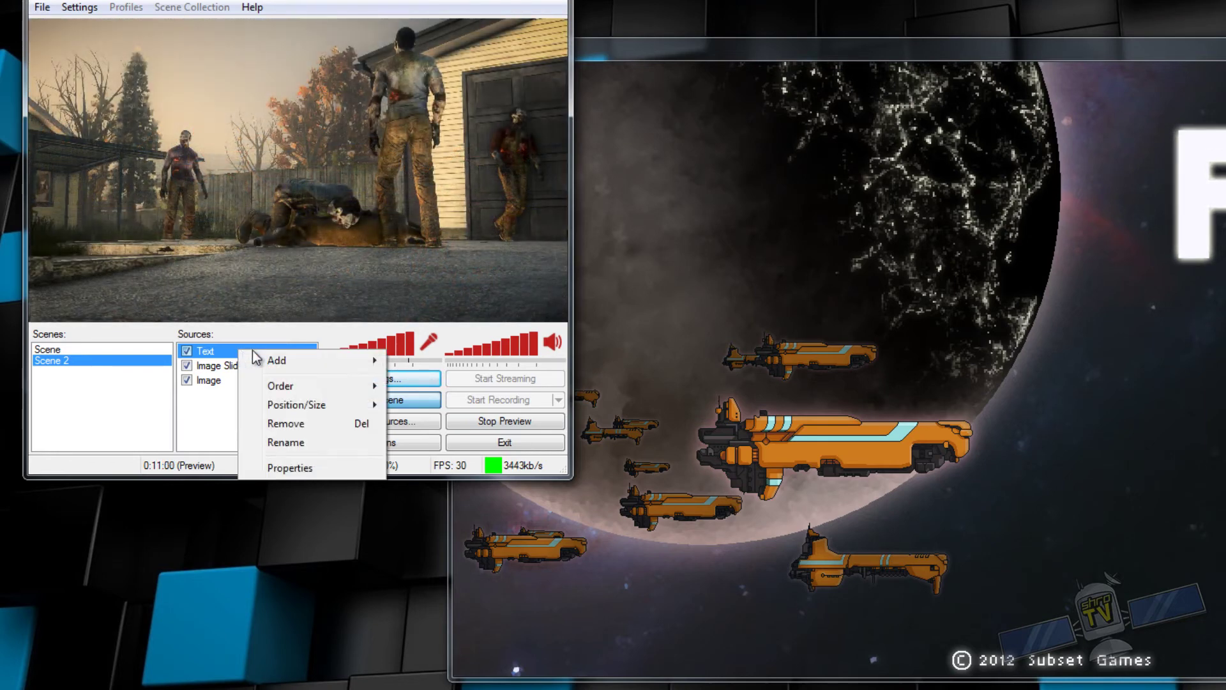
mouse_move(315, 412)
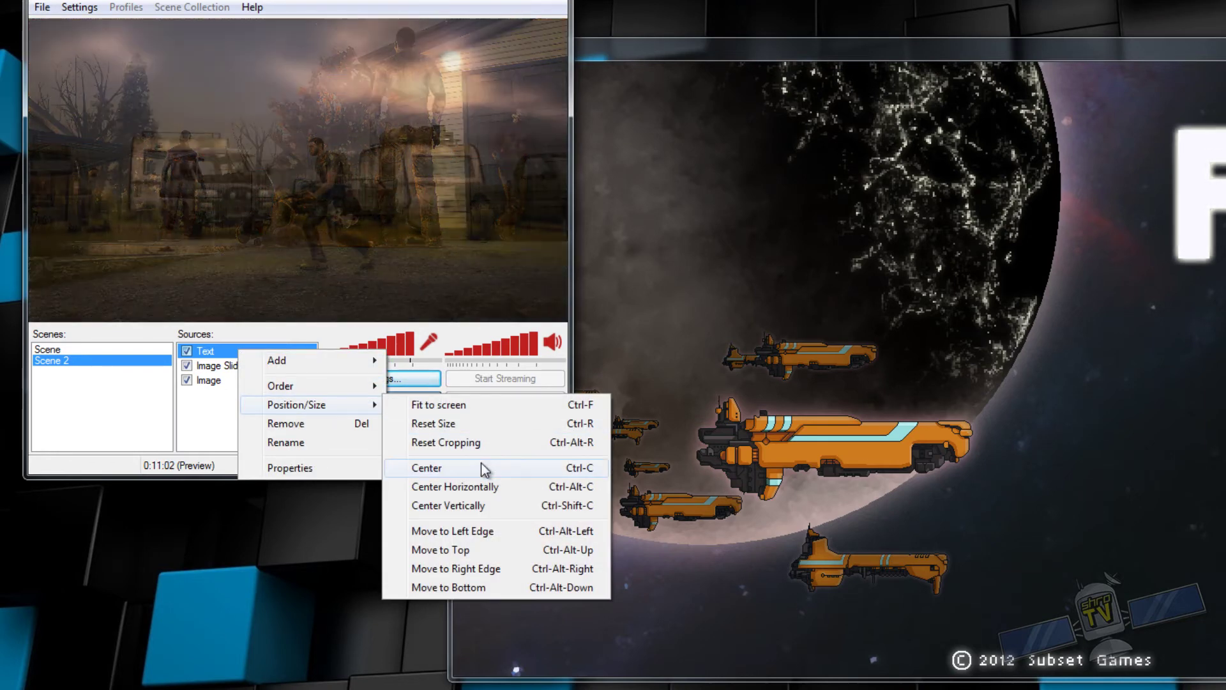
click(481, 462)
drag(295, 171, 298, 187)
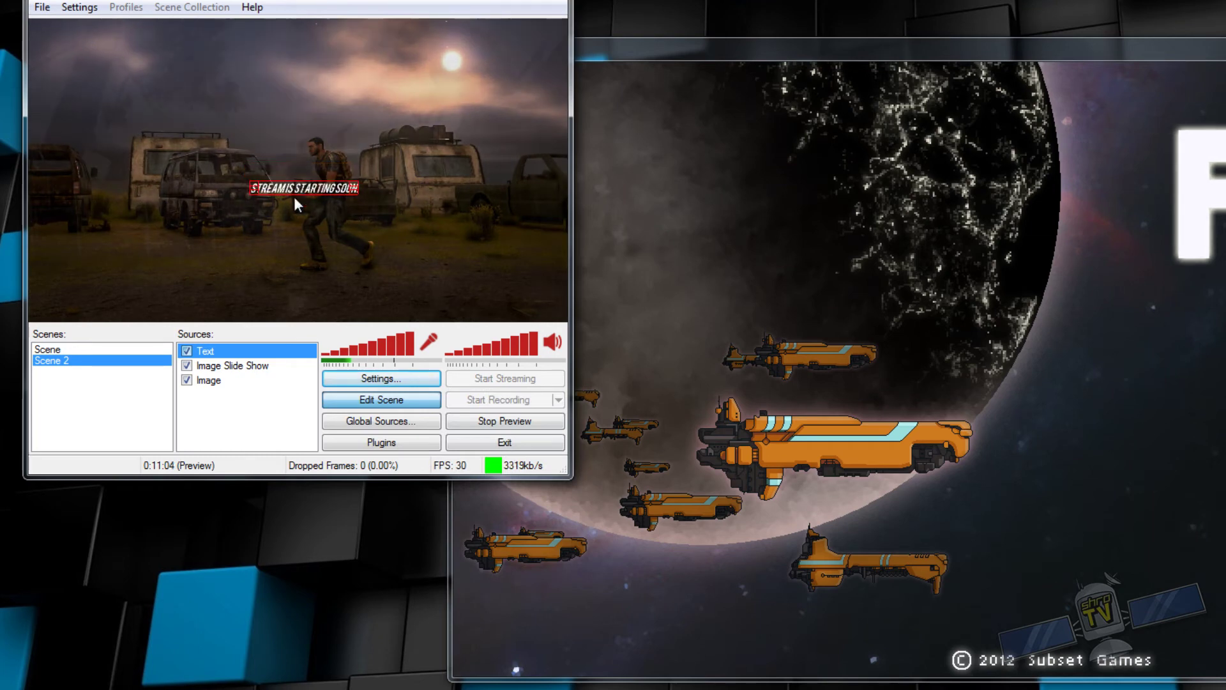
Raise the text's font size to 148 and shift the enlarged text left
right_click(239, 351)
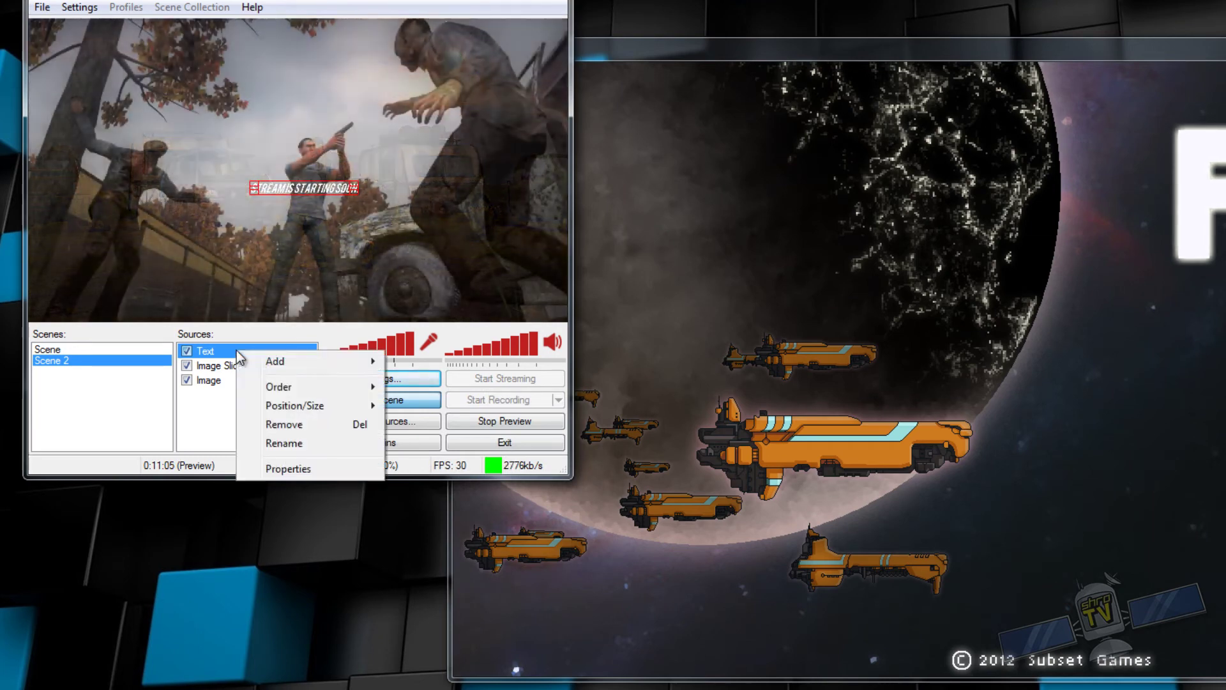
click(288, 469)
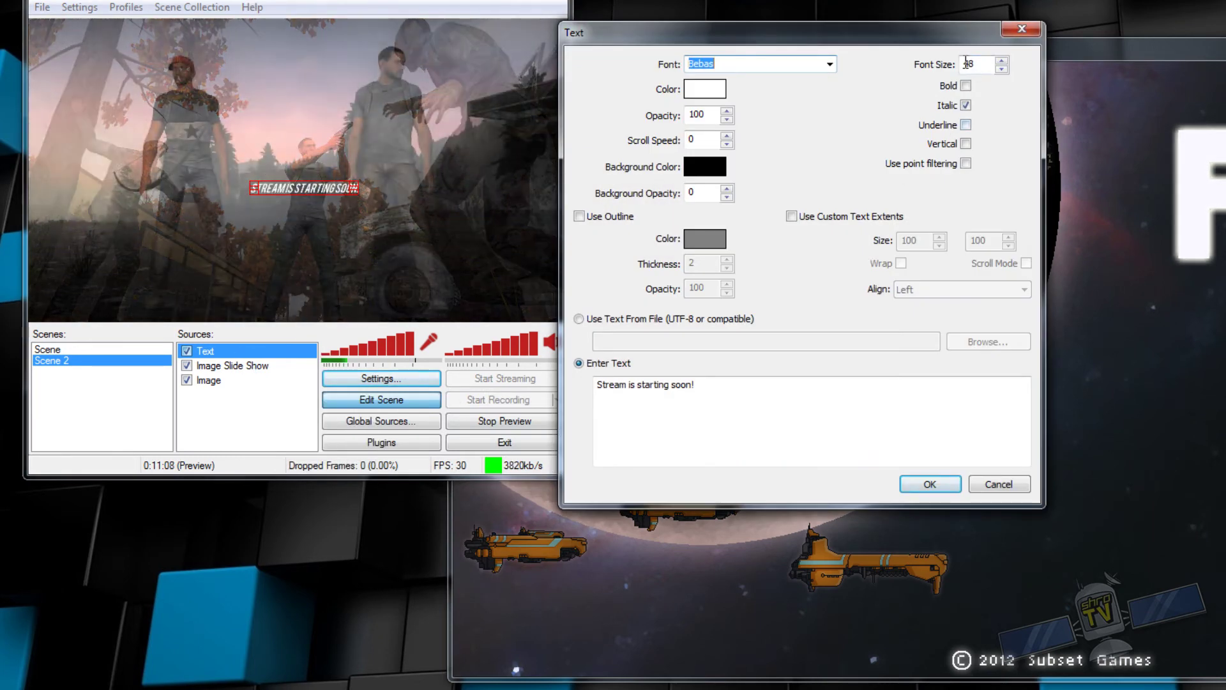
click(967, 63)
text(1)
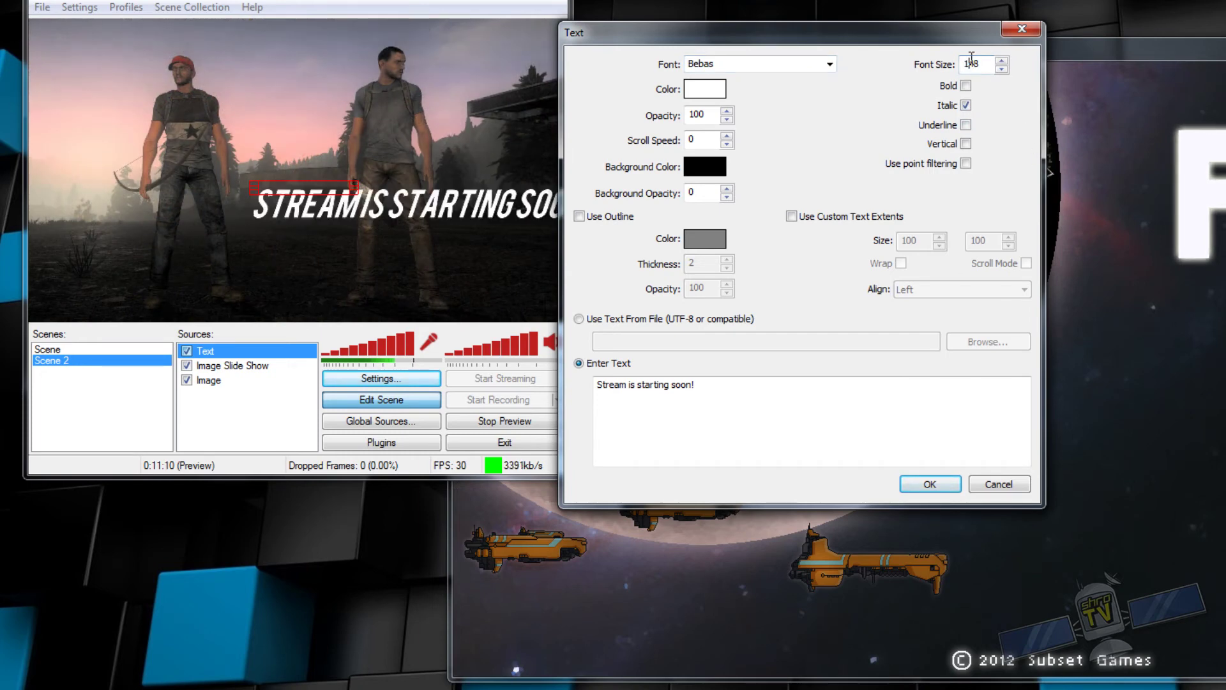
click(931, 485)
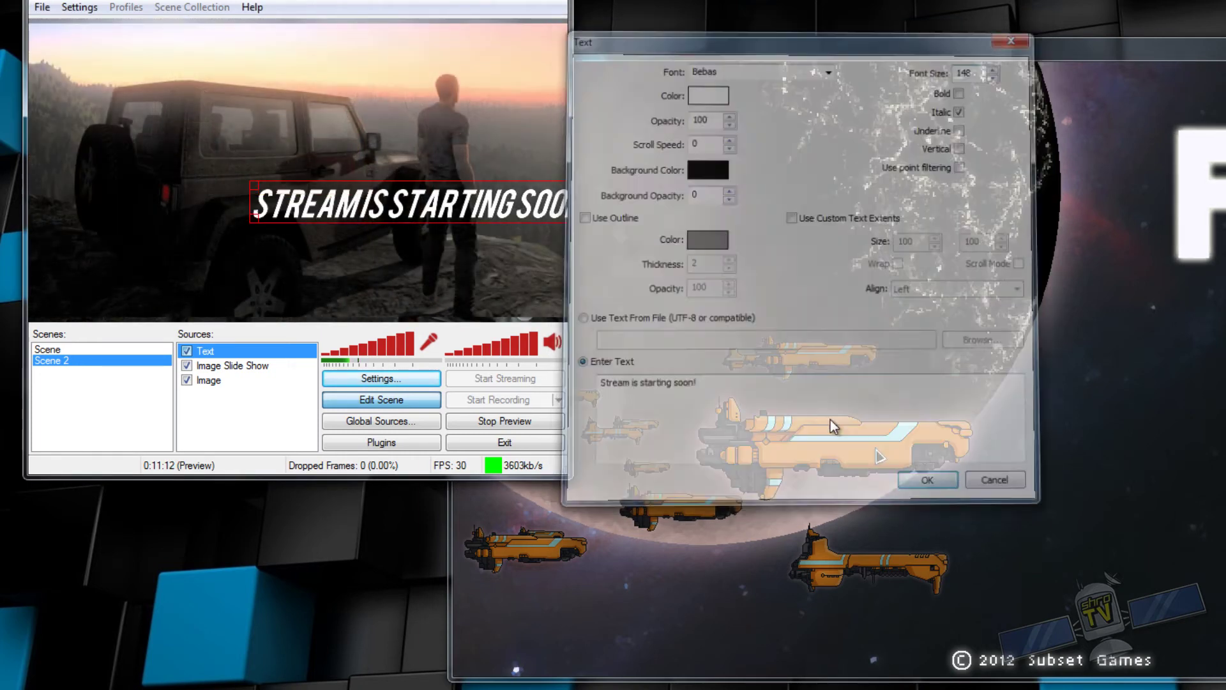
drag(462, 214, 325, 221)
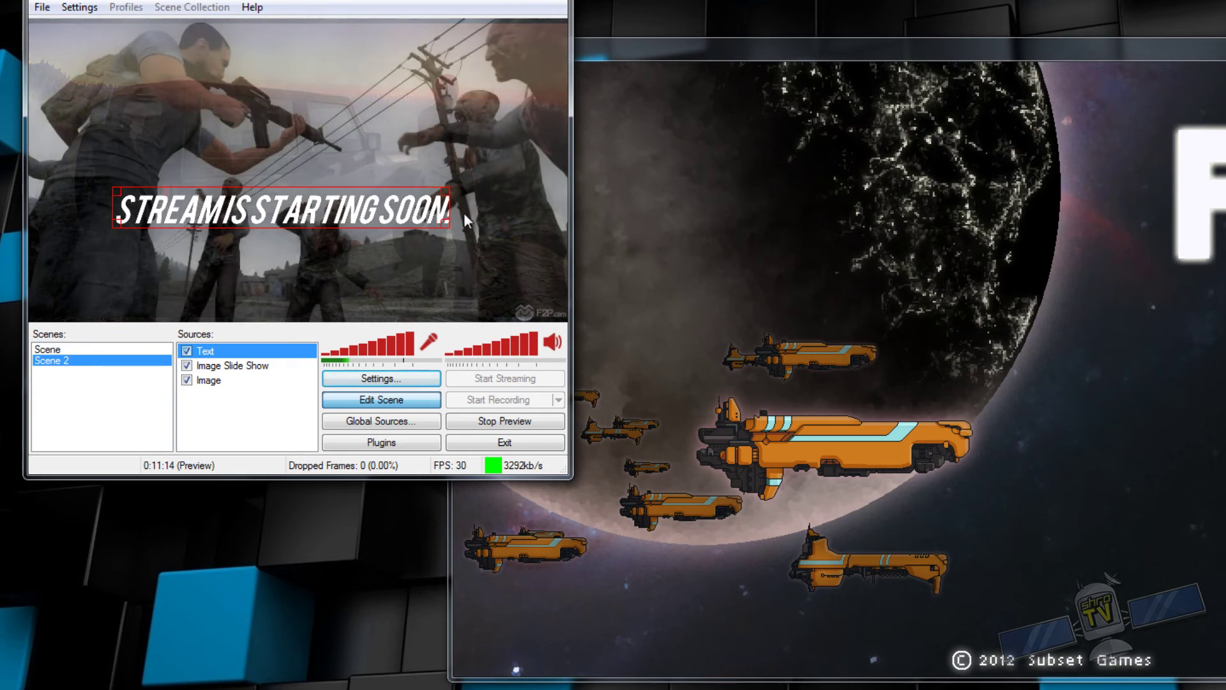
Turn off italic and add a black outline of thickness 14 to the message
right_click(227, 350)
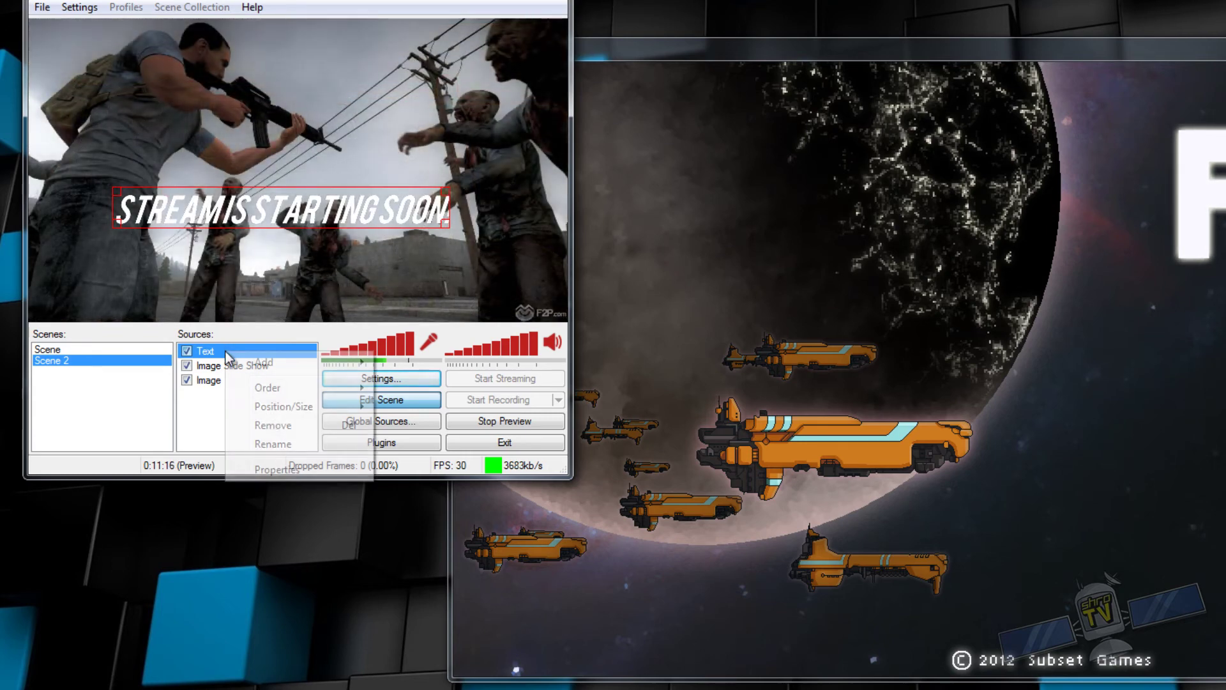
click(274, 473)
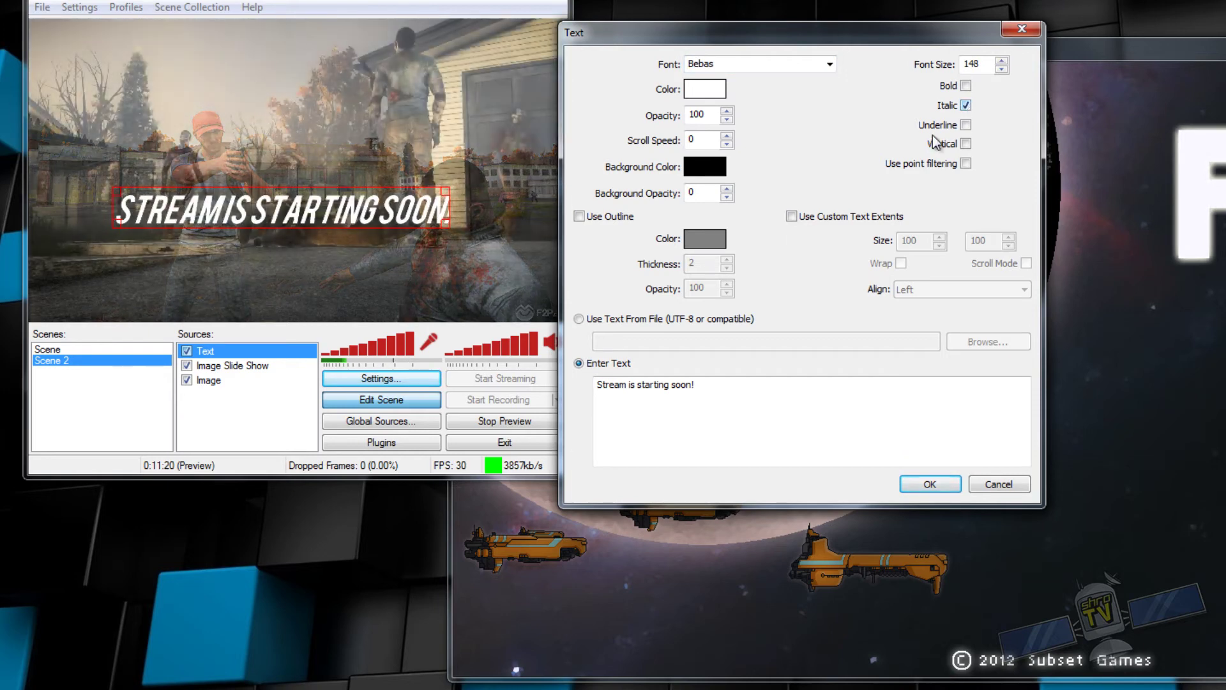
click(727, 388)
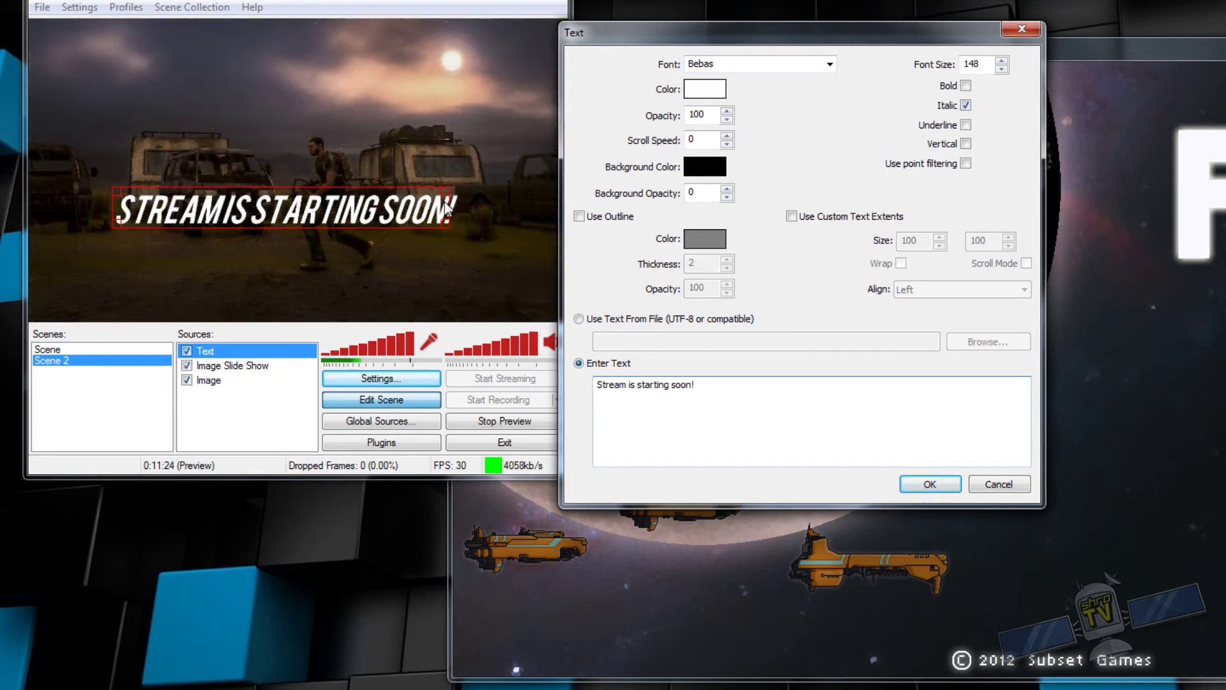
click(931, 485)
right_click(232, 356)
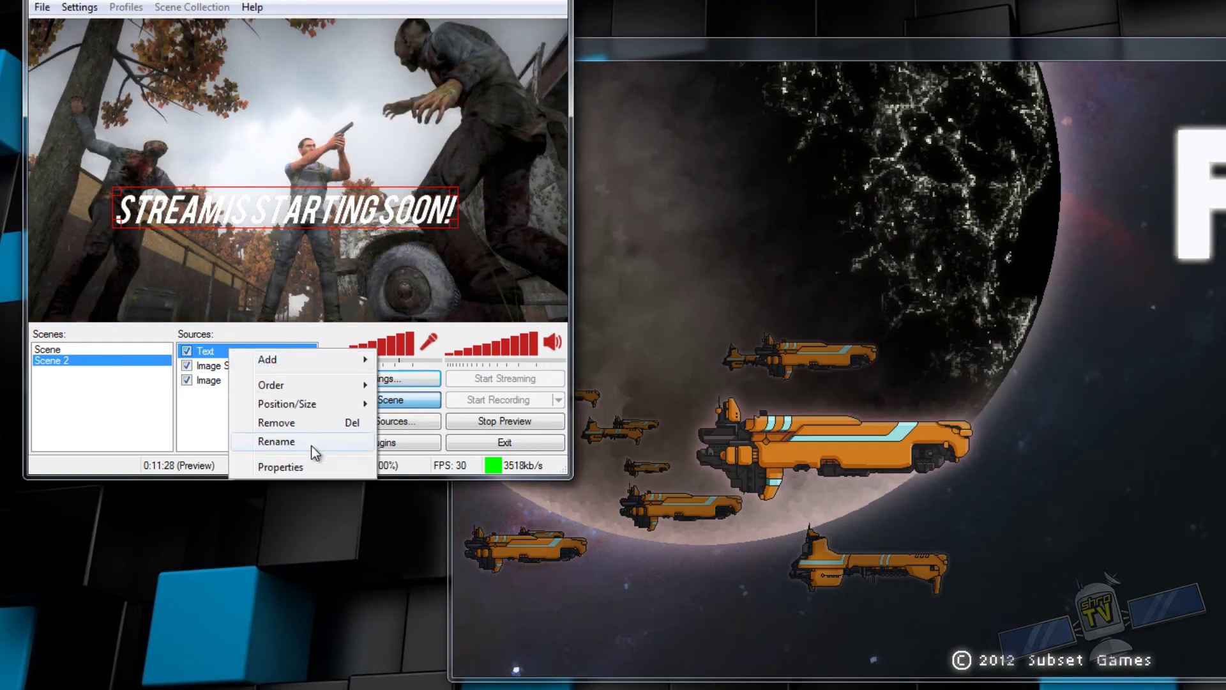
click(288, 465)
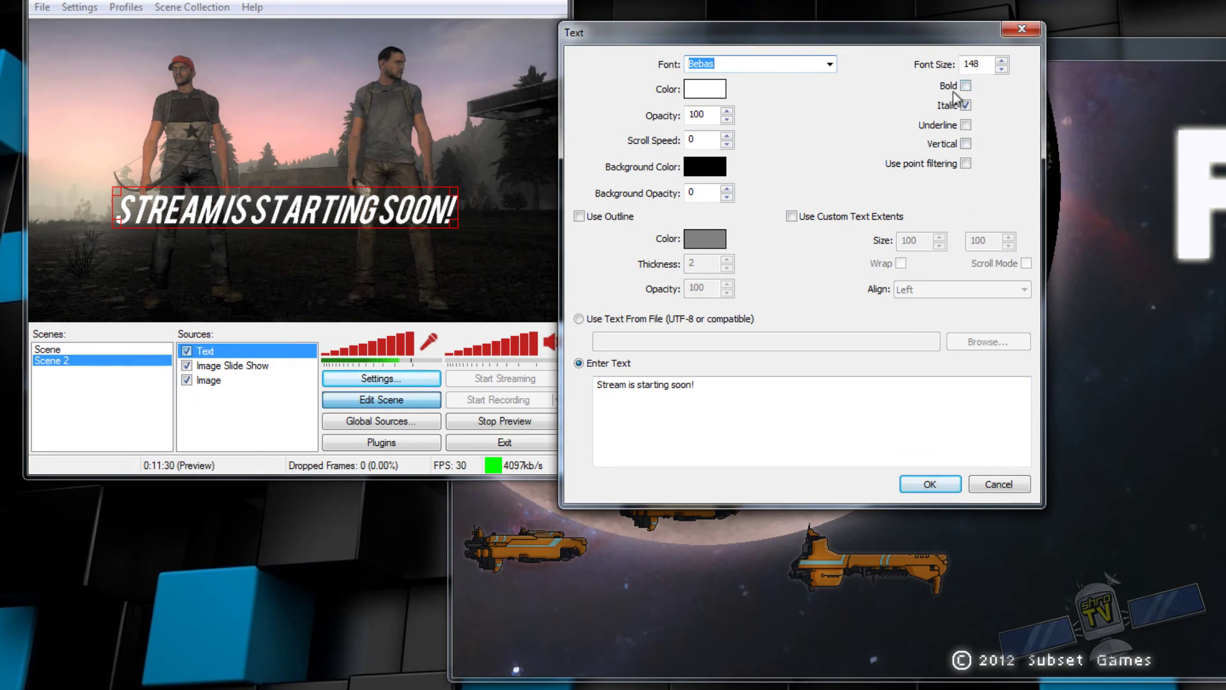
click(965, 106)
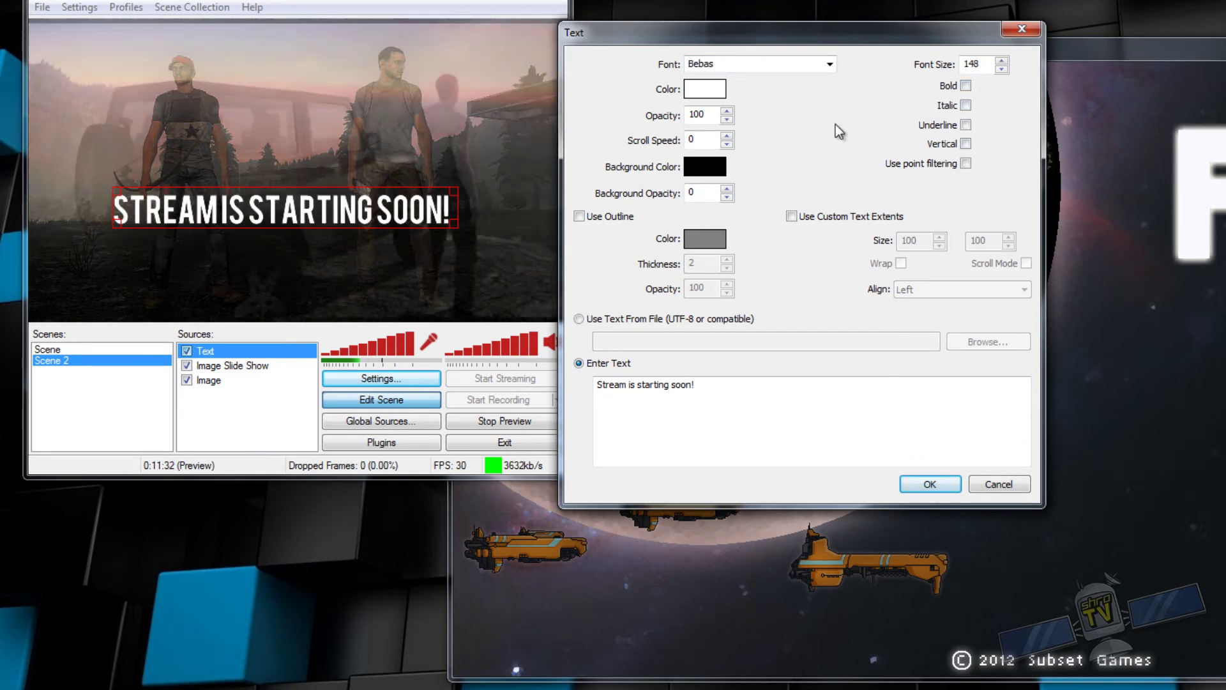
click(578, 215)
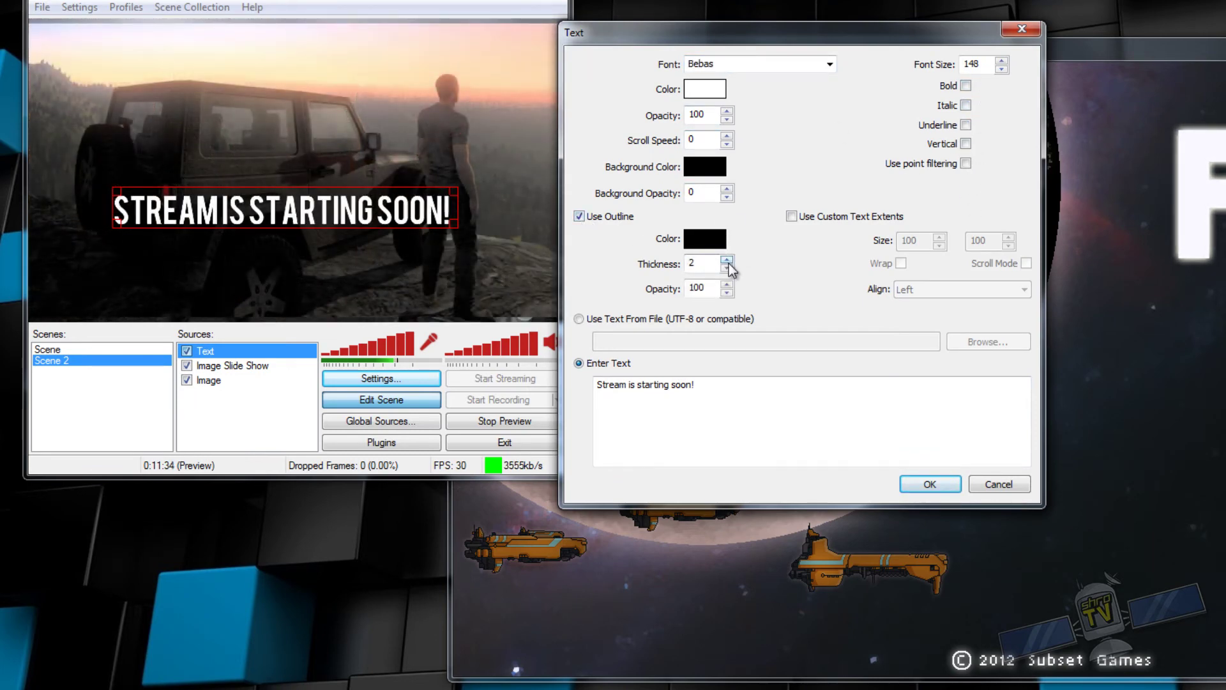
click(727, 260)
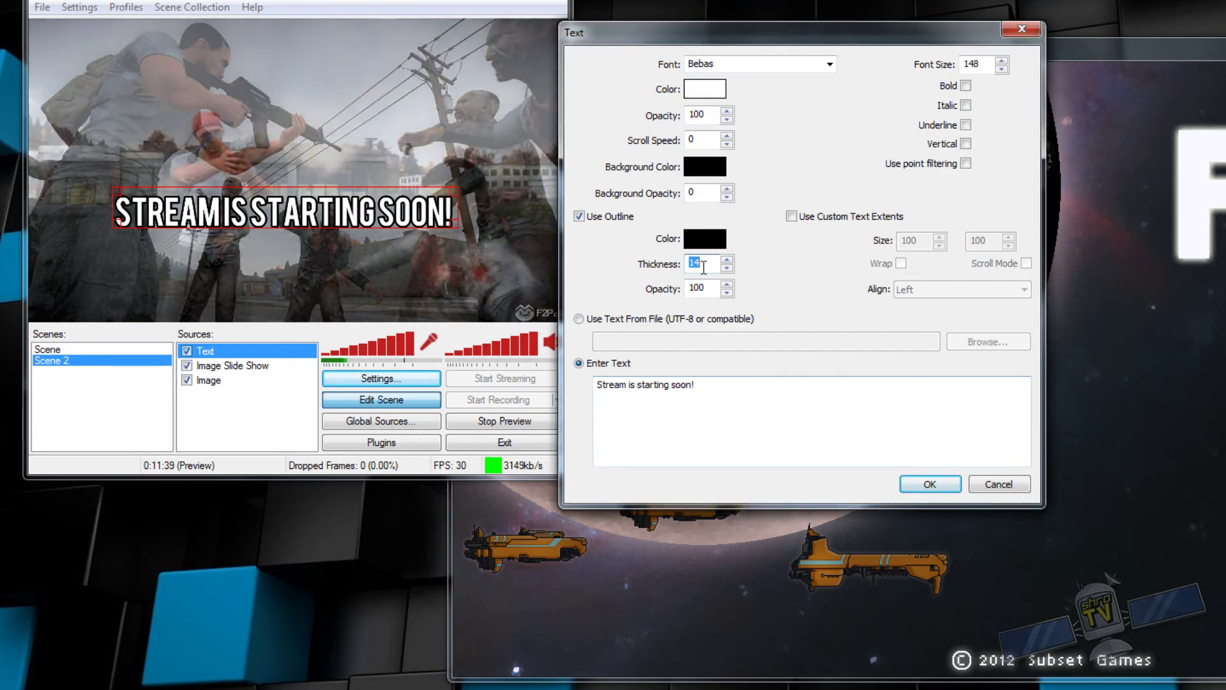
Enable custom text extents with a 400 by 150 box and apply
click(792, 216)
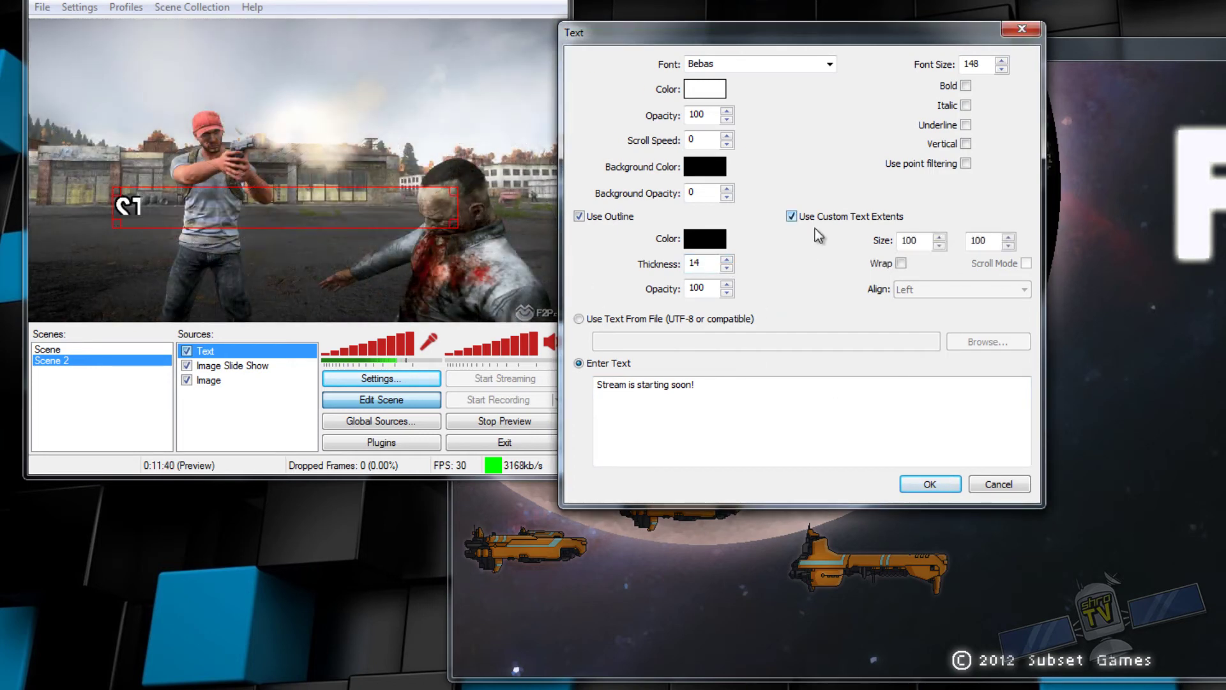
drag(989, 241, 964, 243)
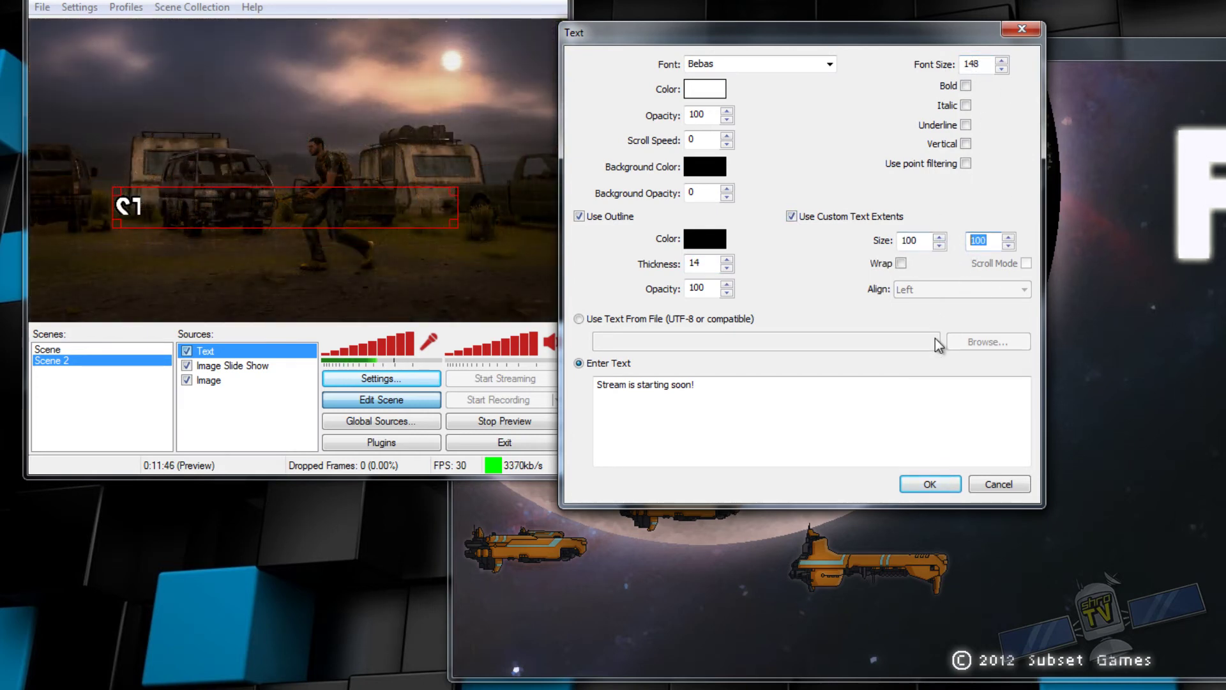
text(15)
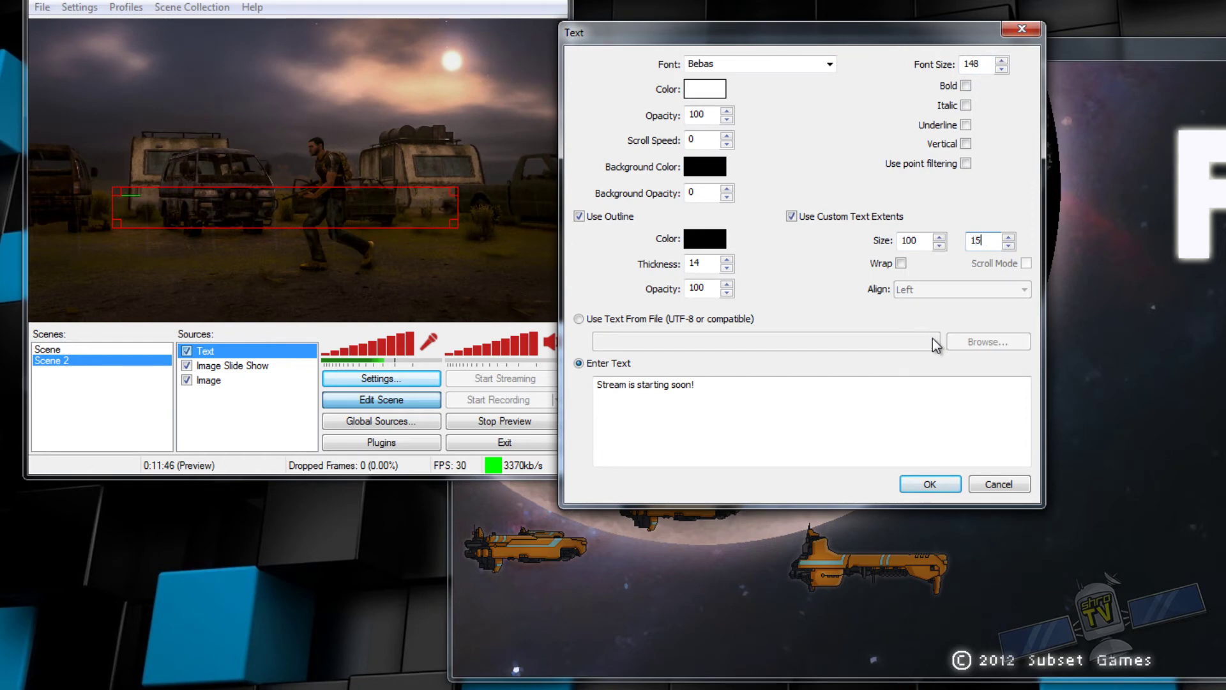
text(0)
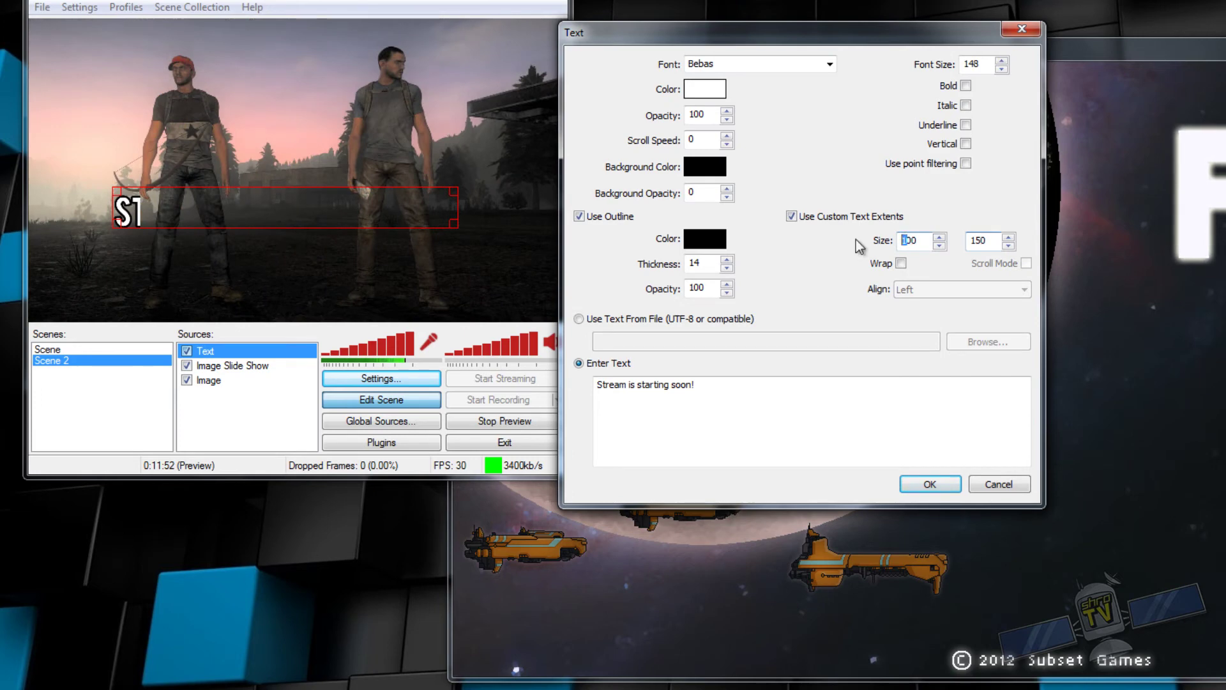
text(4)
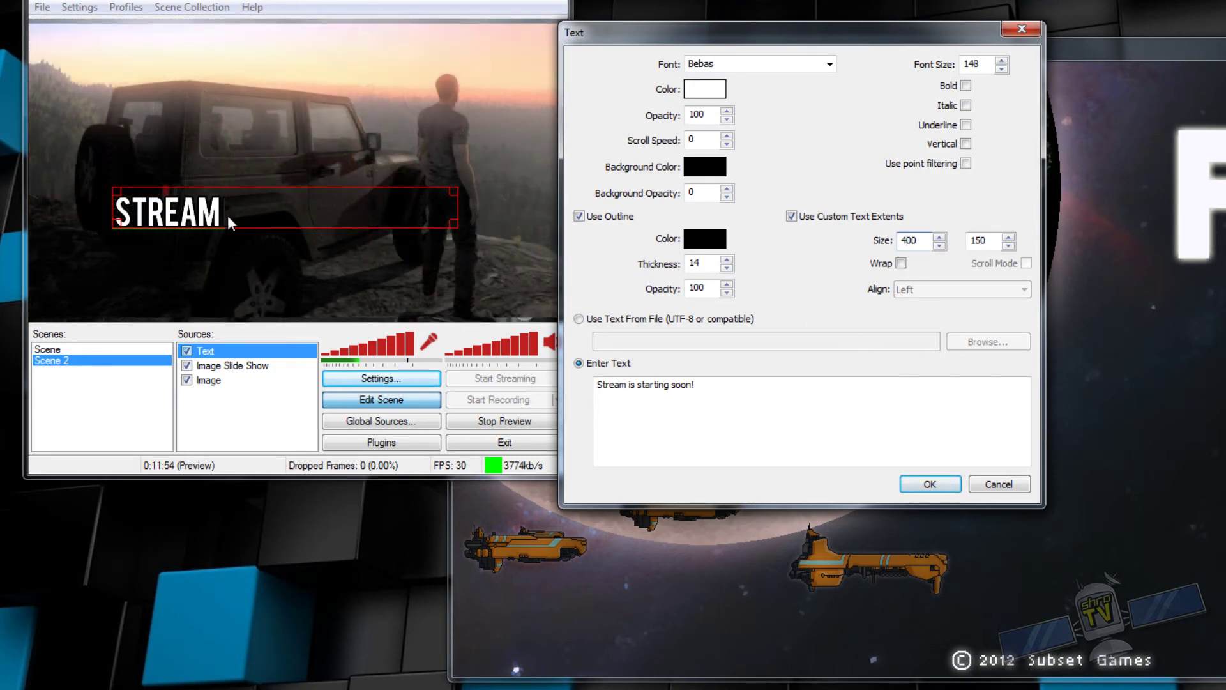
click(931, 485)
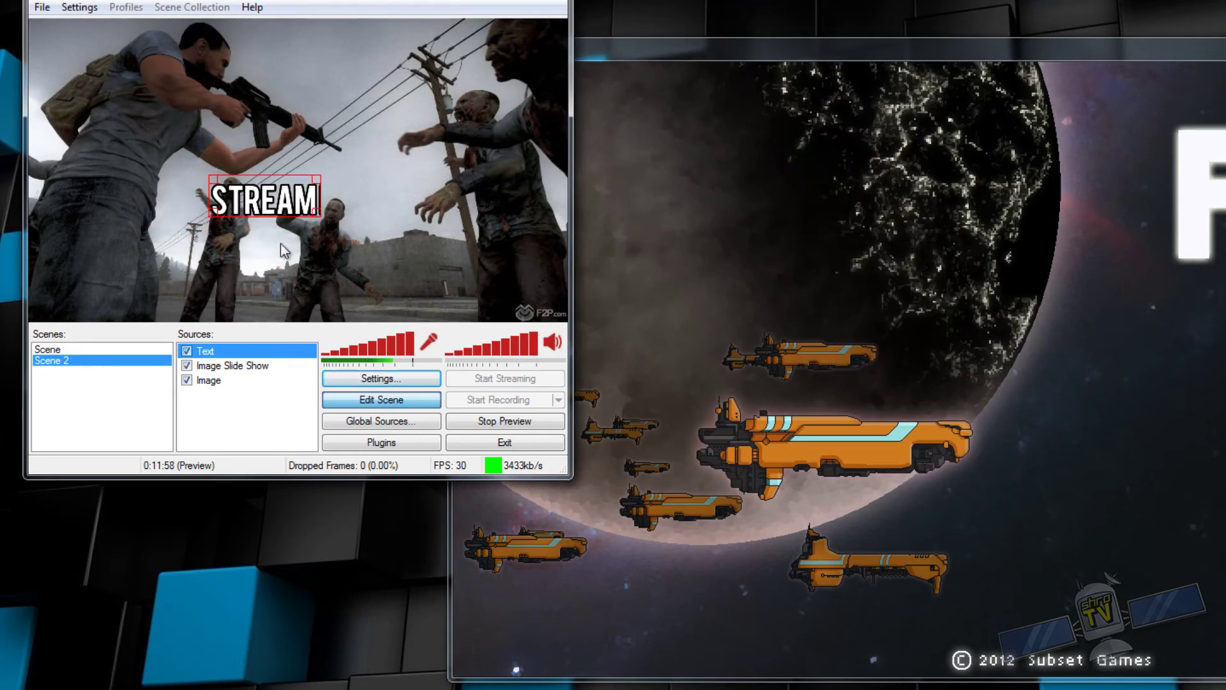
Set the starting-soon text's scroll speed to 60 in its properties
right_click(233, 351)
click(272, 471)
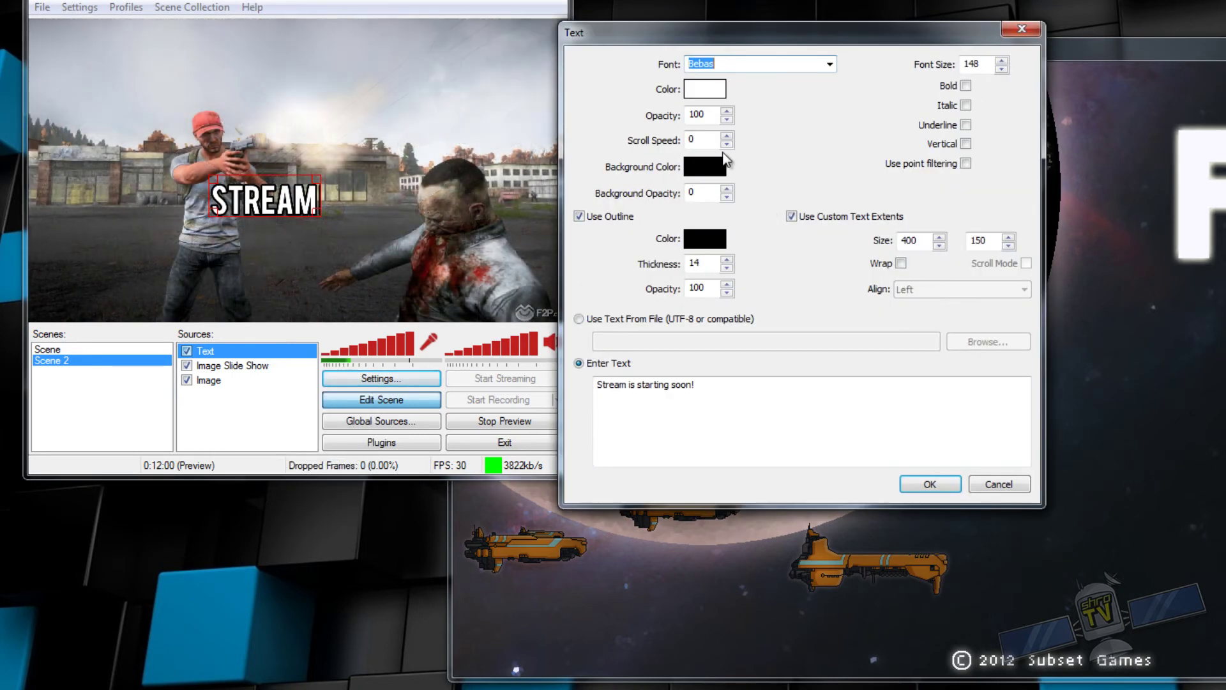
double_click(690, 140)
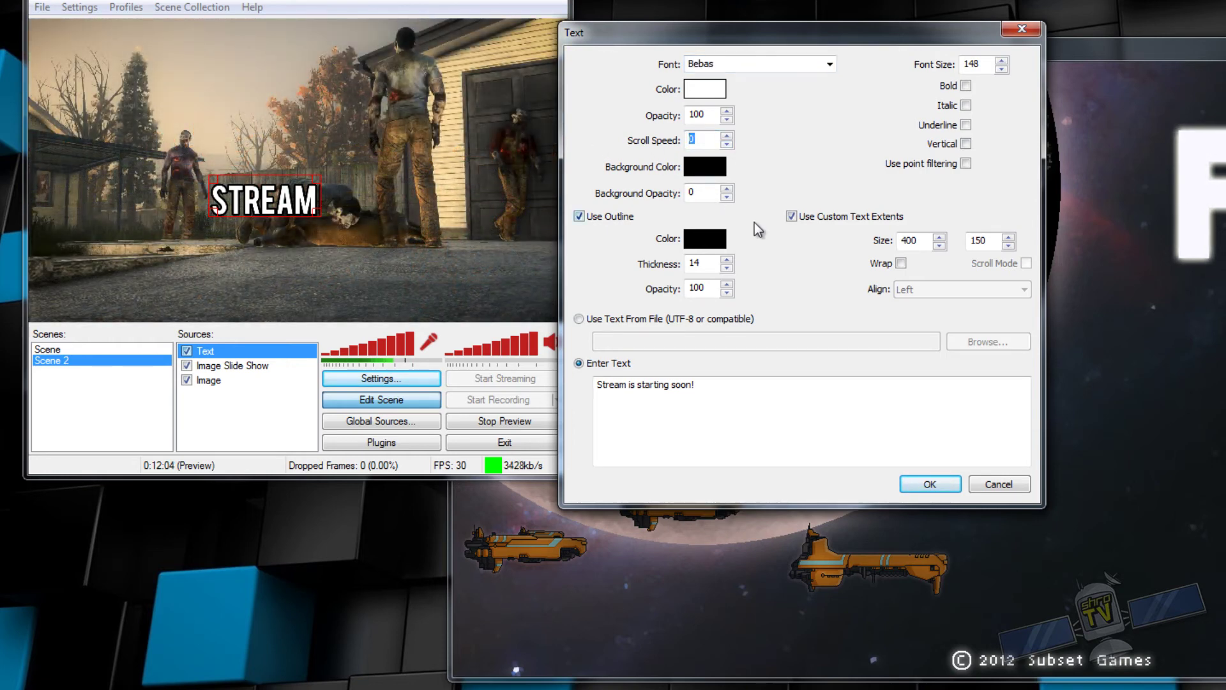
text(30)
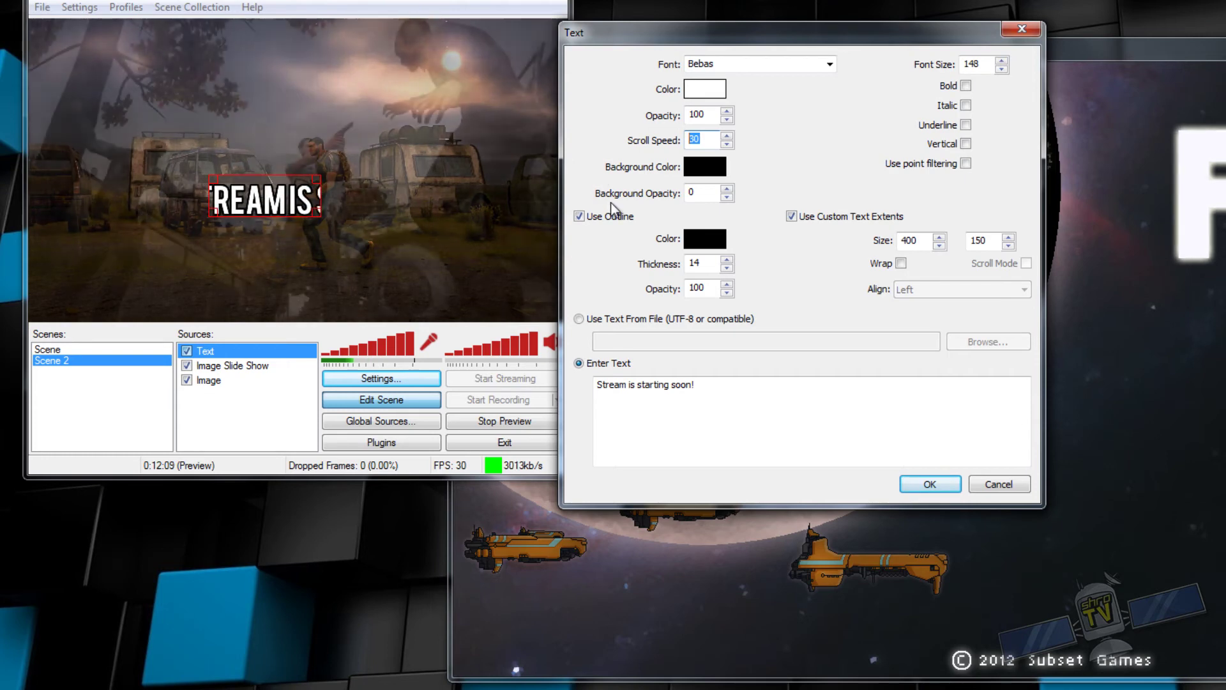
text(60)
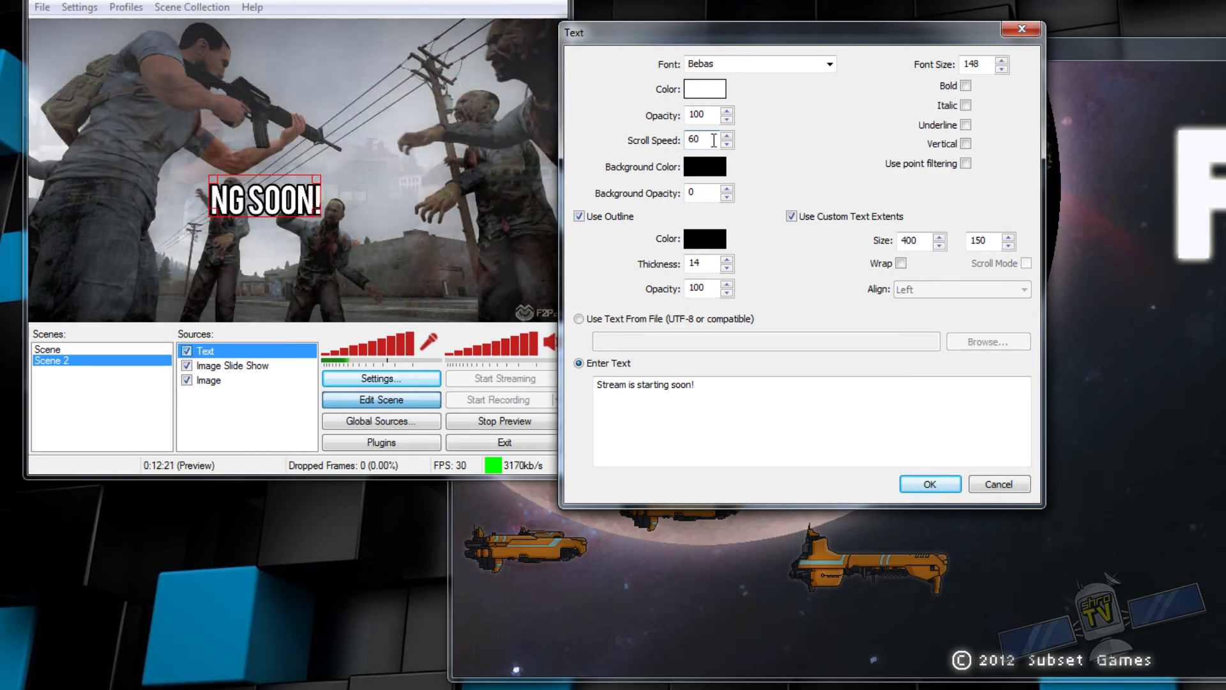
double_click(718, 141)
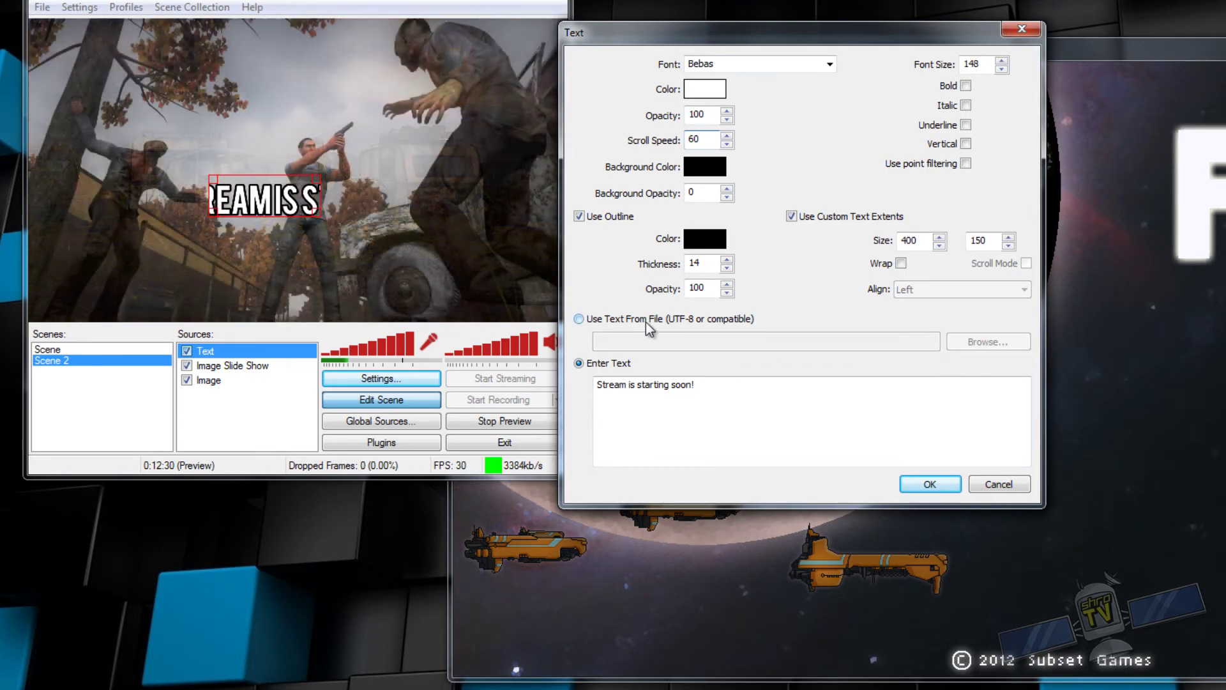
Set the message's scroll speed to 0, drop custom text extents, and nudge it slightly up
click(650, 319)
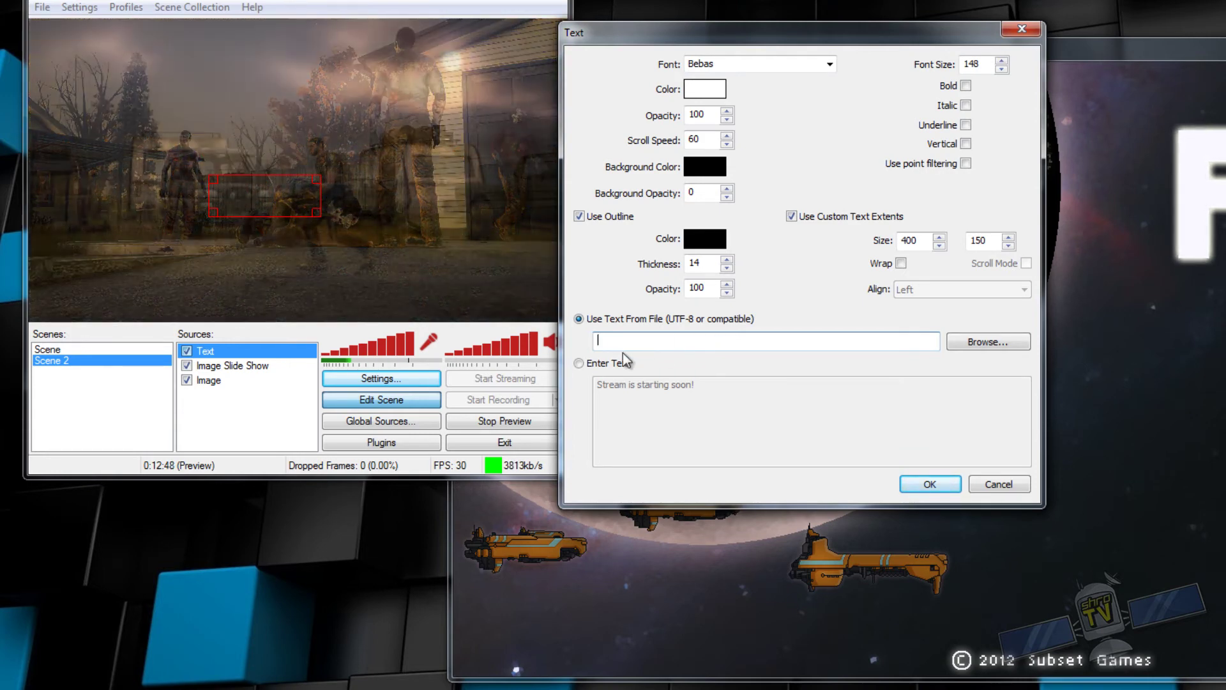
click(585, 363)
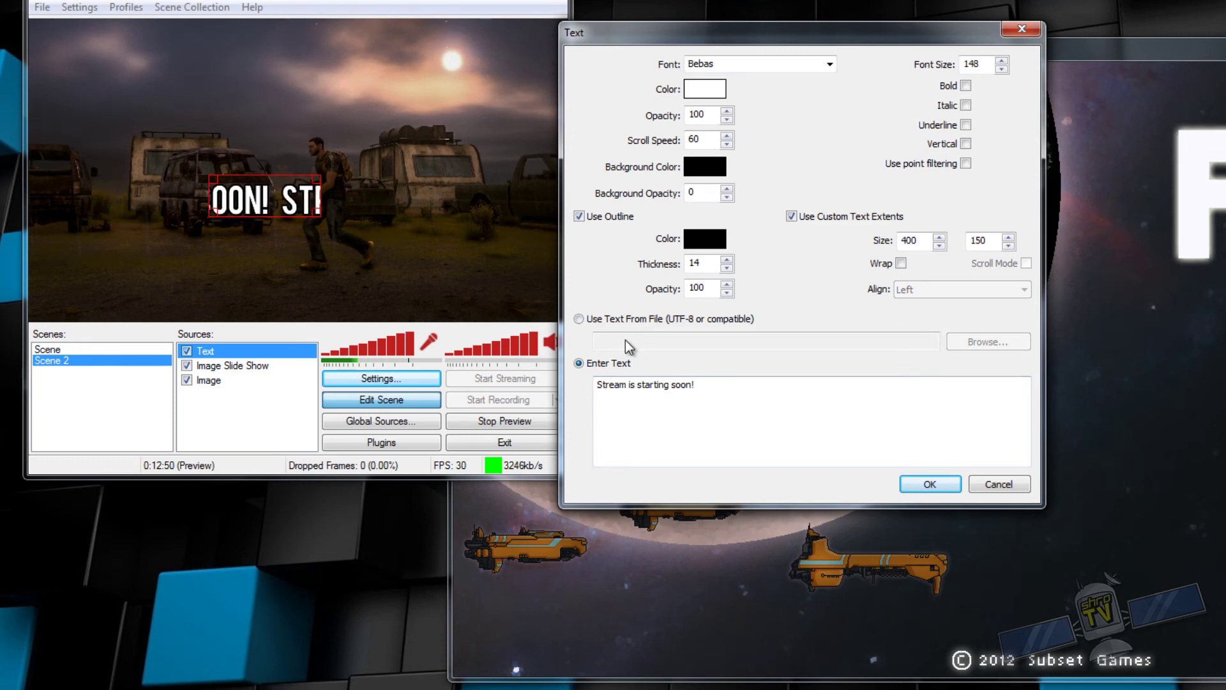
click(672, 321)
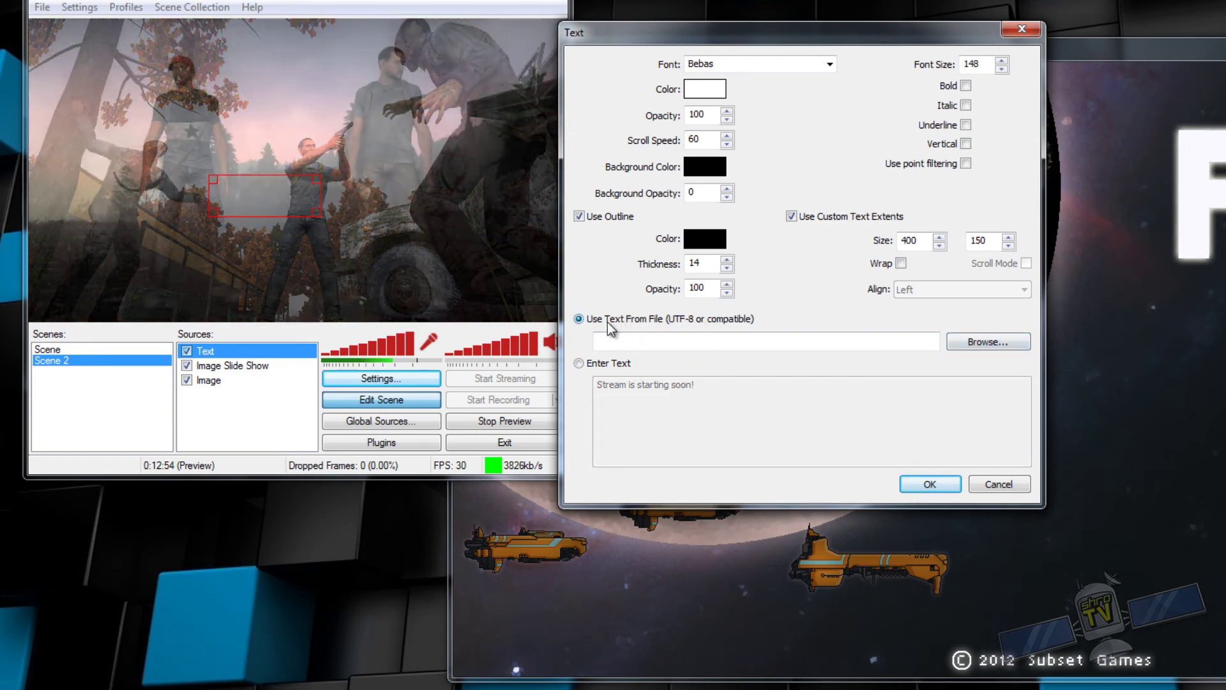
click(592, 364)
double_click(696, 140)
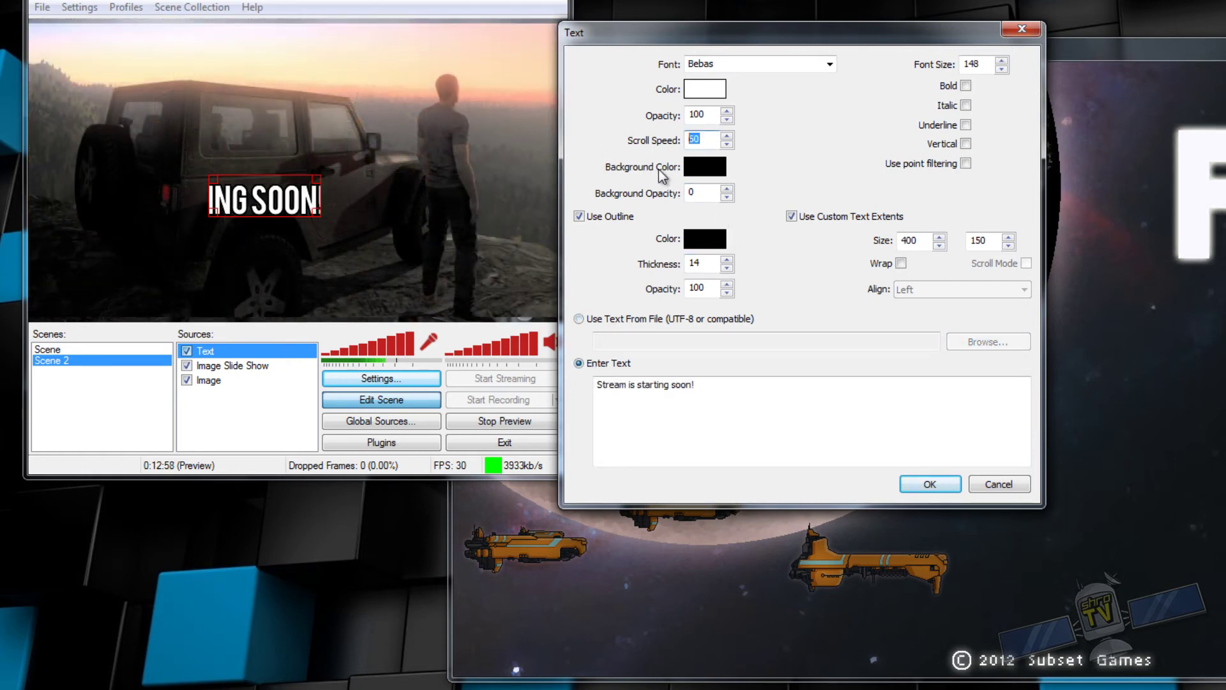
text(0)
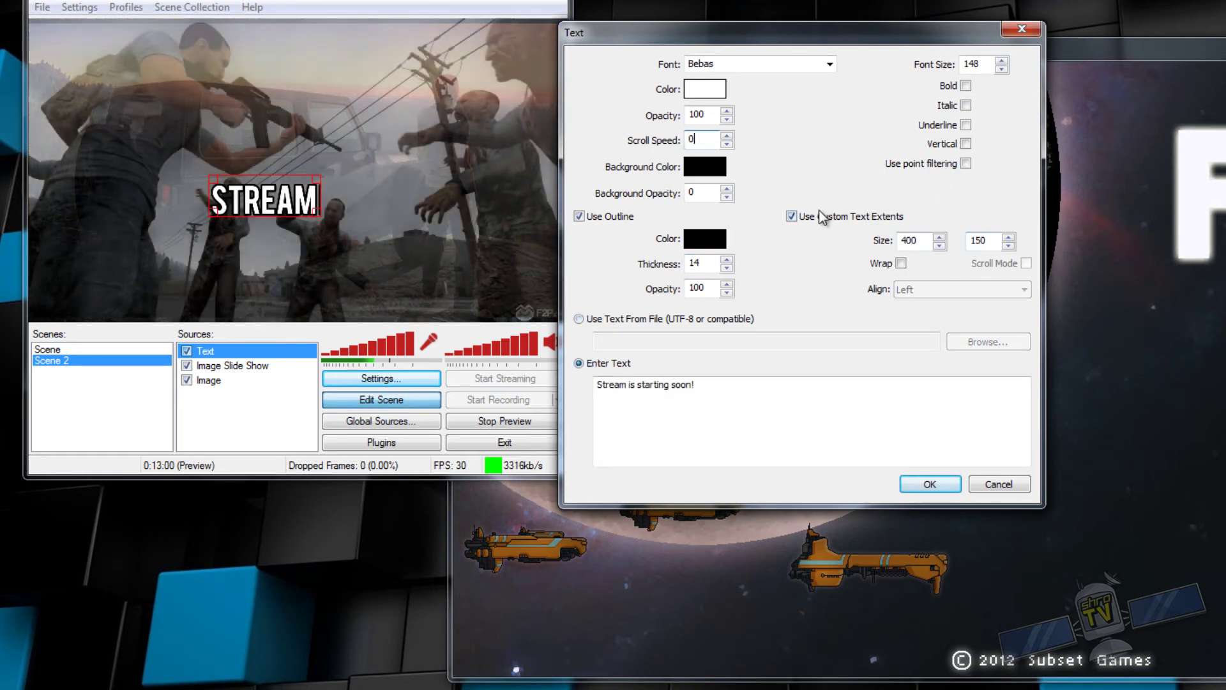
click(821, 217)
click(932, 483)
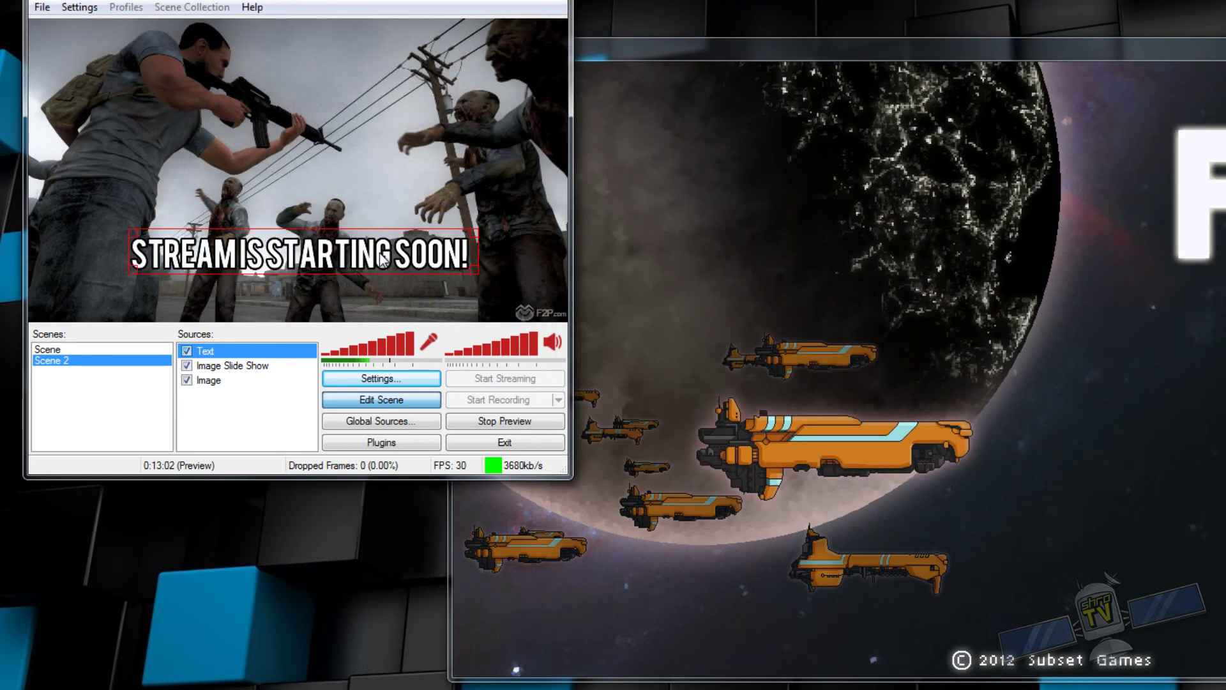
drag(382, 258, 385, 252)
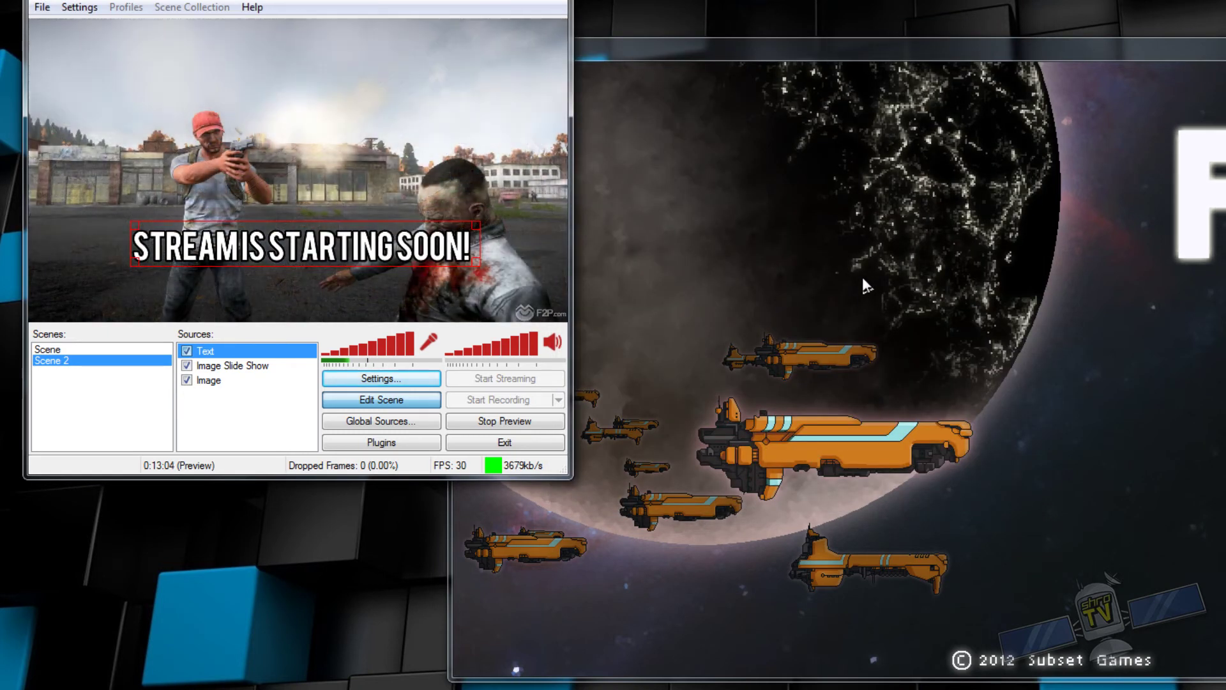
Rename Scene 2 to 'into'
right_click(75, 361)
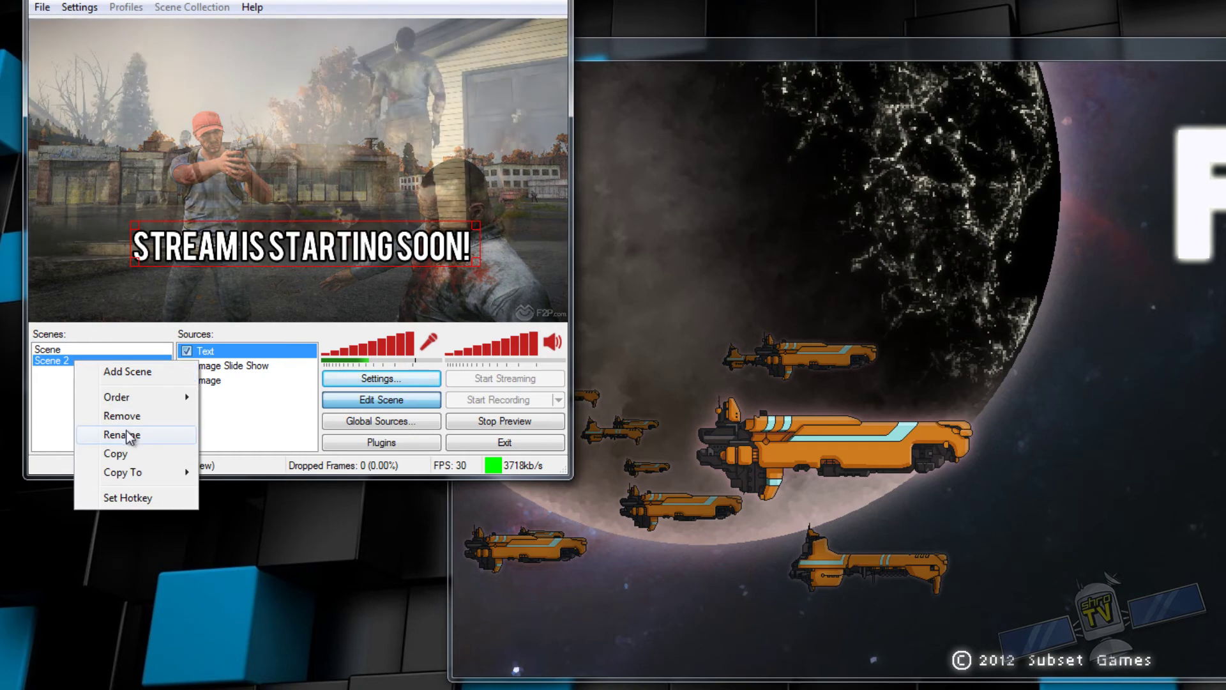
click(121, 433)
text(into)
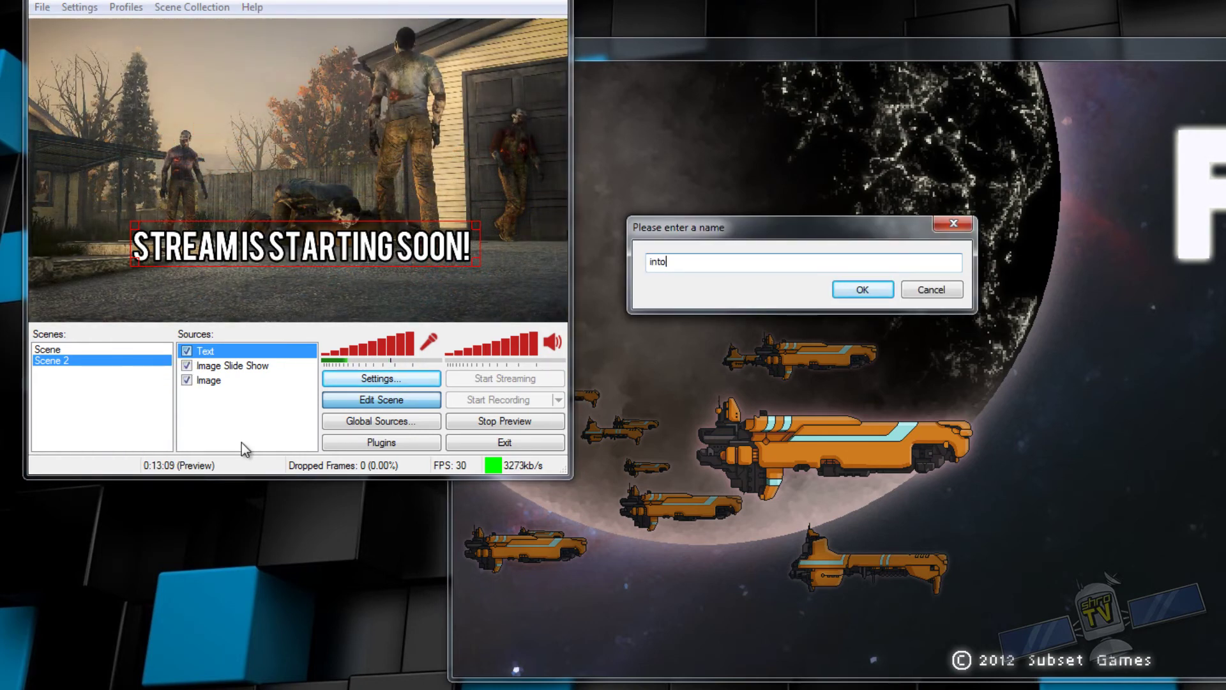
key(Return)
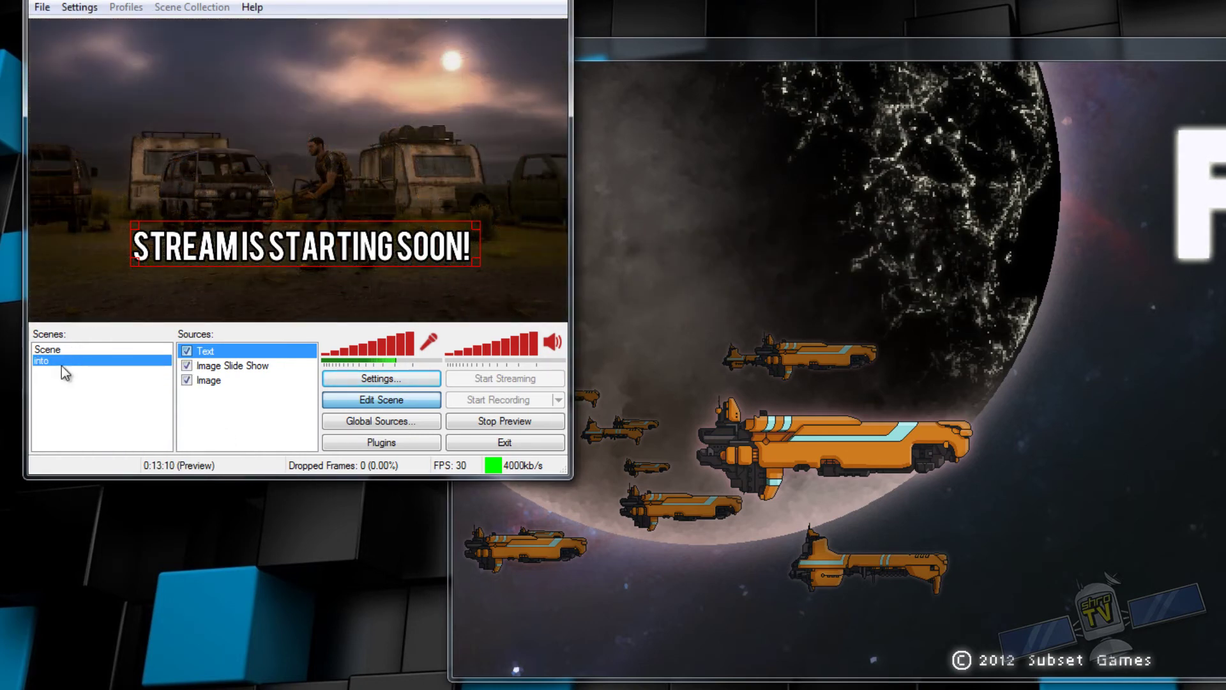
Move the 'into' scene to the top of the list and switch to Scene
right_click(61, 363)
mouse_move(175, 400)
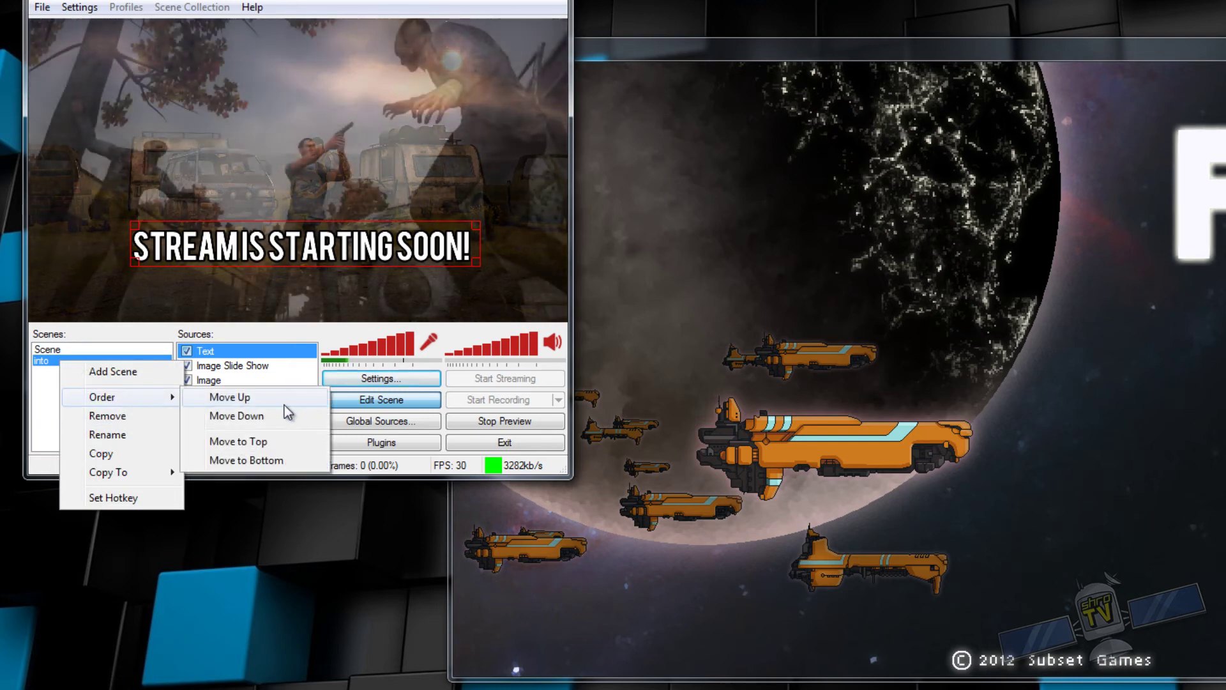
click(267, 442)
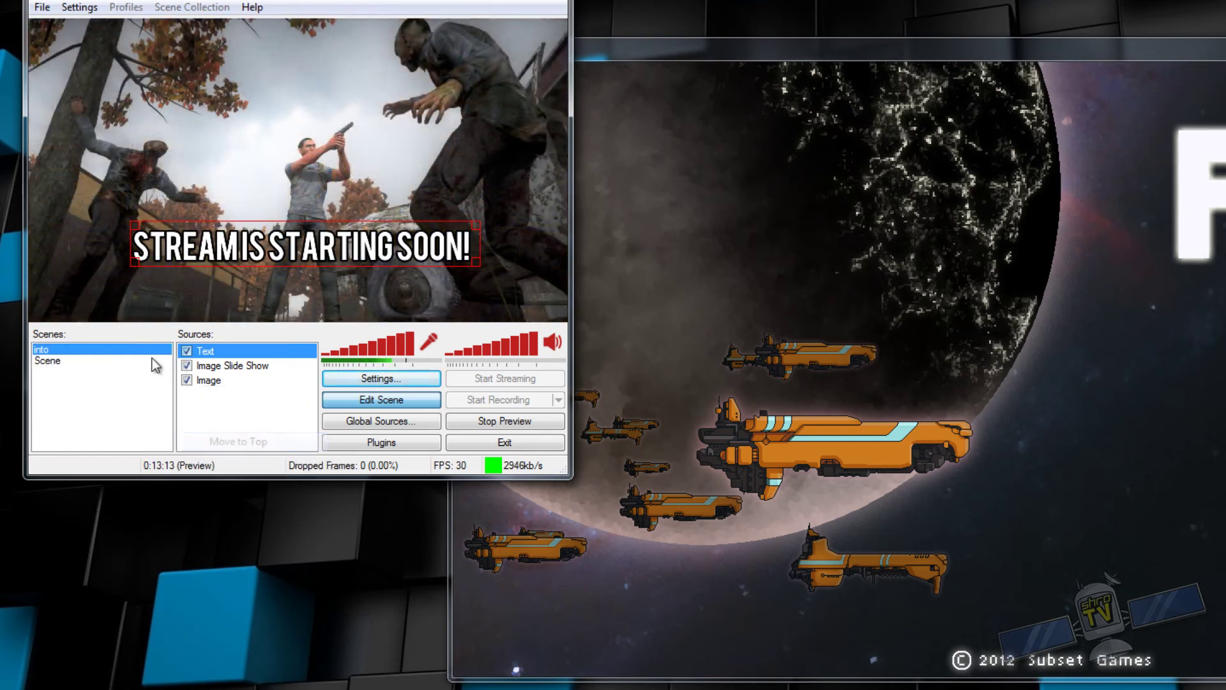
click(47, 361)
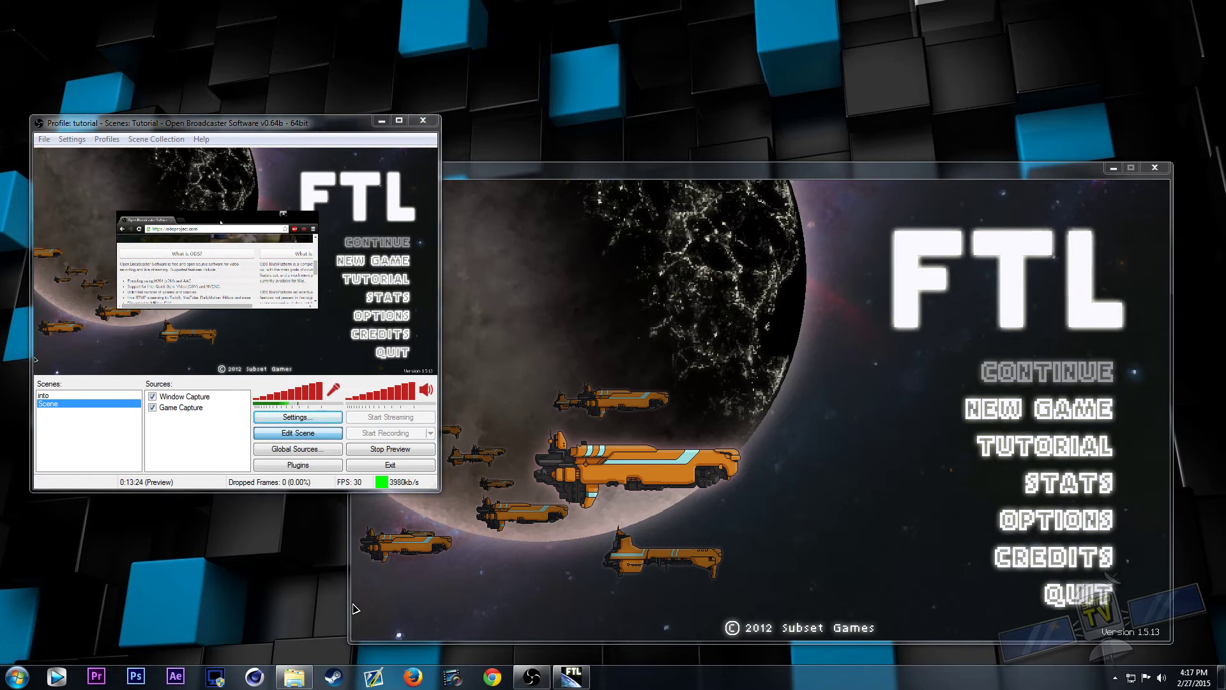
Uncheck the Window Capture source so Scene shows only the FTL game
click(154, 397)
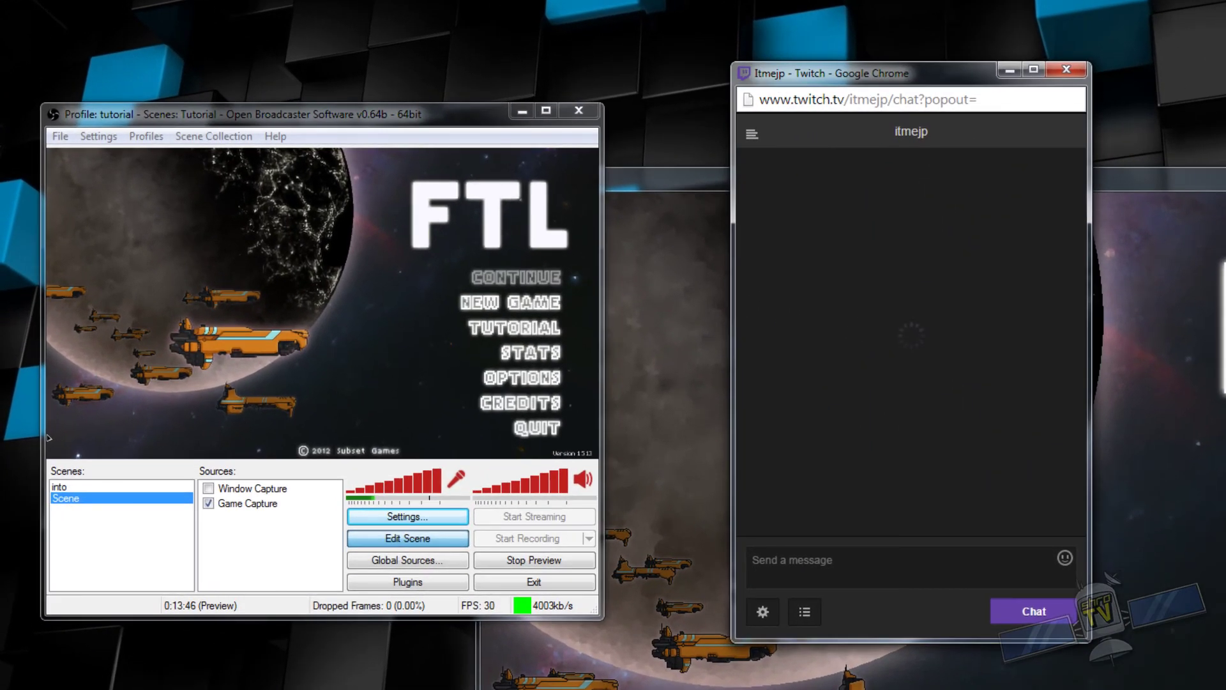
Point Window Capture at the Twitch chat window, re-enable it, and place it at the left edge
click(255, 488)
right_click(258, 487)
click(300, 605)
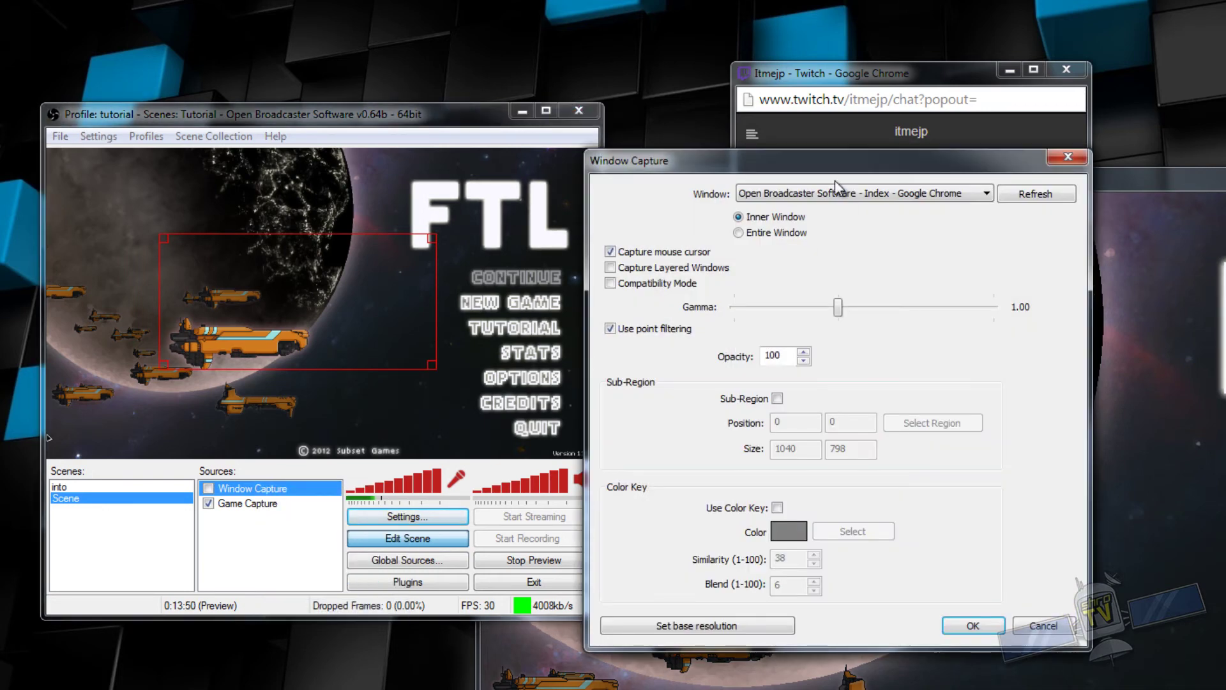
click(830, 193)
click(823, 228)
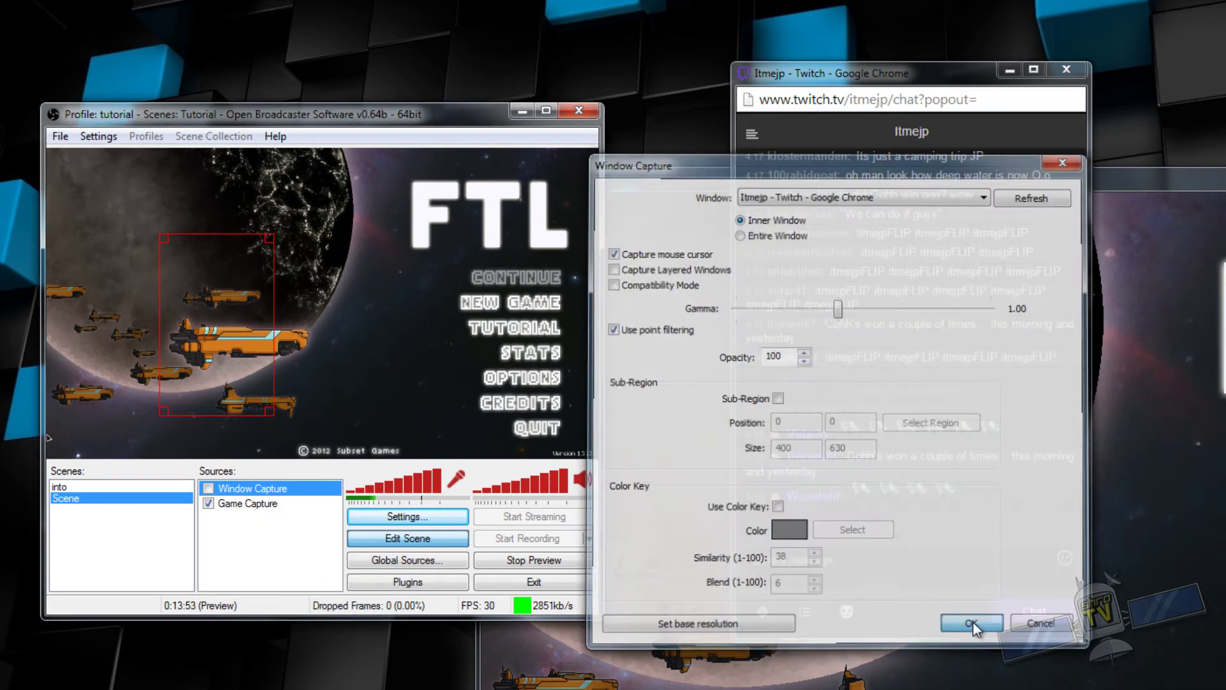
click(972, 622)
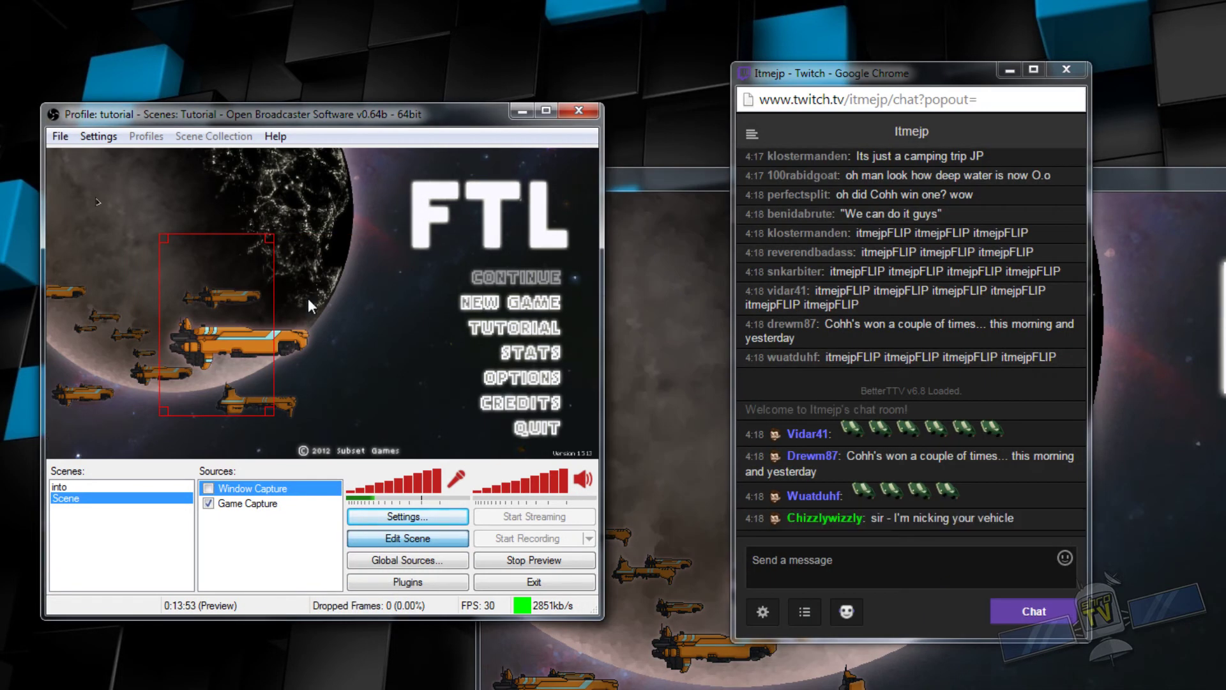
click(208, 488)
drag(216, 347, 100, 329)
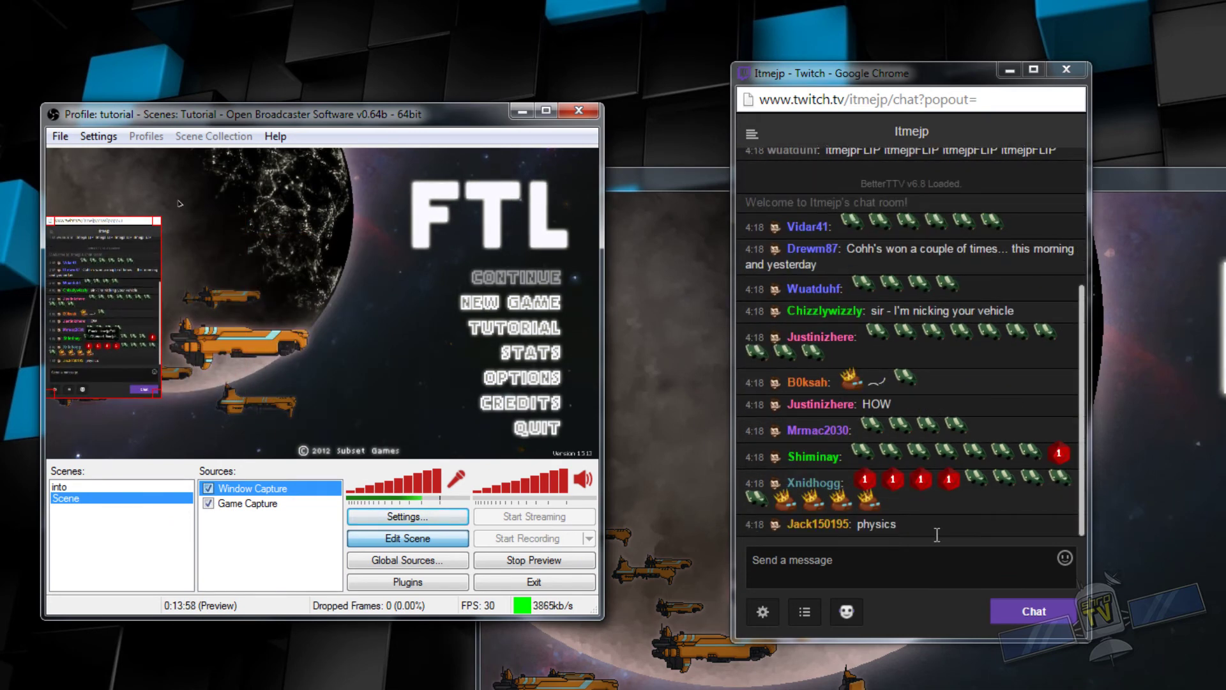
Switch Twitch chat to Black Chat (Chroma Key) and shift the chat capture slightly right
click(763, 614)
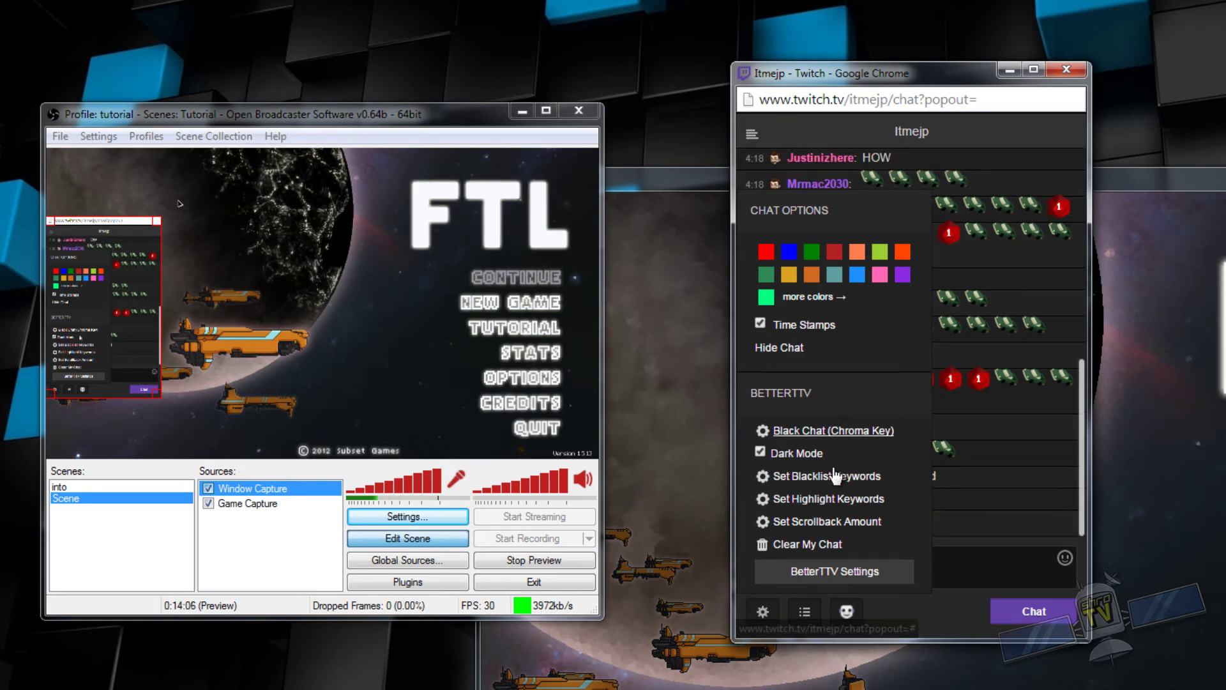
click(760, 600)
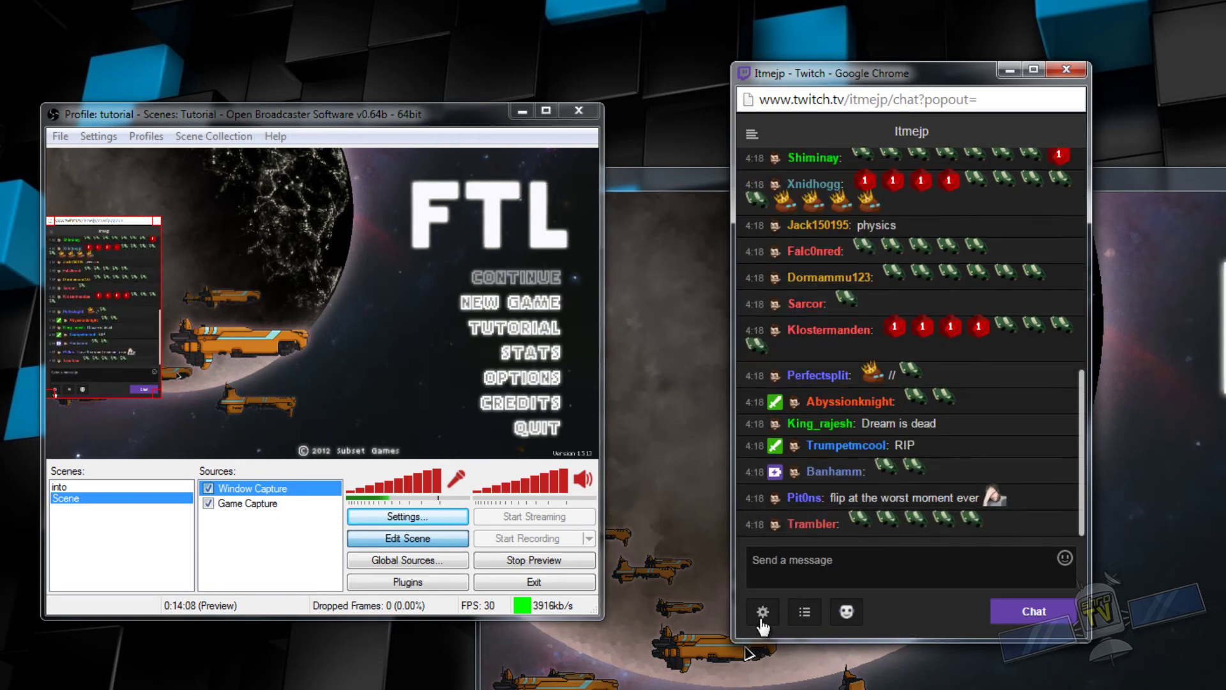
click(761, 612)
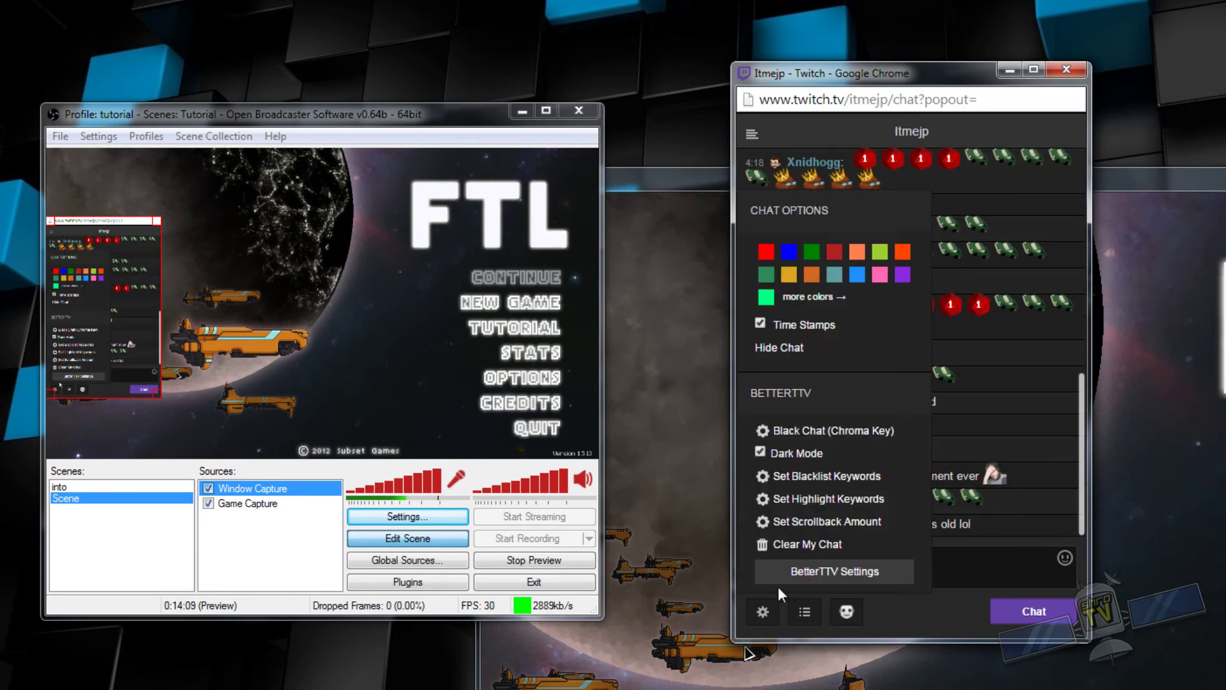
click(846, 432)
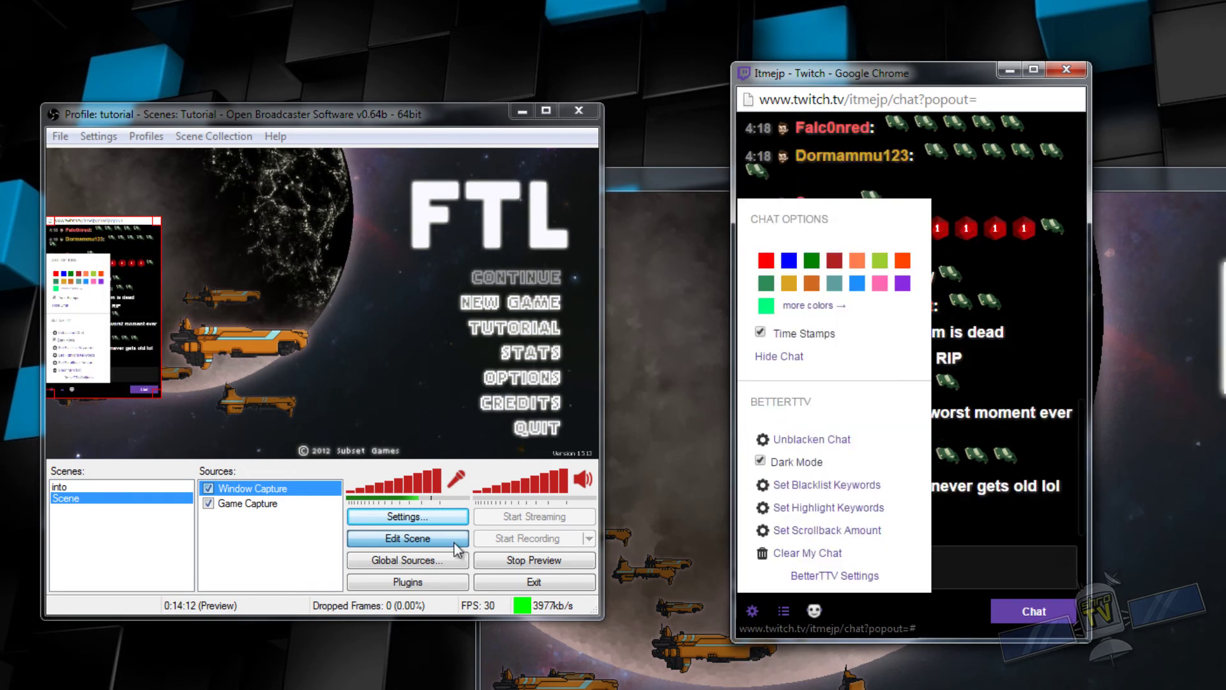
click(760, 613)
drag(81, 310, 197, 325)
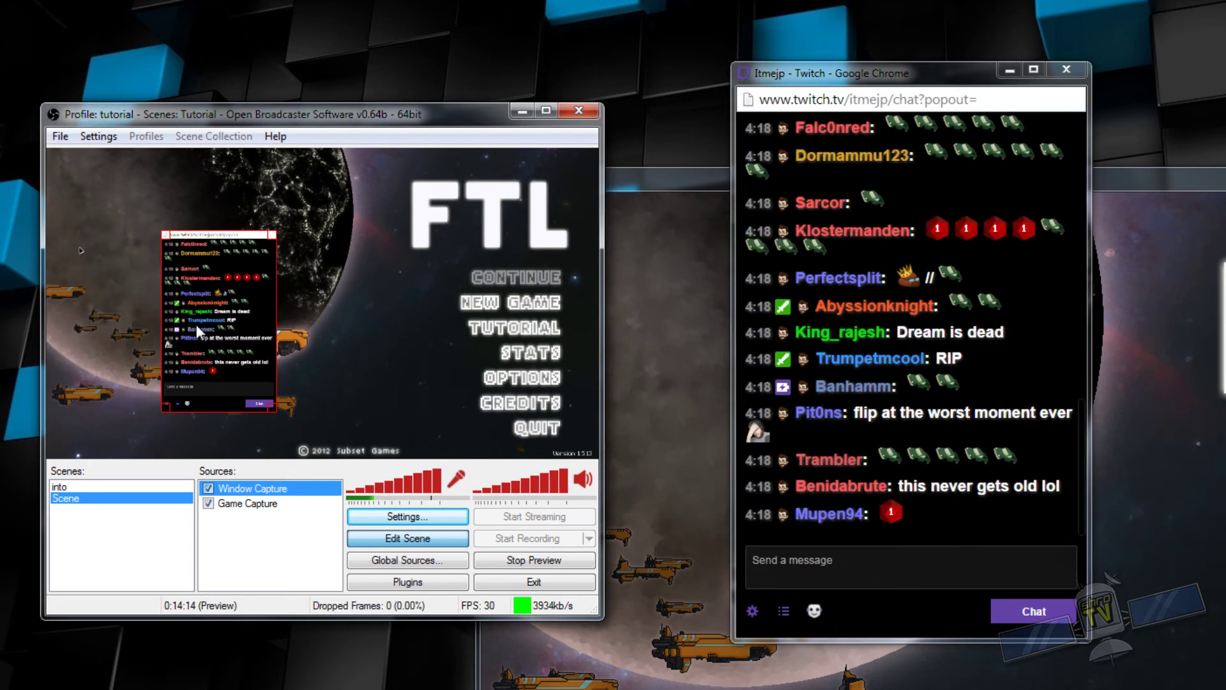
Turn on Use Color Key for the chat capture with black as the key colour
click(334, 607)
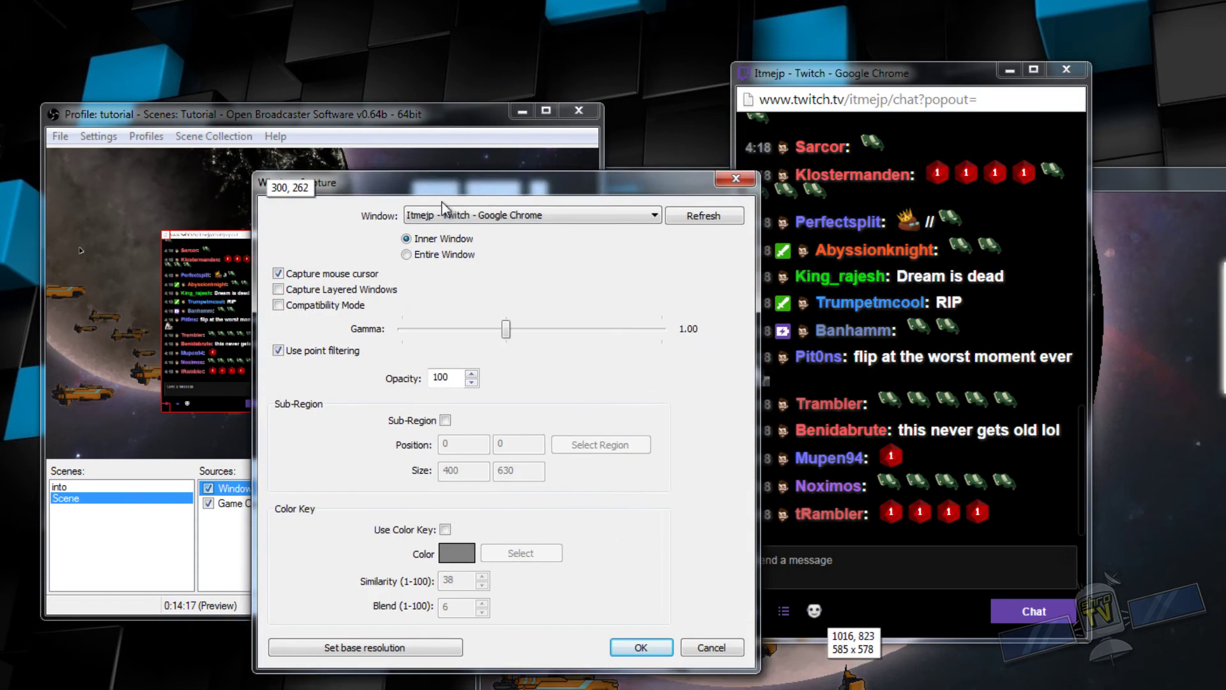
drag(443, 208, 348, 234)
click(351, 556)
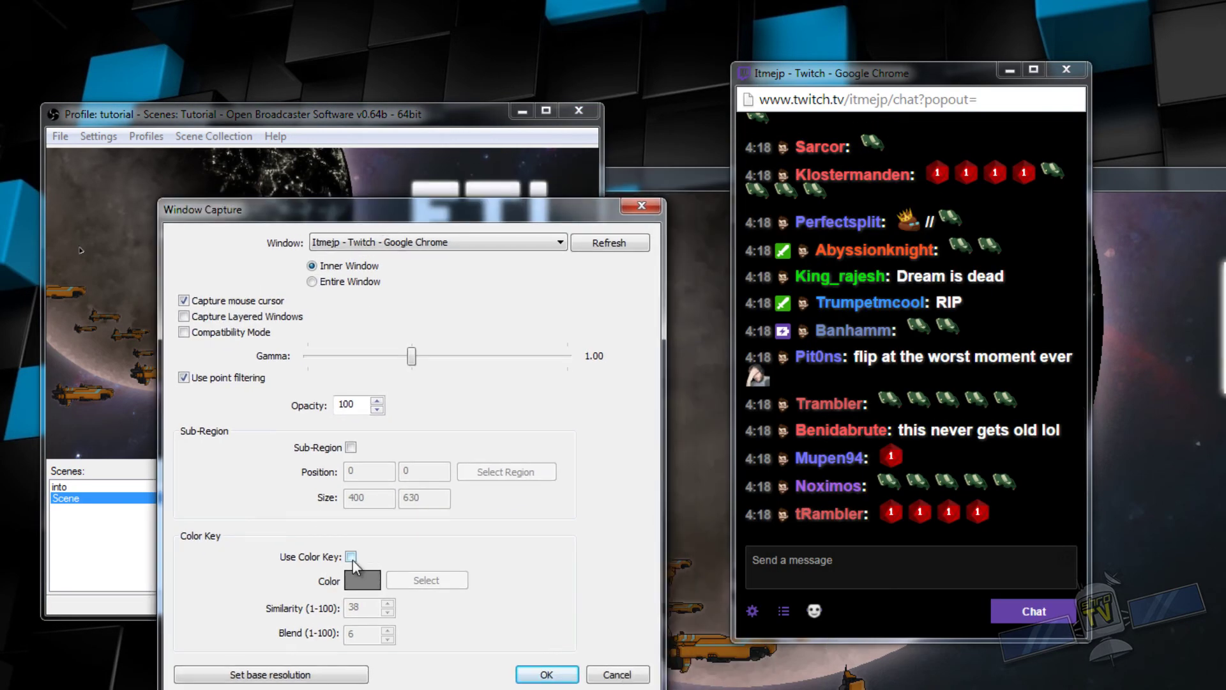
click(1053, 516)
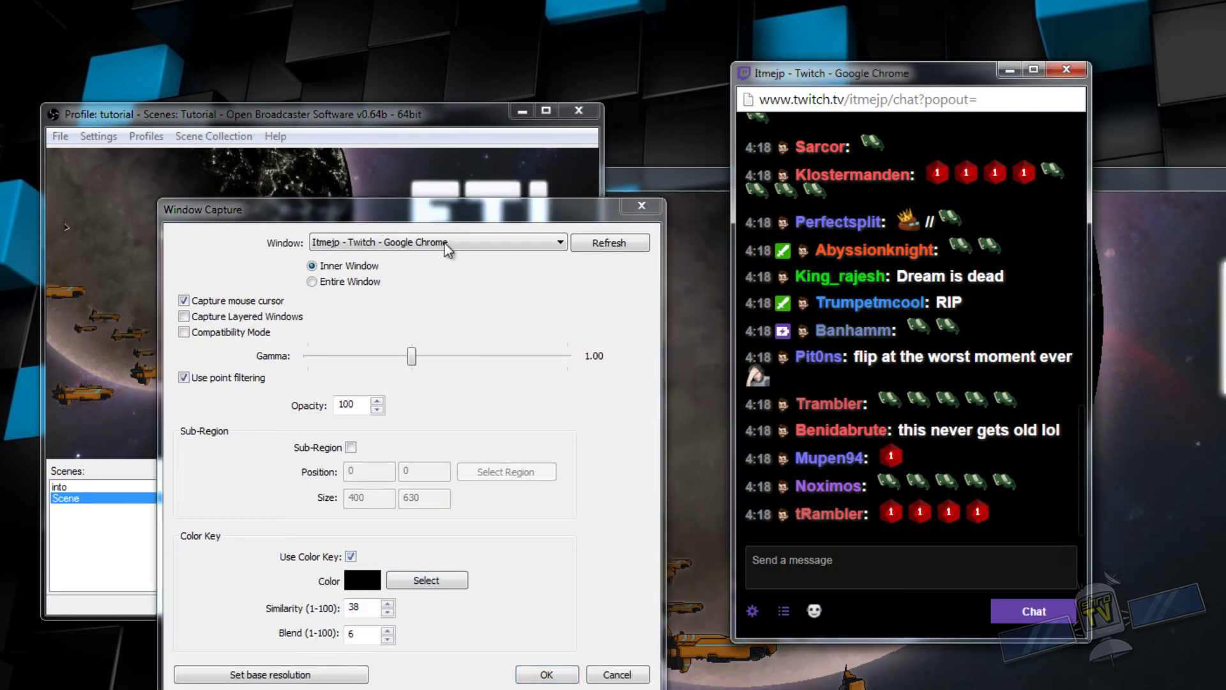
drag(419, 213, 674, 268)
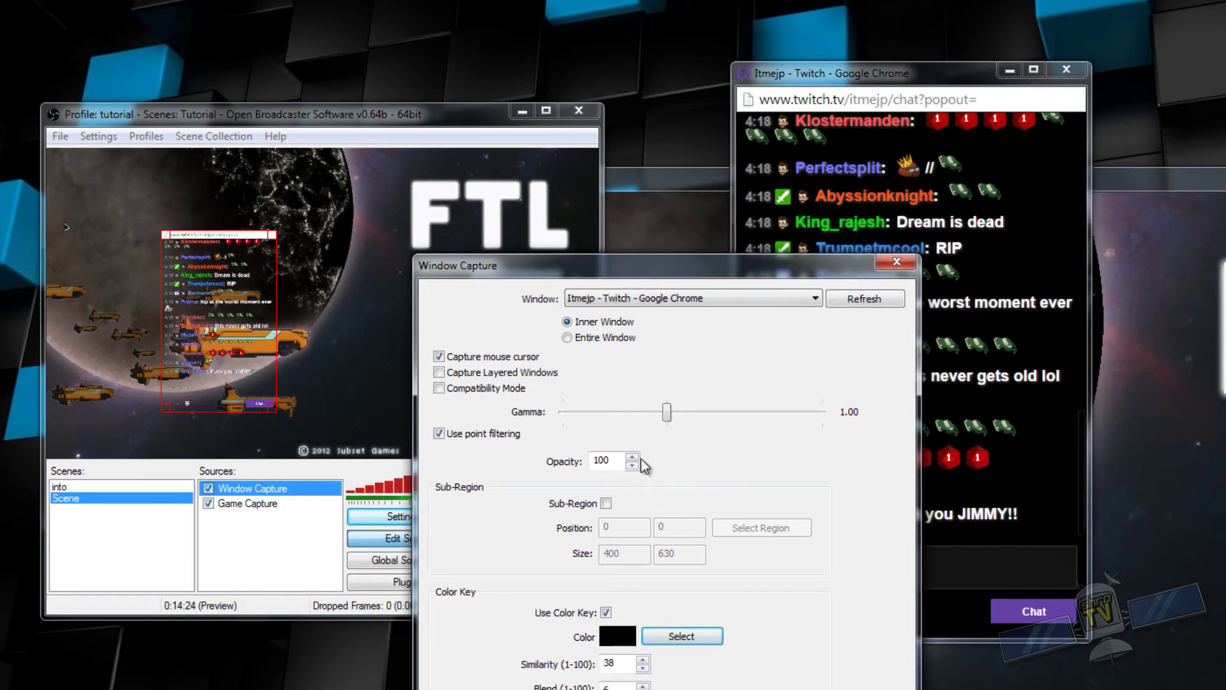
drag(485, 265, 238, 212)
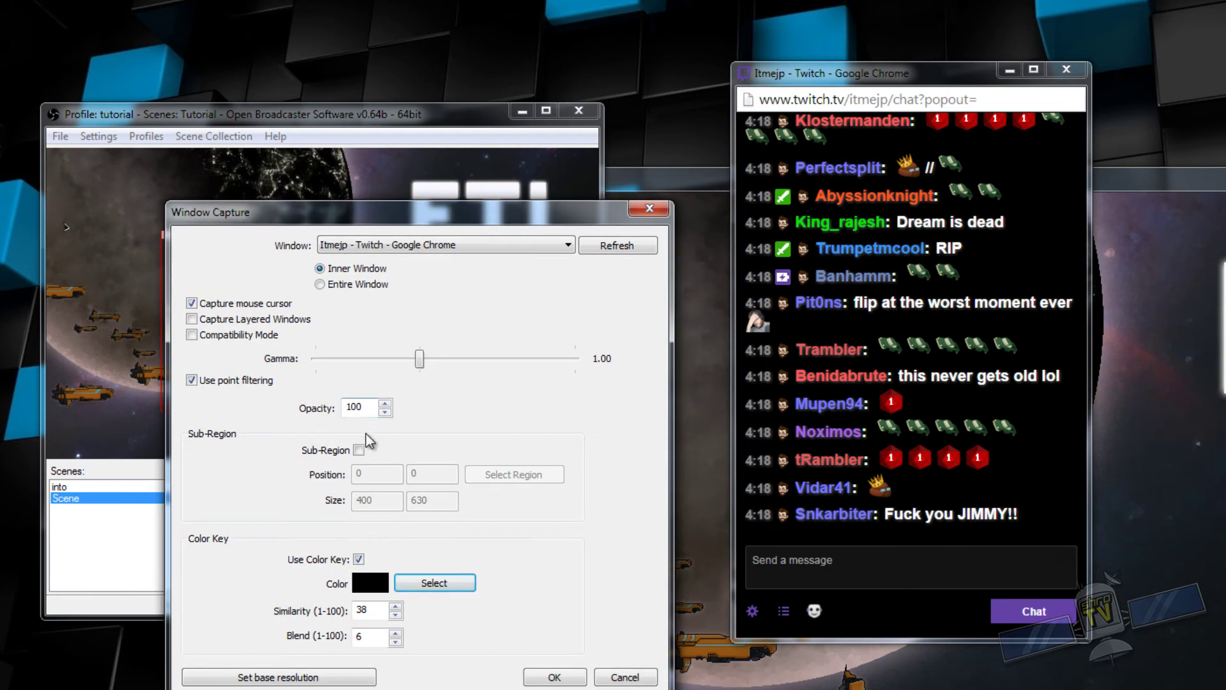
Crop the chat capture to a sub-region excluding the address bar and message box, then apply
click(359, 450)
click(514, 474)
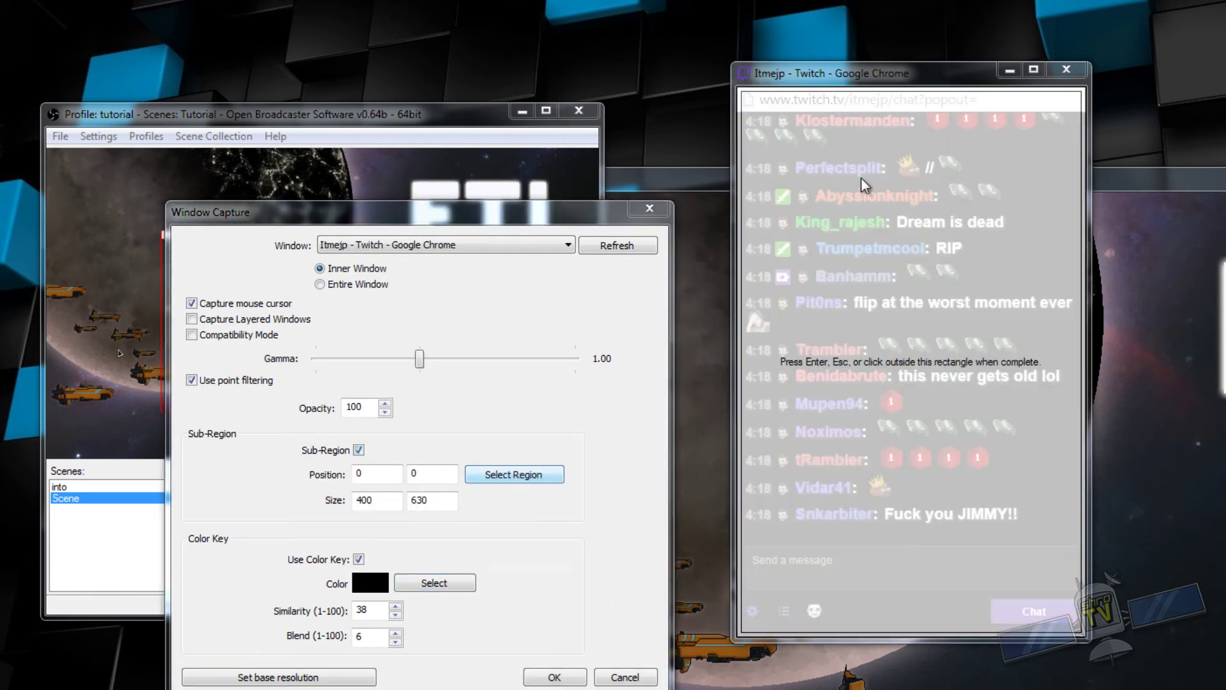
drag(869, 95, 870, 117)
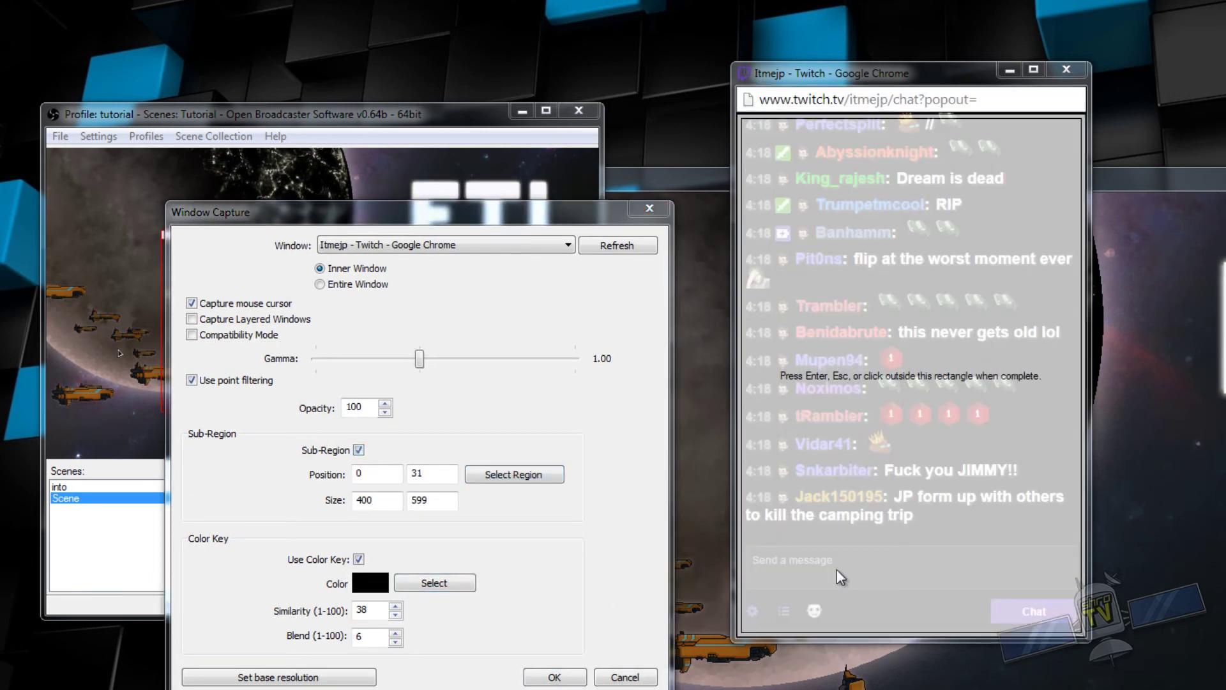
drag(863, 636, 876, 532)
drag(1081, 483, 1077, 482)
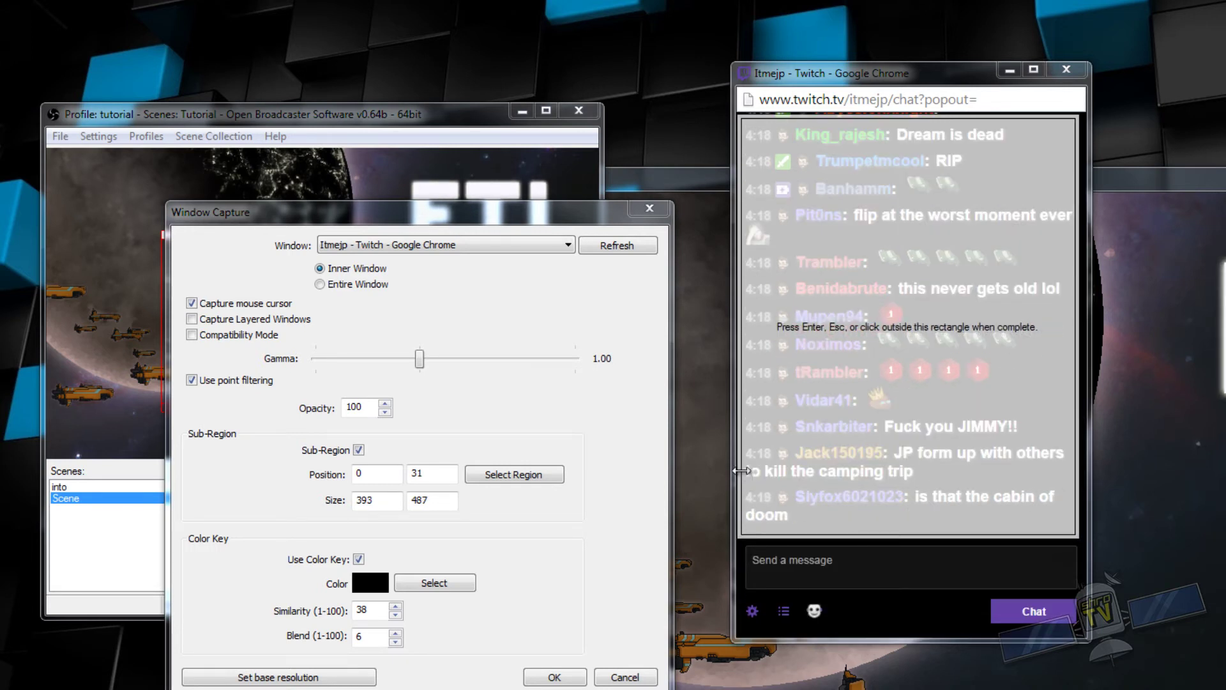
drag(743, 472, 744, 472)
click(555, 677)
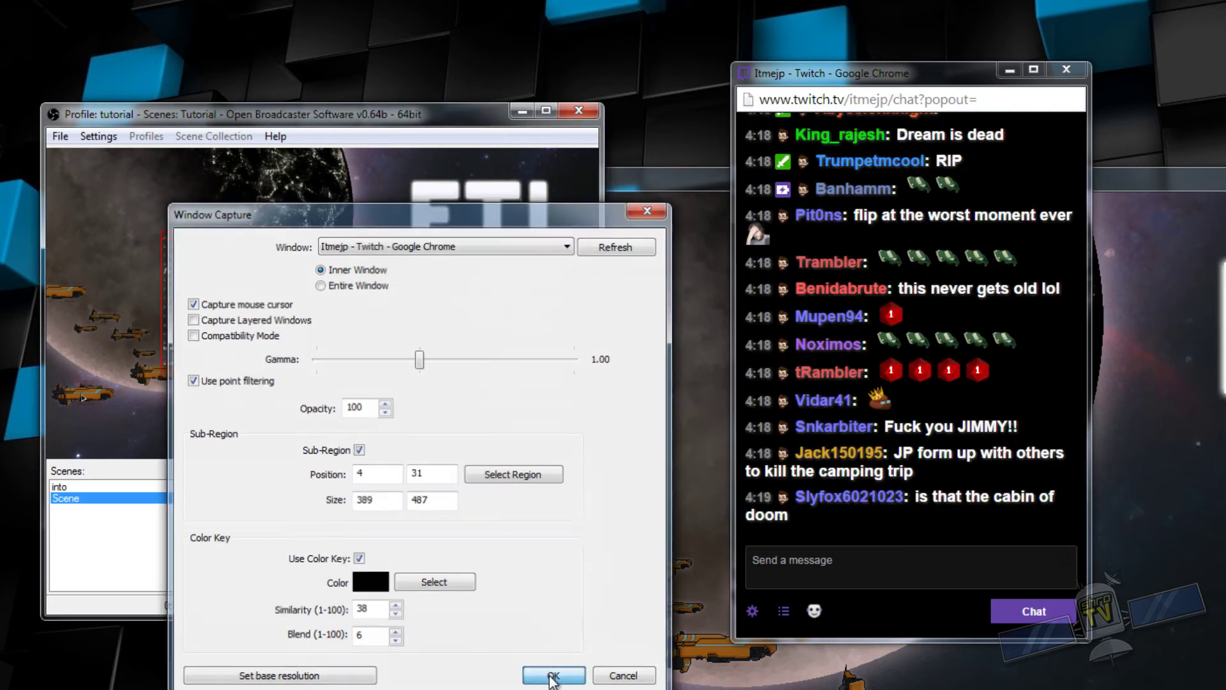
click(554, 677)
Place the keyed chat top-left over FTL and move the Chrome chat window to the top-right
drag(204, 301, 113, 278)
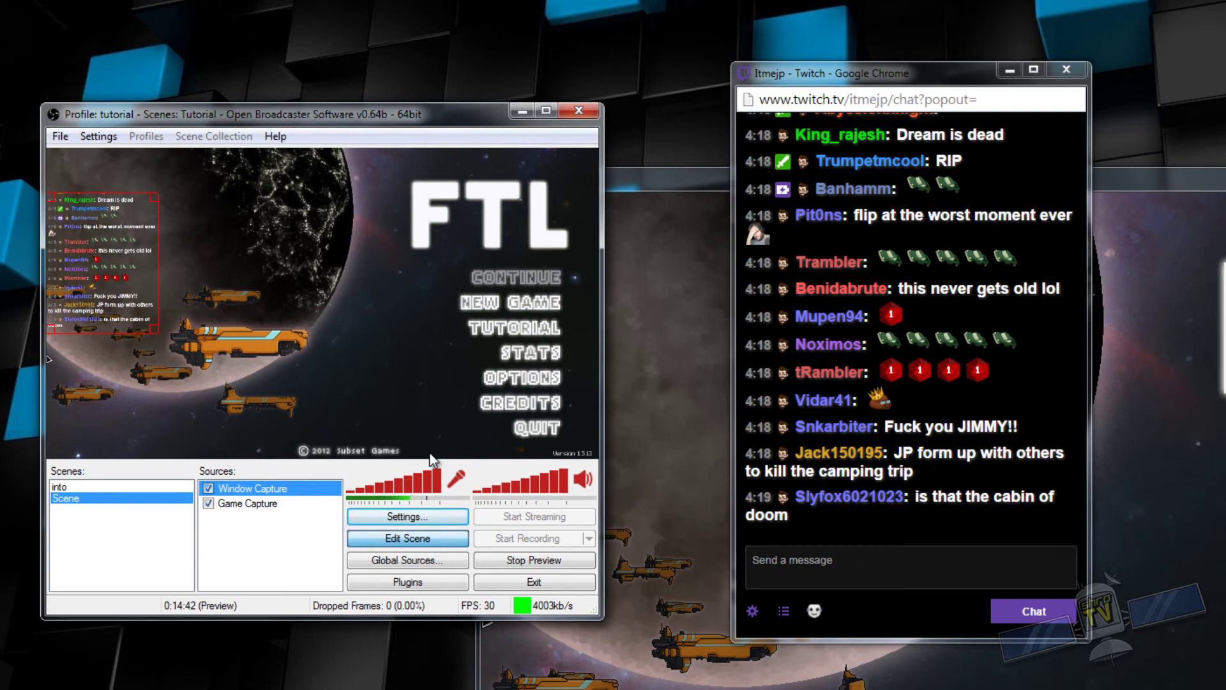
drag(914, 72, 1085, 239)
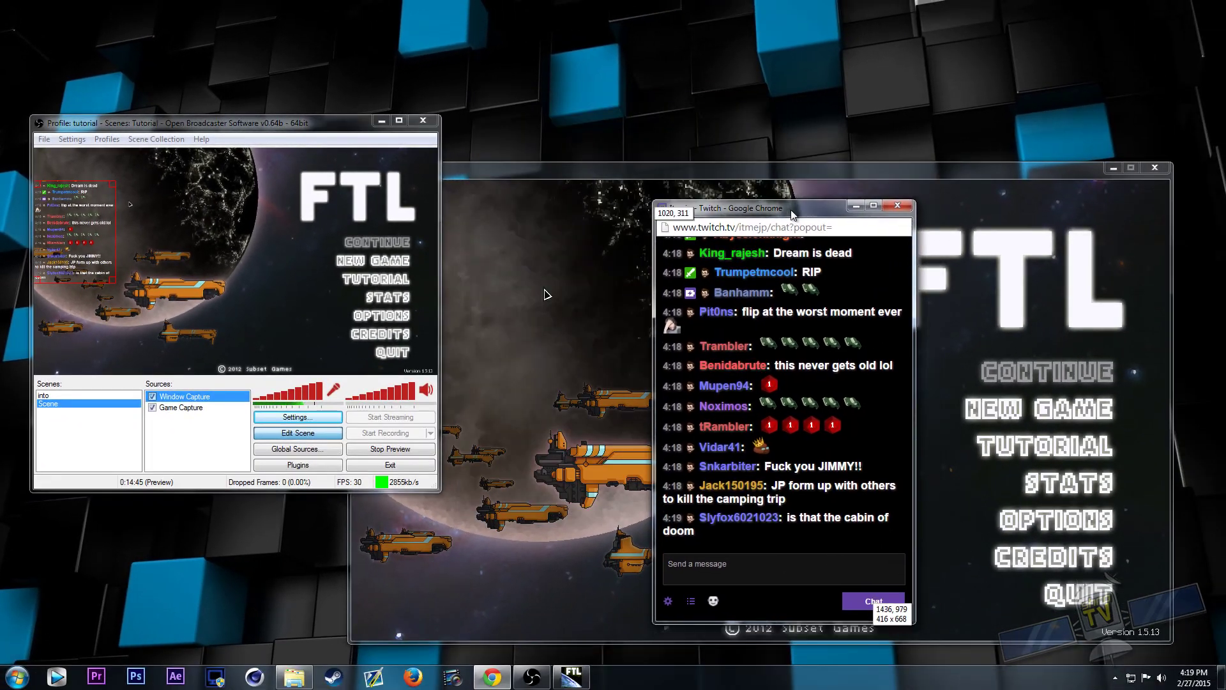
drag(792, 214, 1188, 0)
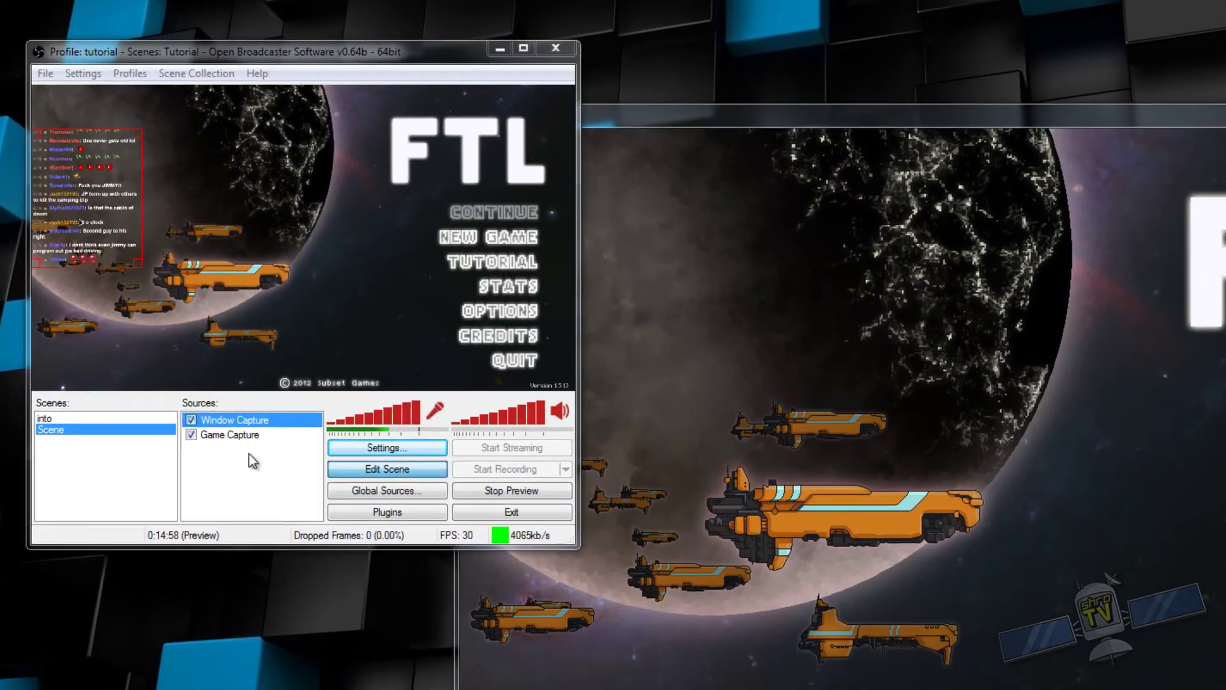
right_click(190, 423)
mouse_move(216, 432)
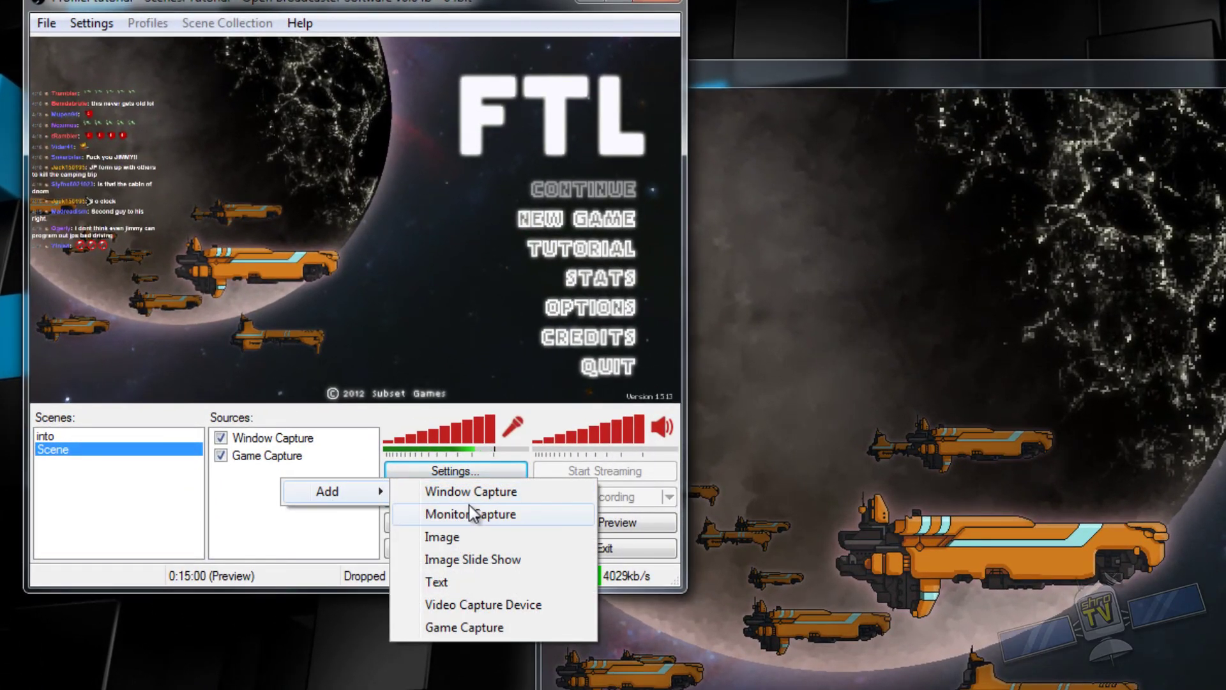
click(505, 604)
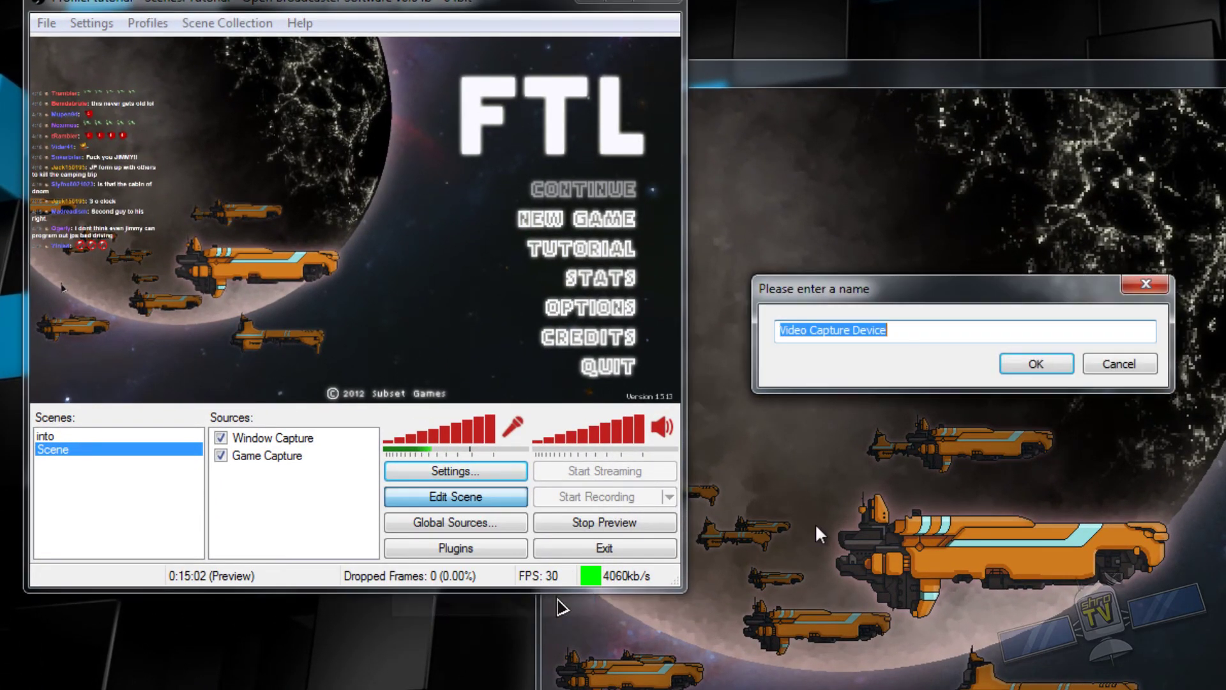
click(1036, 365)
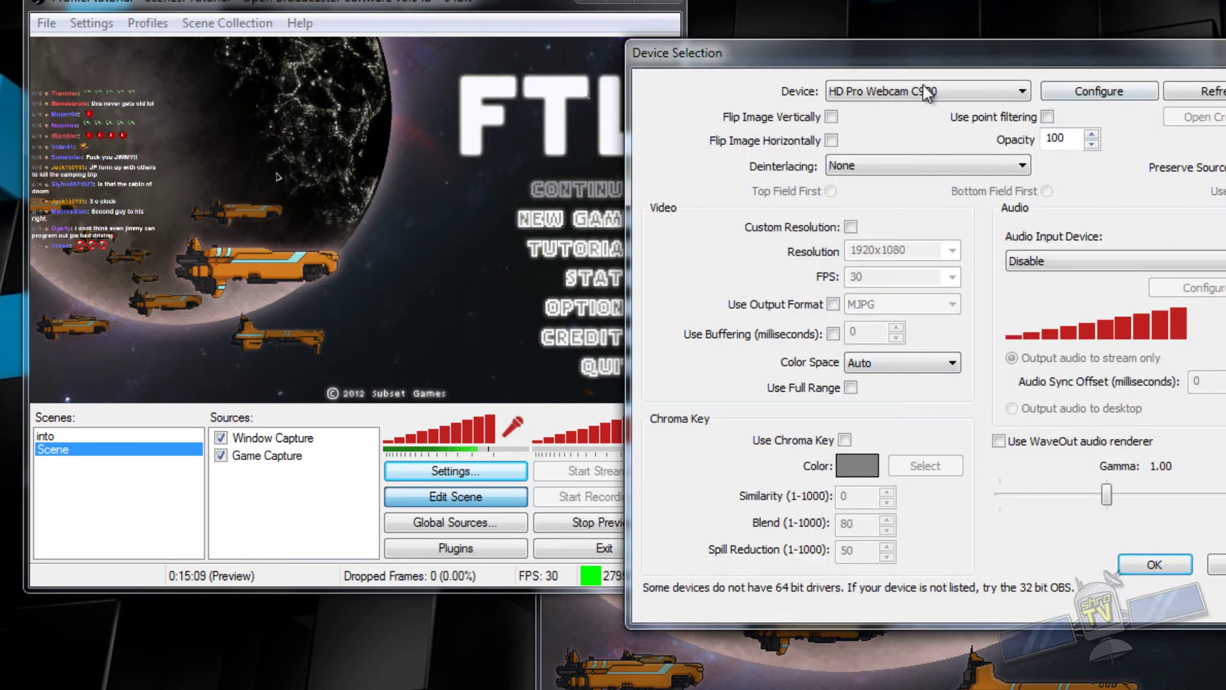
click(1154, 565)
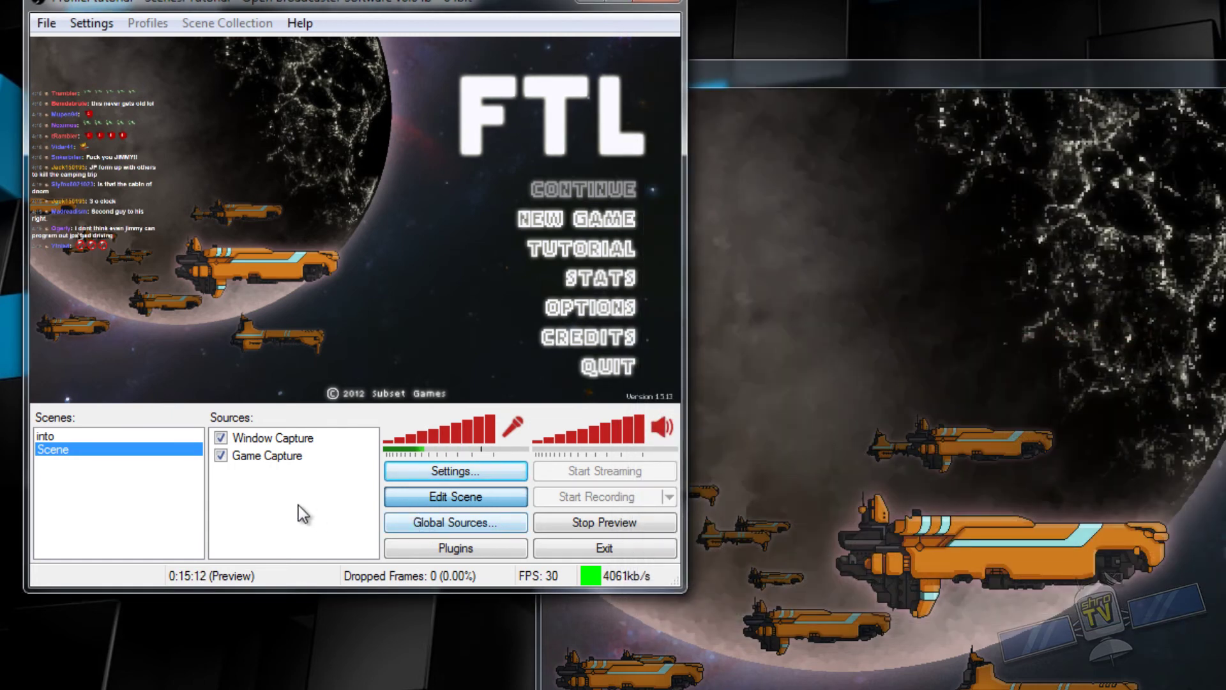
right_click(251, 477)
mouse_move(312, 493)
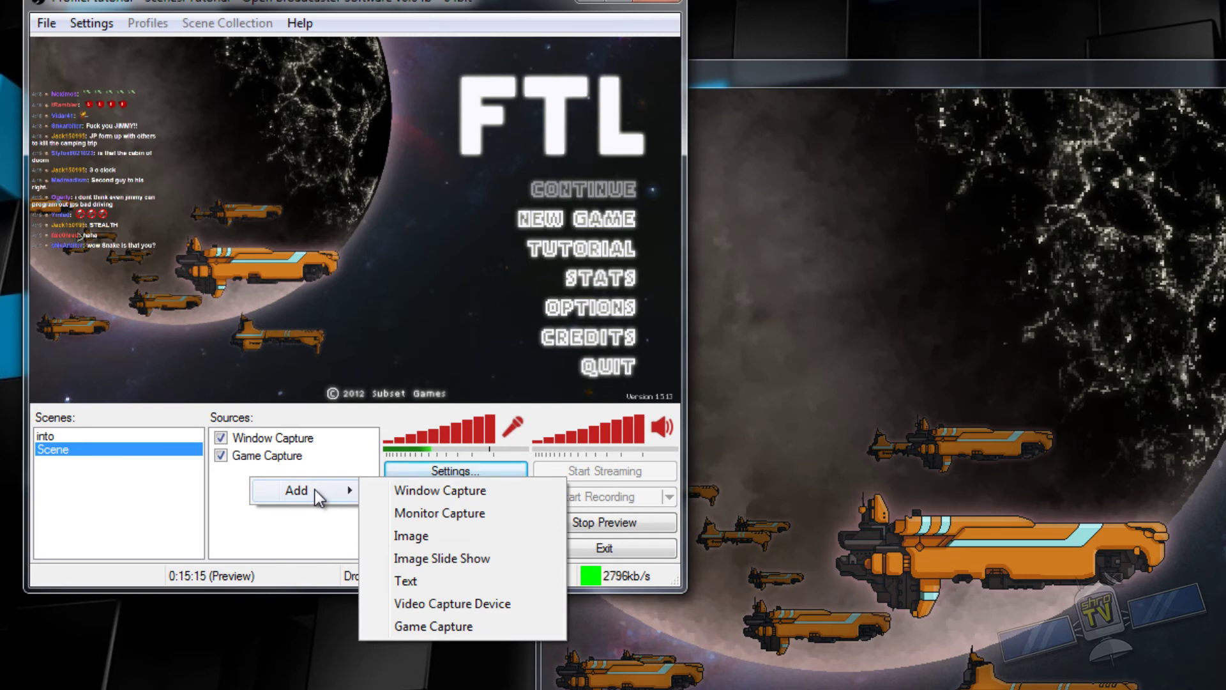
click(221, 499)
click(91, 437)
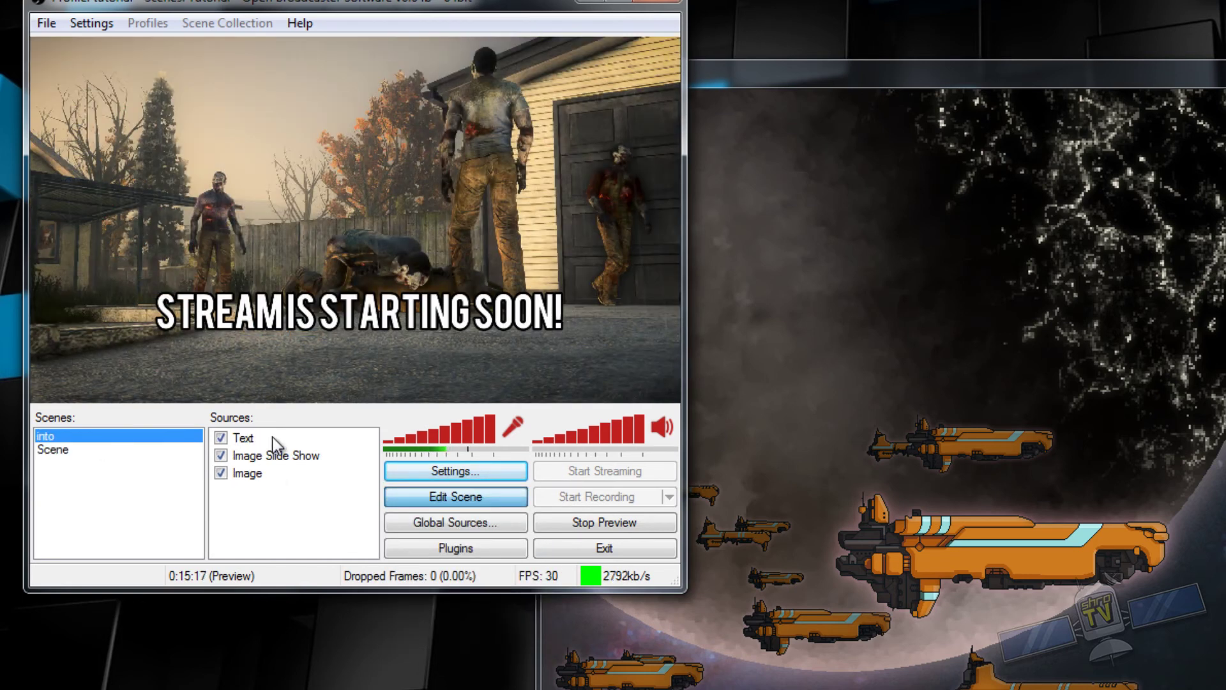
click(96, 450)
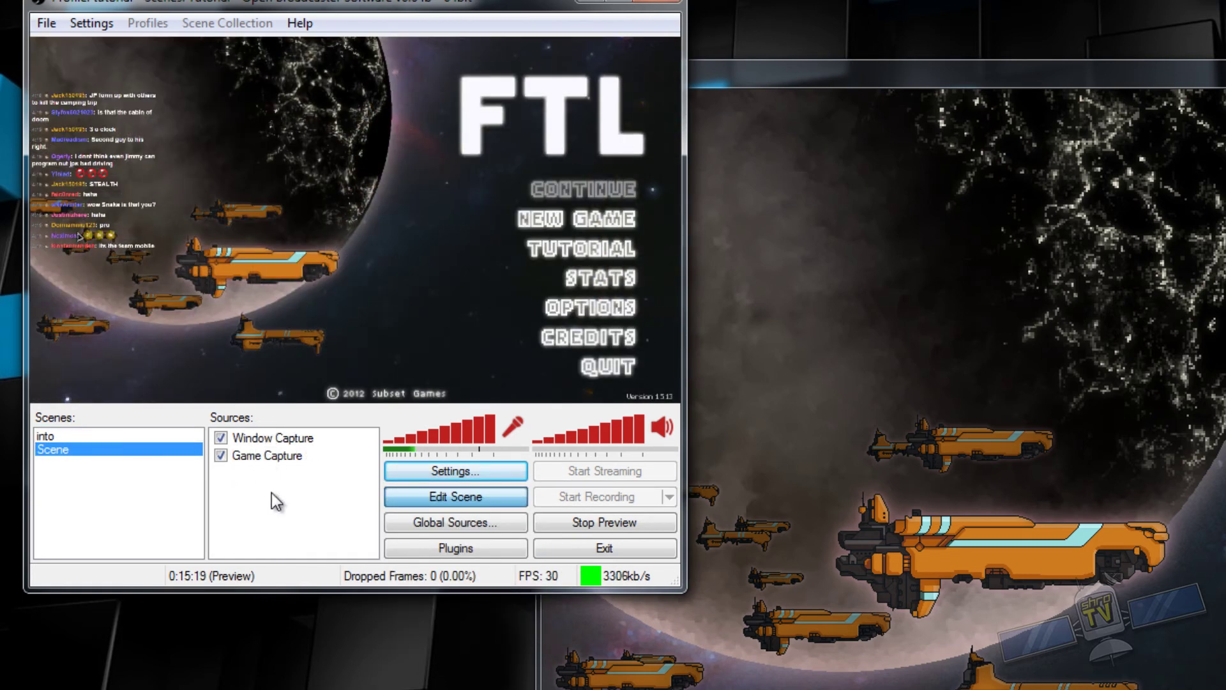
Open the Global Sources dialog, which has no sources defined yet
click(446, 526)
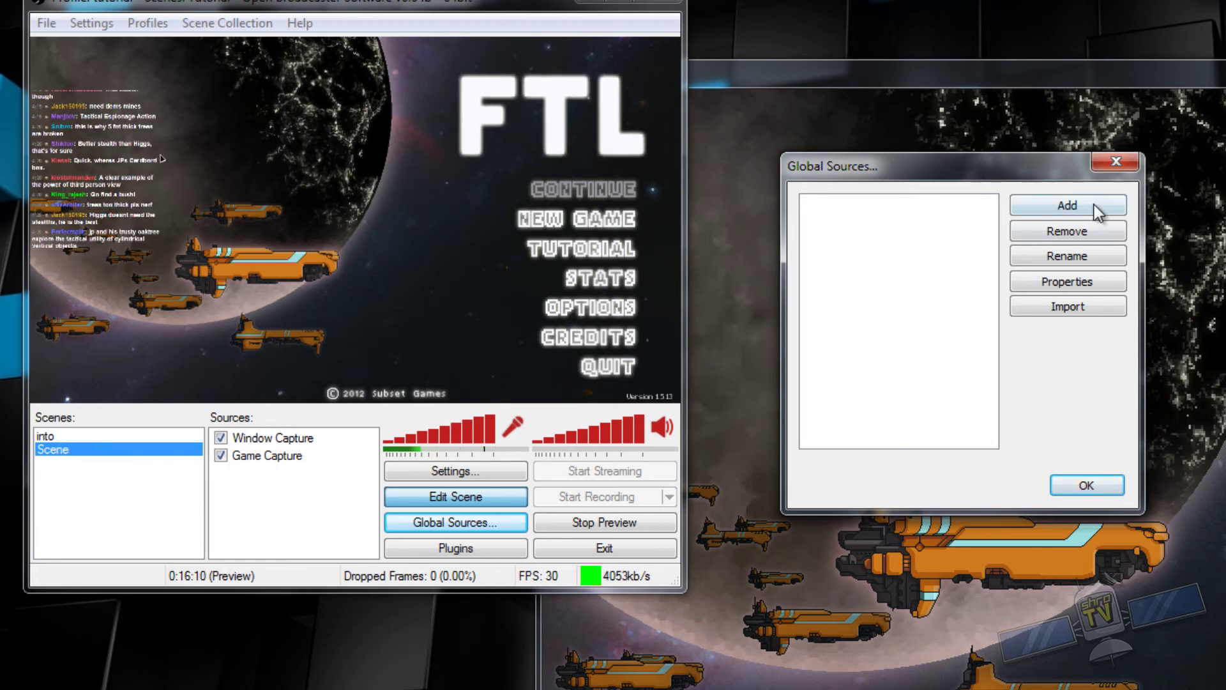
Add a Video Capture Device global source named 'cam' and bring its Device Selection window into view
click(1074, 204)
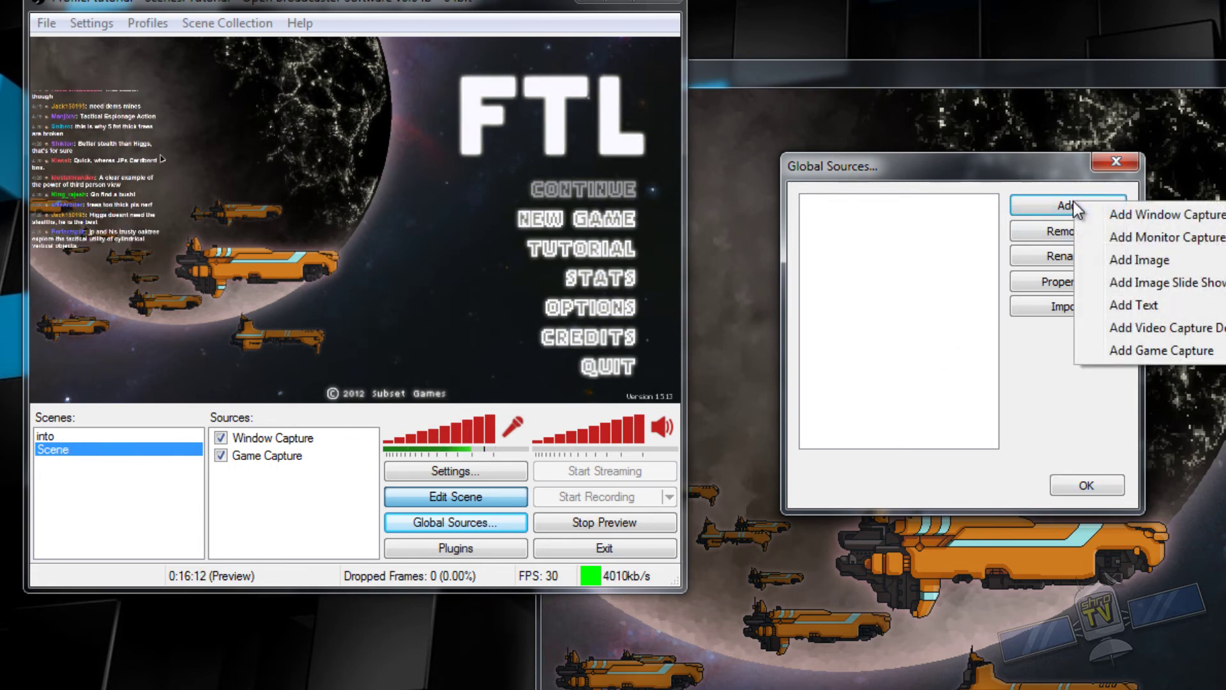
click(1190, 327)
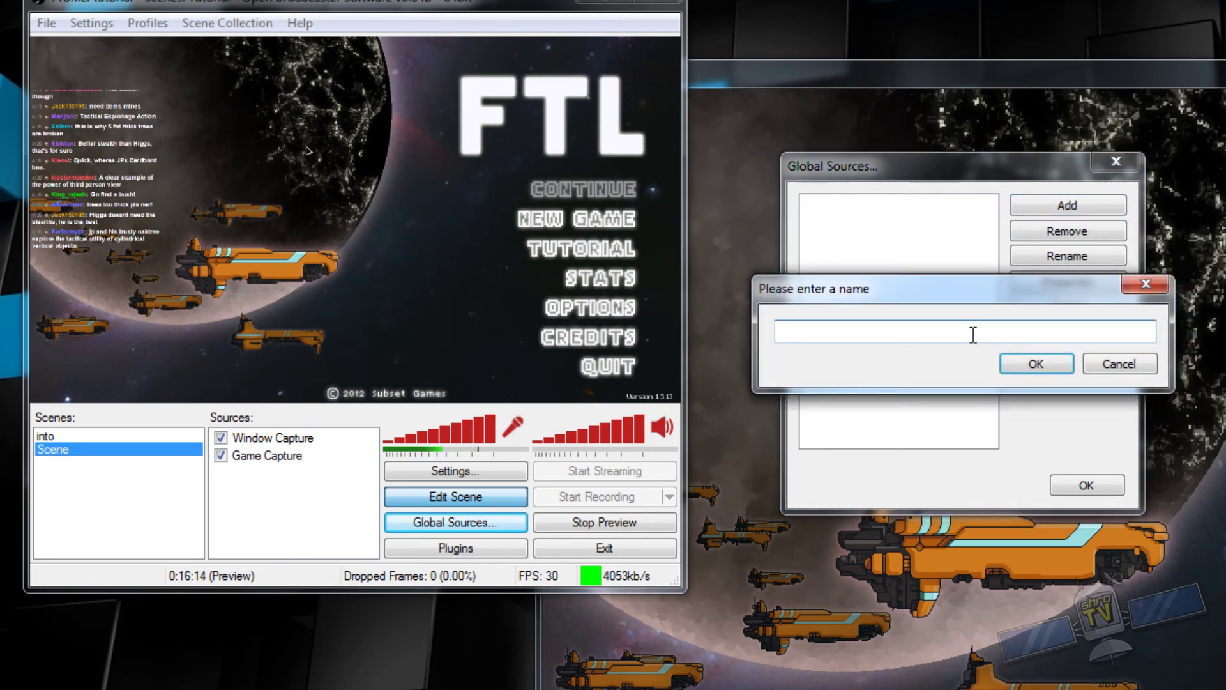
text(cam)
click(1036, 364)
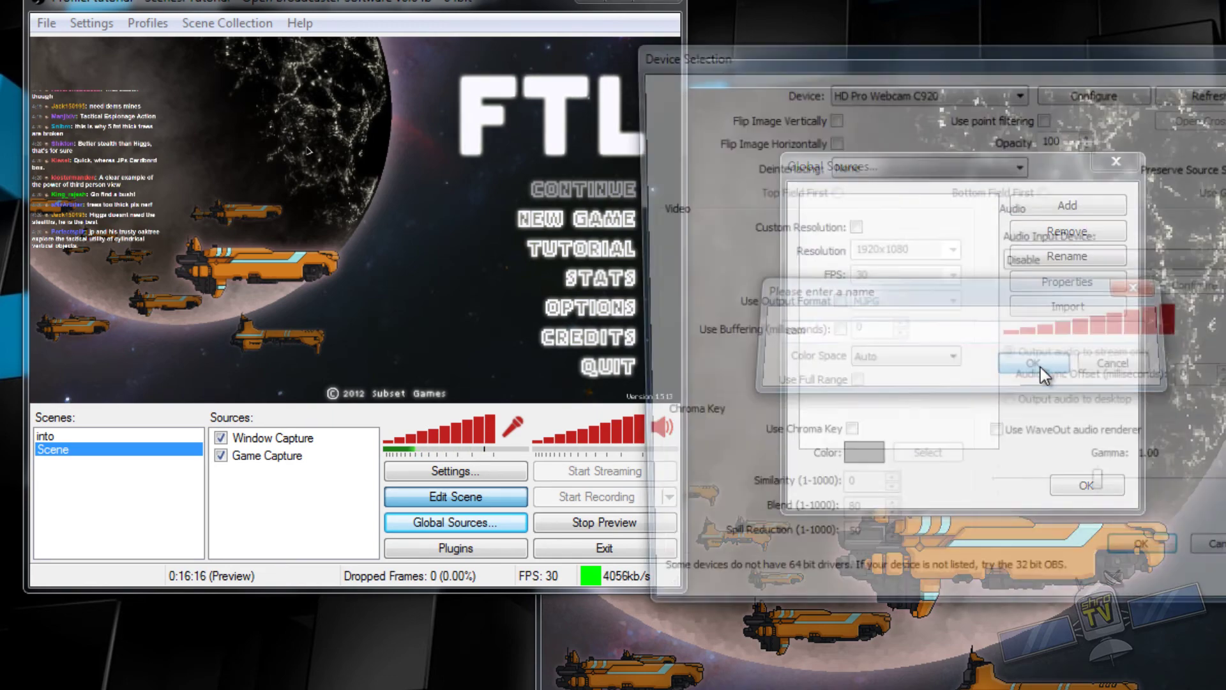
drag(910, 58, 824, 51)
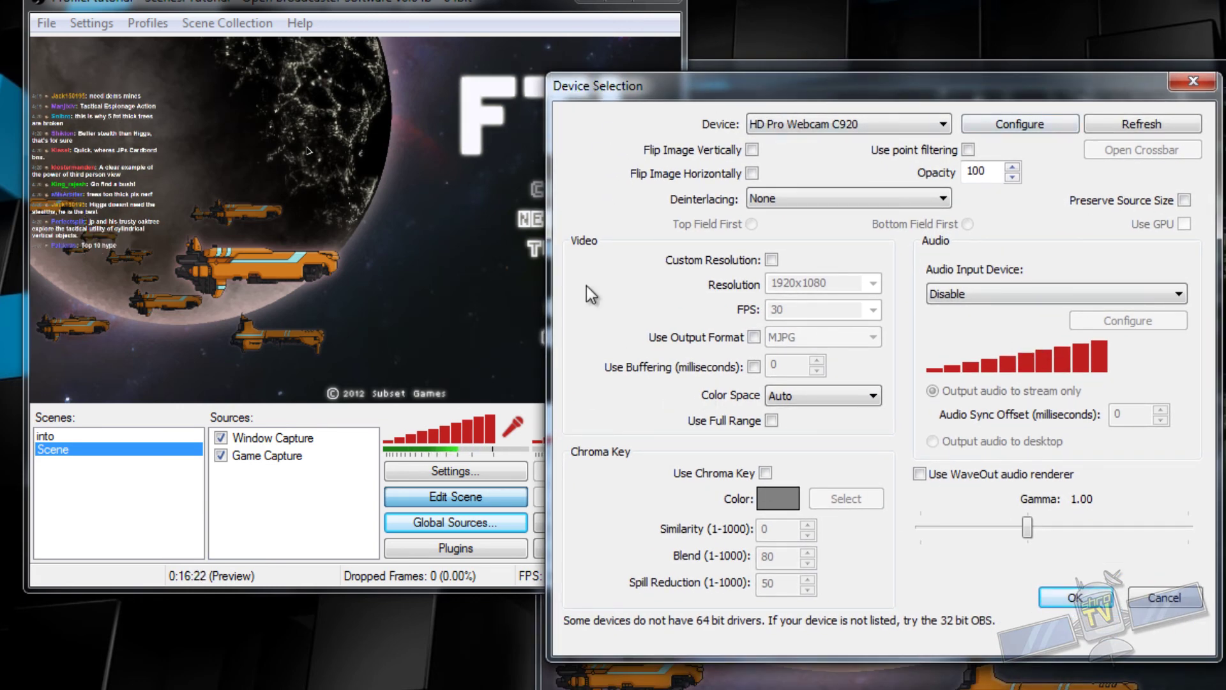
drag(671, 94, 716, 142)
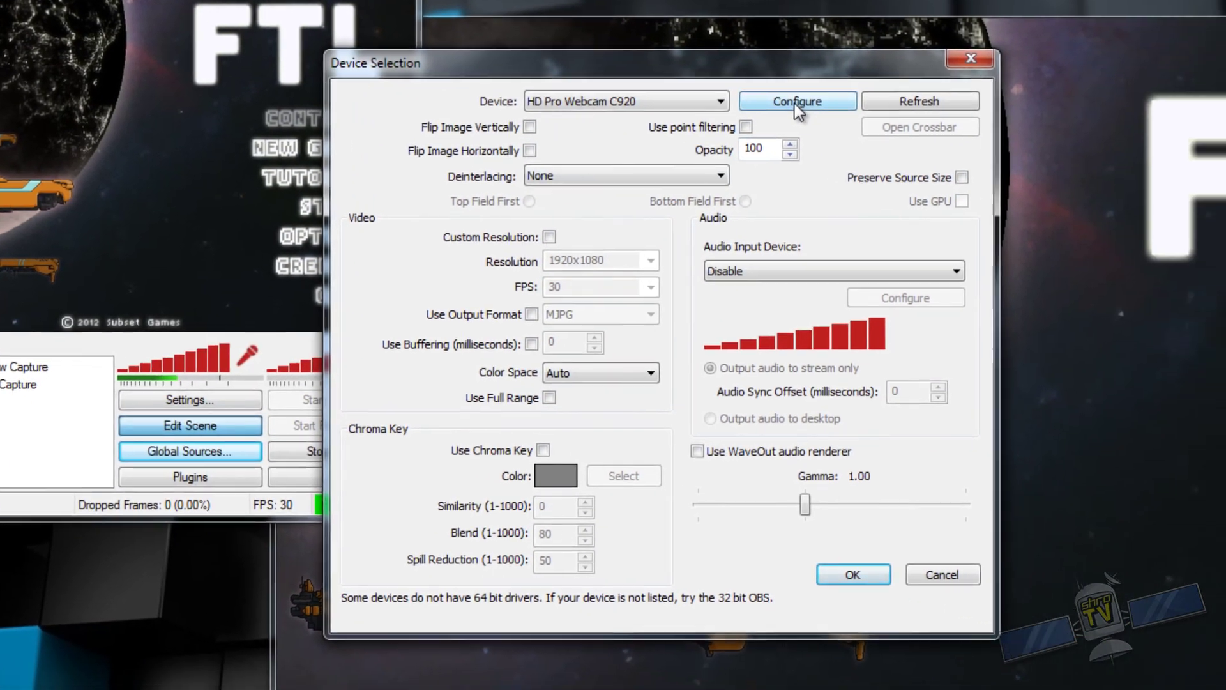
click(795, 104)
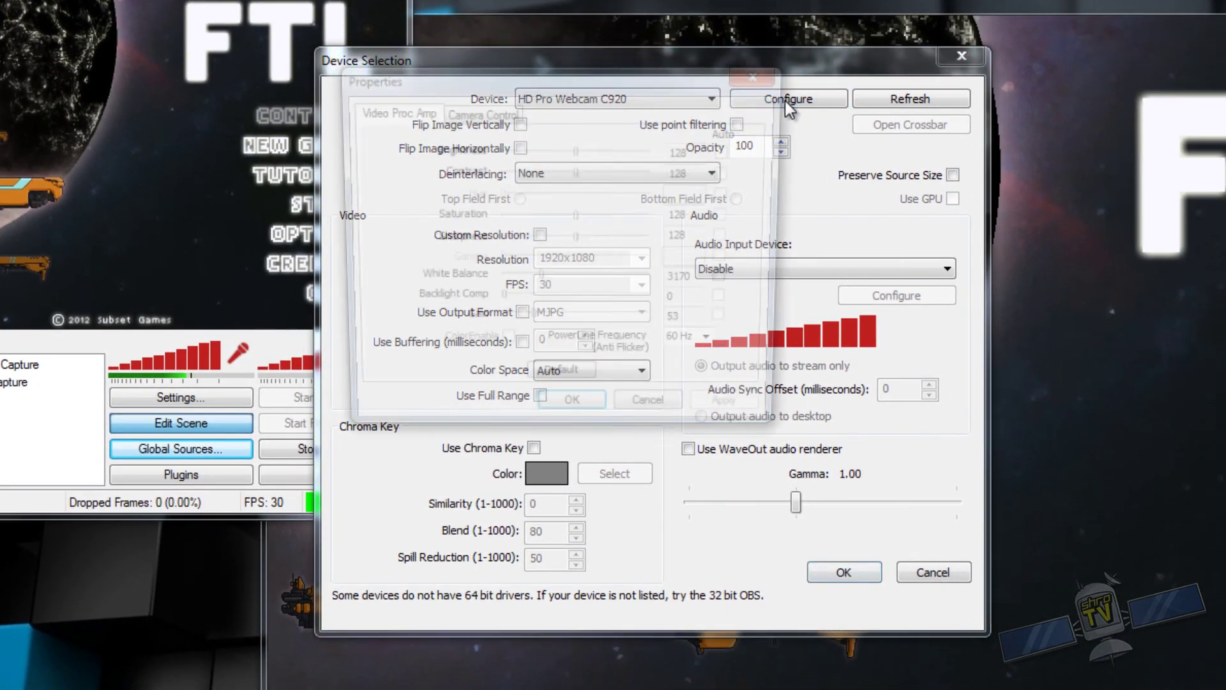
drag(580, 73, 639, 56)
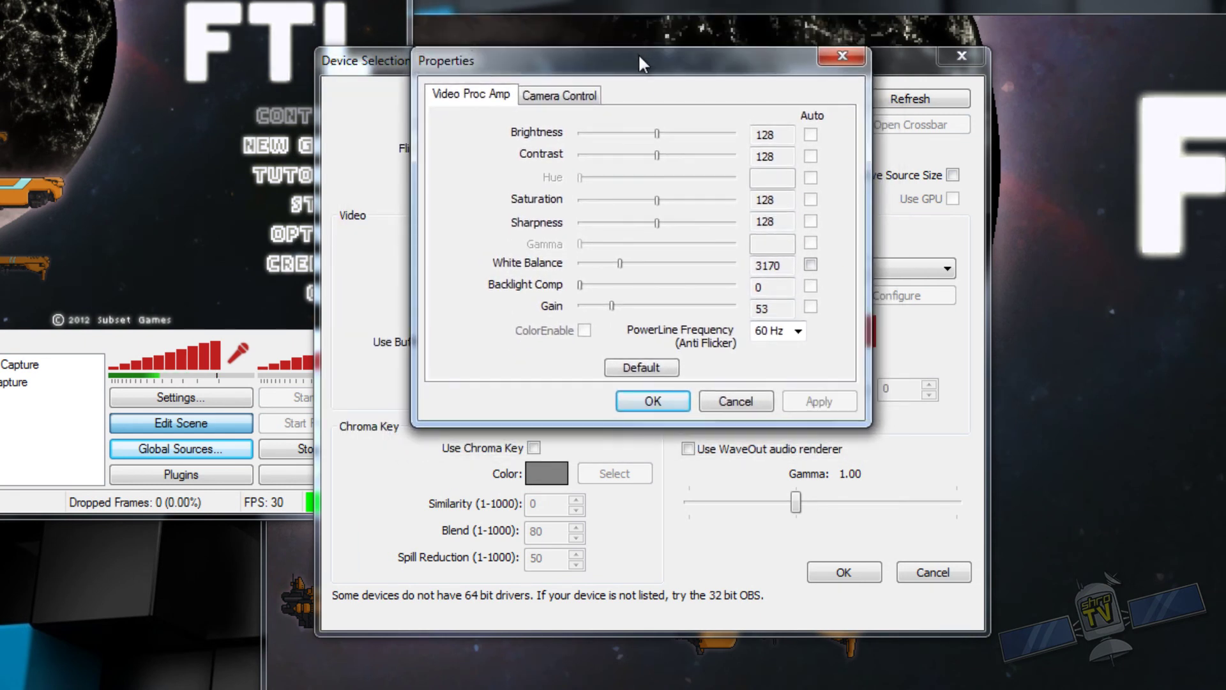
click(543, 97)
click(489, 94)
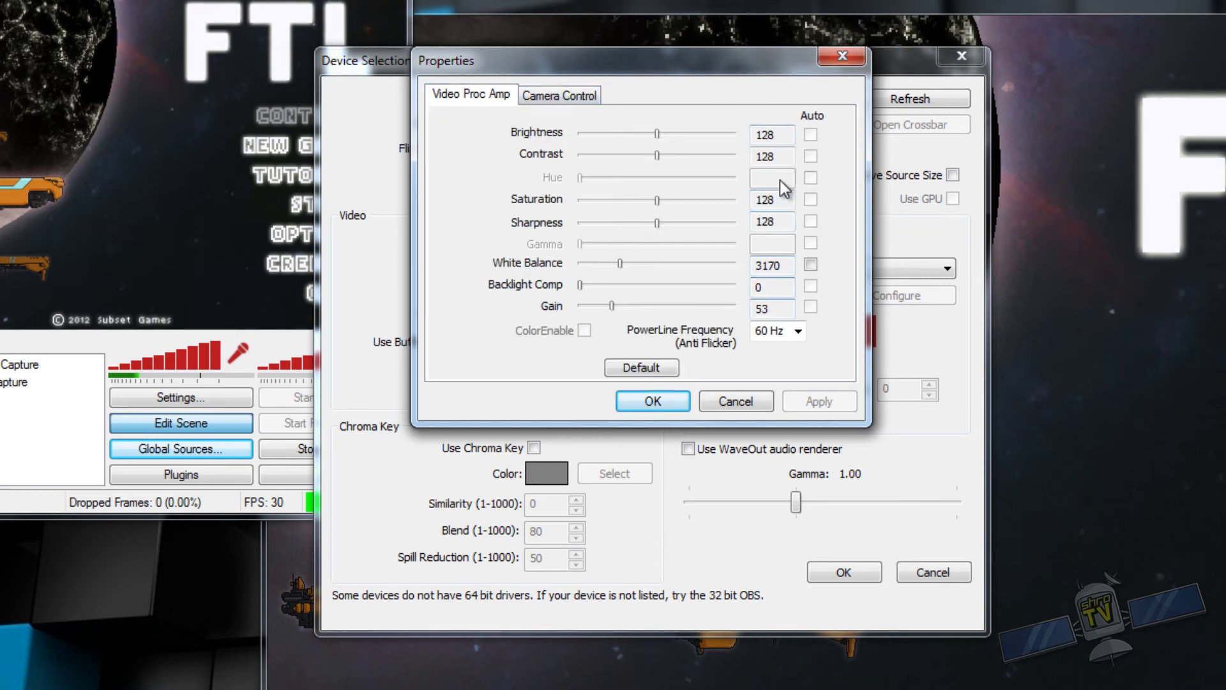
click(559, 97)
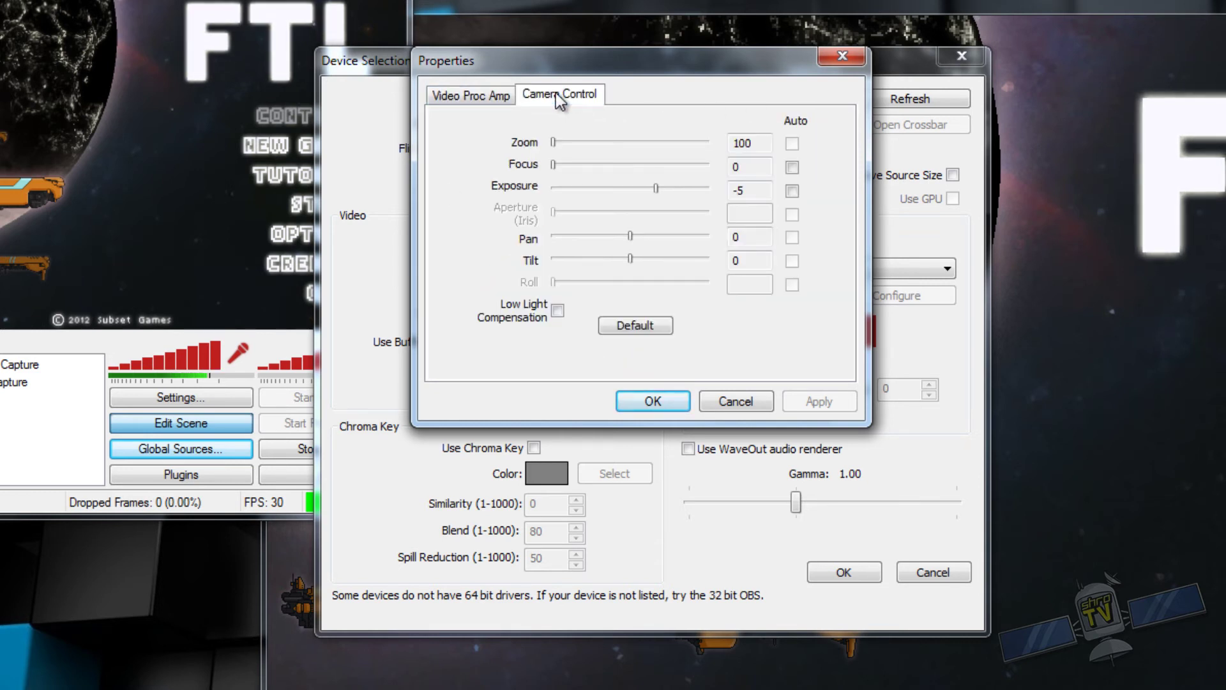
click(487, 97)
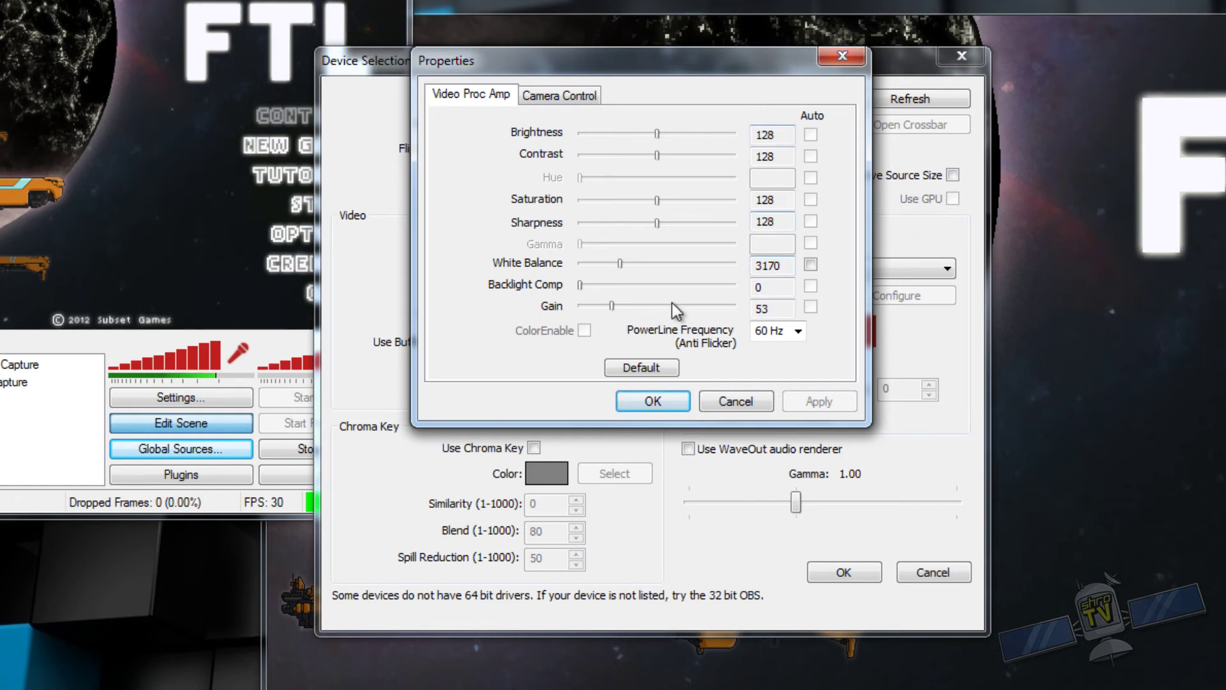
click(571, 98)
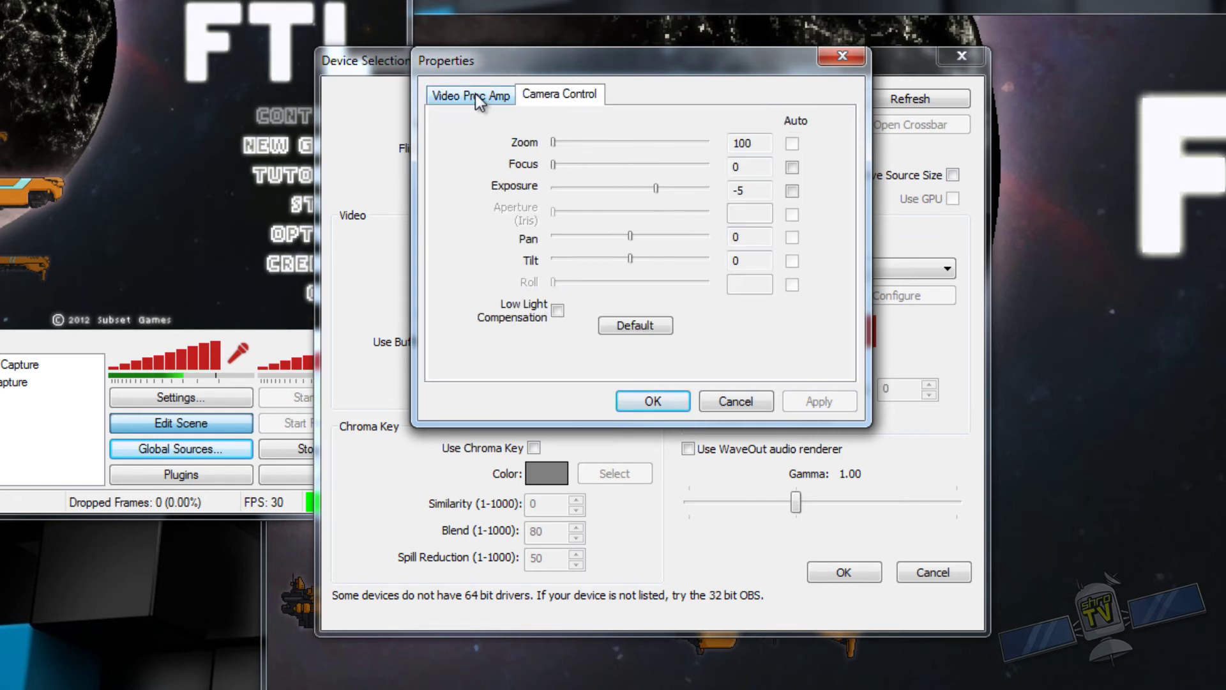
click(476, 93)
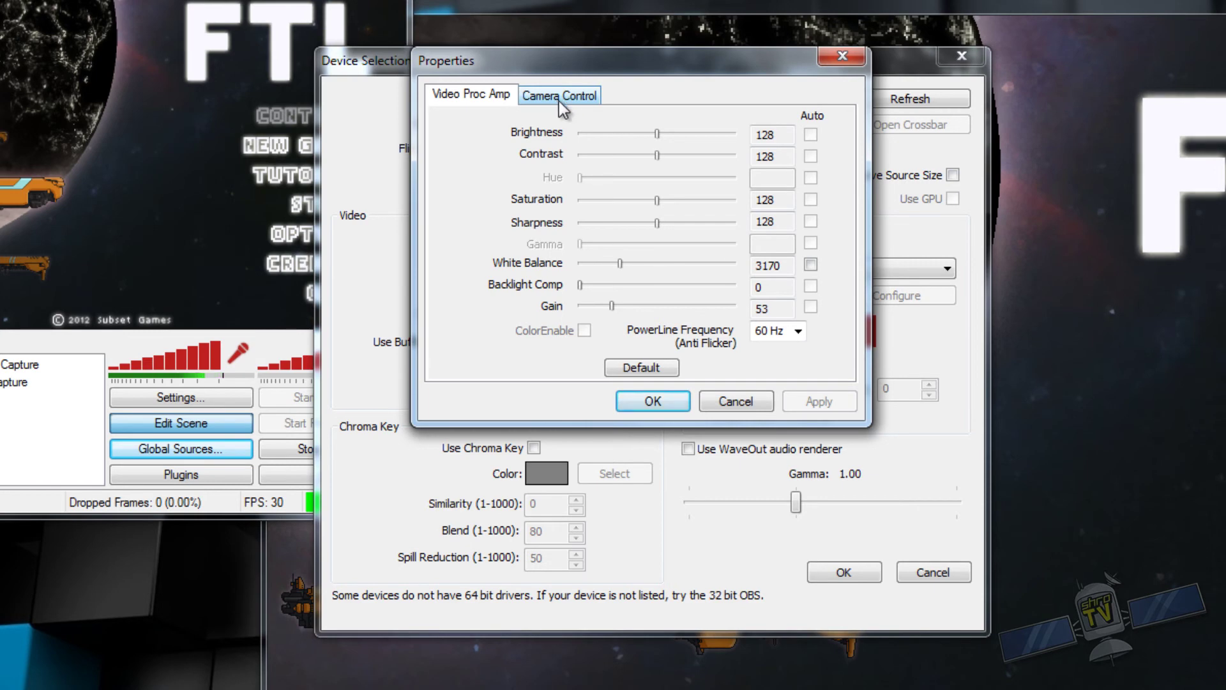
click(738, 401)
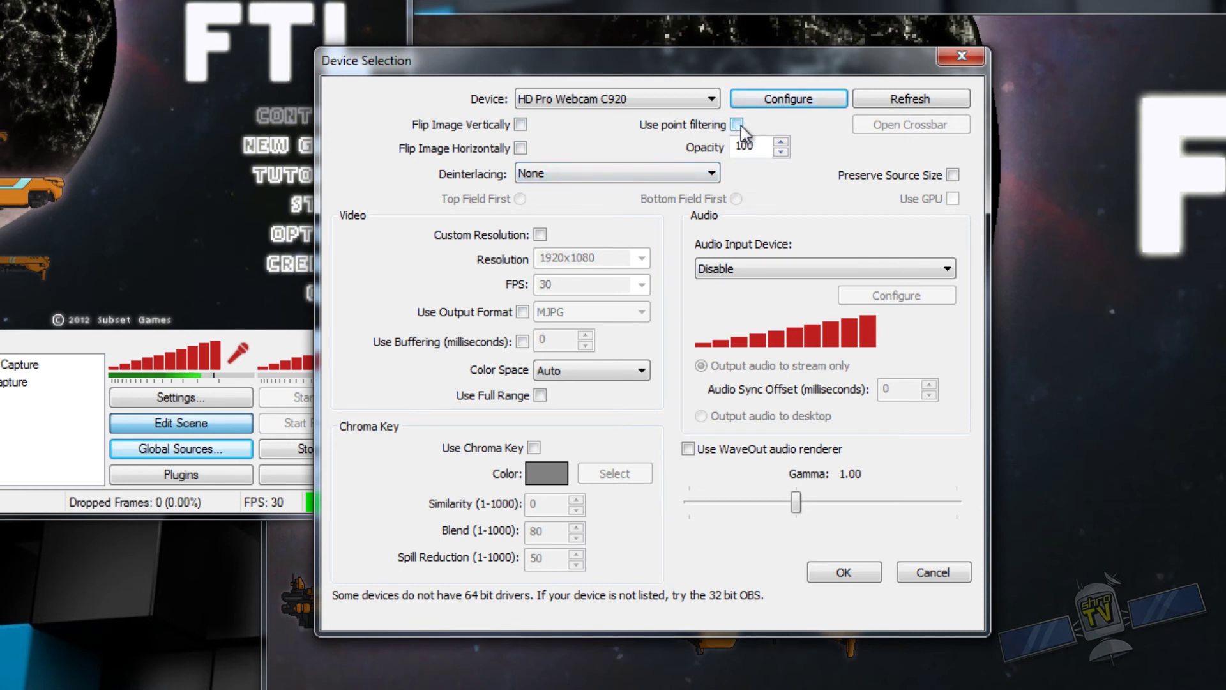
Give the cam webcam a custom 960x720 resolution at 30 FPS, deinterlacing None, audio disabled
click(543, 176)
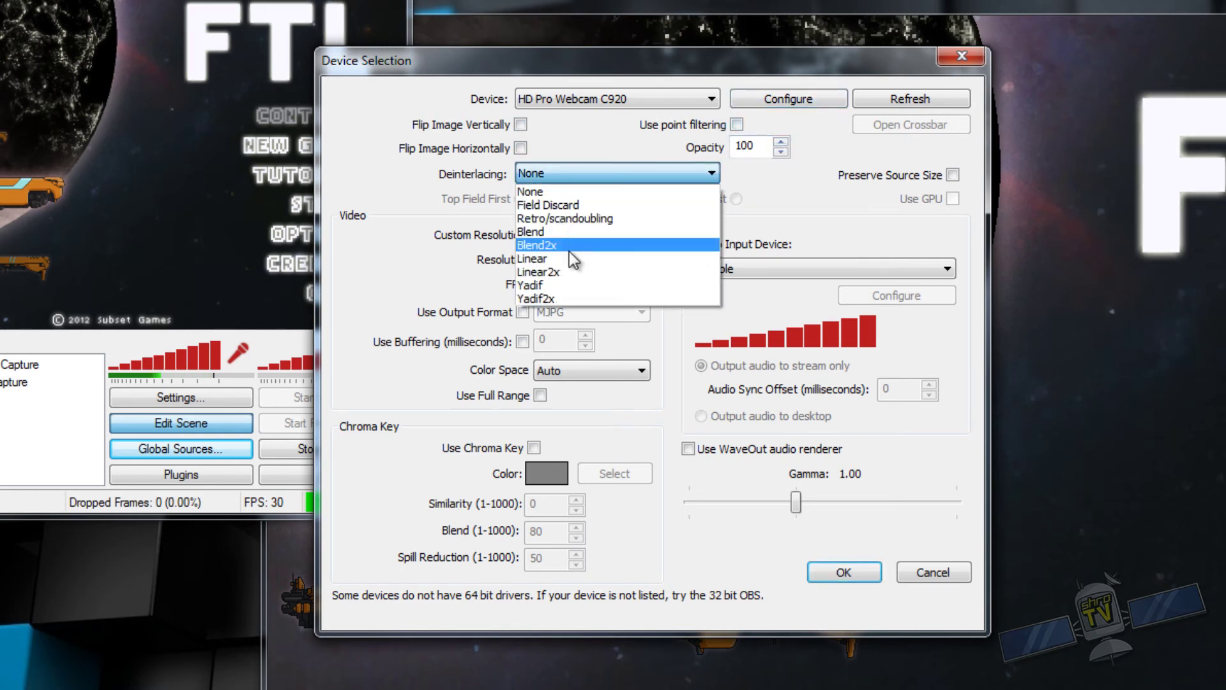
click(557, 171)
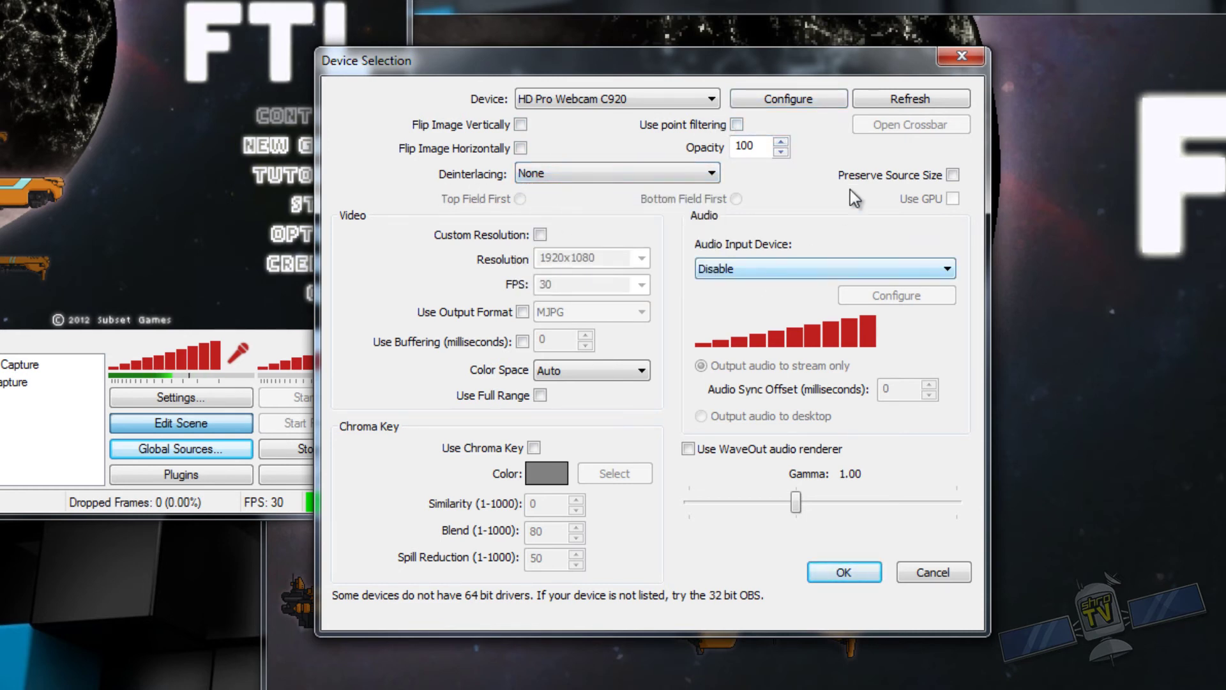
click(540, 235)
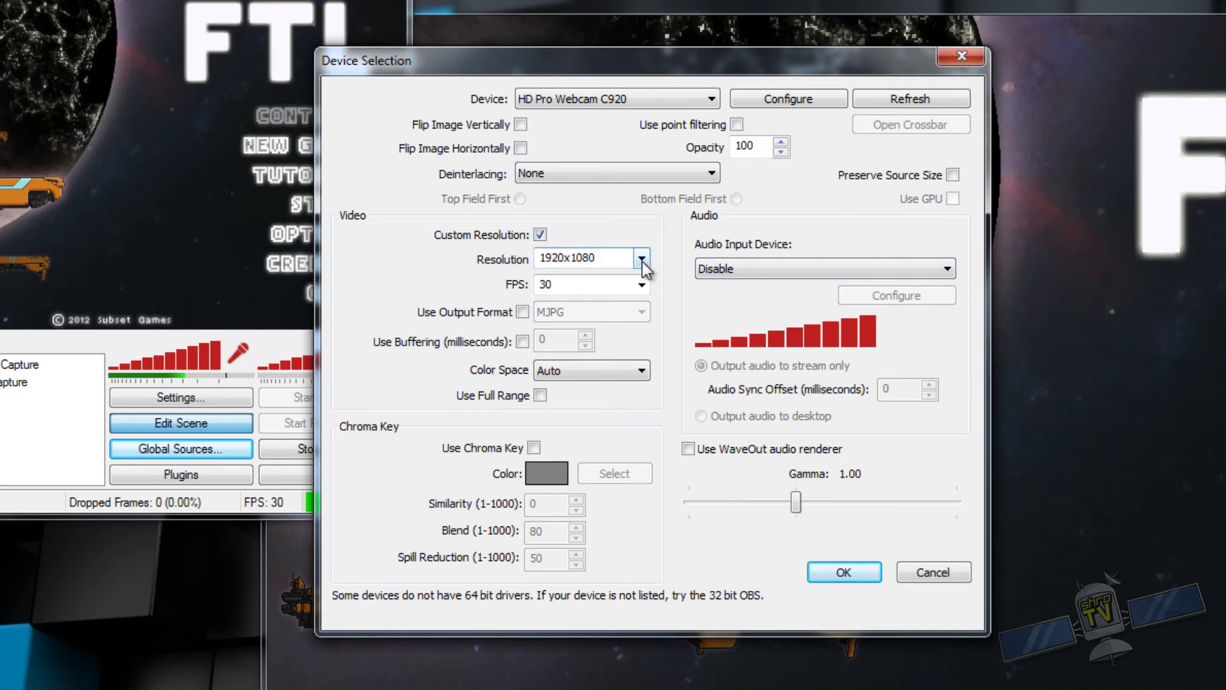
click(641, 258)
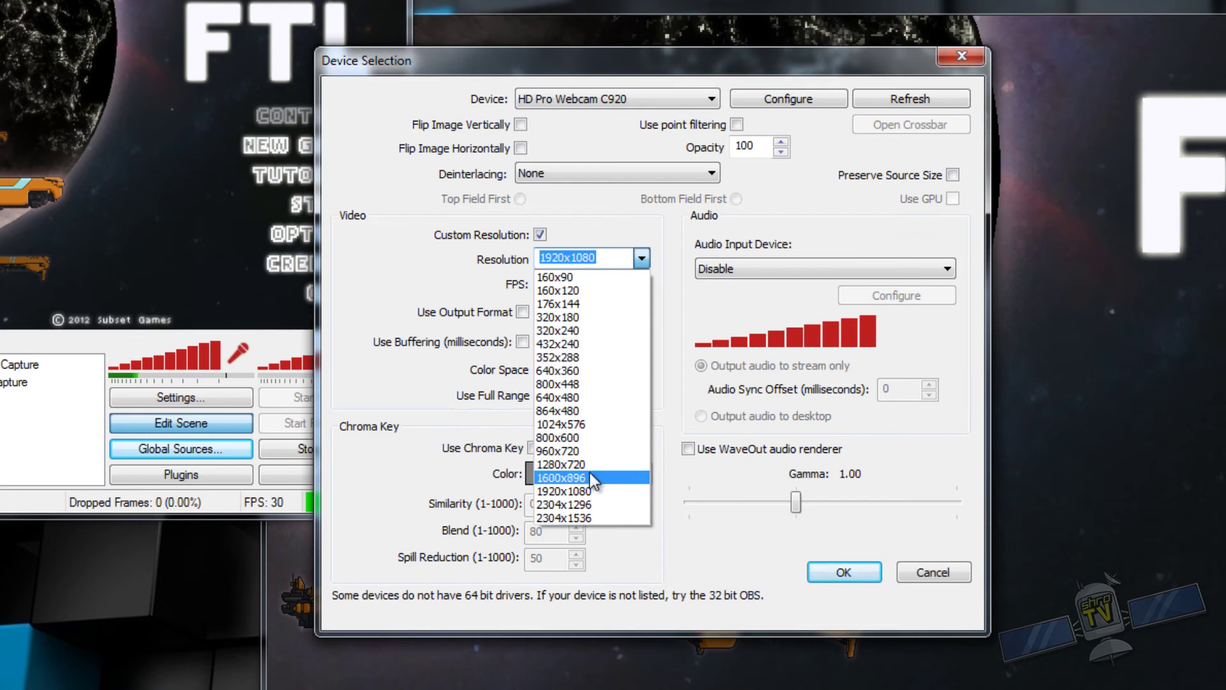
click(580, 452)
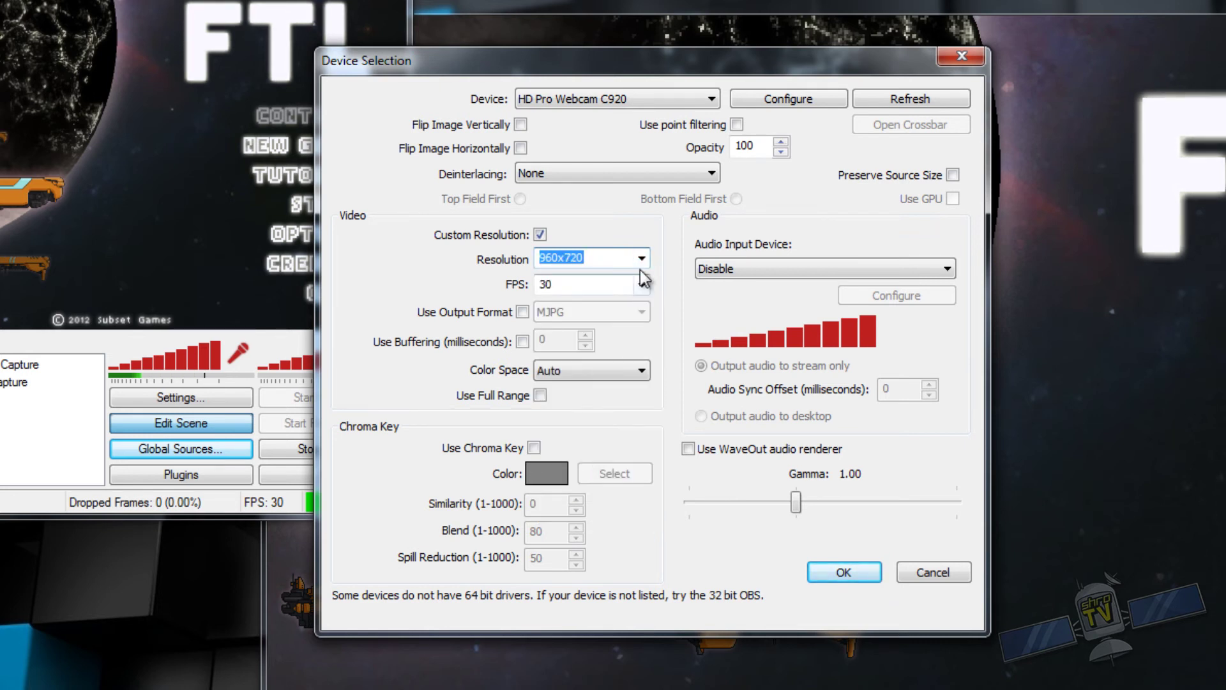
click(642, 258)
click(646, 258)
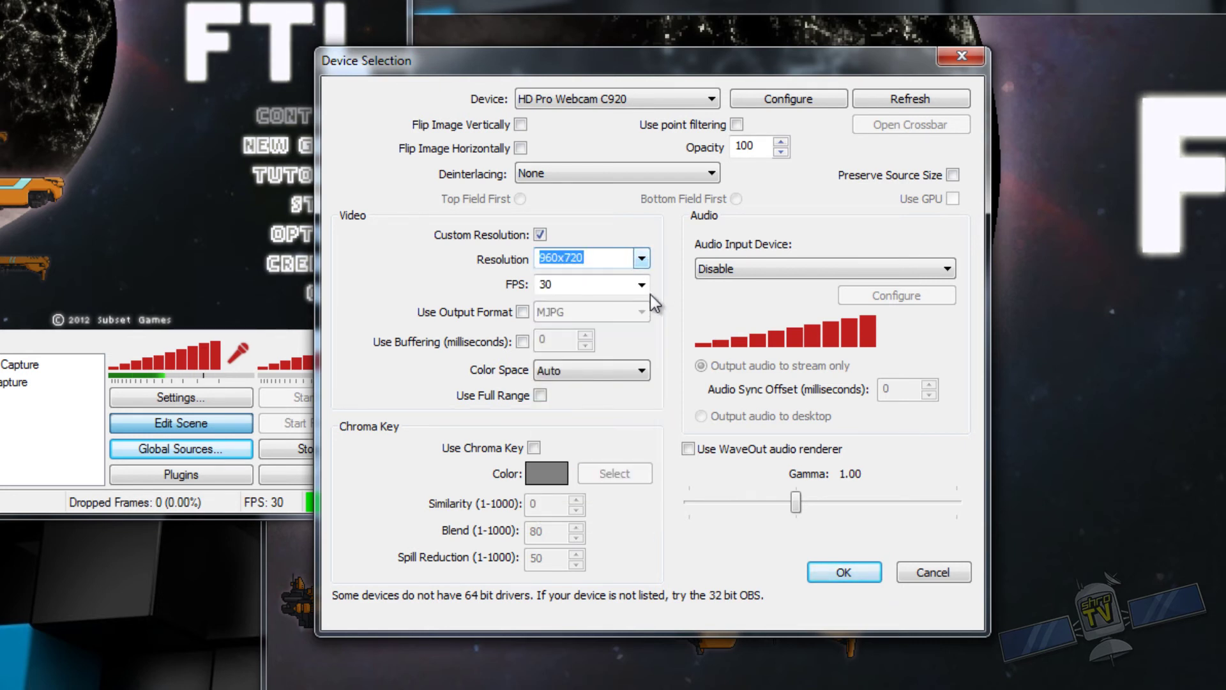
click(642, 286)
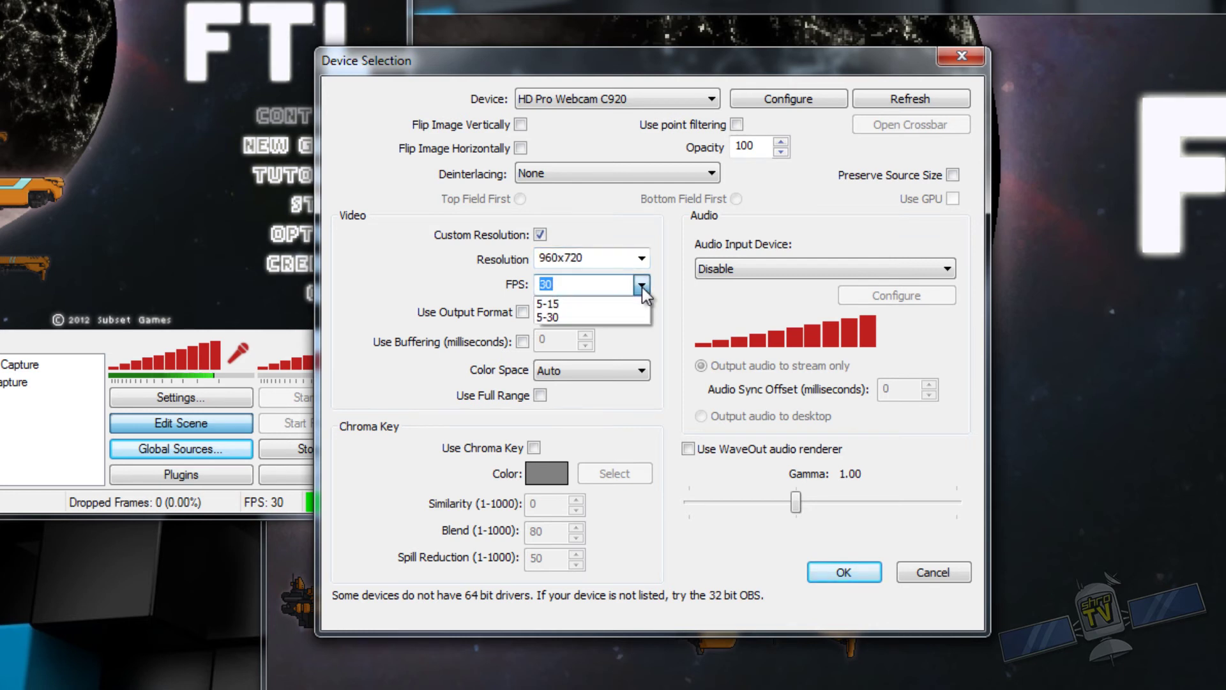
click(642, 286)
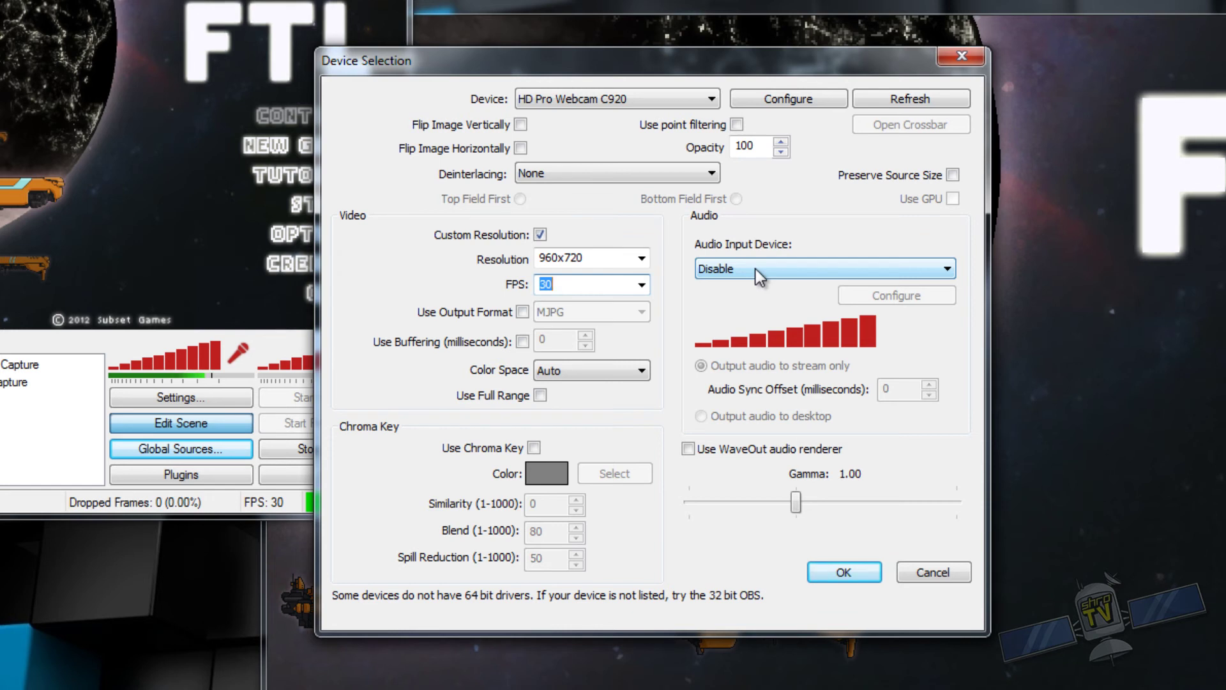
click(814, 269)
click(814, 269)
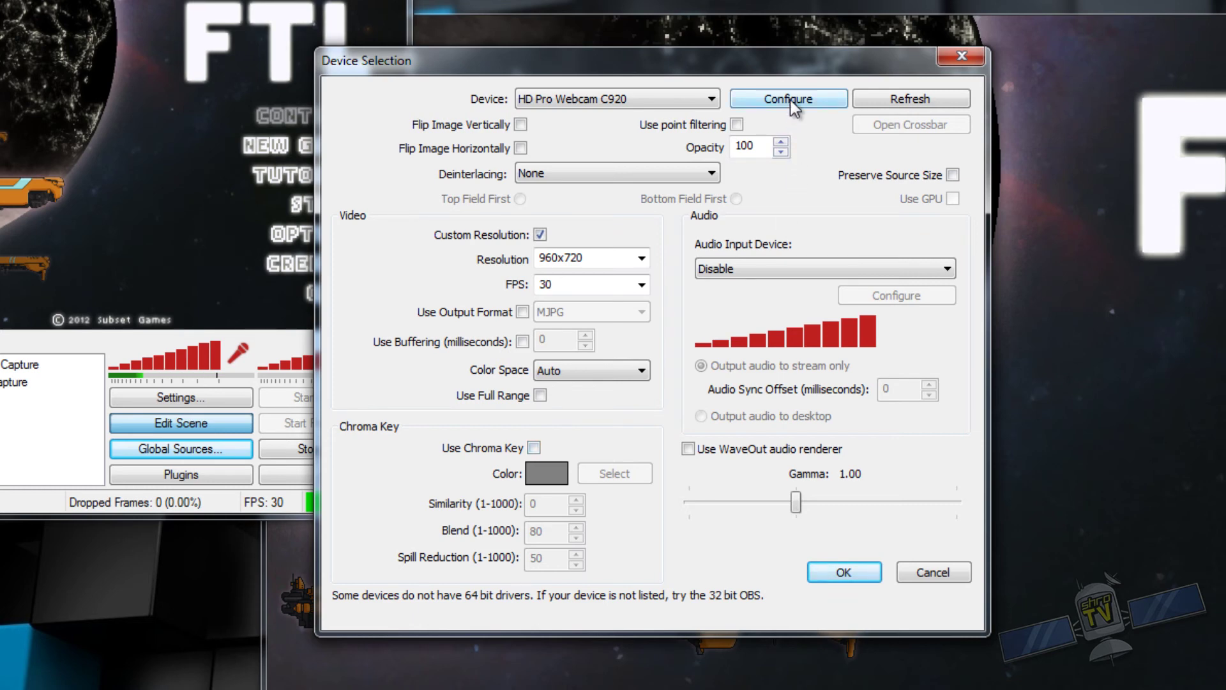
Save the cam webcam settings and close the Global Sources list
click(852, 570)
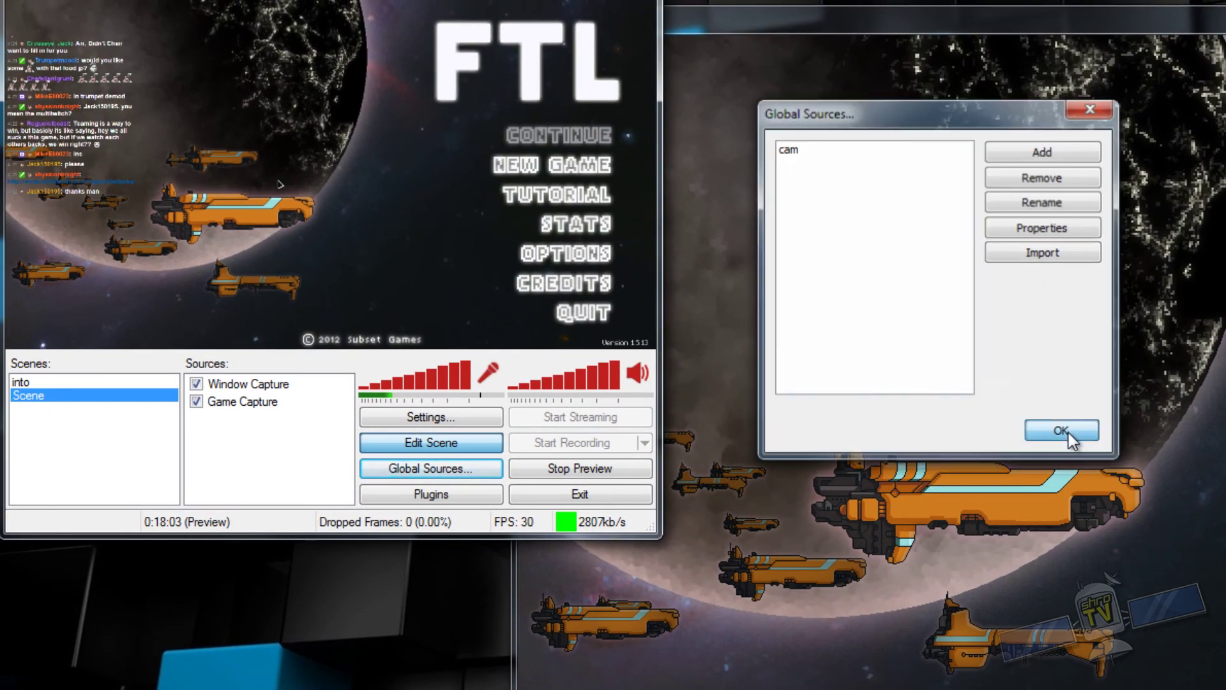
click(926, 421)
right_click(105, 412)
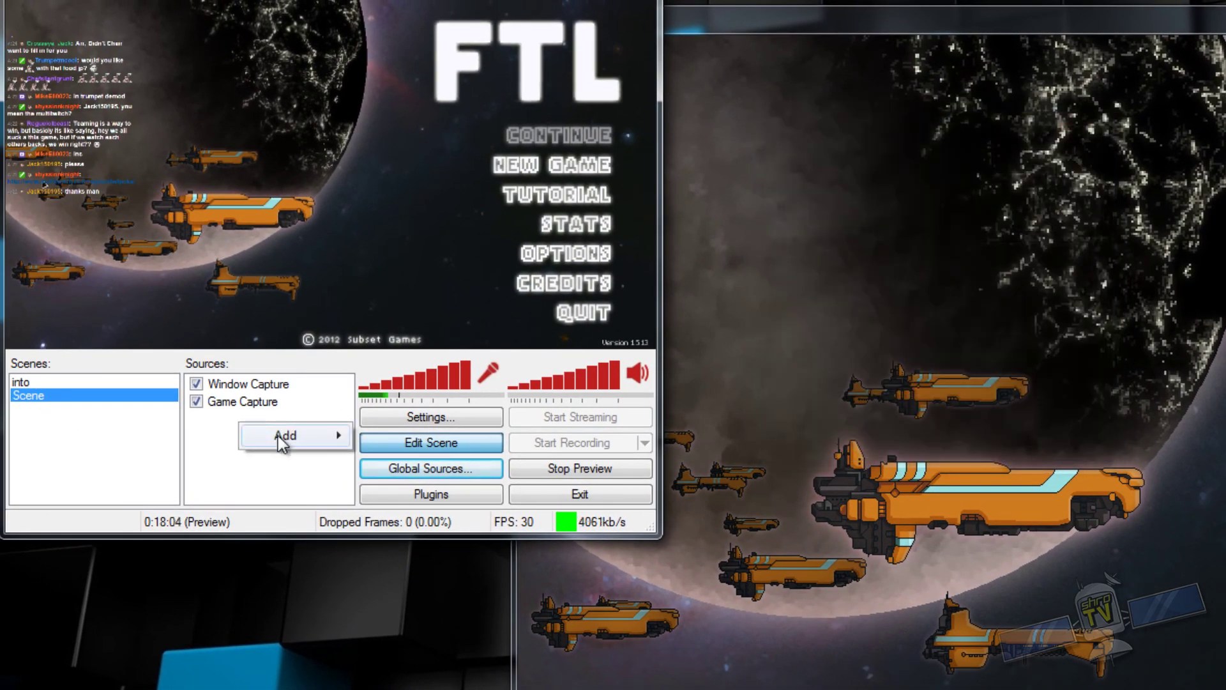
click(233, 479)
click(430, 469)
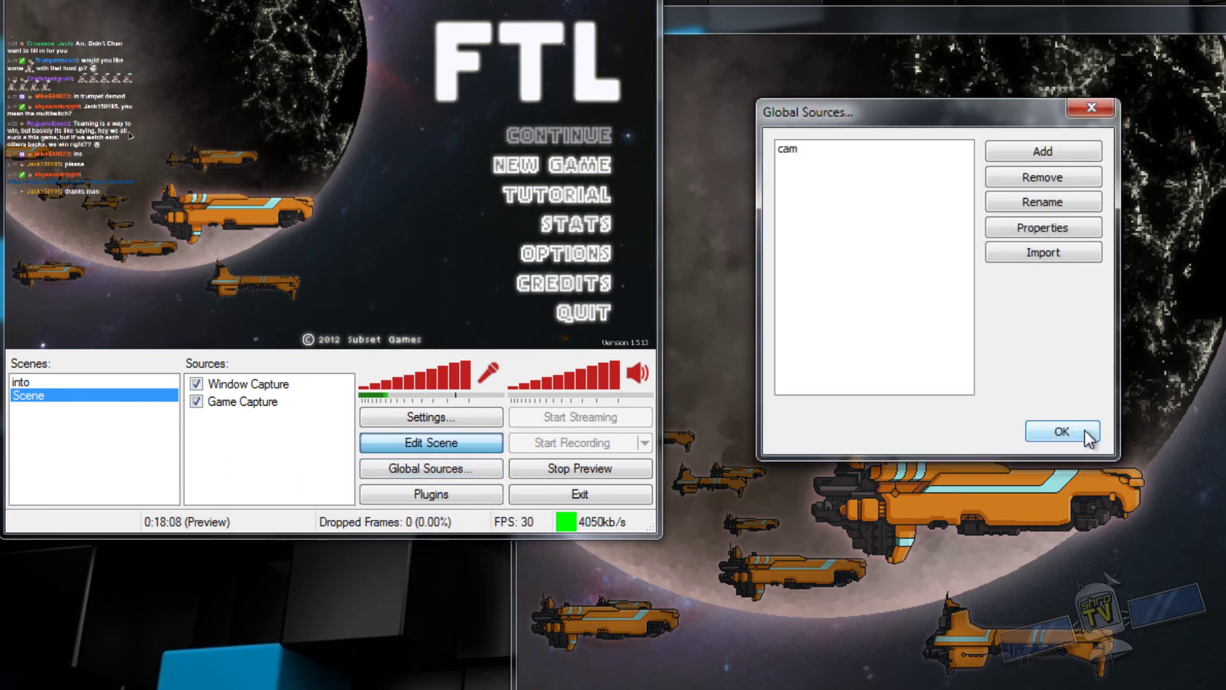
click(1062, 431)
Add the cam global source to Scene and shrink it to a small inset over FTL
right_click(254, 442)
mouse_move(310, 459)
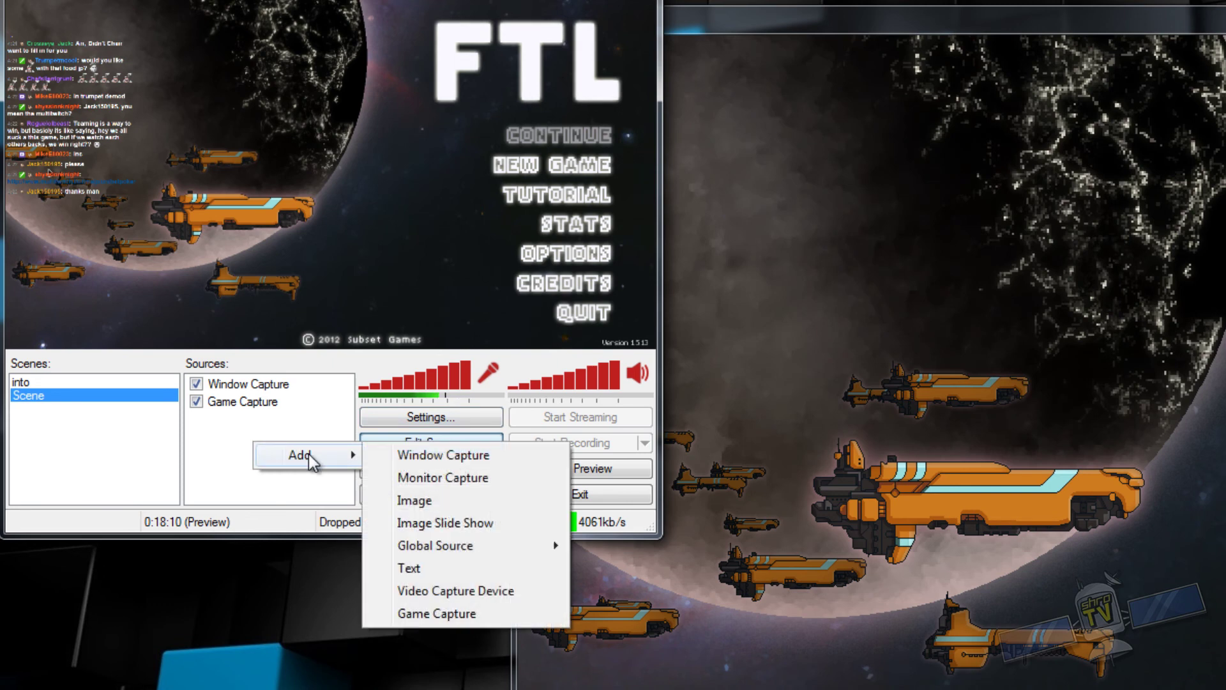
mouse_move(539, 547)
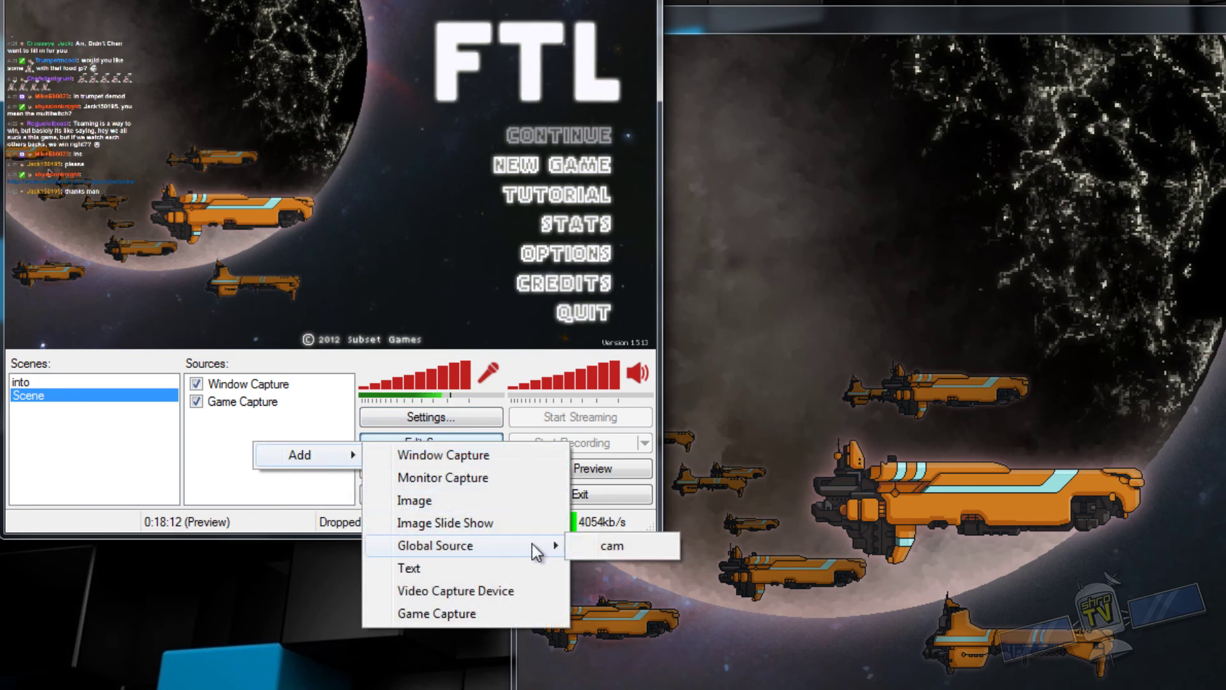
click(625, 547)
click(1034, 310)
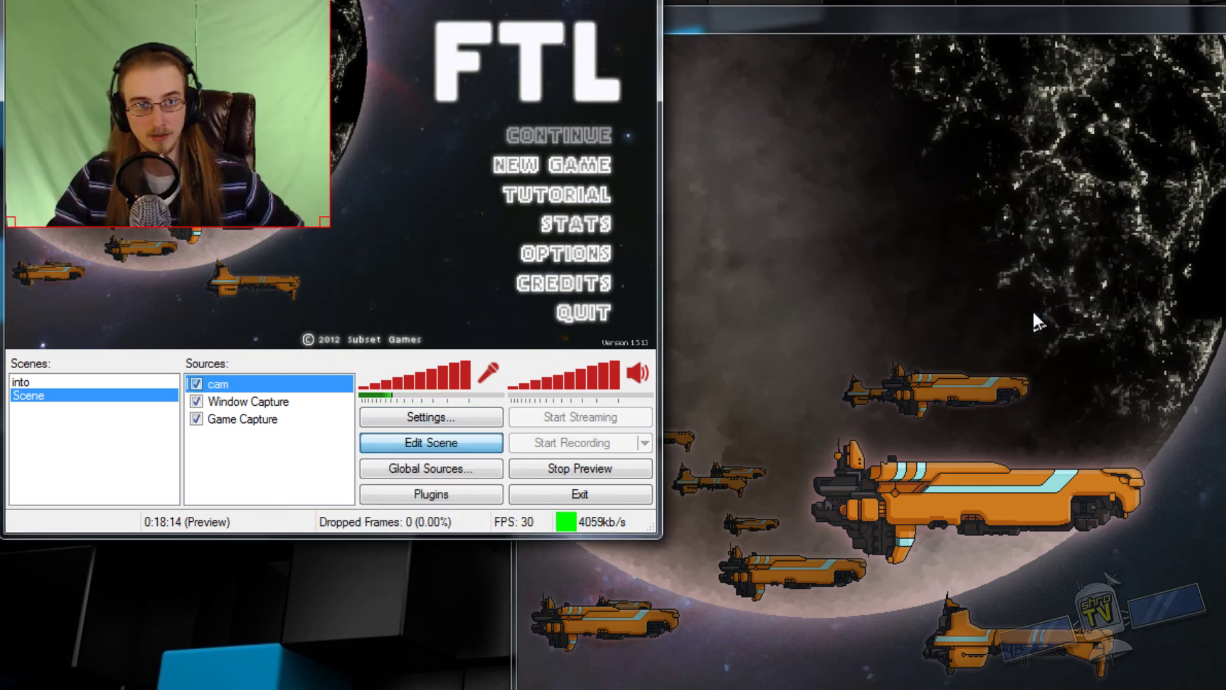
drag(281, 55, 609, 164)
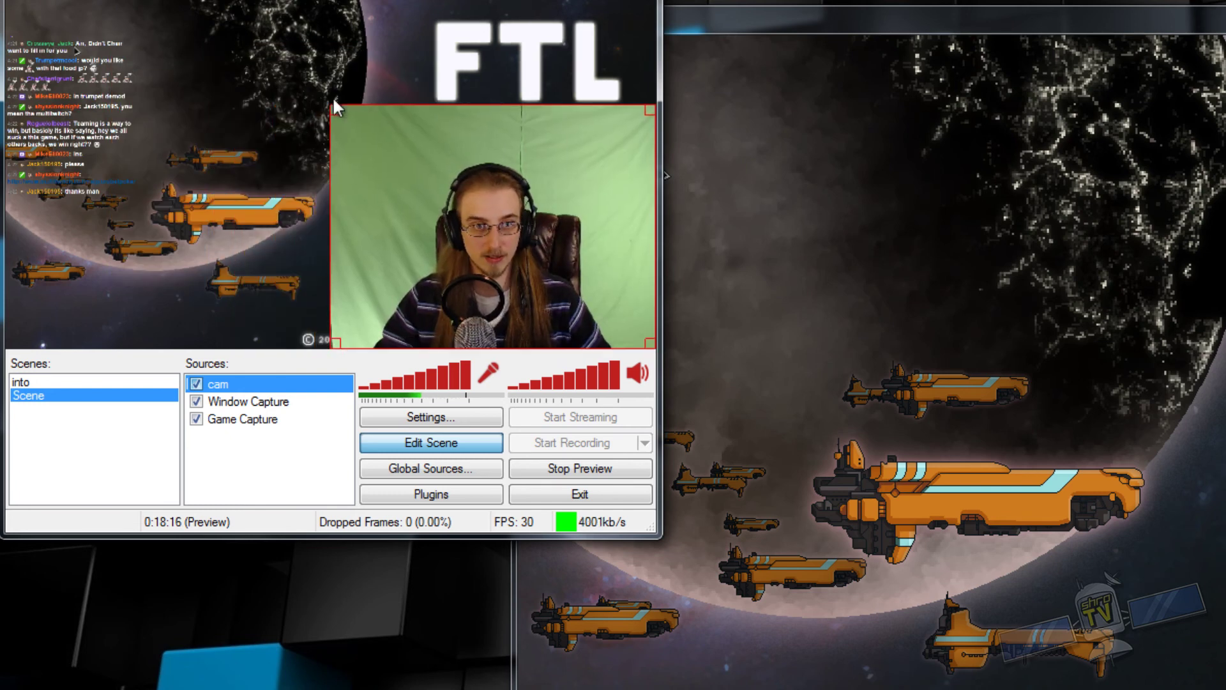
drag(336, 108, 509, 287)
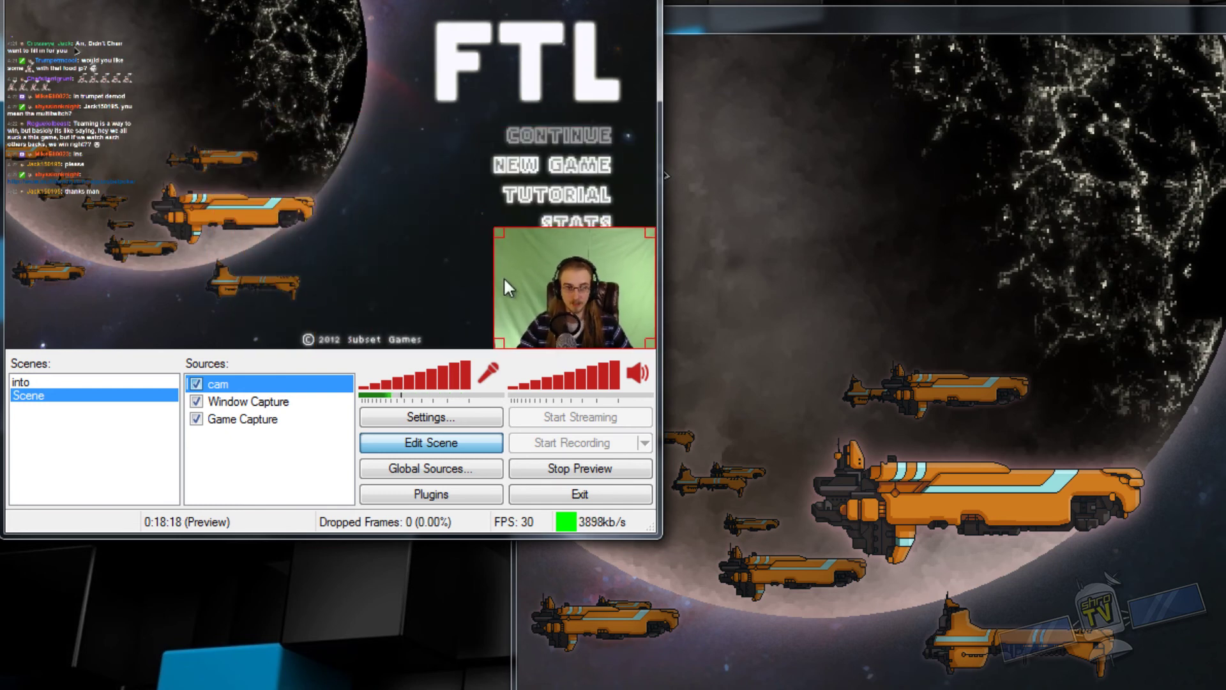
Open the cam source's camera settings and drag the webcam Gain down to 0
right_click(245, 390)
click(309, 527)
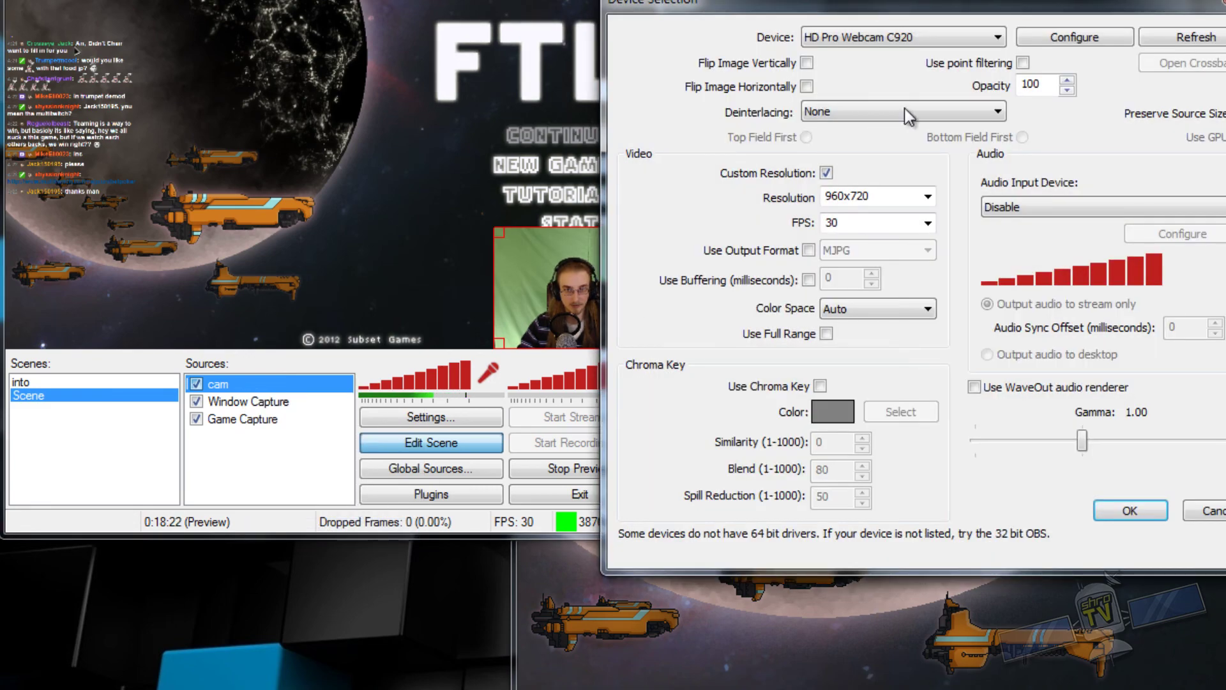
click(1063, 40)
drag(800, 22, 827, 135)
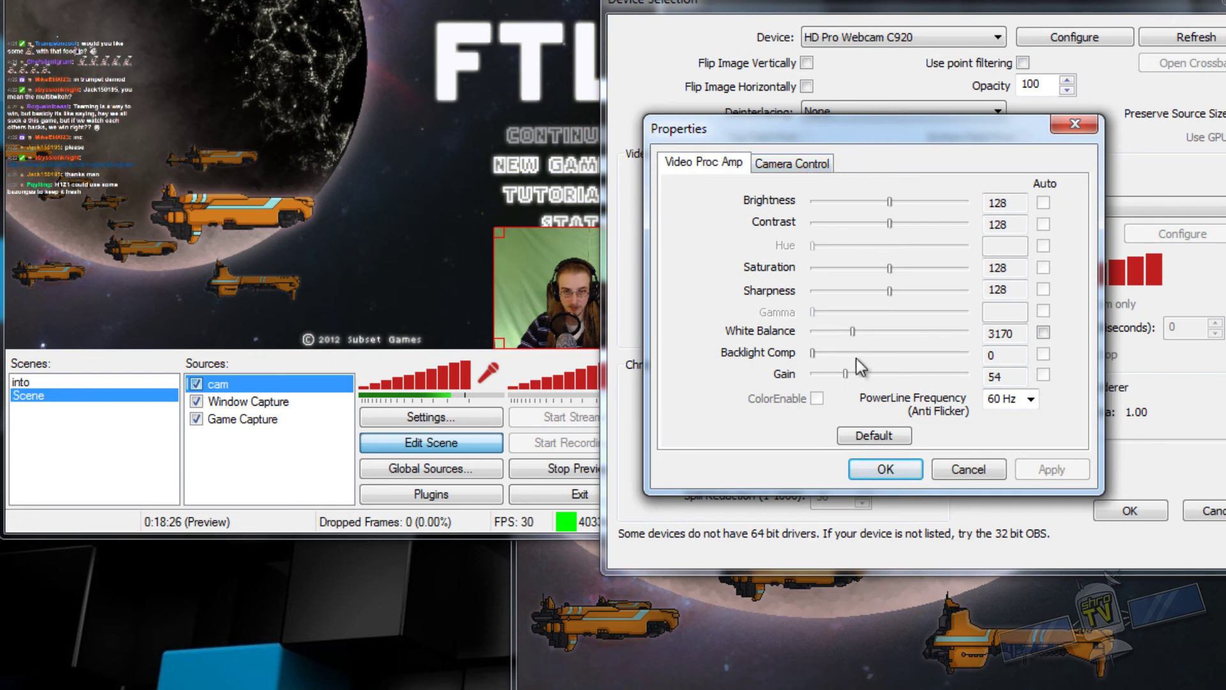
click(849, 375)
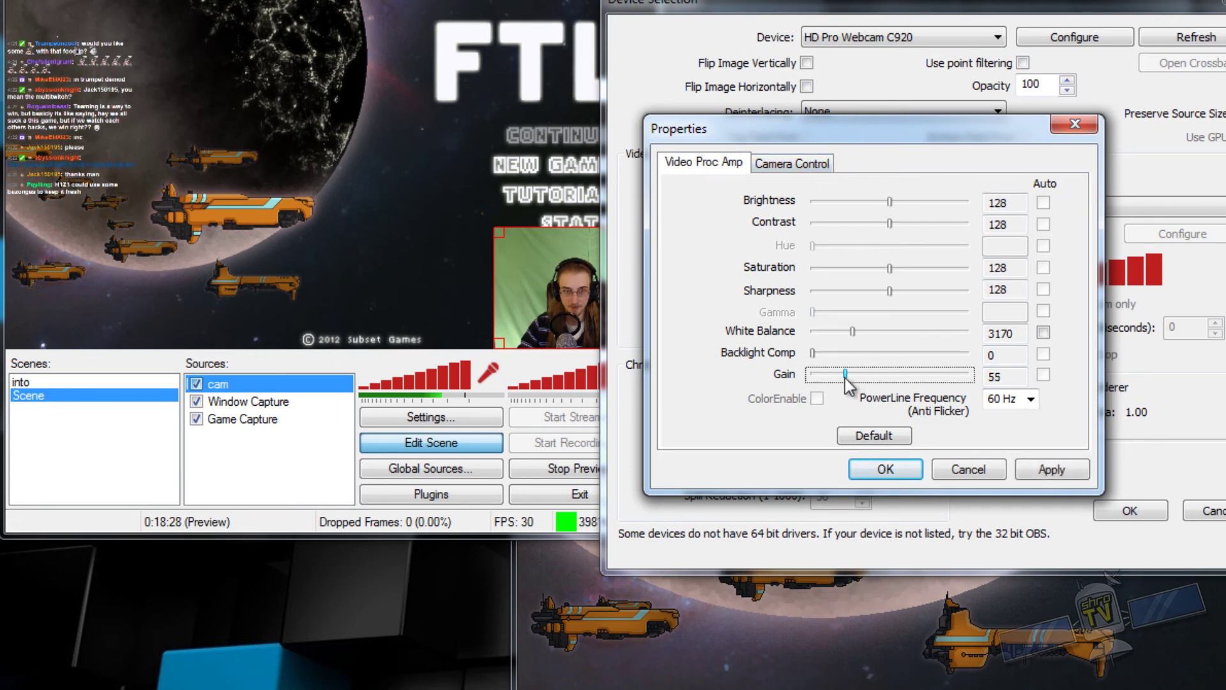
drag(849, 374, 803, 374)
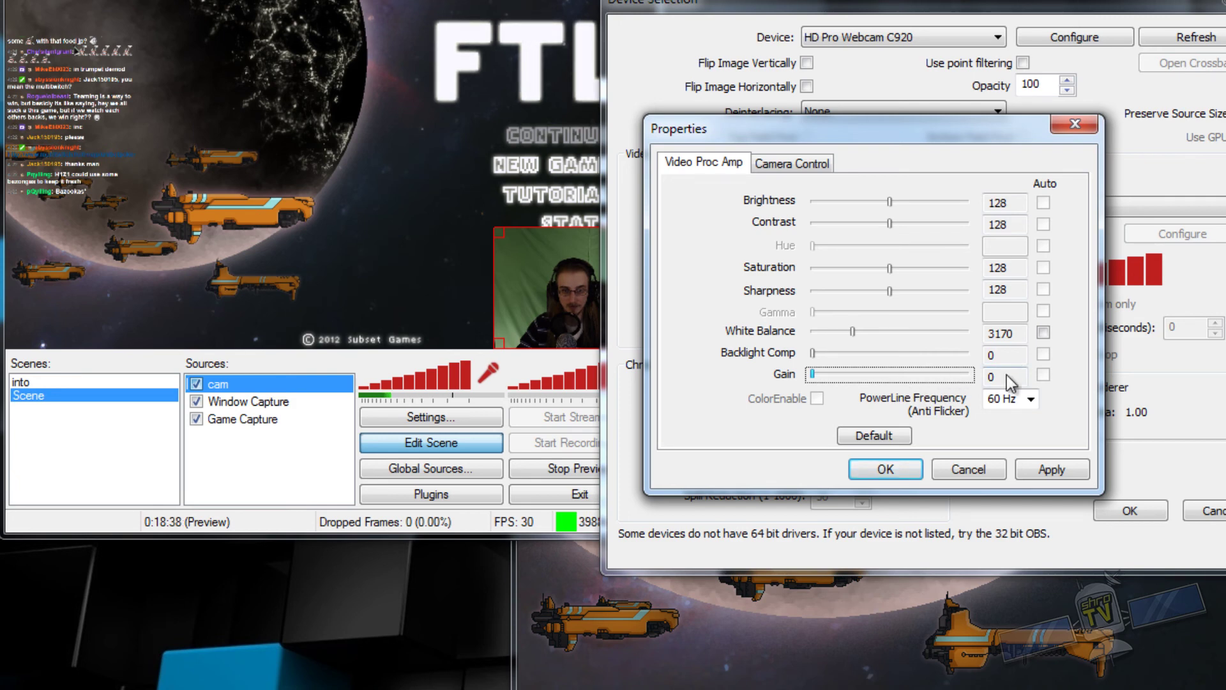
Keep white balance manual and try values from 2000 to 6500, ending near 3140
click(1042, 333)
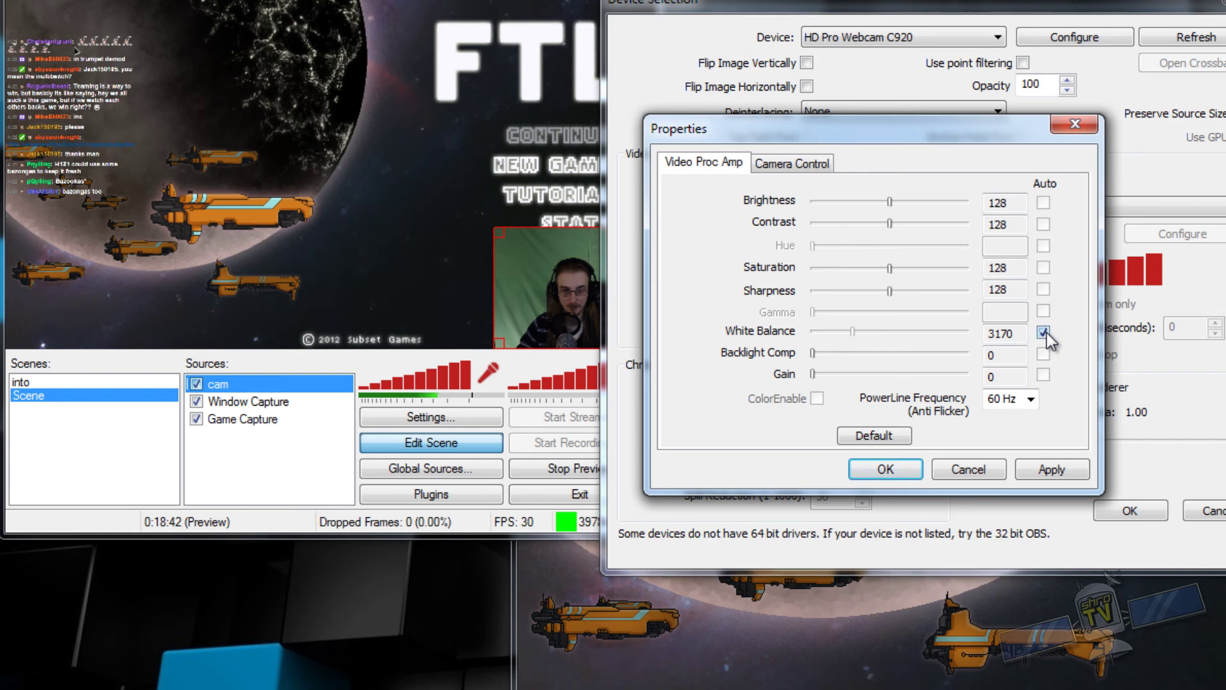
click(1044, 332)
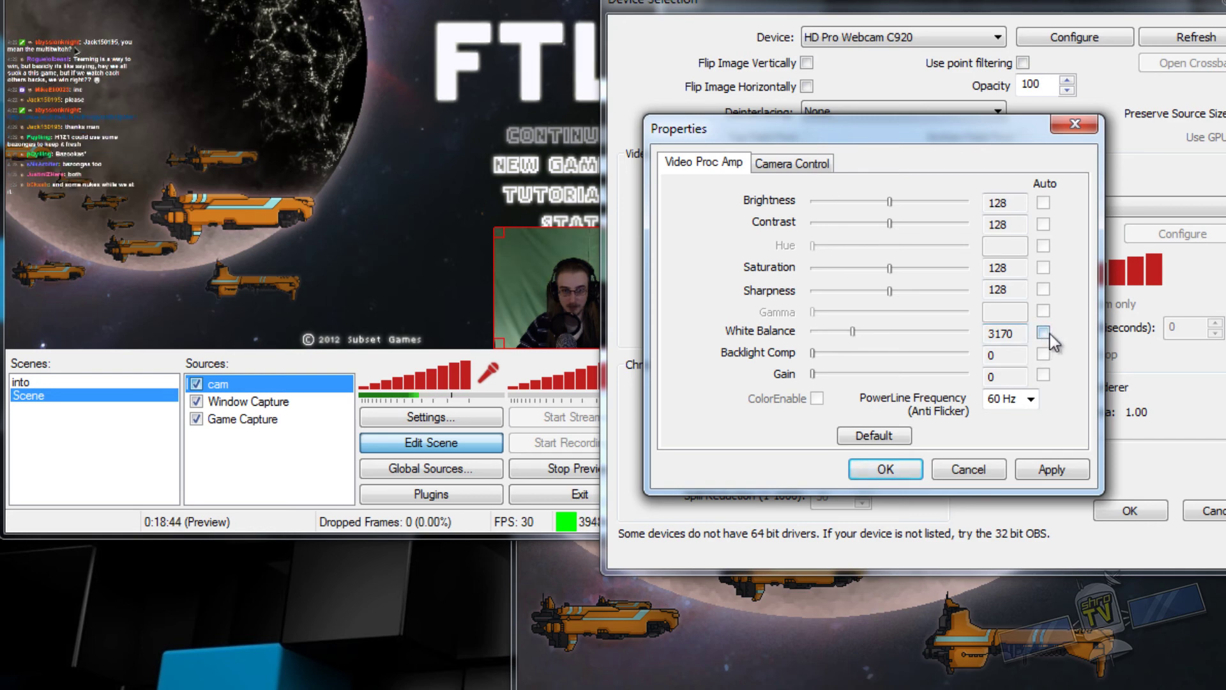
double_click(1017, 335)
click(1016, 336)
double_click(1014, 338)
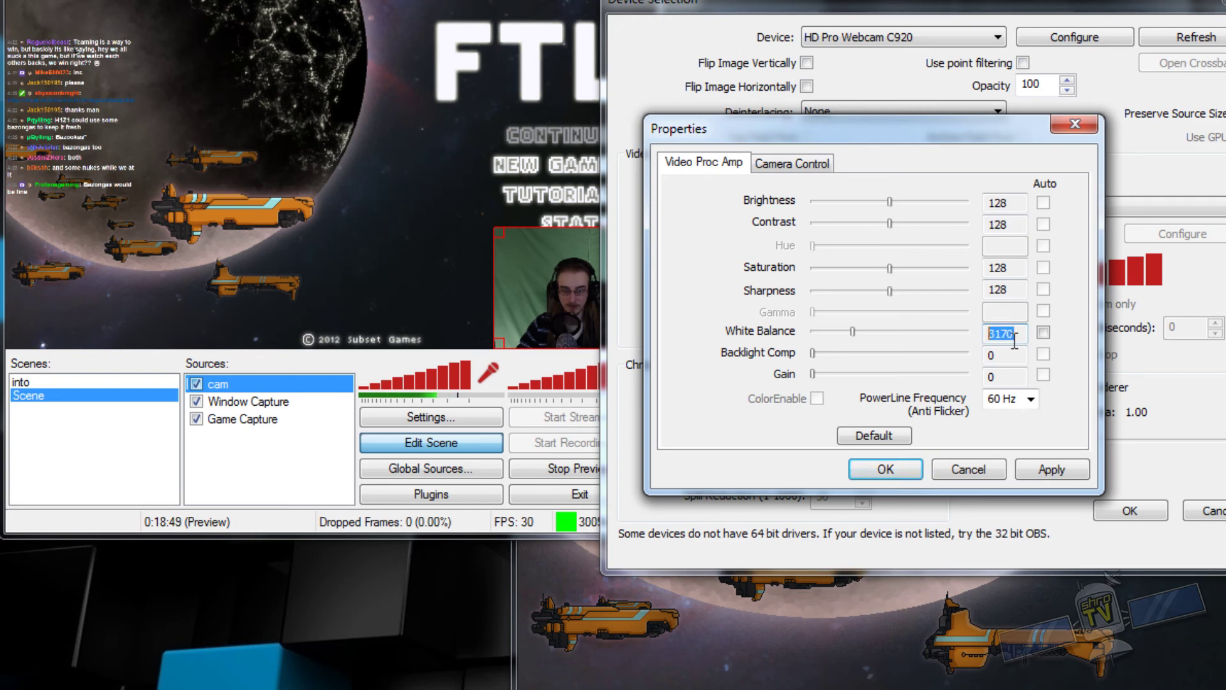
click(1016, 337)
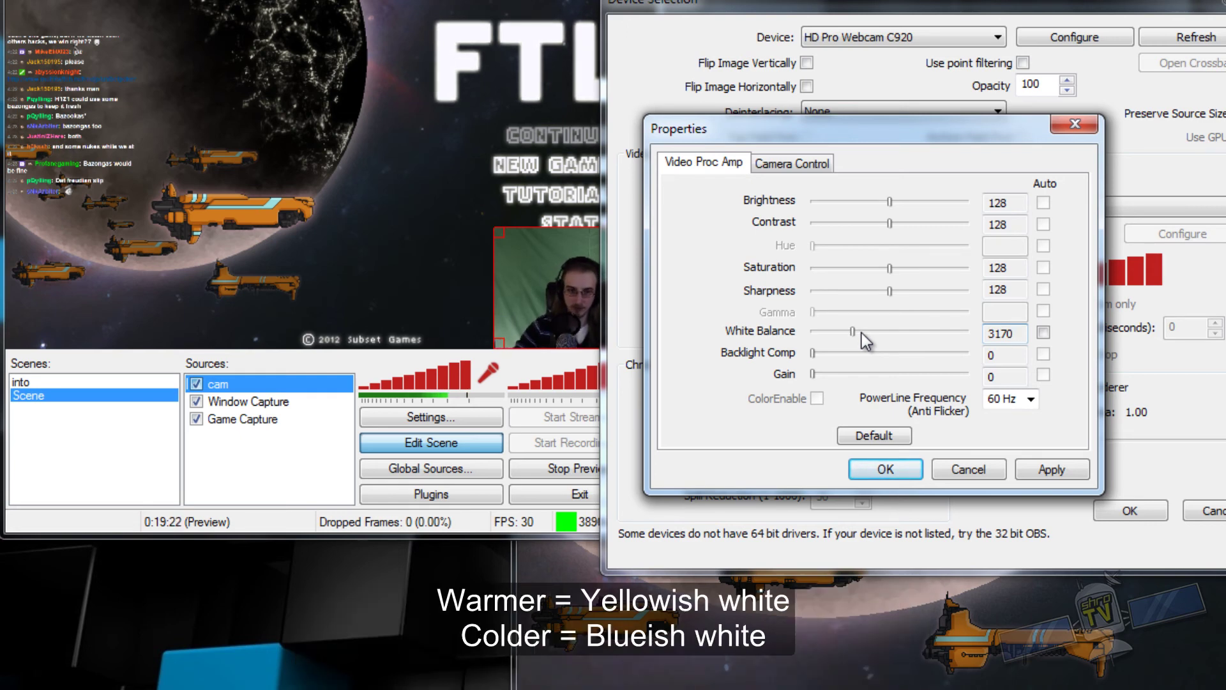
drag(854, 332, 796, 336)
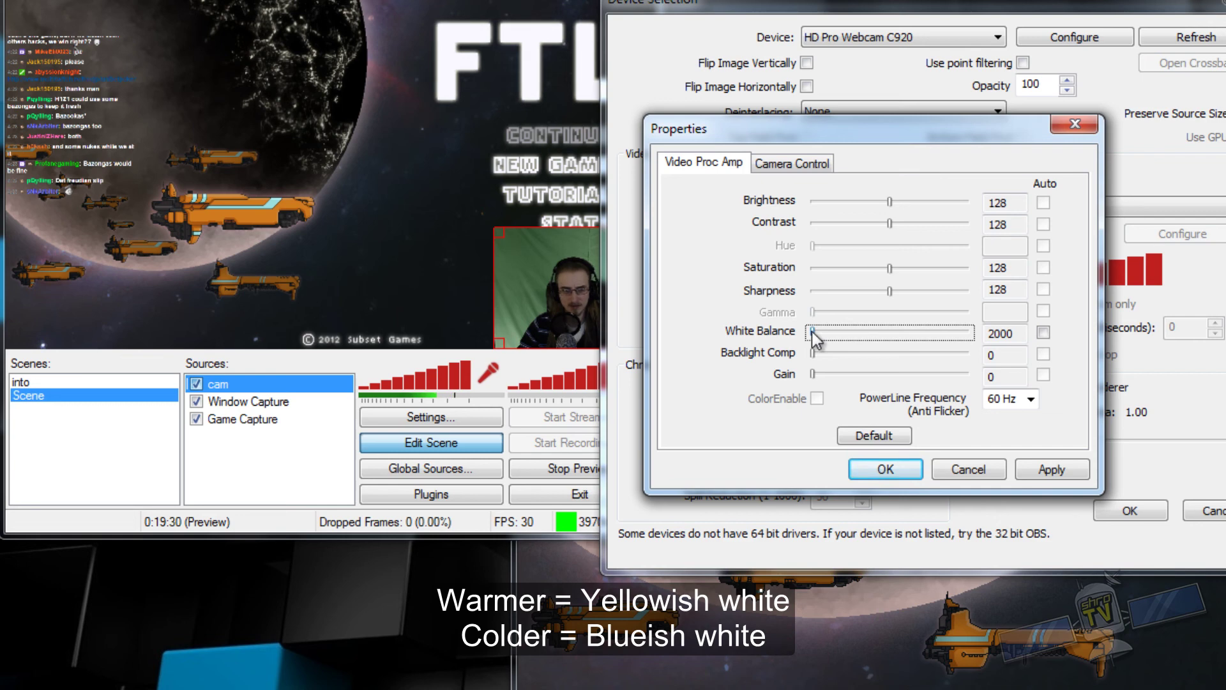
drag(812, 332, 852, 333)
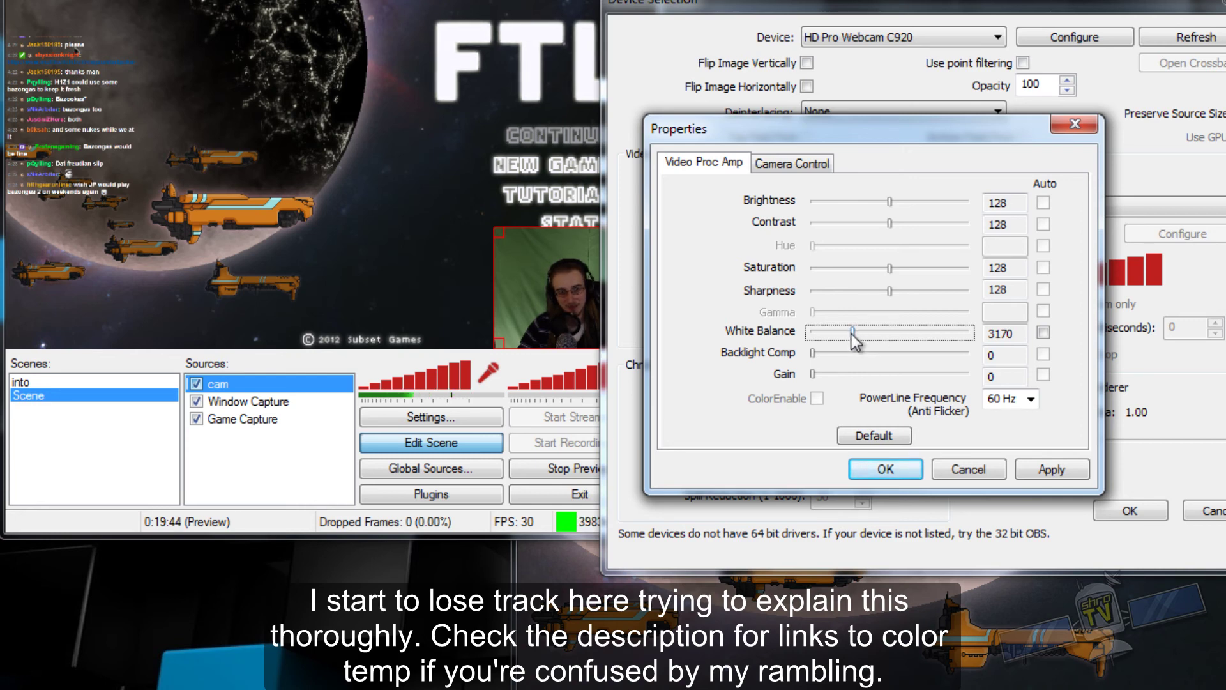
mouse_move(852, 334)
mouse_down()
mouse_move(969, 345)
mouse_move(844, 340)
mouse_move(851, 333)
mouse_up()
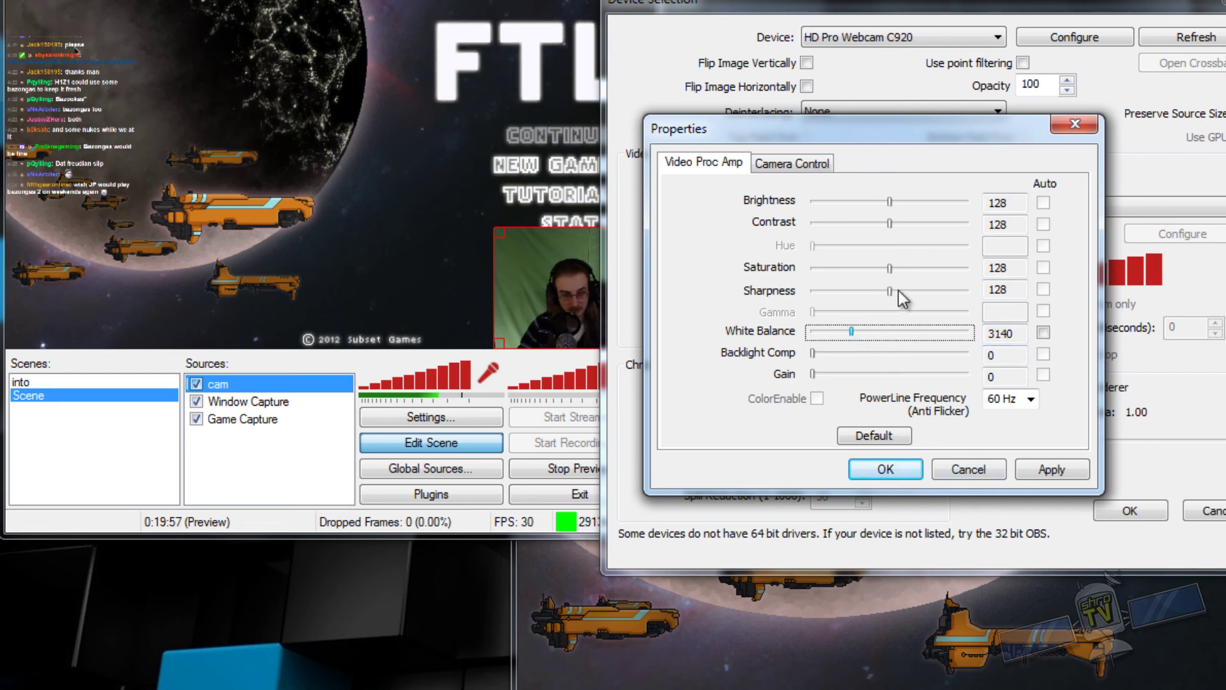
On Camera Control, zoom the webcam image in and raise Exposure from -5 to -3
click(813, 170)
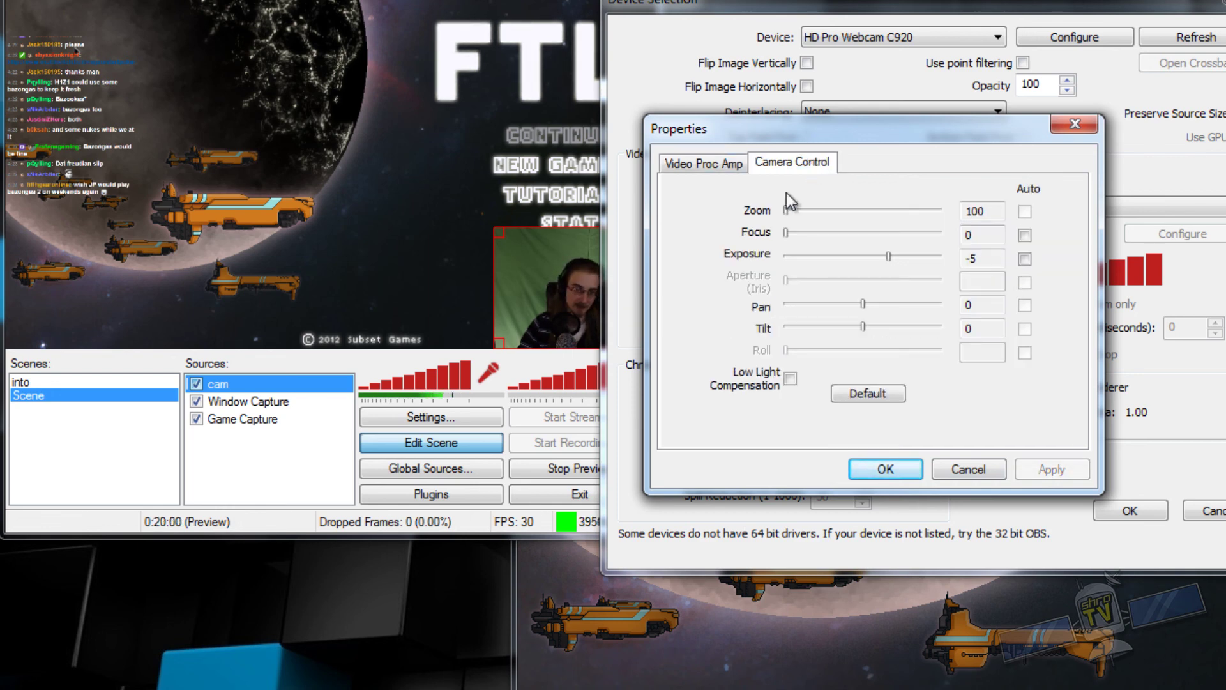
drag(787, 212, 750, 234)
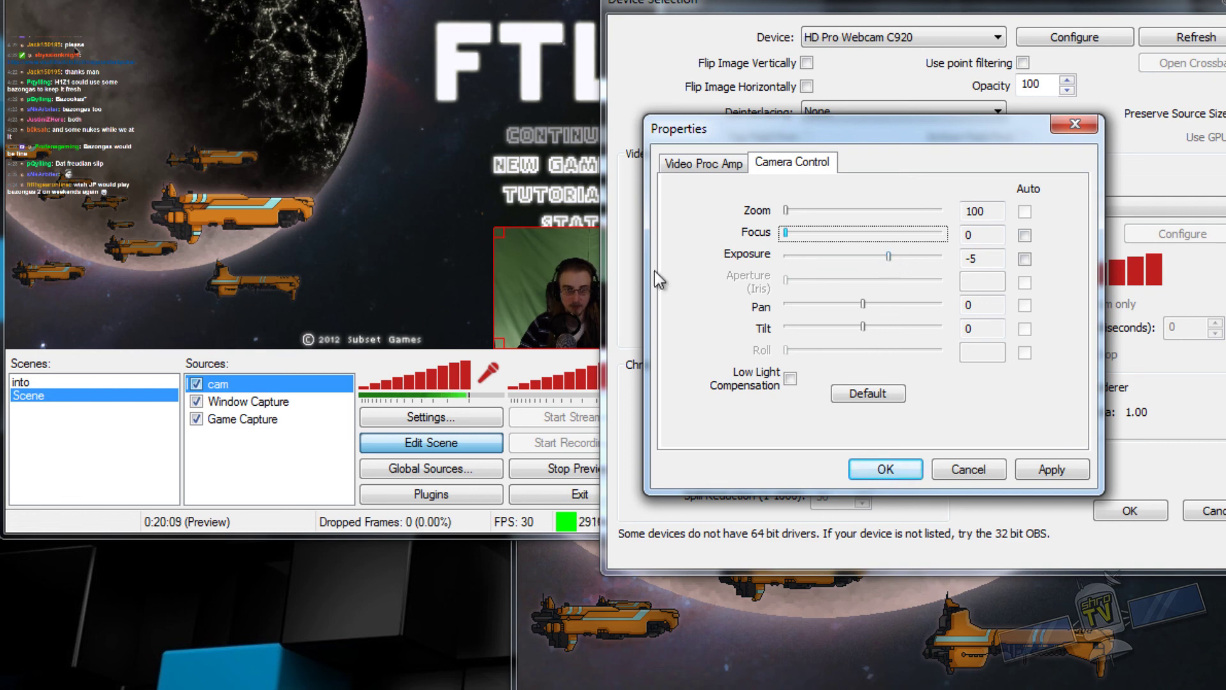
drag(888, 258, 915, 255)
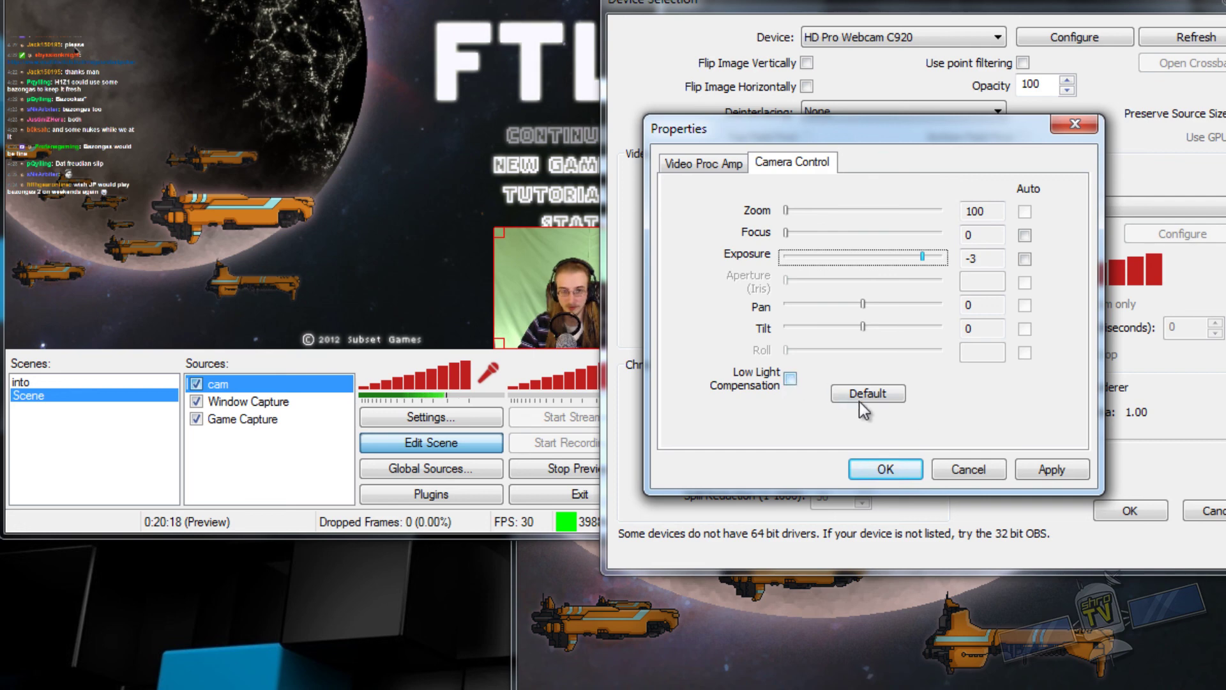
click(714, 163)
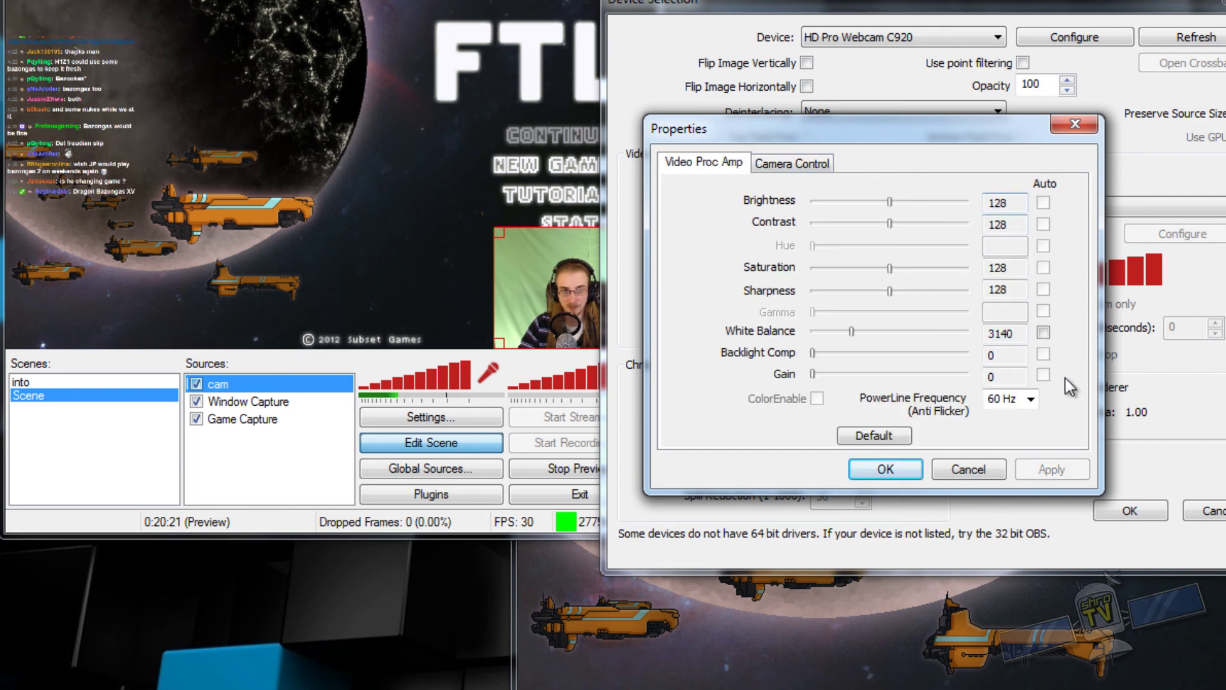
Enable Use Chroma Key on the cam, sampling its green background, and enlarge the cam inset
click(911, 467)
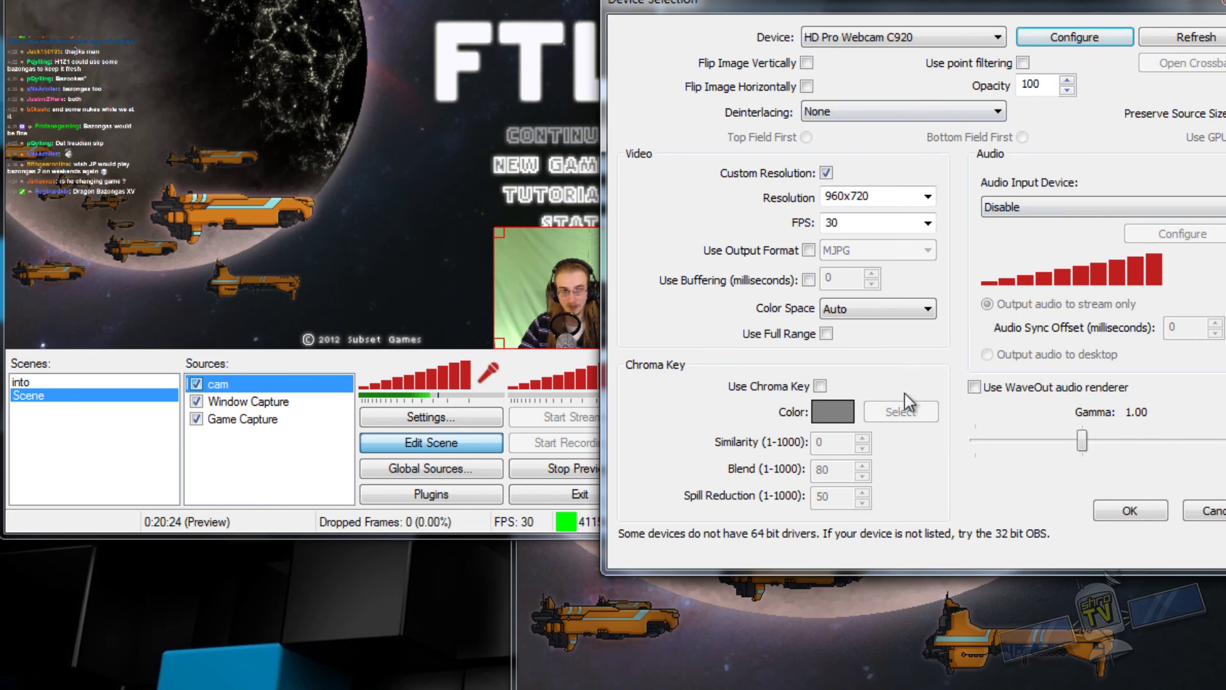
drag(884, 6, 970, 13)
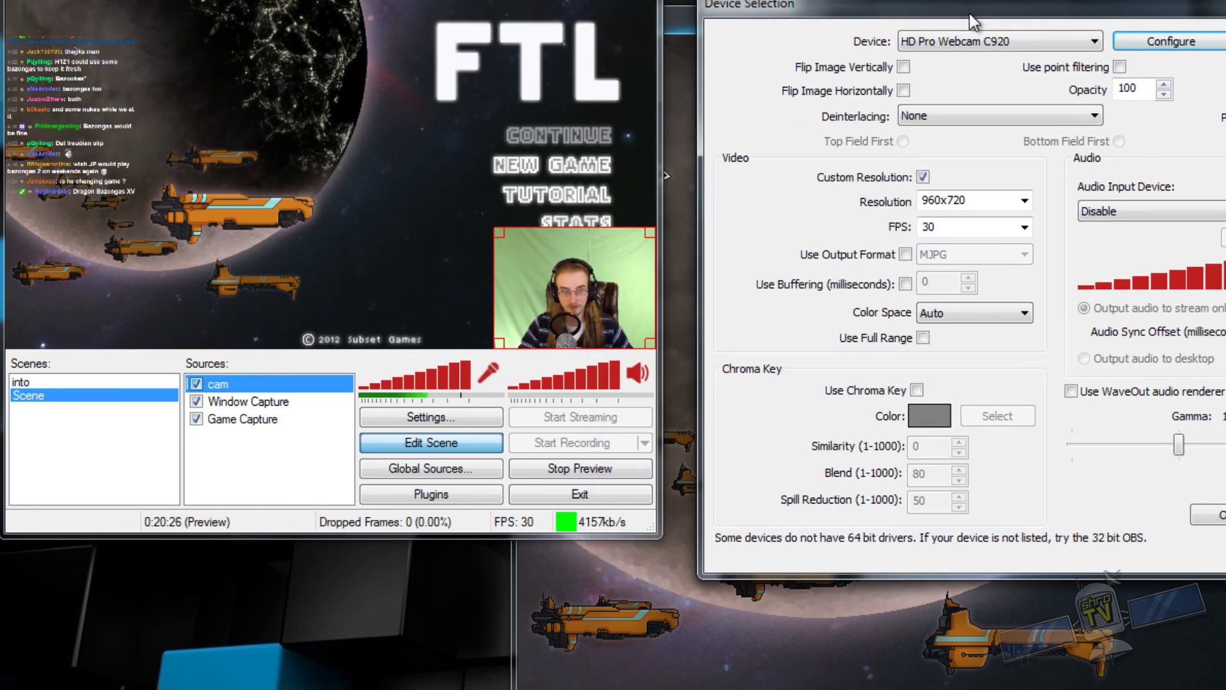
click(917, 390)
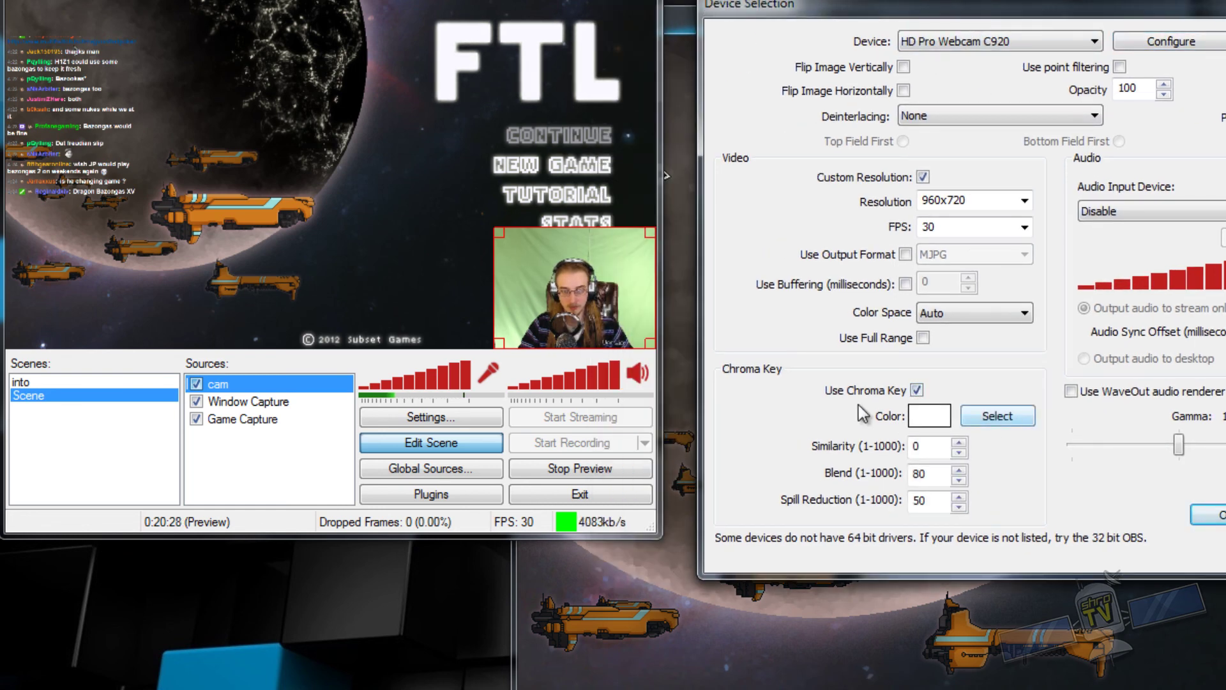
click(998, 417)
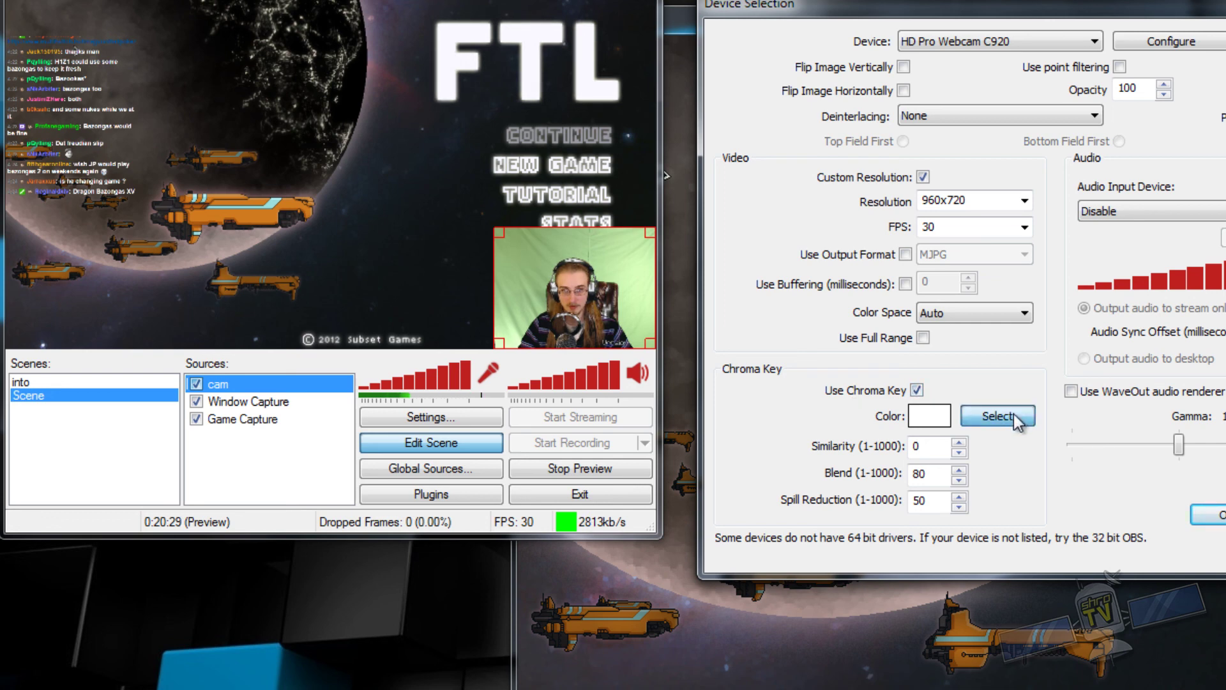
click(602, 258)
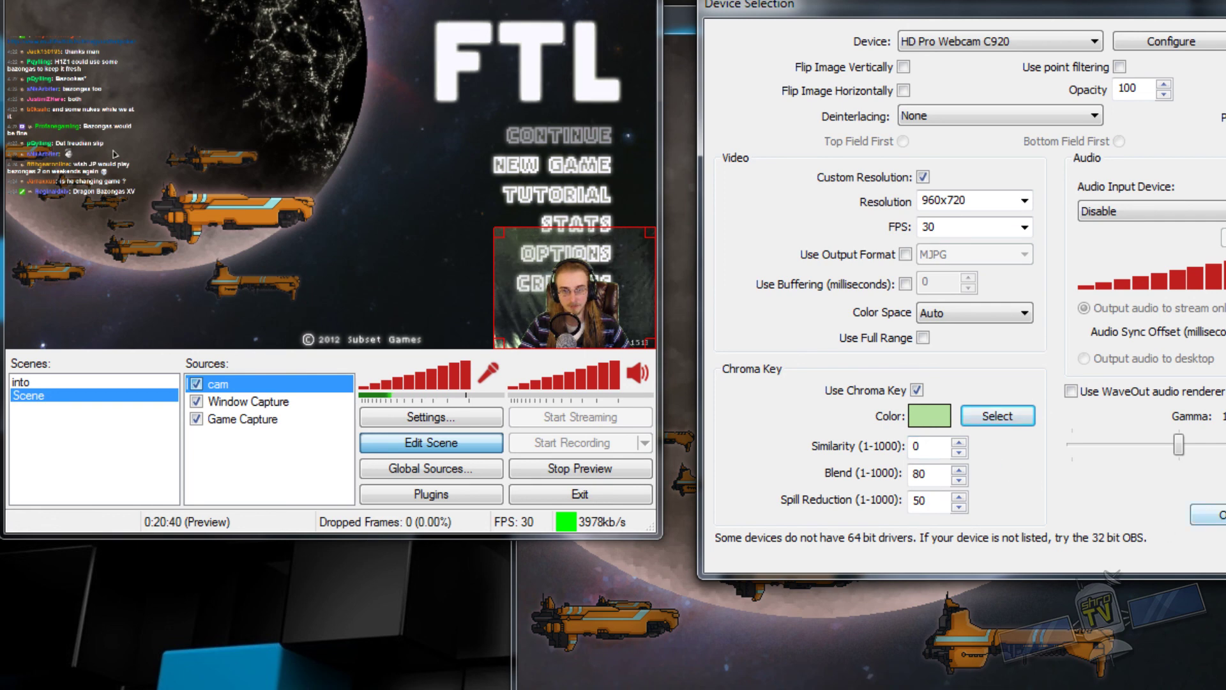
click(1212, 514)
drag(500, 229, 421, 174)
Reopen the cam properties and raise the chroma key Similarity to 58
right_click(232, 386)
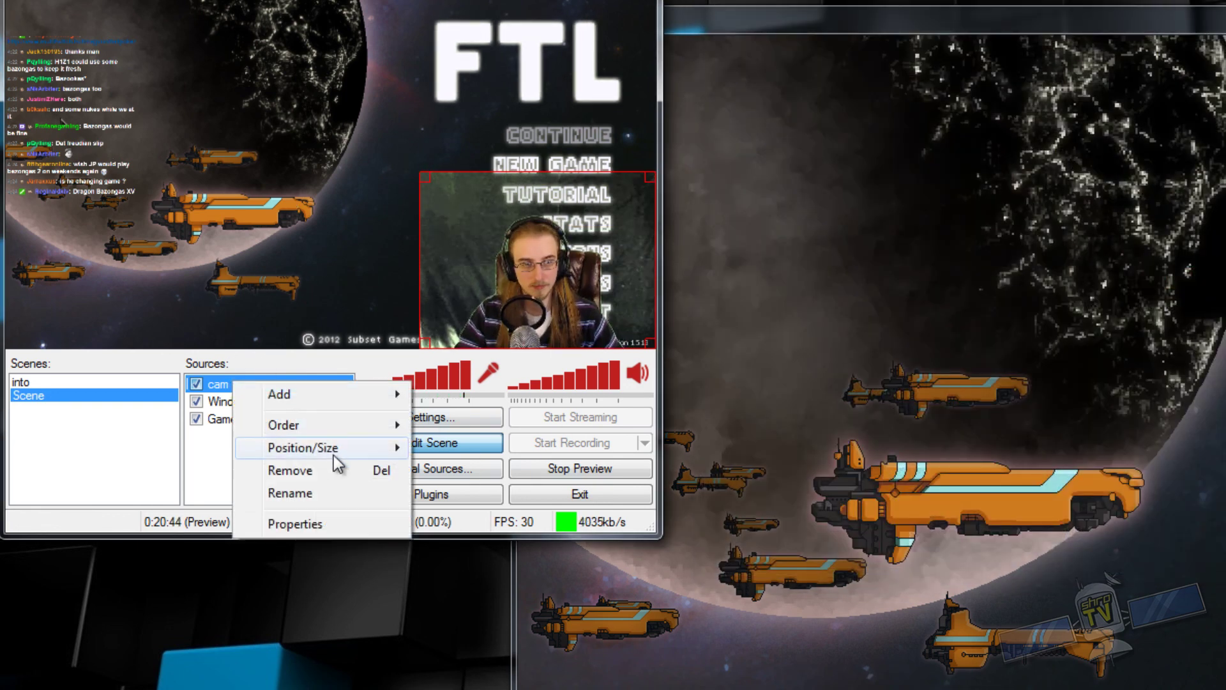
click(315, 525)
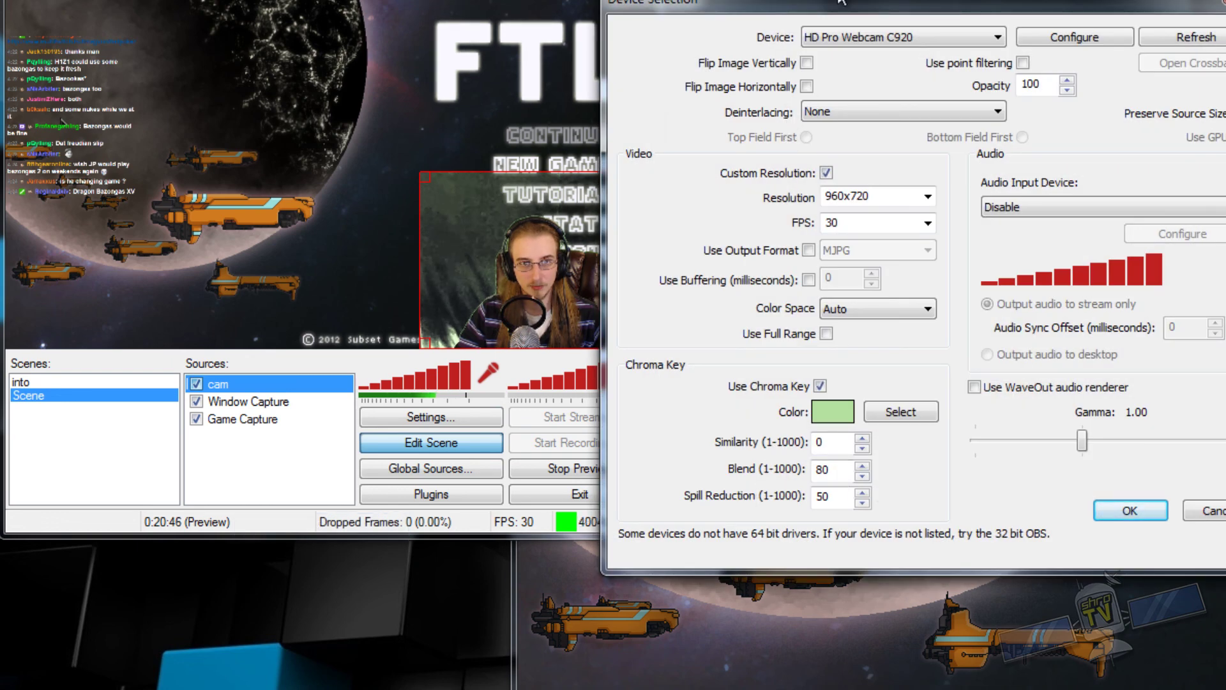
drag(838, 8, 889, 0)
click(914, 431)
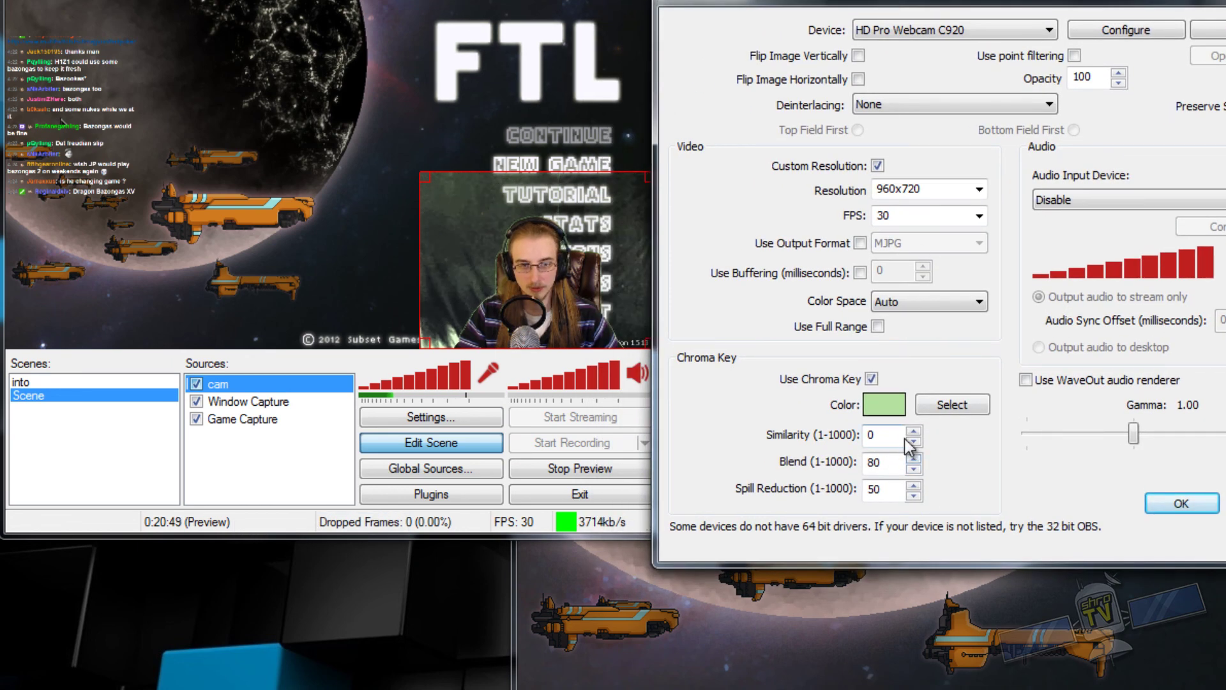
click(914, 431)
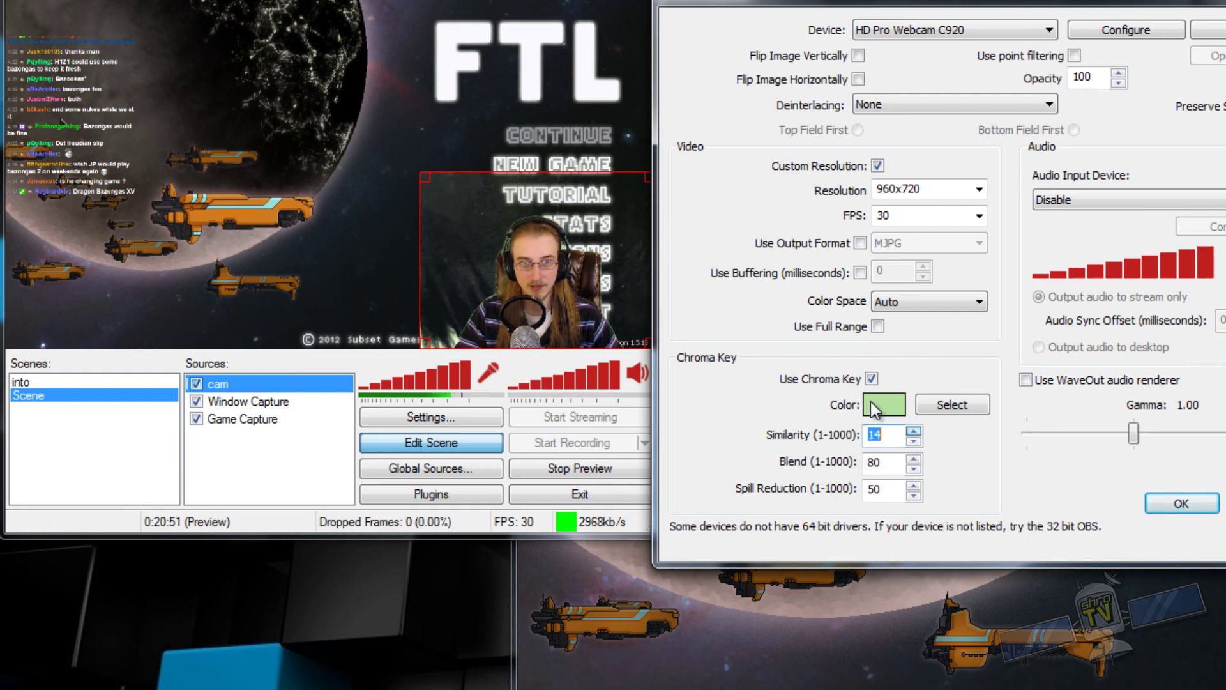
click(914, 432)
click(914, 432)
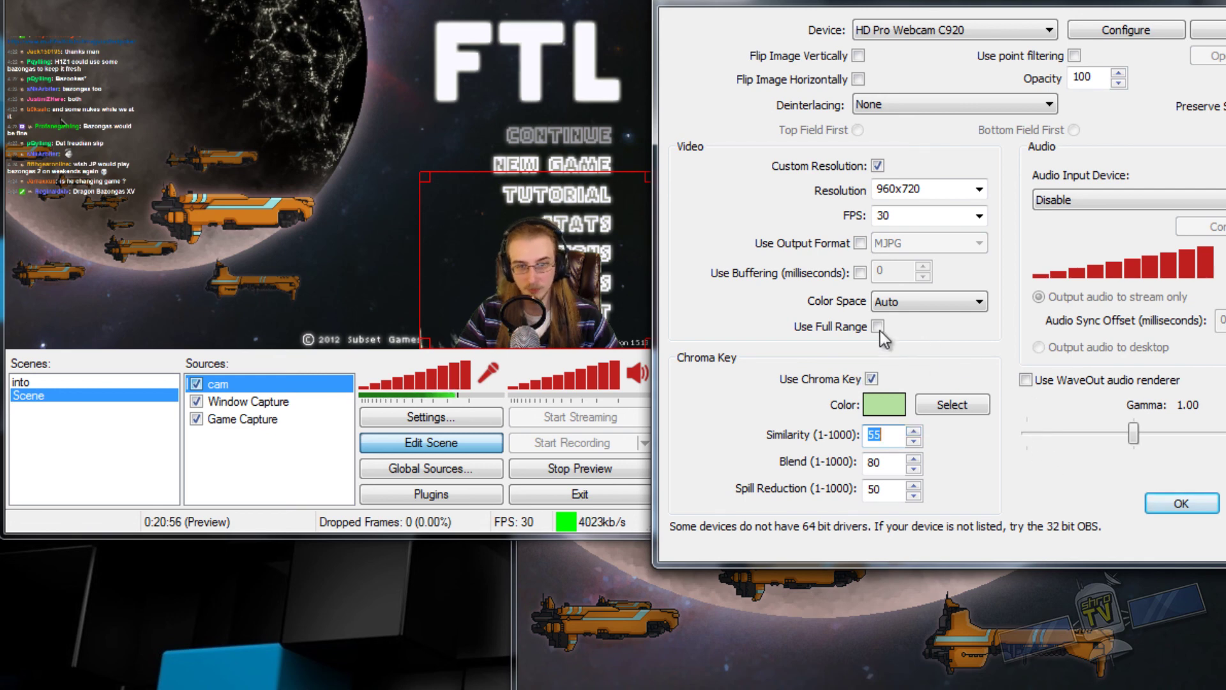
click(914, 432)
click(915, 432)
click(915, 432)
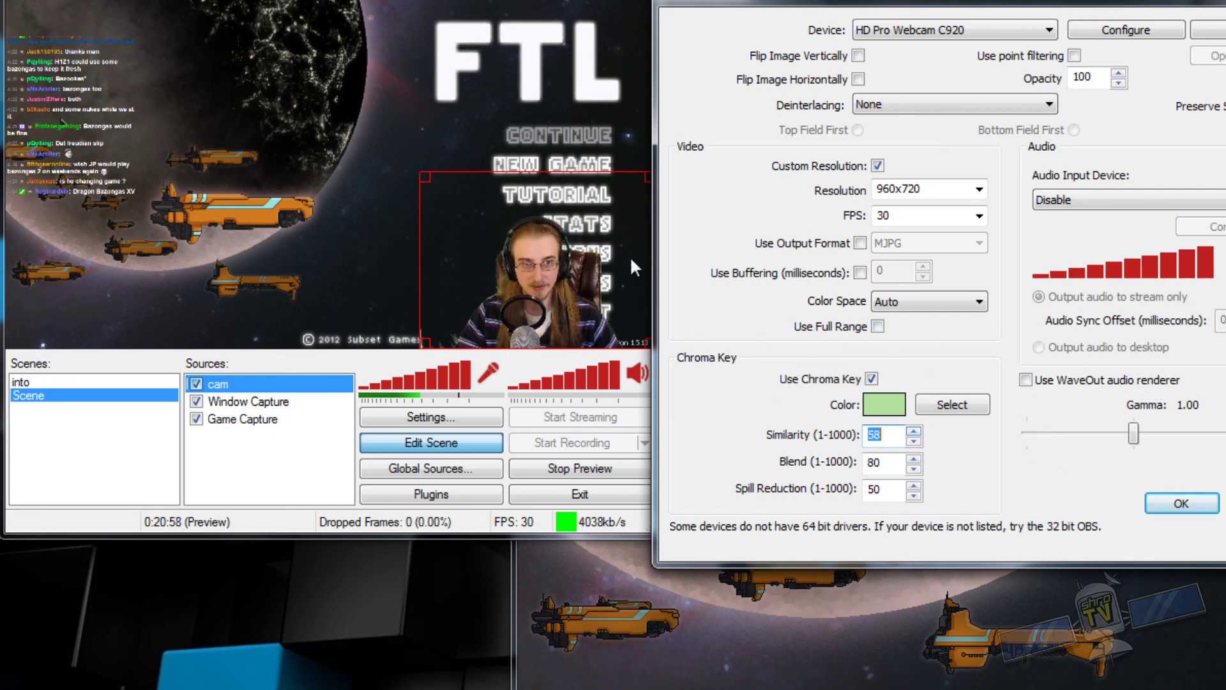
Set the chroma key Blend to 82 and Spill Reduction to 52
click(915, 459)
click(915, 459)
click(914, 458)
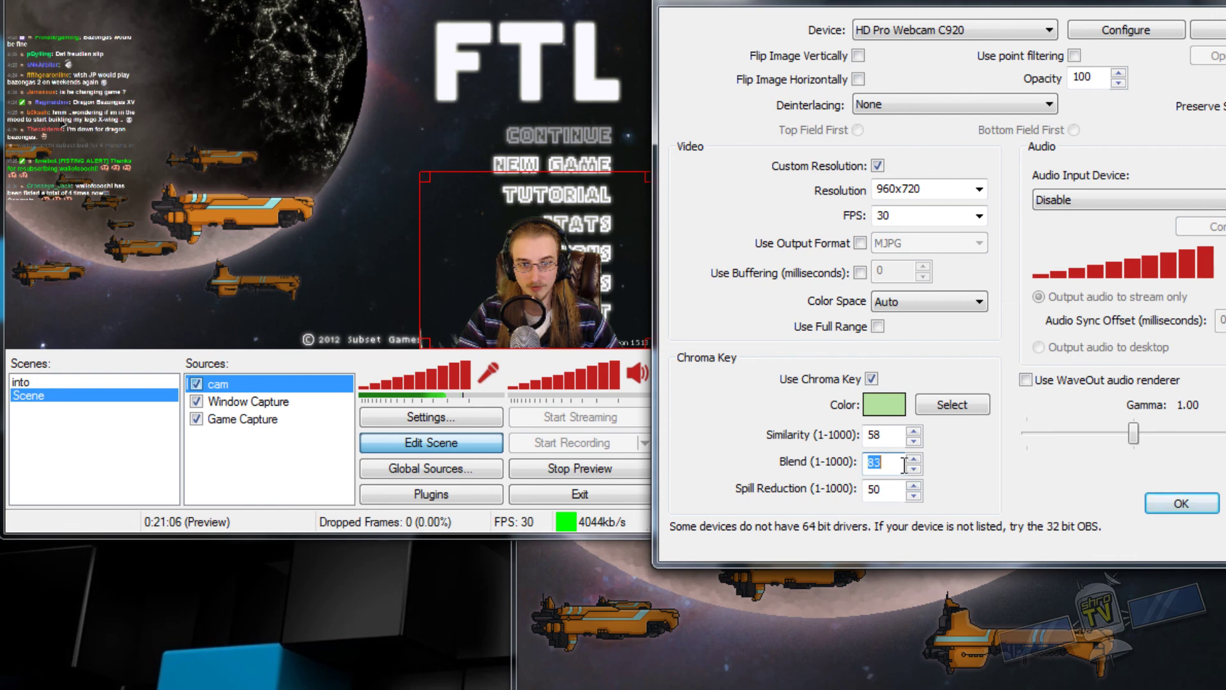
click(915, 469)
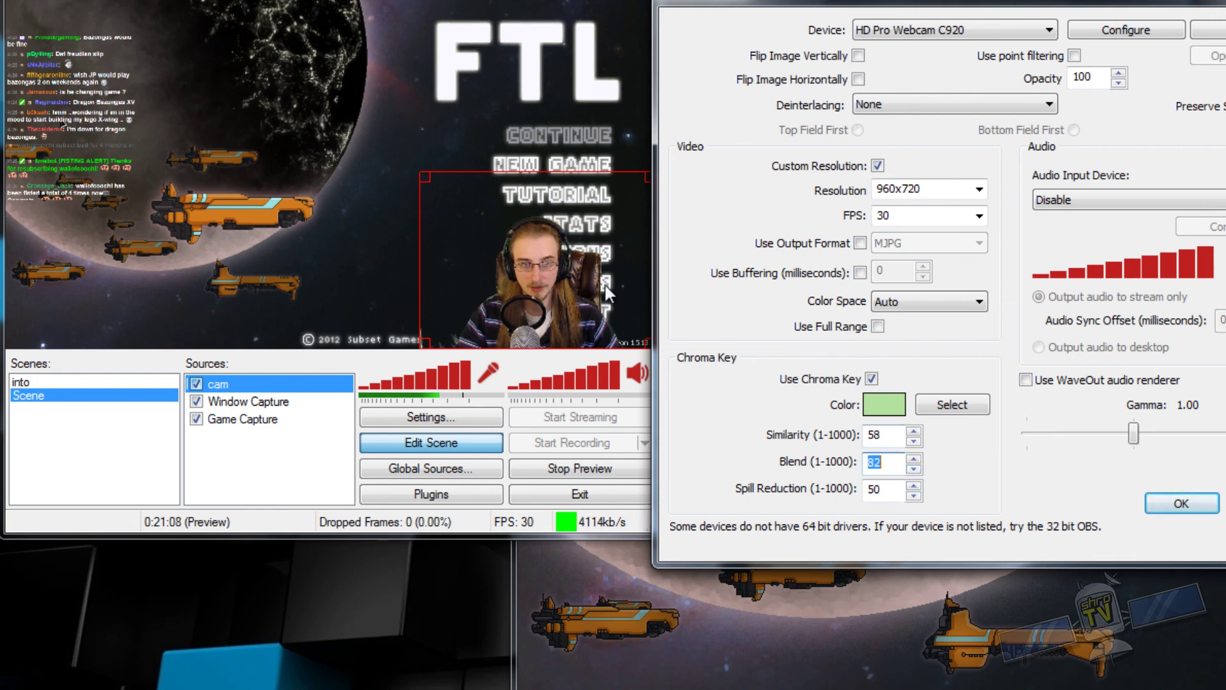
click(915, 485)
click(915, 485)
click(915, 485)
click(915, 485)
click(915, 485)
click(915, 485)
click(914, 495)
click(915, 495)
click(914, 495)
click(915, 495)
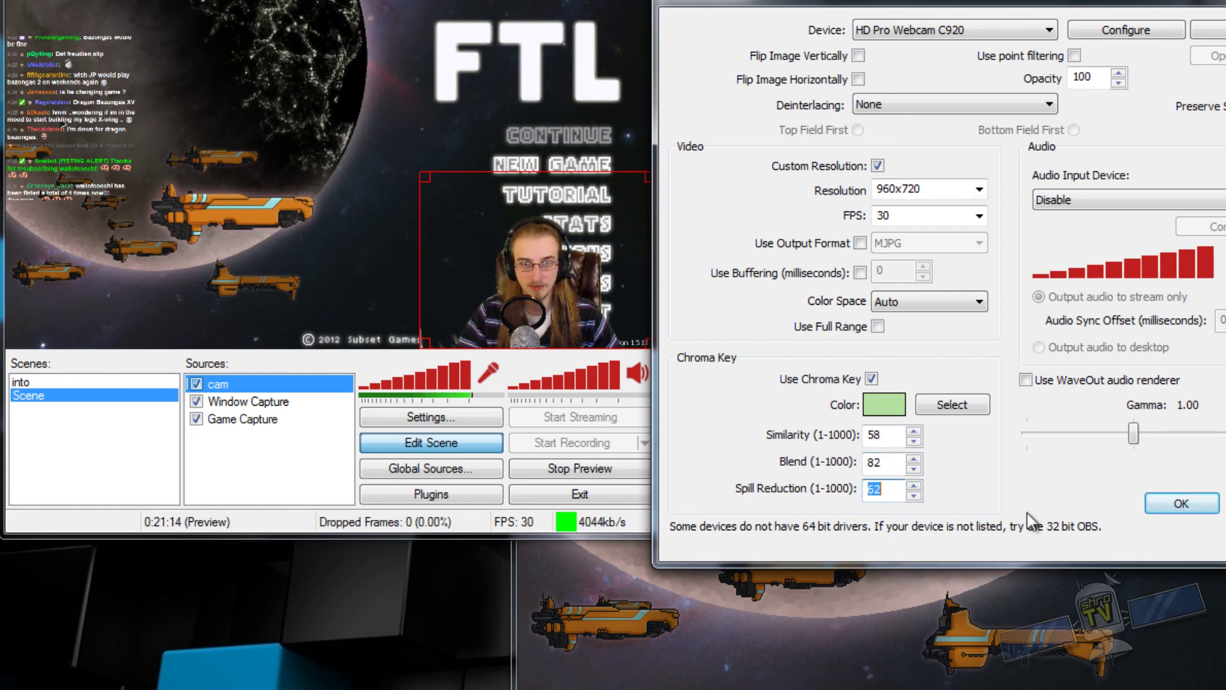
Apply the chroma settings, shrink the cam into the bottom-right corner, and glance at the into scene
click(1181, 505)
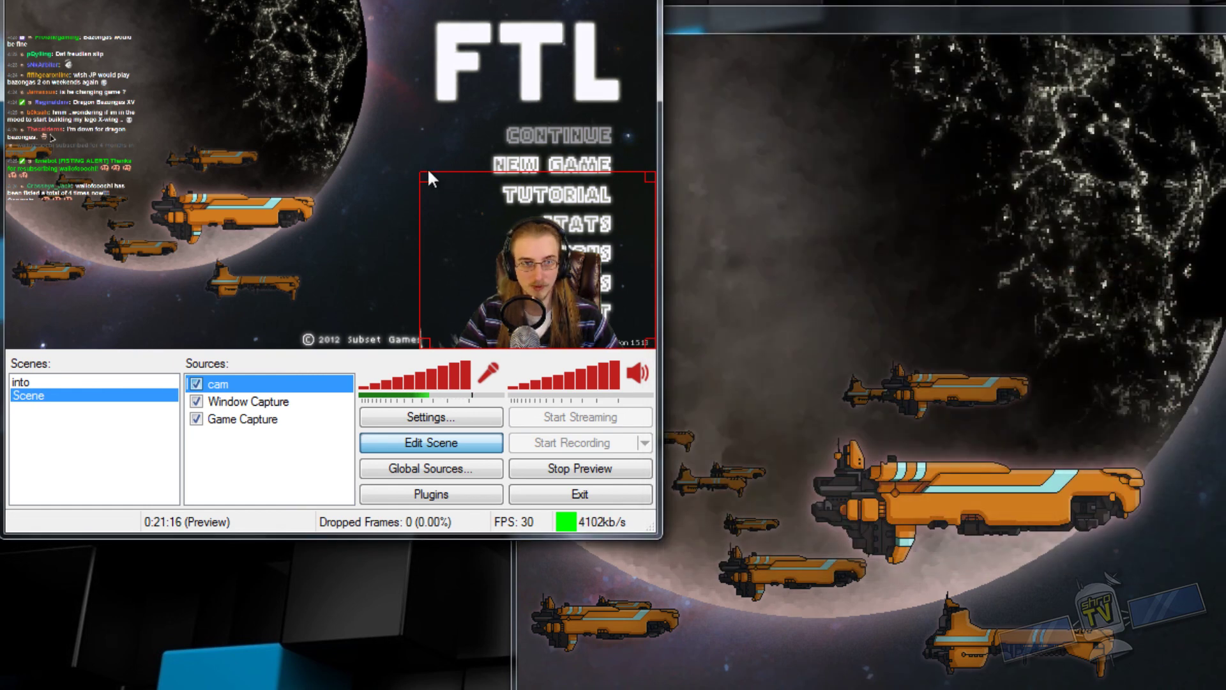
drag(427, 179, 539, 264)
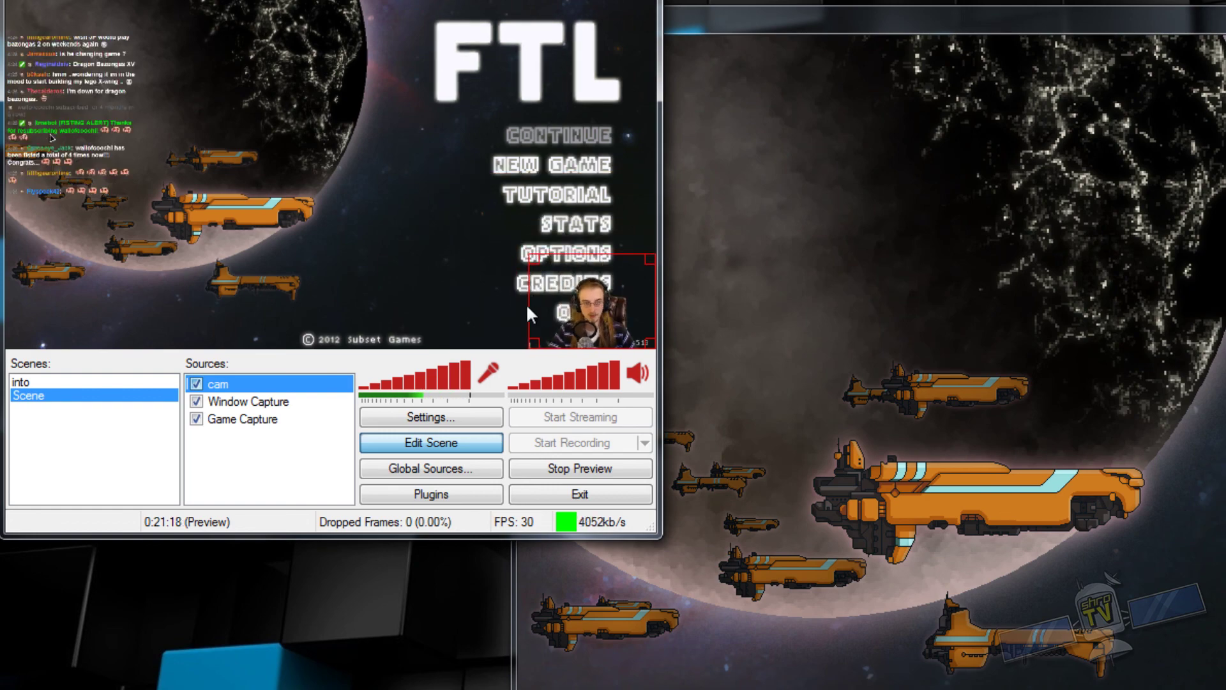
click(61, 382)
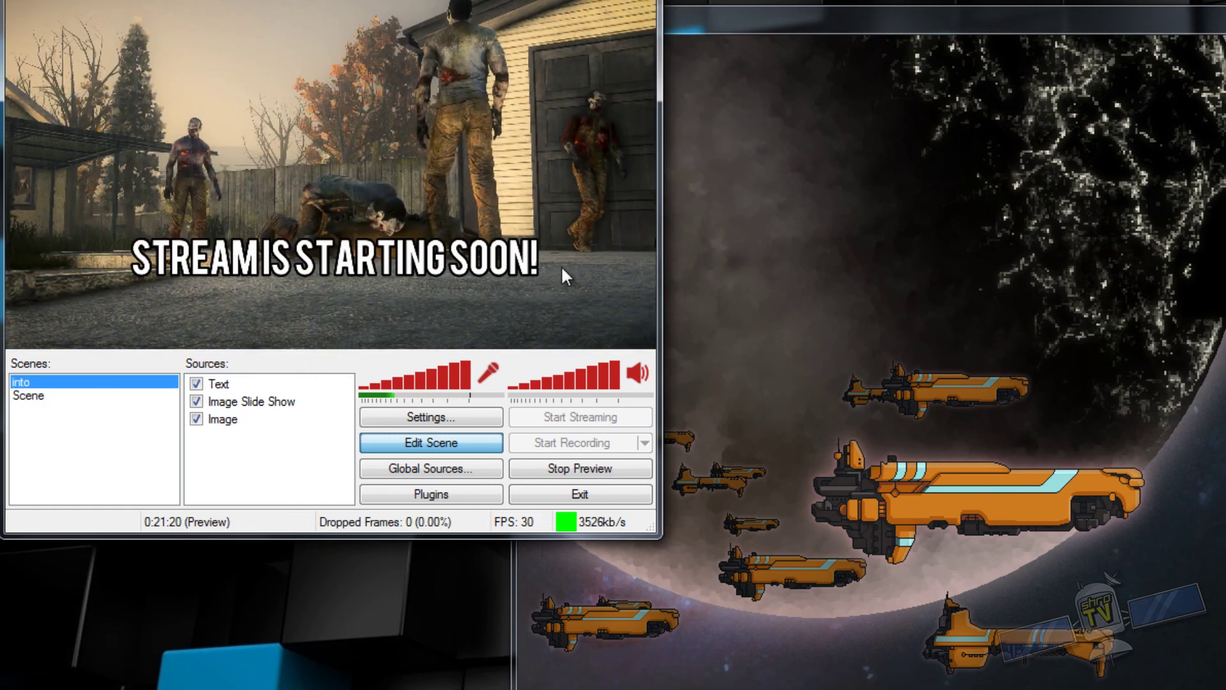
click(117, 394)
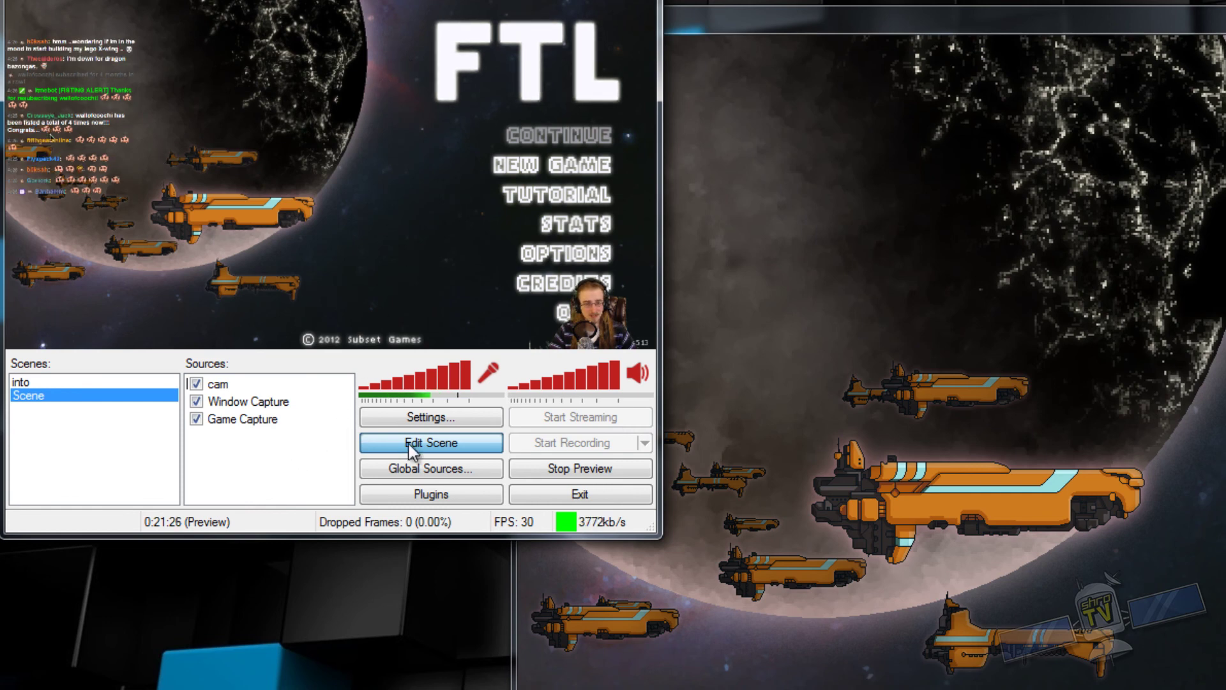
Cycle through the sources to select the Window Capture chat, with scene editing on
click(297, 420)
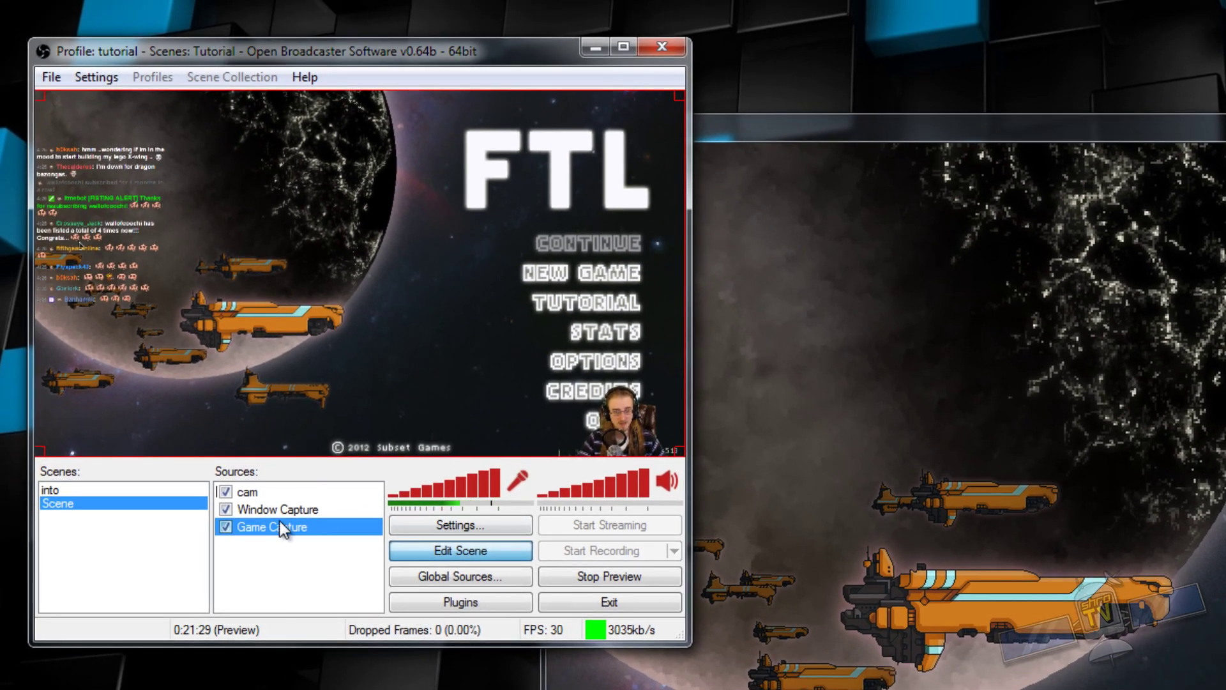
click(241, 405)
click(259, 492)
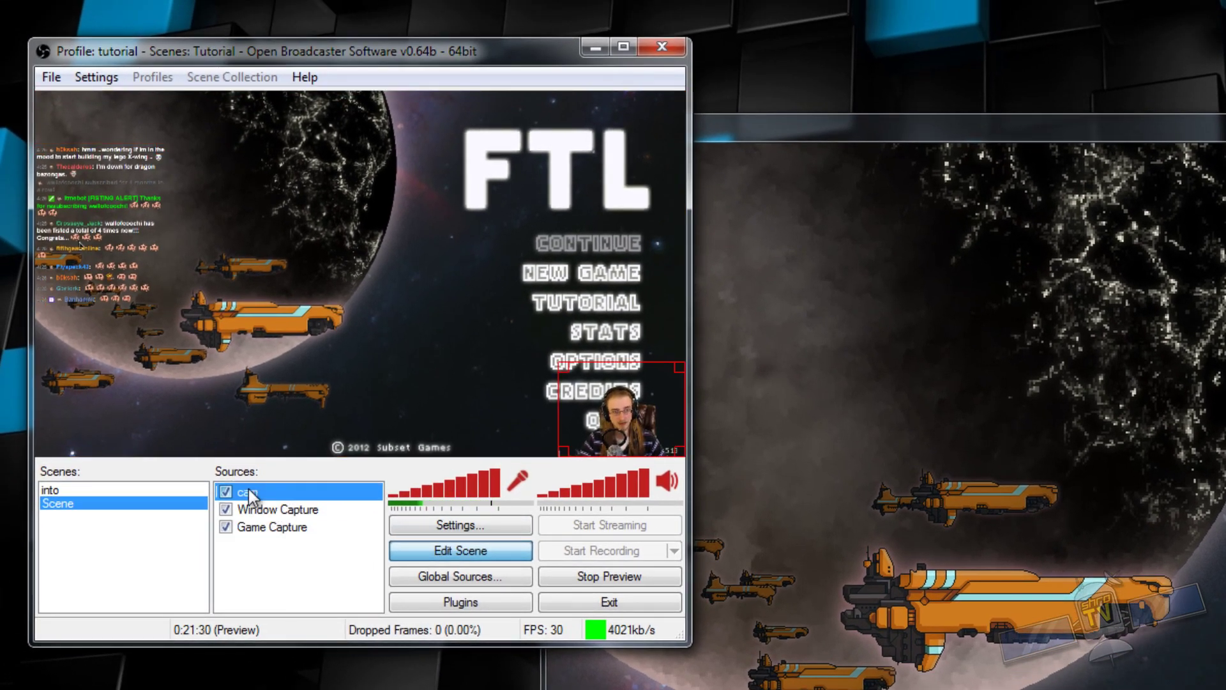
click(271, 515)
click(273, 530)
click(282, 508)
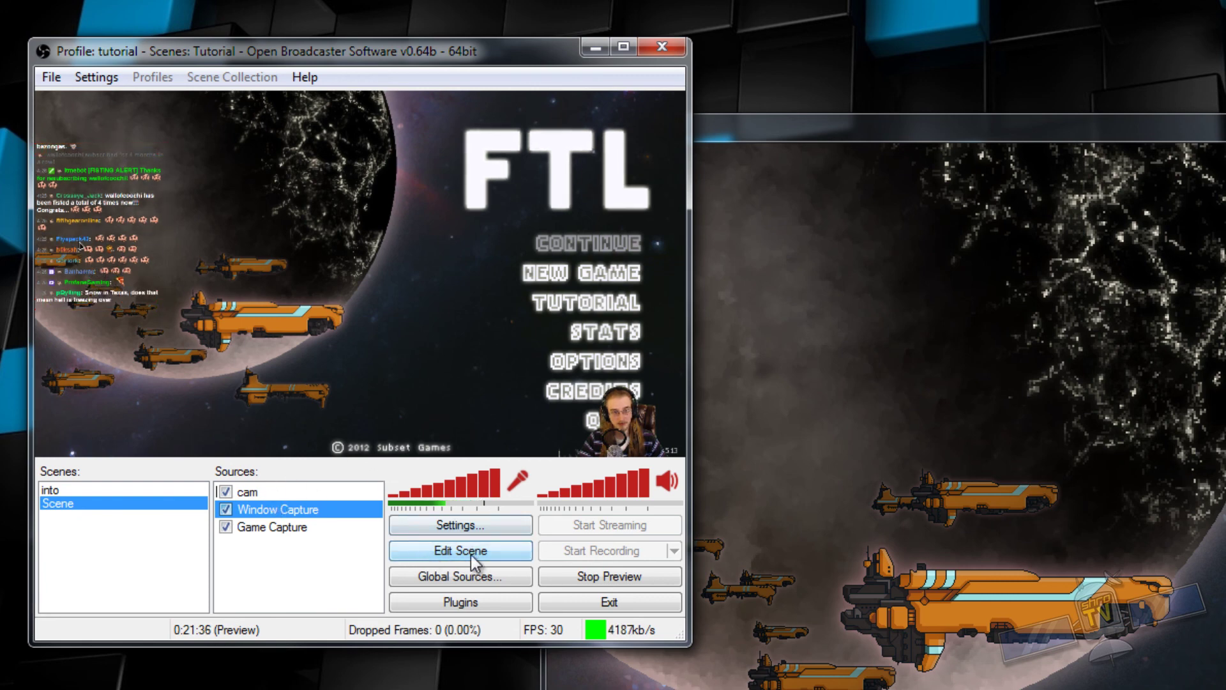
click(452, 548)
click(452, 548)
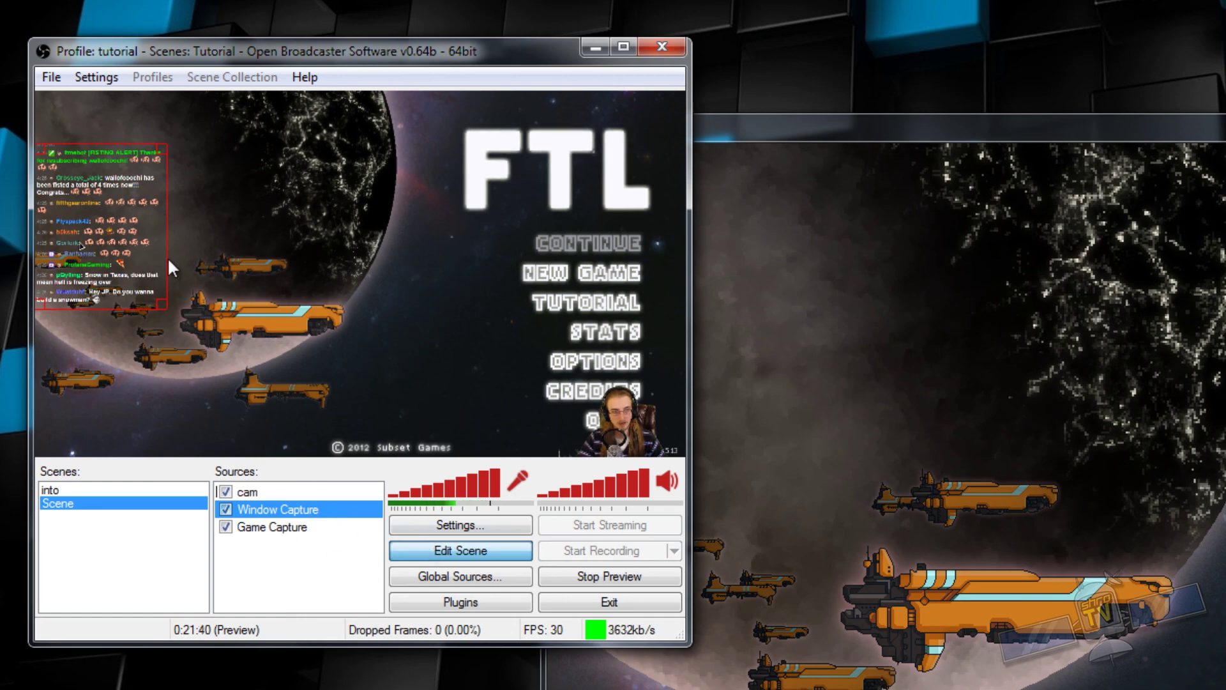
Resize the Twitch chat capture proportionally in the top-left, then switch to the into scene
drag(168, 256, 196, 254)
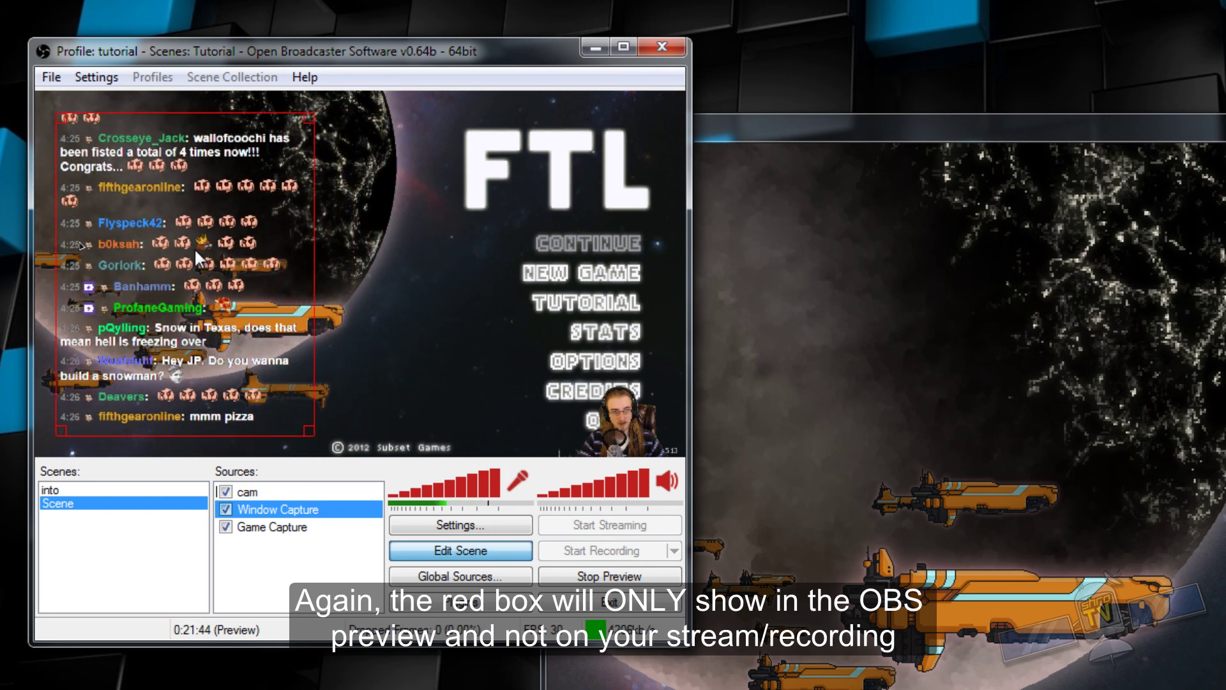
drag(310, 431, 231, 332)
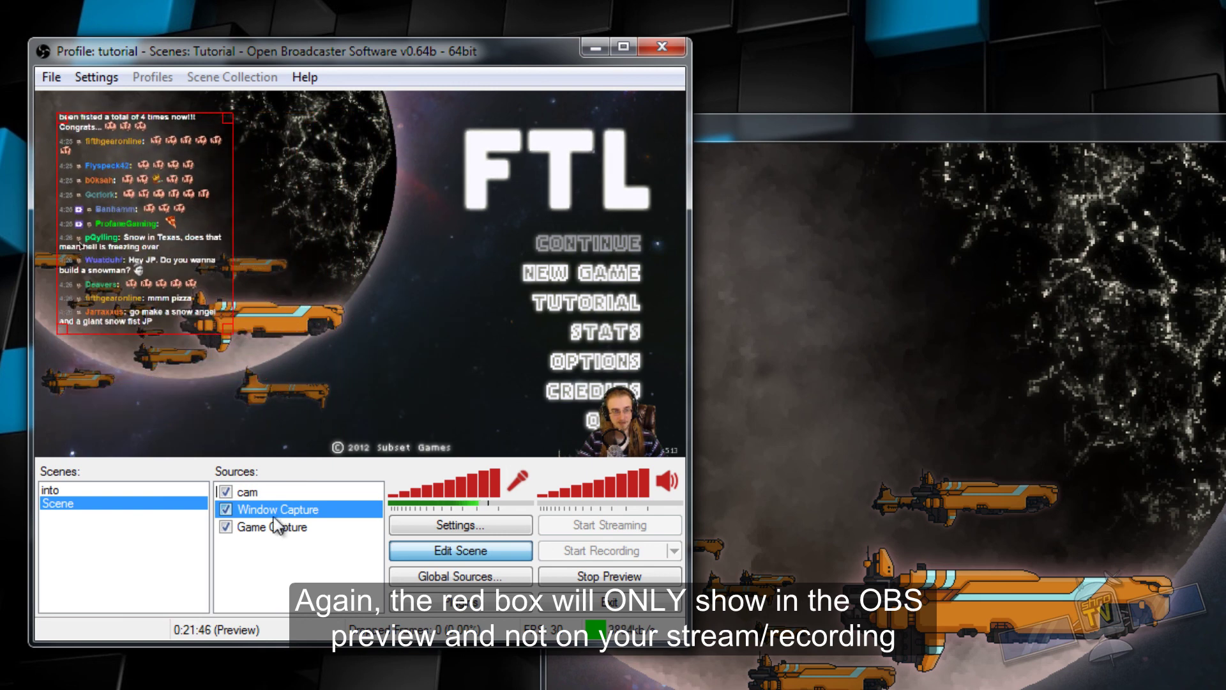
right_click(274, 509)
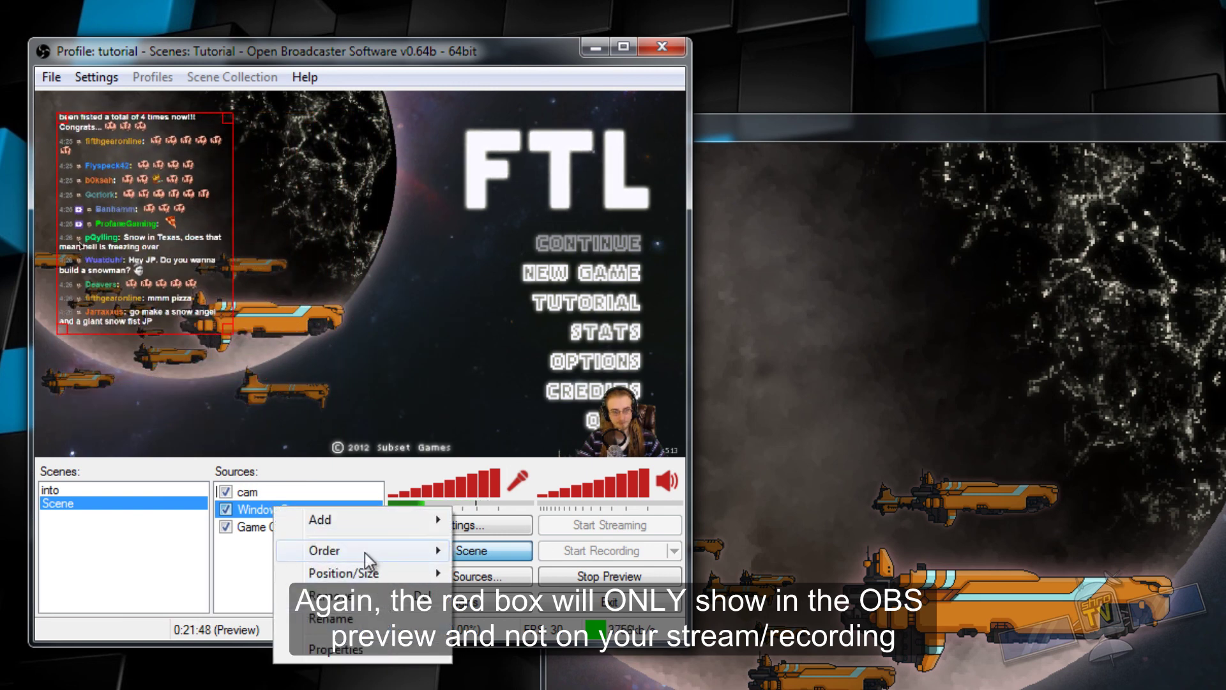
mouse_move(365, 553)
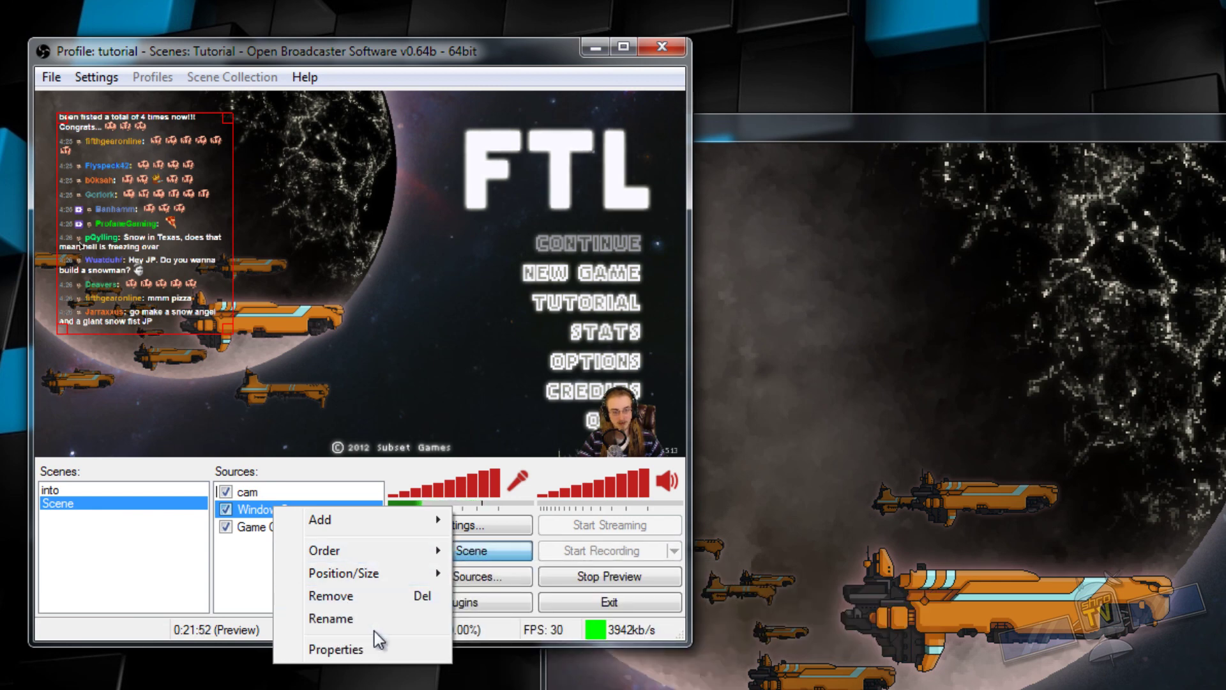
click(248, 573)
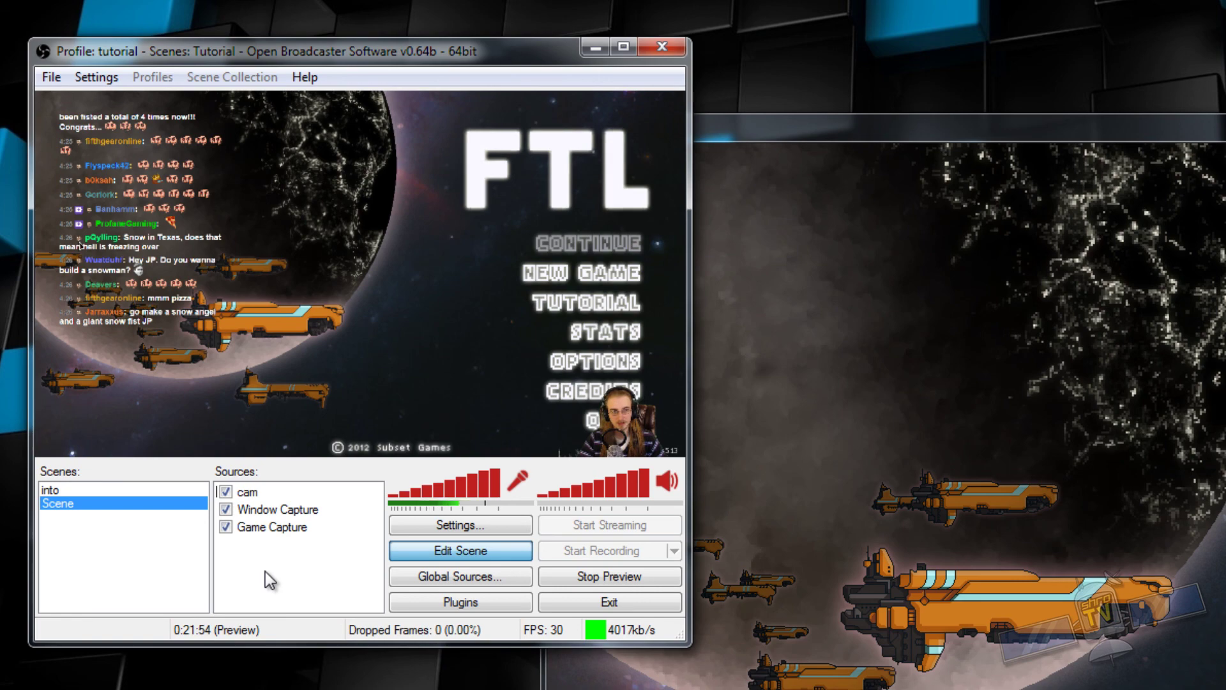
click(103, 489)
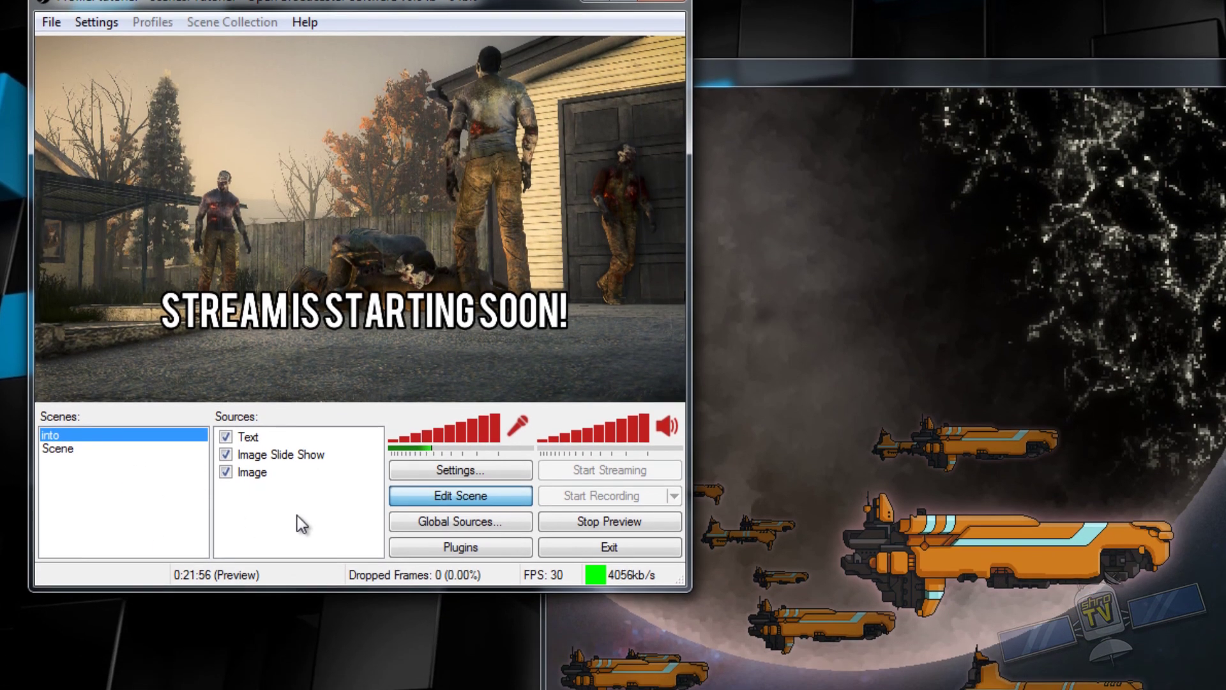
Review the add-source options in both scenes, then stop the preview with the into scene selected
right_click(297, 571)
mouse_move(379, 587)
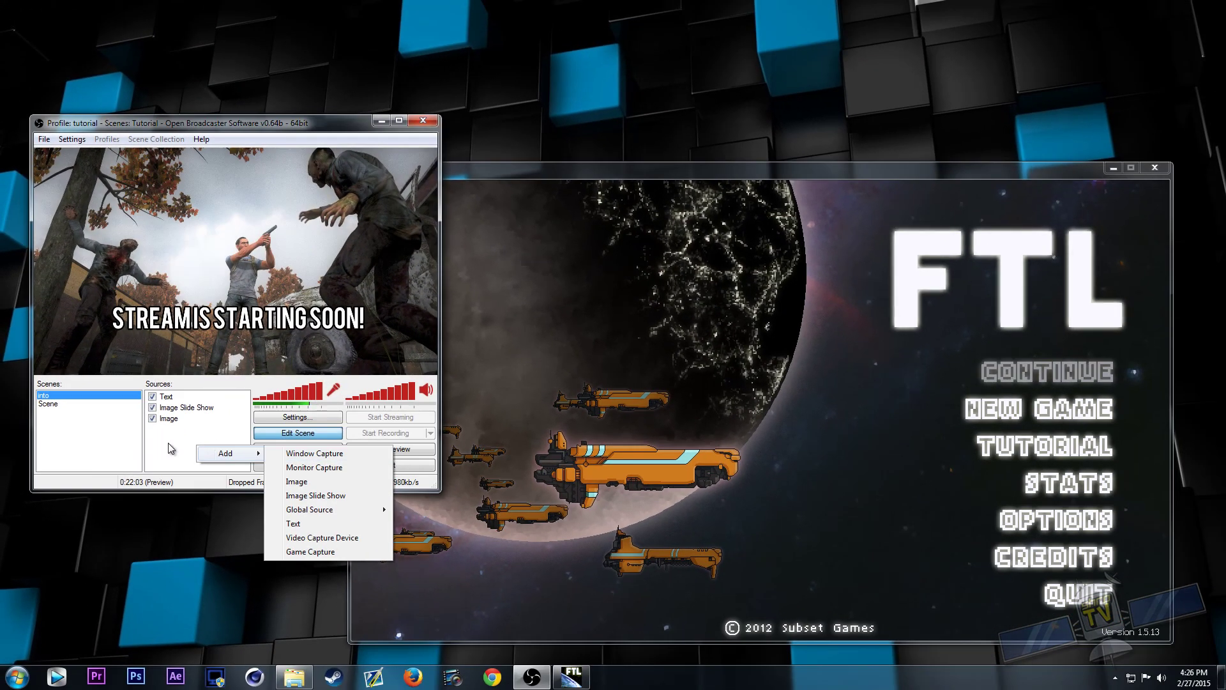
click(171, 449)
click(63, 403)
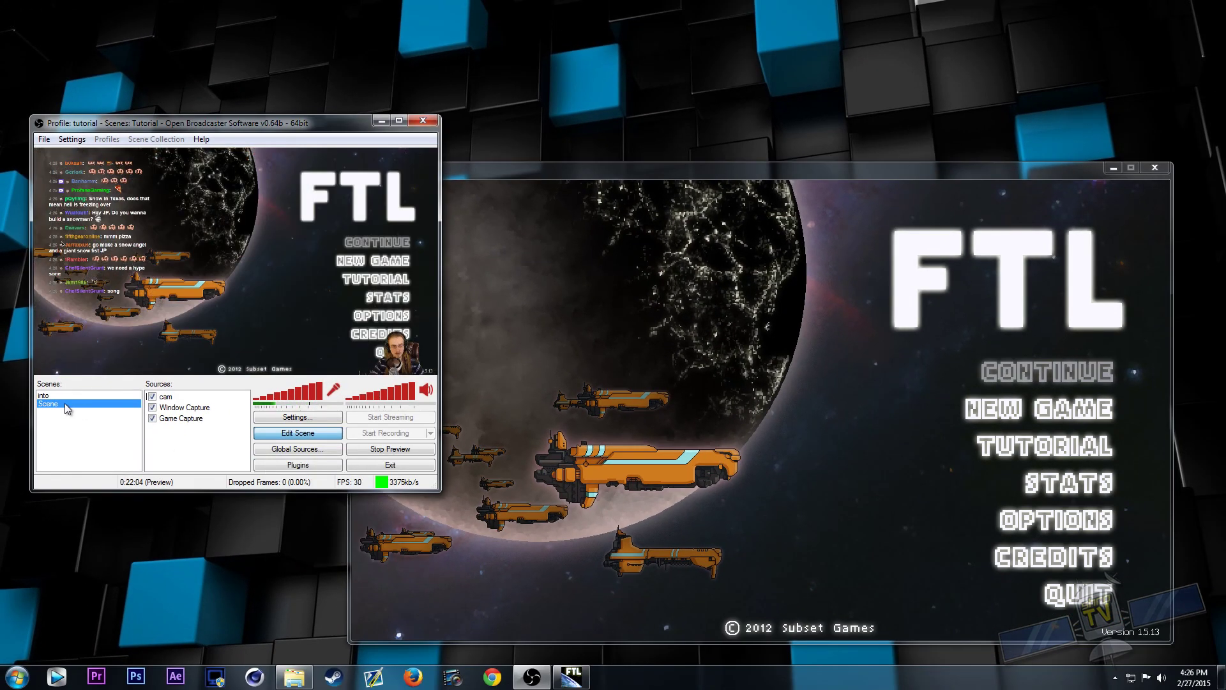
right_click(182, 440)
click(158, 434)
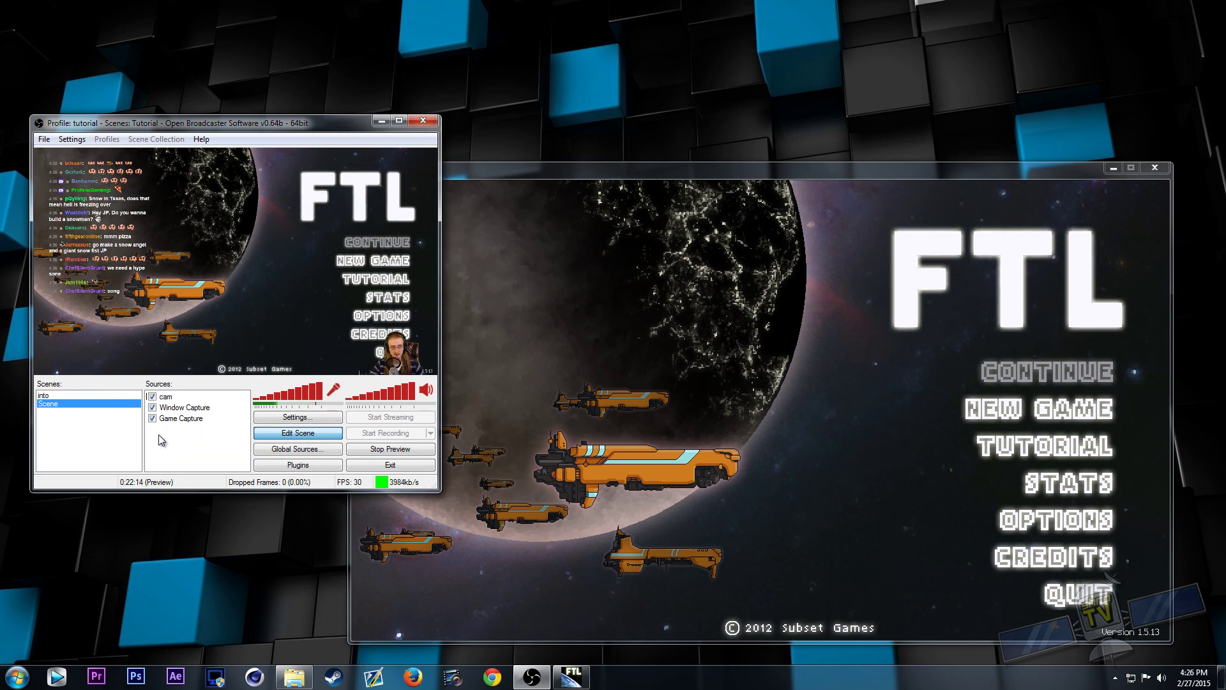
click(70, 396)
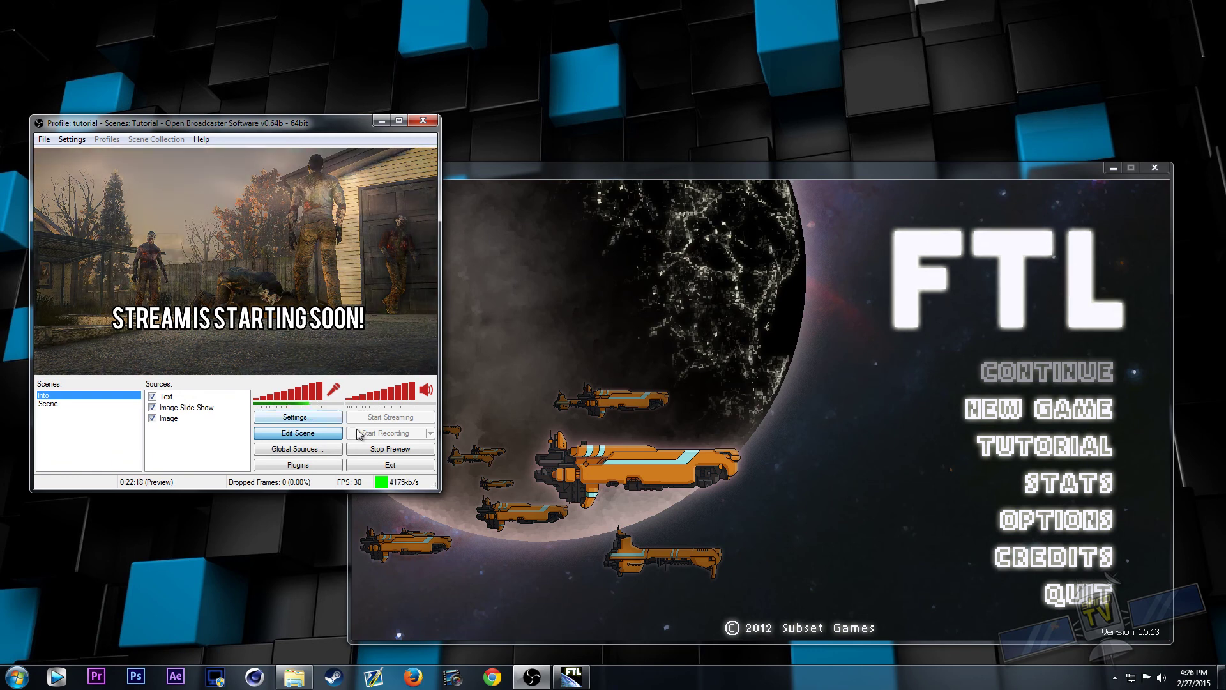
click(390, 448)
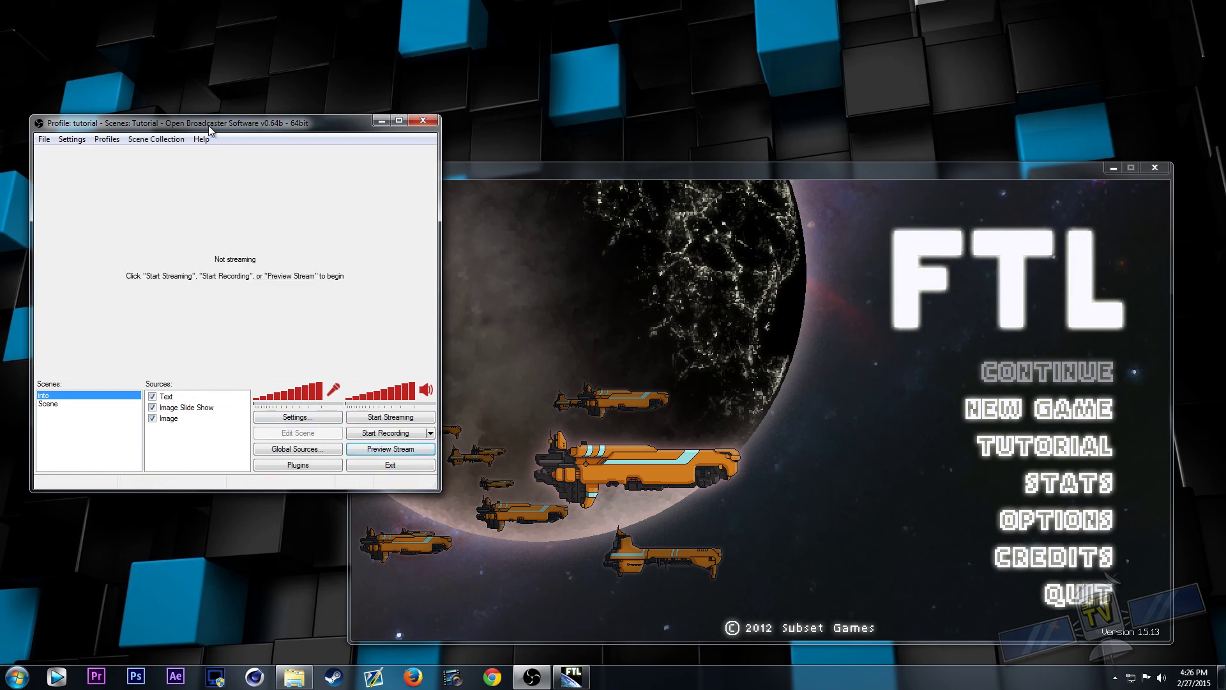
Move the OBS window to the screen centre, quit FTL, and nudge OBS up and right
drag(208, 125, 461, 213)
click(1080, 596)
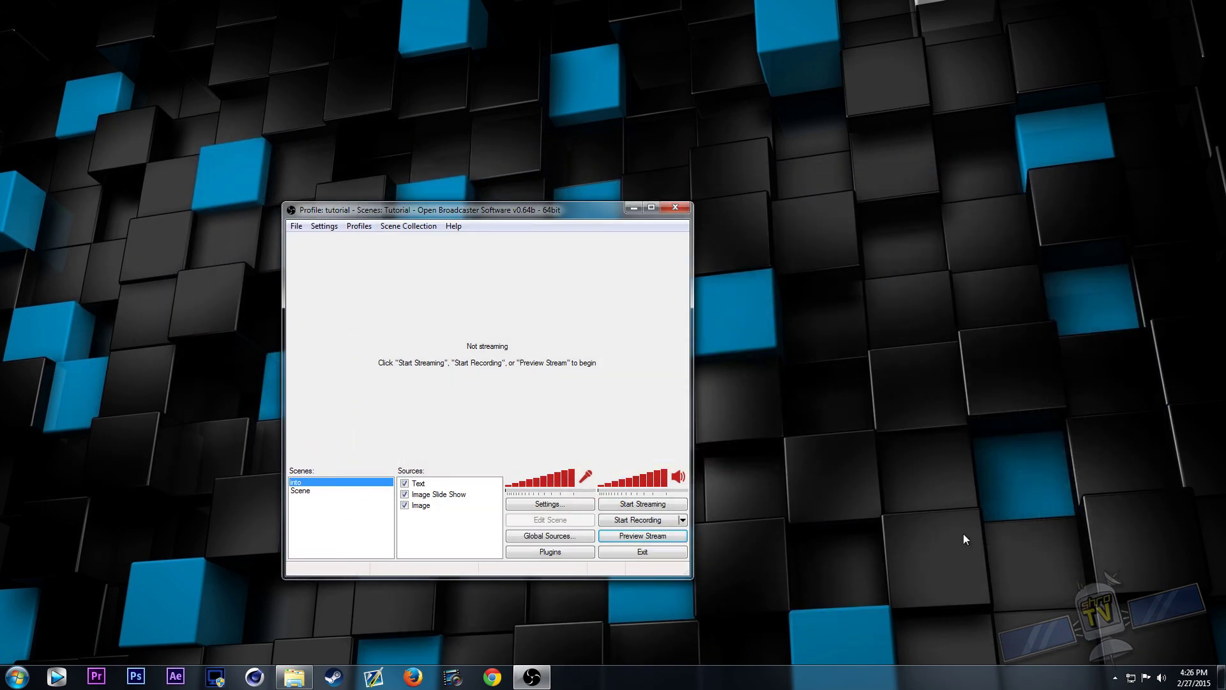
drag(505, 211, 584, 190)
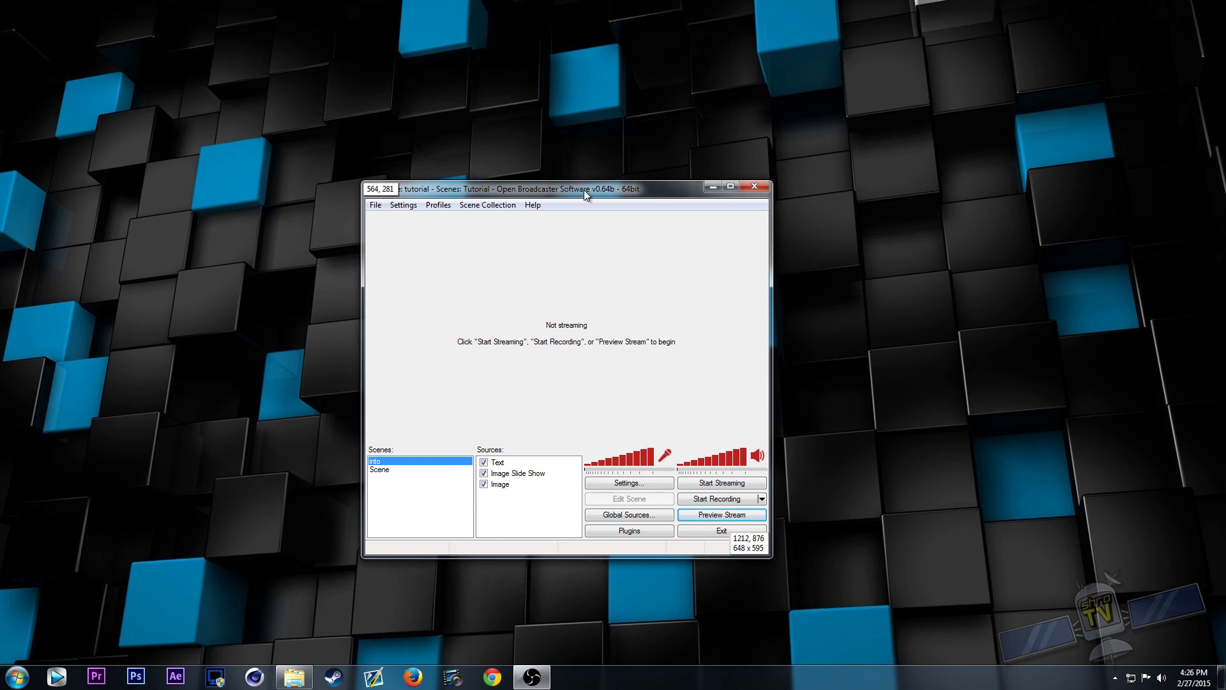